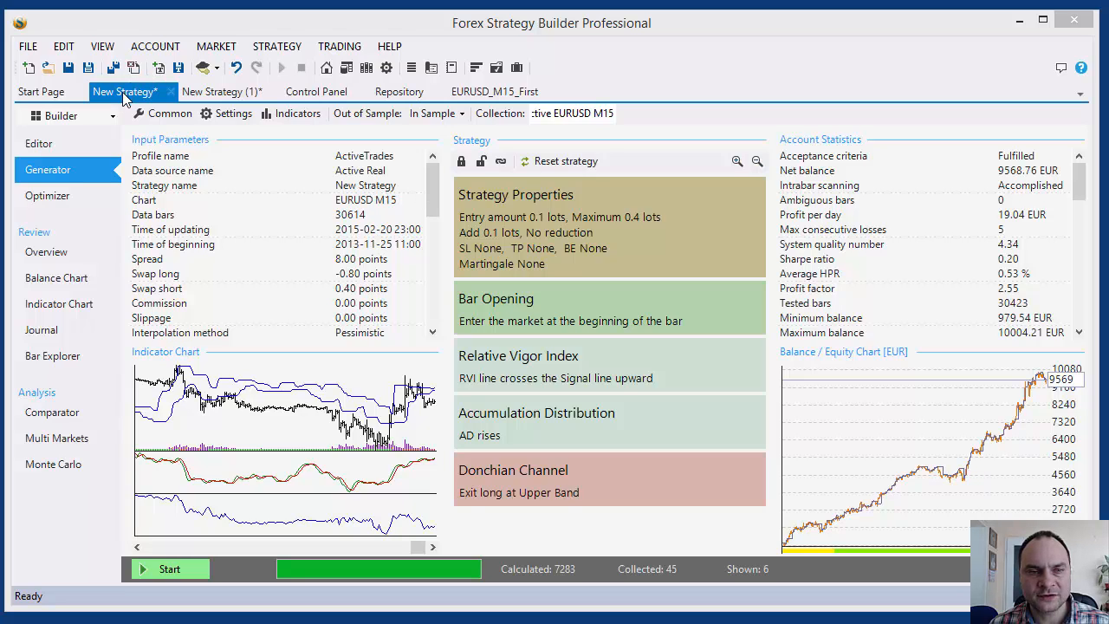
Review the two generated EURUSD M15 strategies and the Active EURUSD M15 collection in the Repository.
click(212, 95)
click(135, 91)
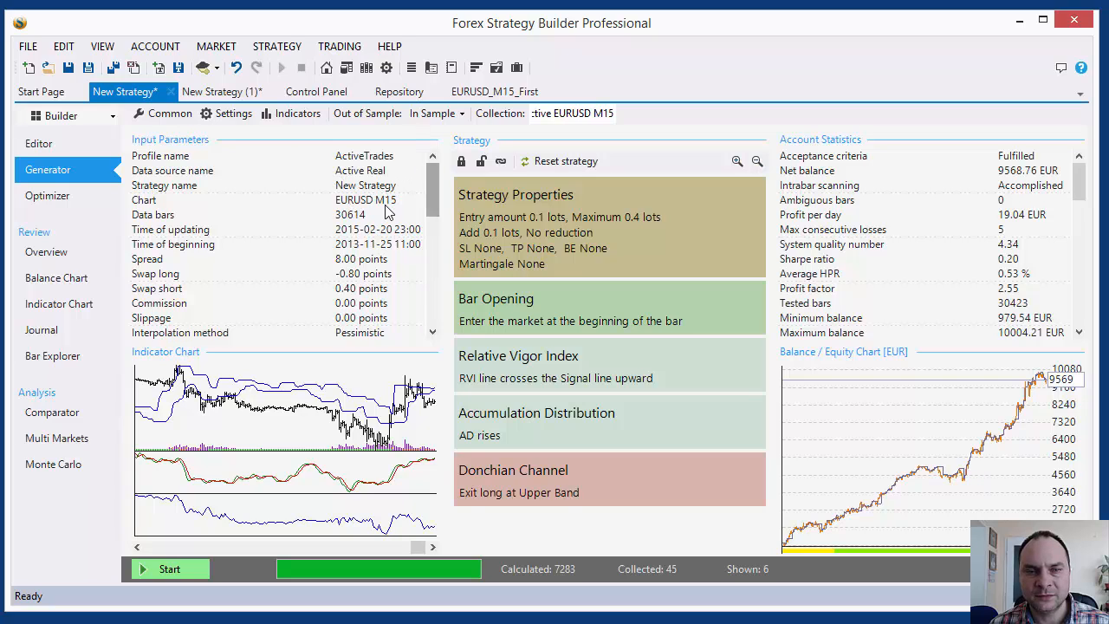
click(225, 93)
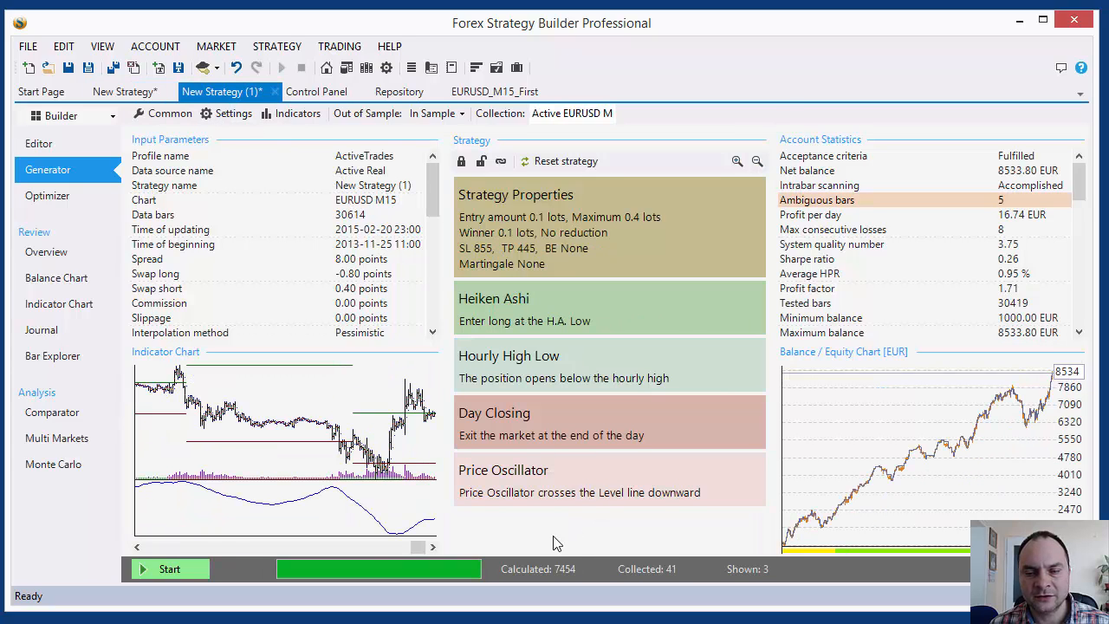
click(400, 99)
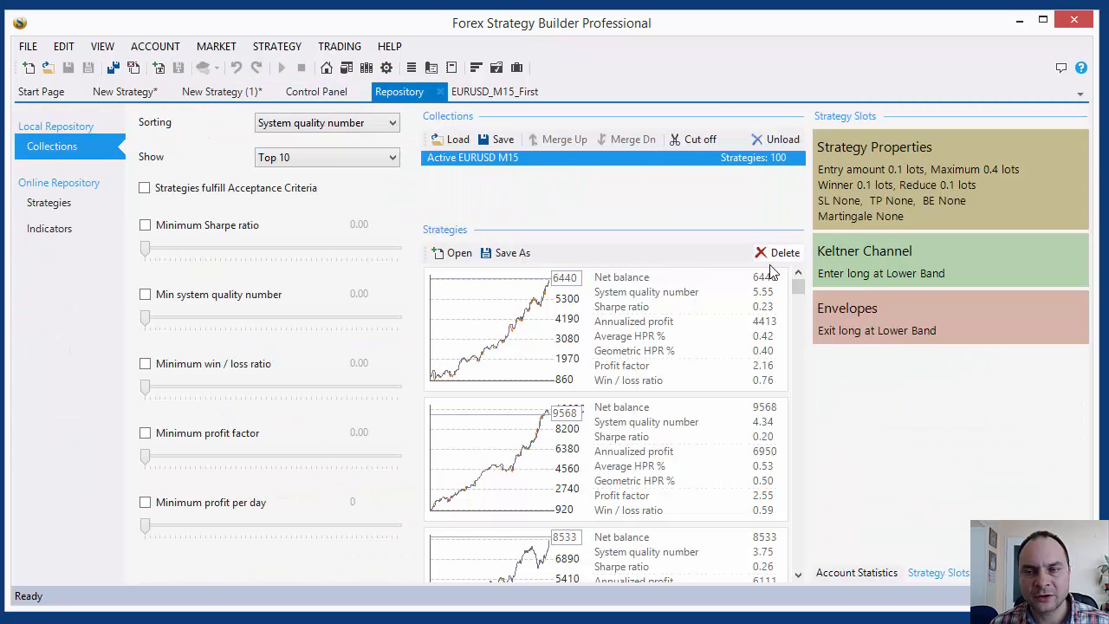
mouse_move(799, 290)
mouse_down()
mouse_move(800, 304)
mouse_move(804, 267)
mouse_up()
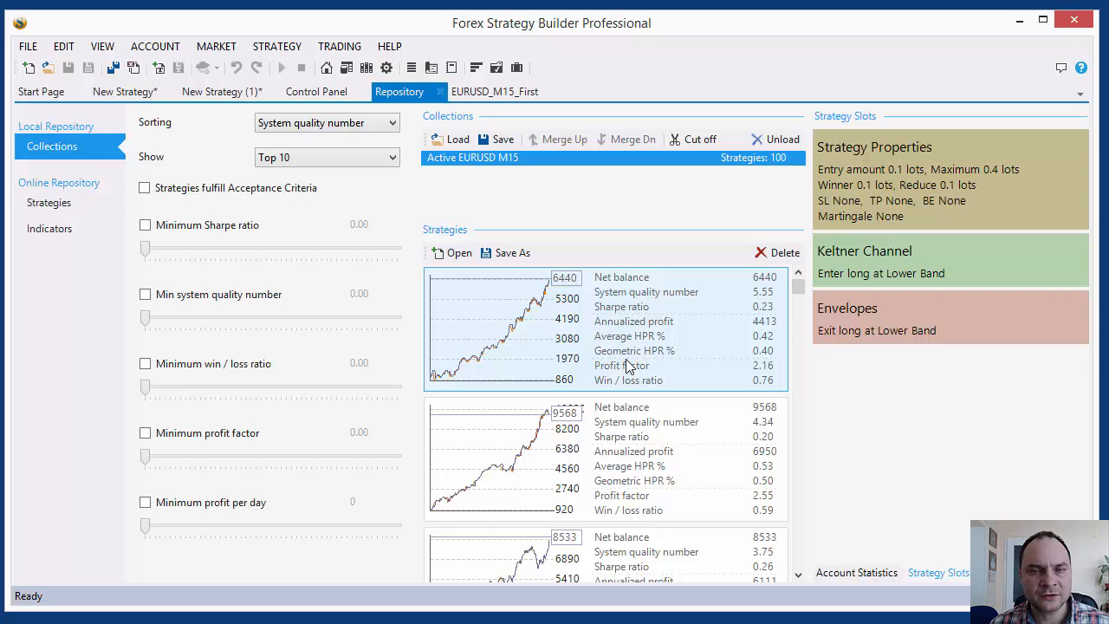
click(130, 92)
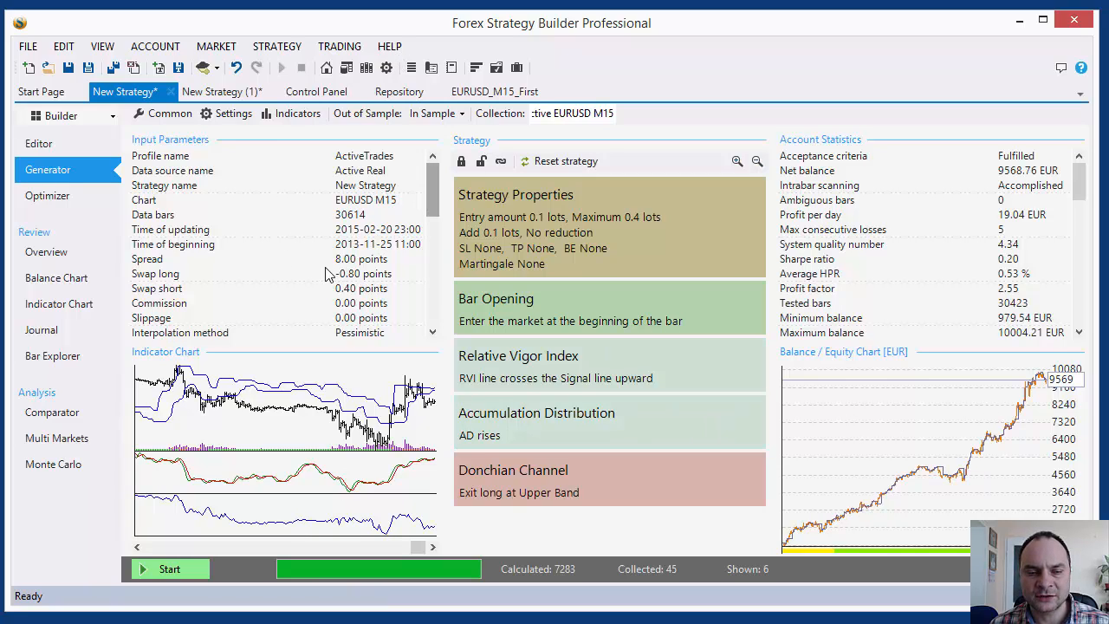
Start a second Forex Strategy Builder instance and arrange its window in front of the first one.
double_click(318, 29)
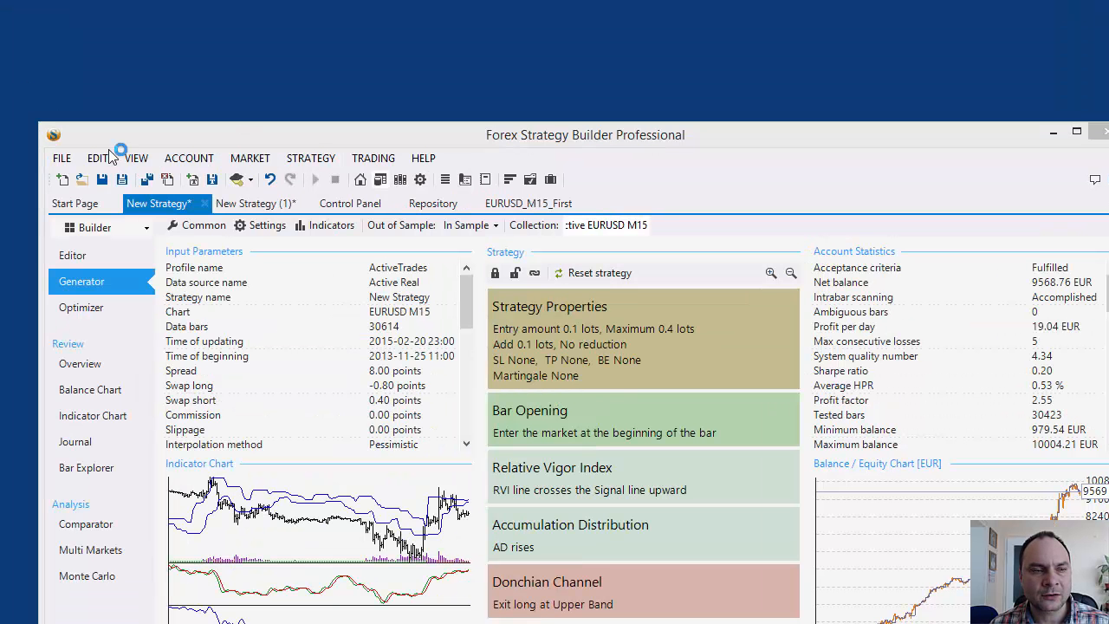
drag(2, 98, 226, 31)
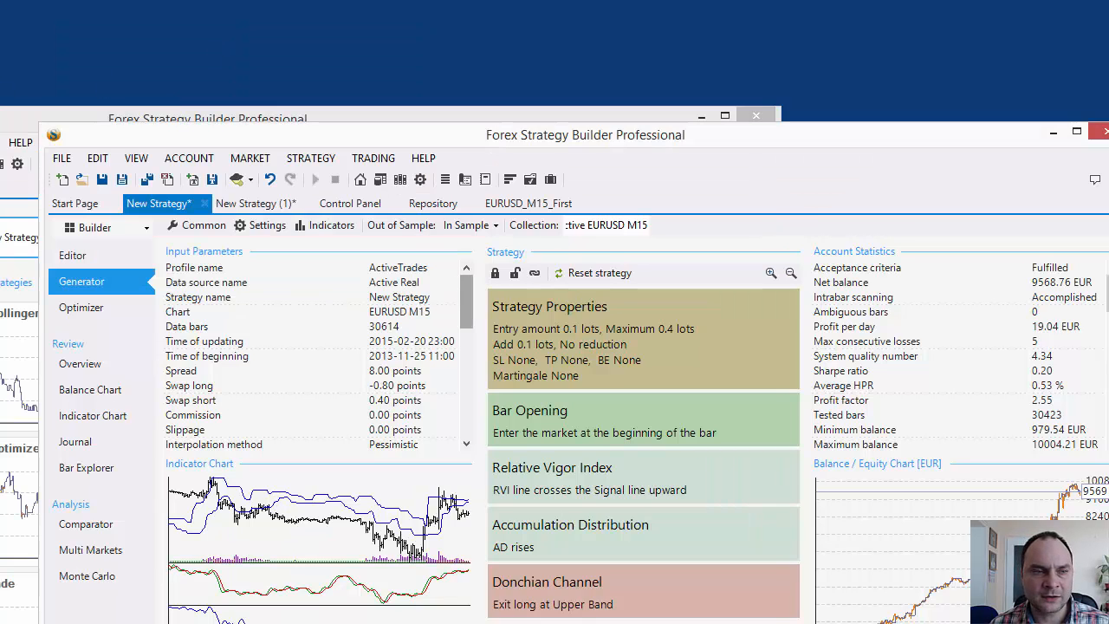
click(253, 118)
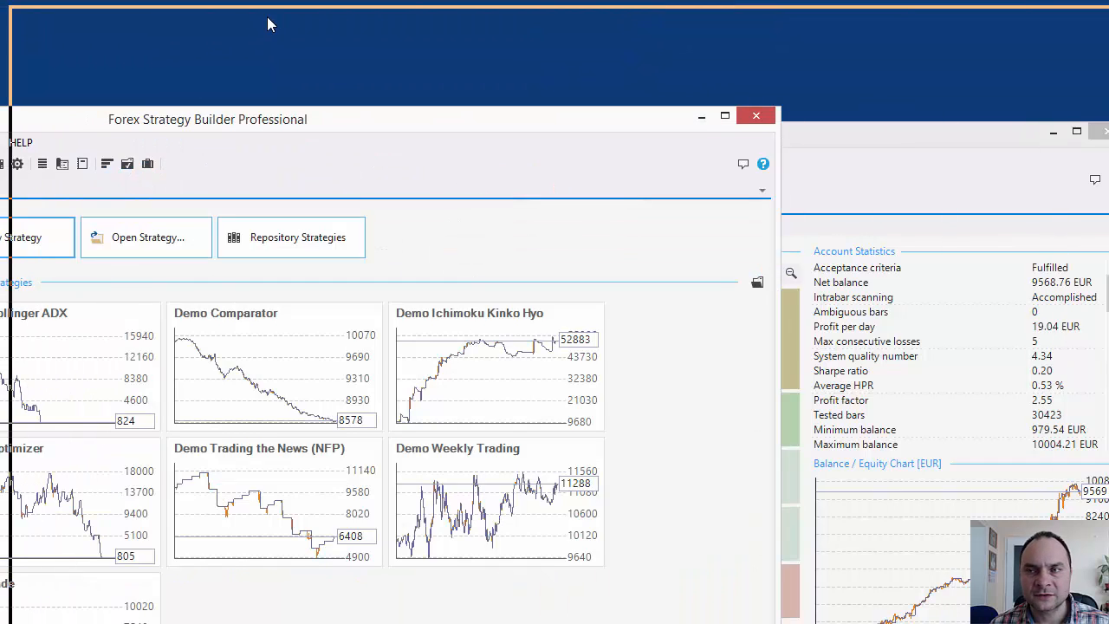
drag(262, 17, 262, 17)
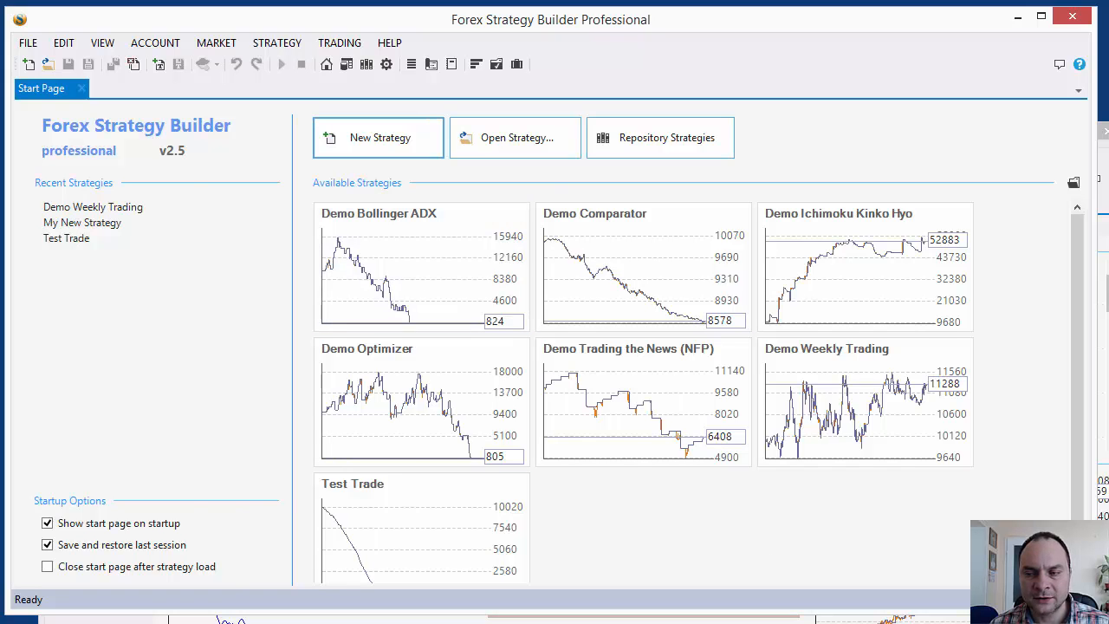
key(alt+Tab)
drag(668, 140, 676, 164)
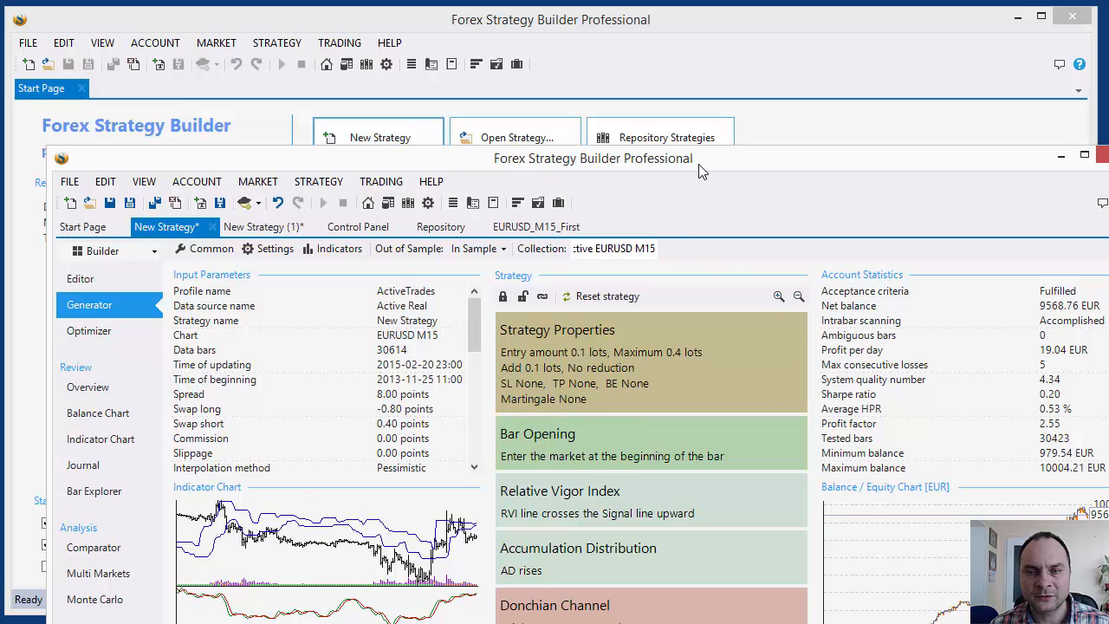
drag(699, 163, 778, 278)
click(698, 24)
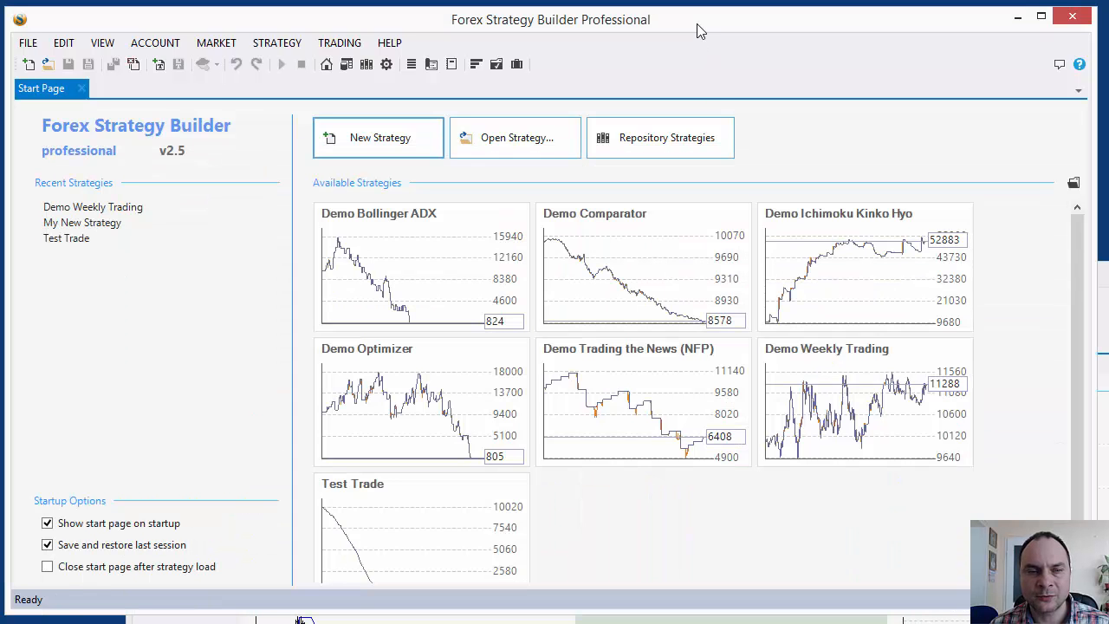
Create three new strategies and set the symbol of the first one, New Strategy, to GBPUSD.
click(156, 67)
click(157, 67)
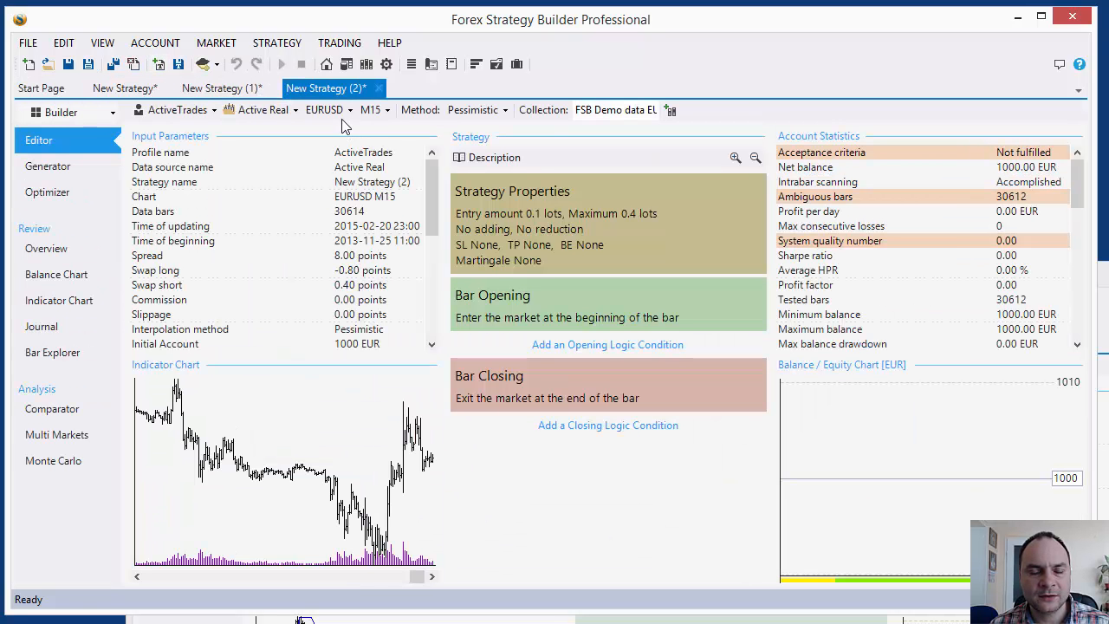
click(127, 89)
click(326, 110)
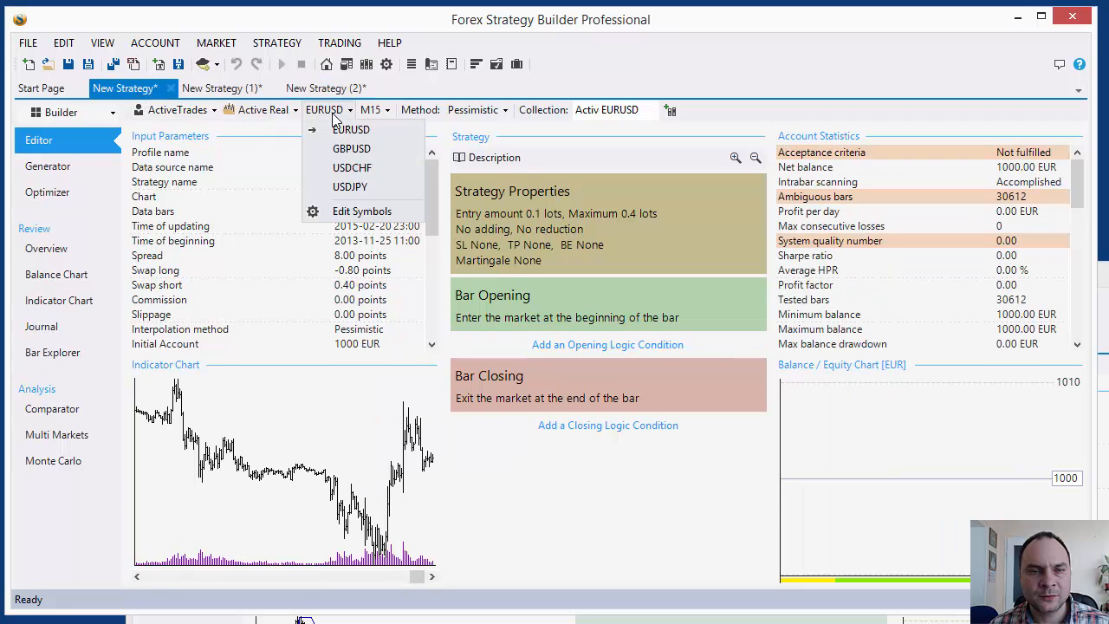
click(364, 149)
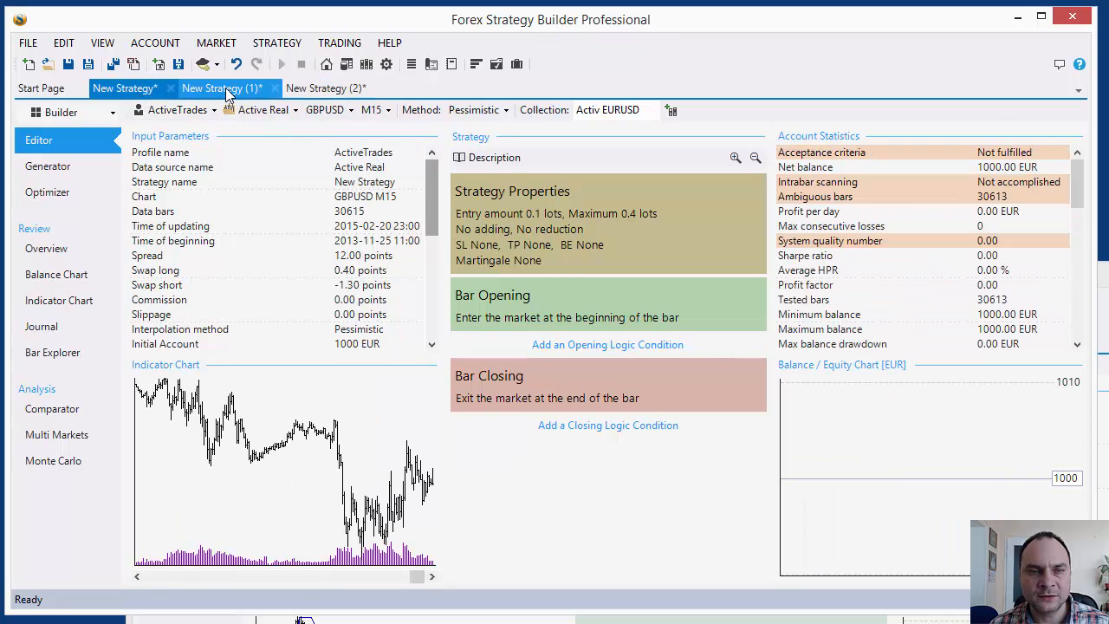
Set the symbol to USDCHF in New Strategy (1) and to USDJPY in New Strategy (2).
click(227, 90)
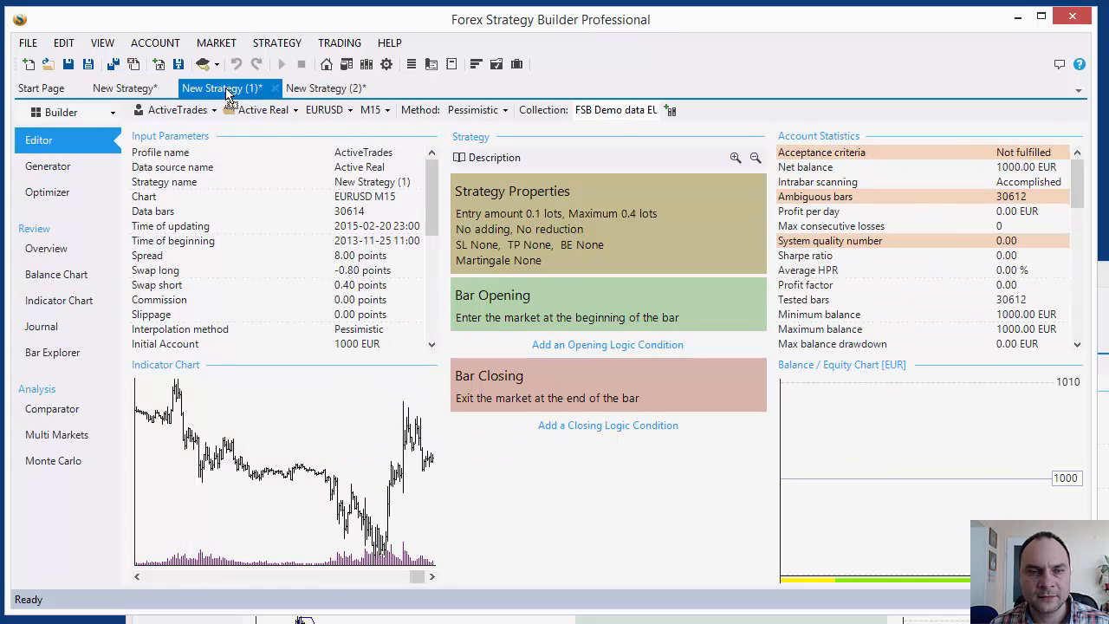
click(326, 110)
click(377, 168)
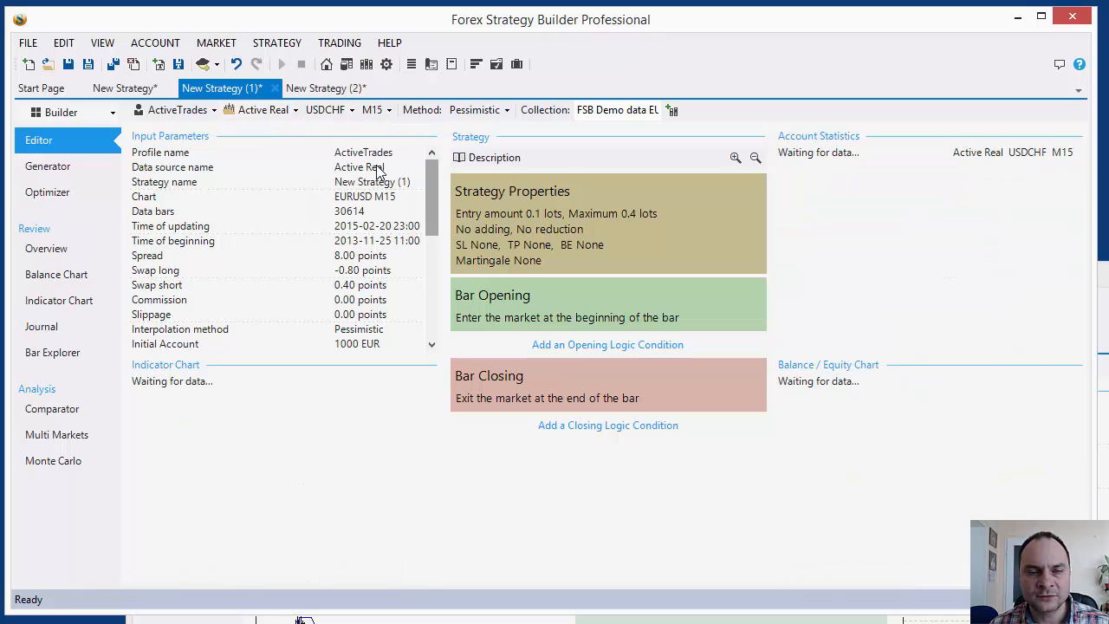
click(317, 90)
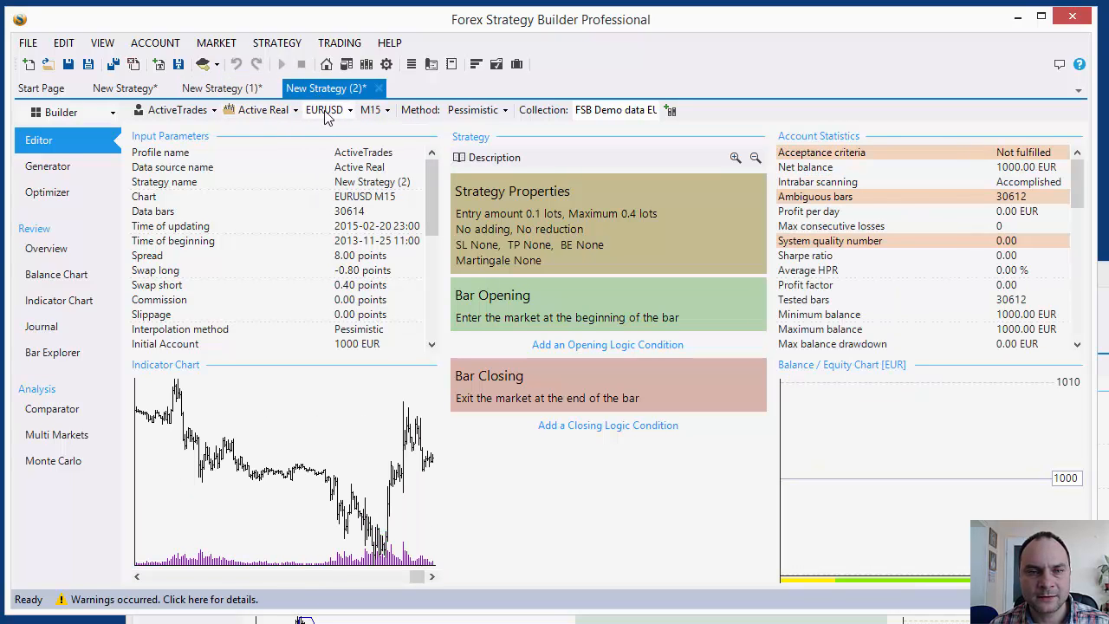
click(326, 110)
click(366, 187)
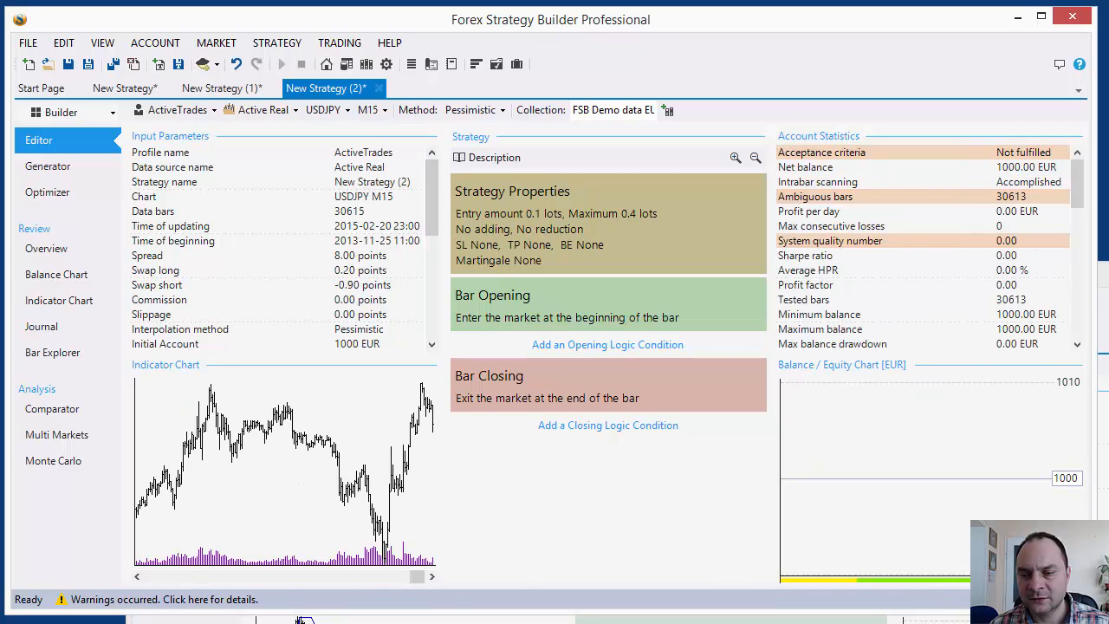
Return to New Strategy (1), read the data warning details in the output log and close the log.
click(243, 88)
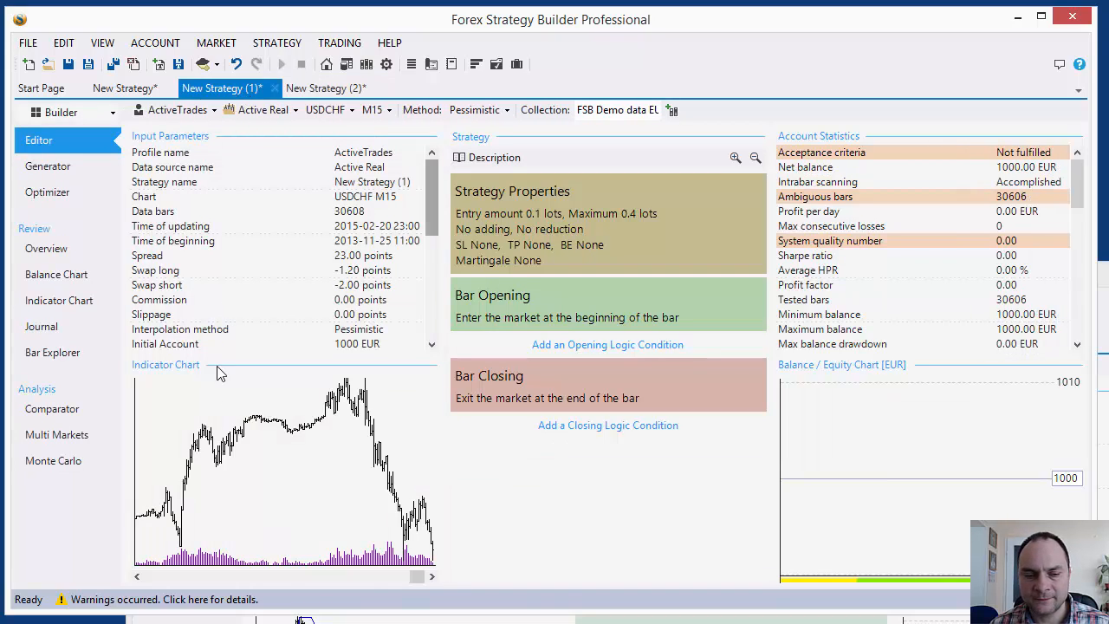
click(112, 599)
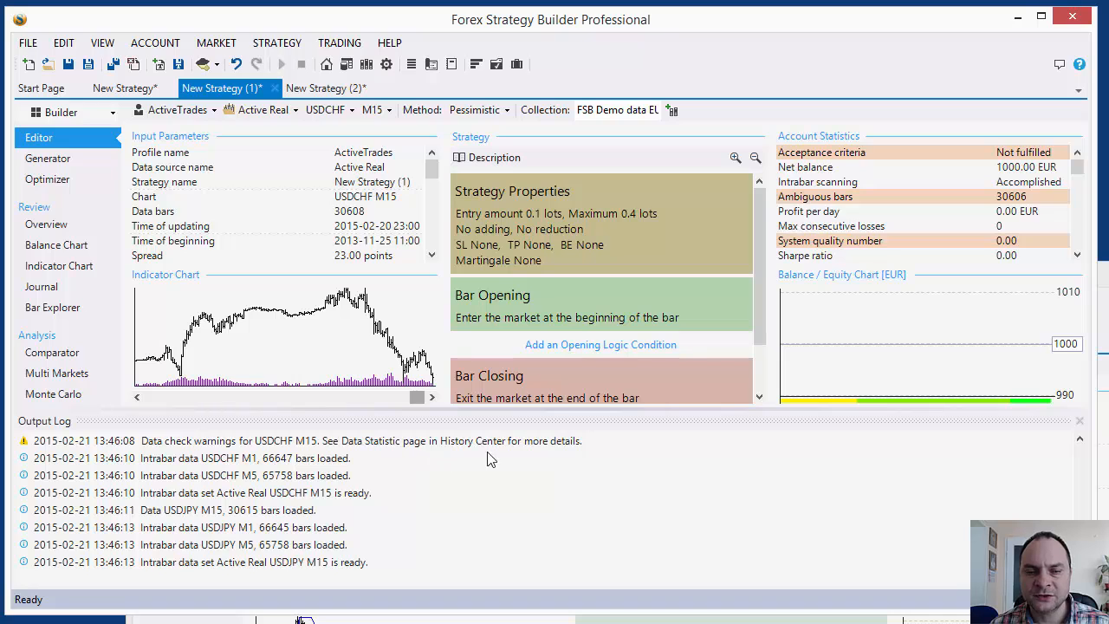
click(1080, 420)
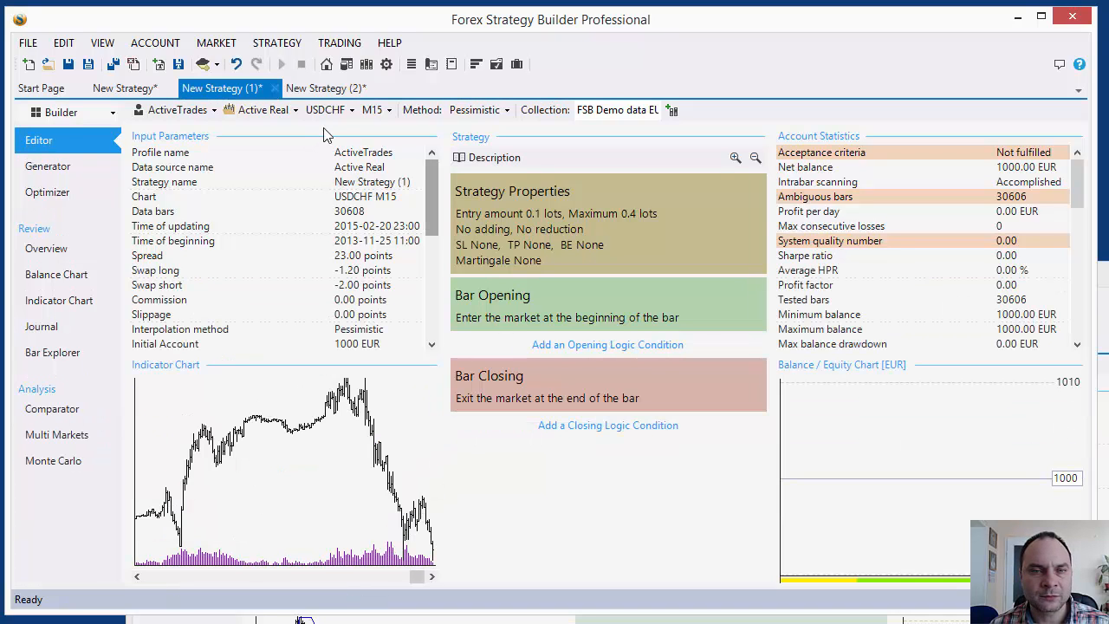
Check the History Center data statistics of the loaded M15 files and read the USDCHF loading output.
click(349, 69)
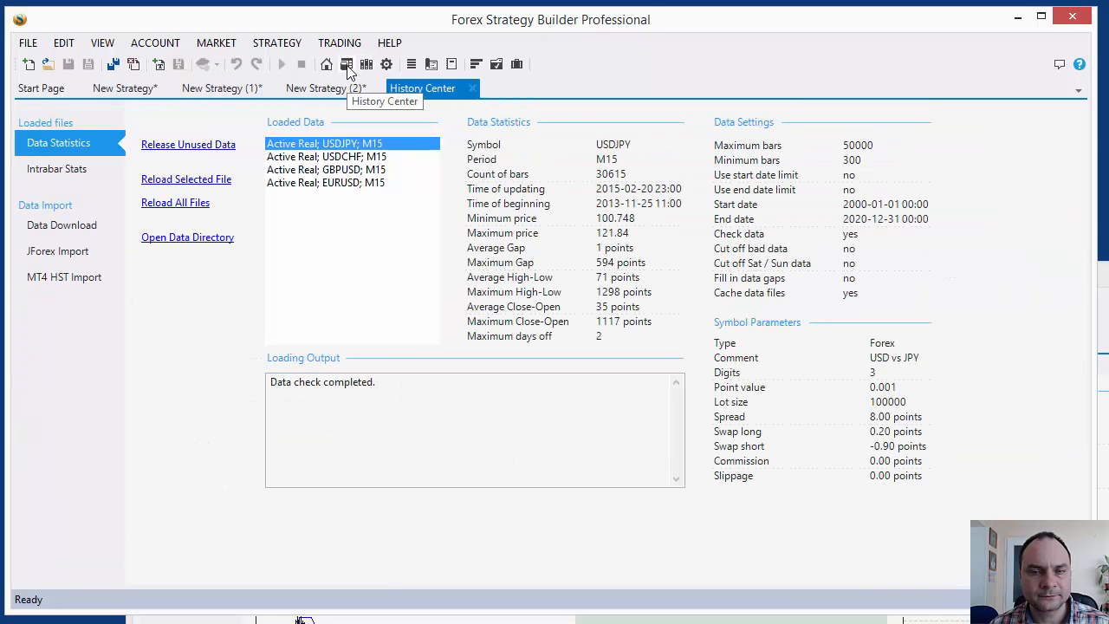
click(297, 157)
click(302, 171)
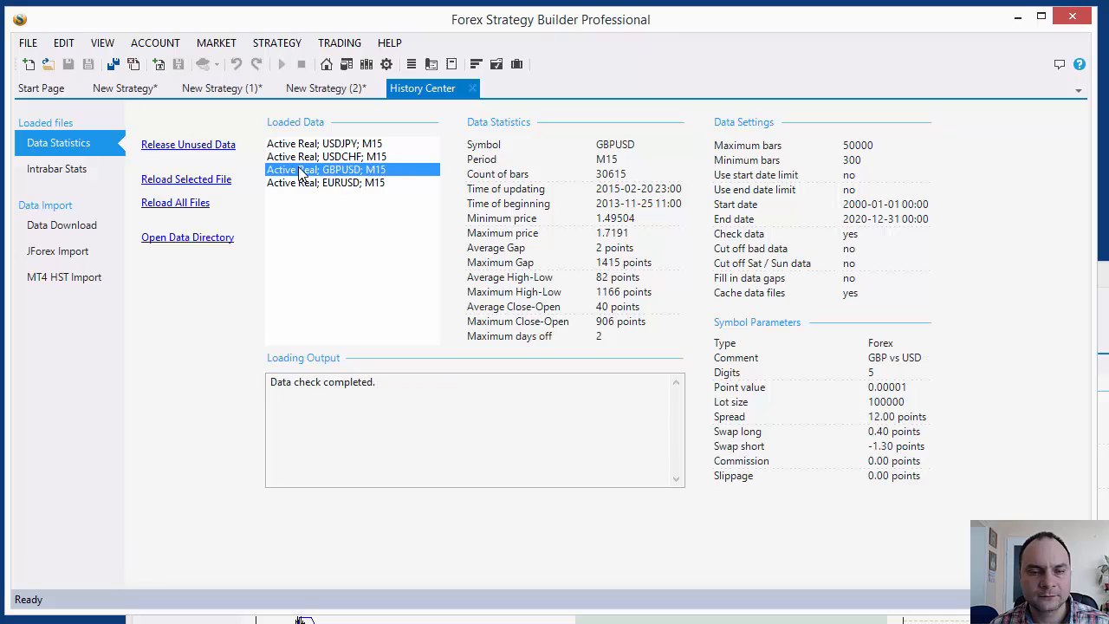
click(301, 183)
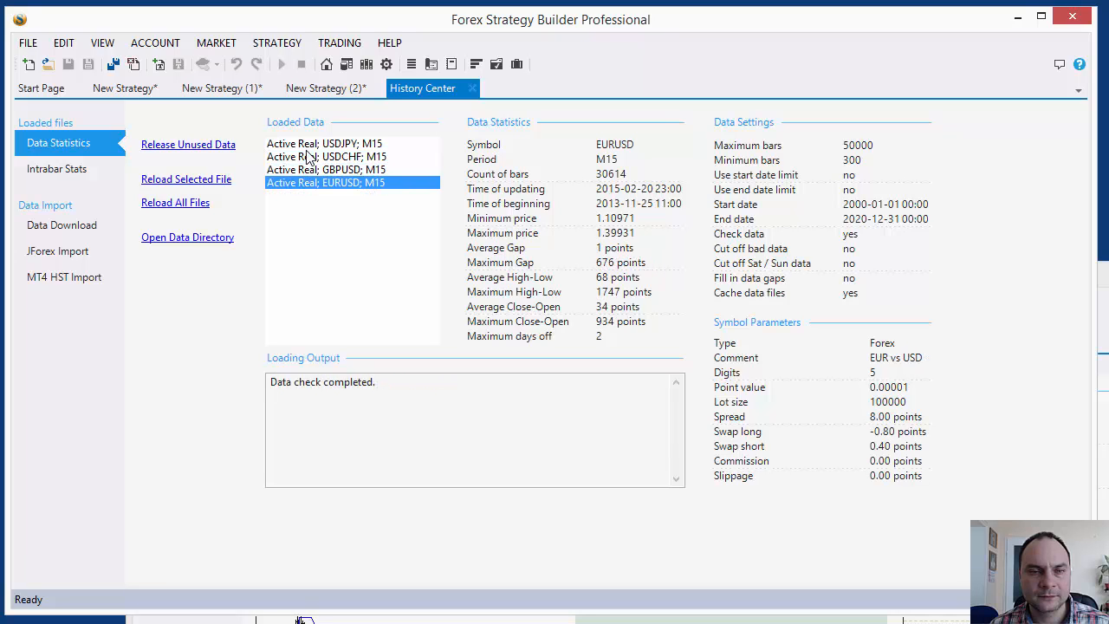
click(308, 157)
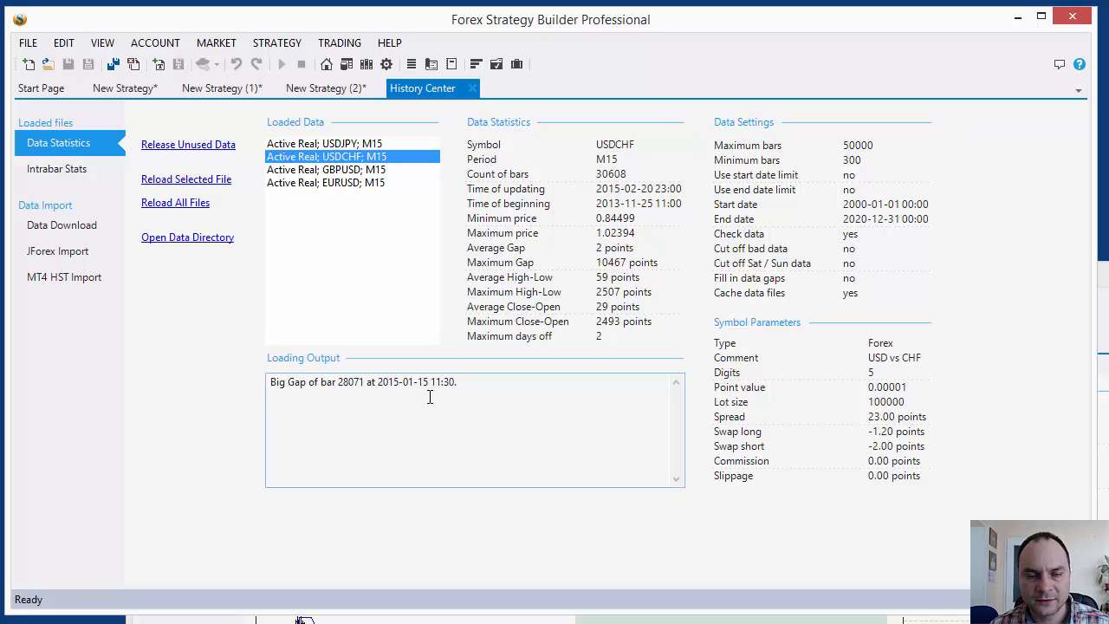
drag(432, 383, 468, 384)
click(469, 384)
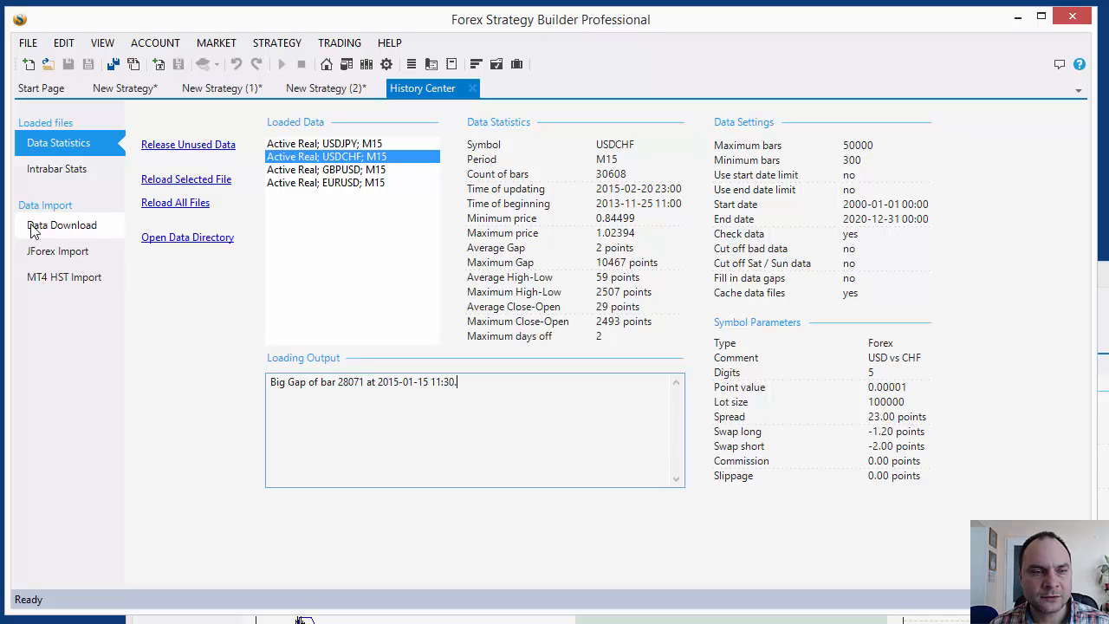
click(319, 88)
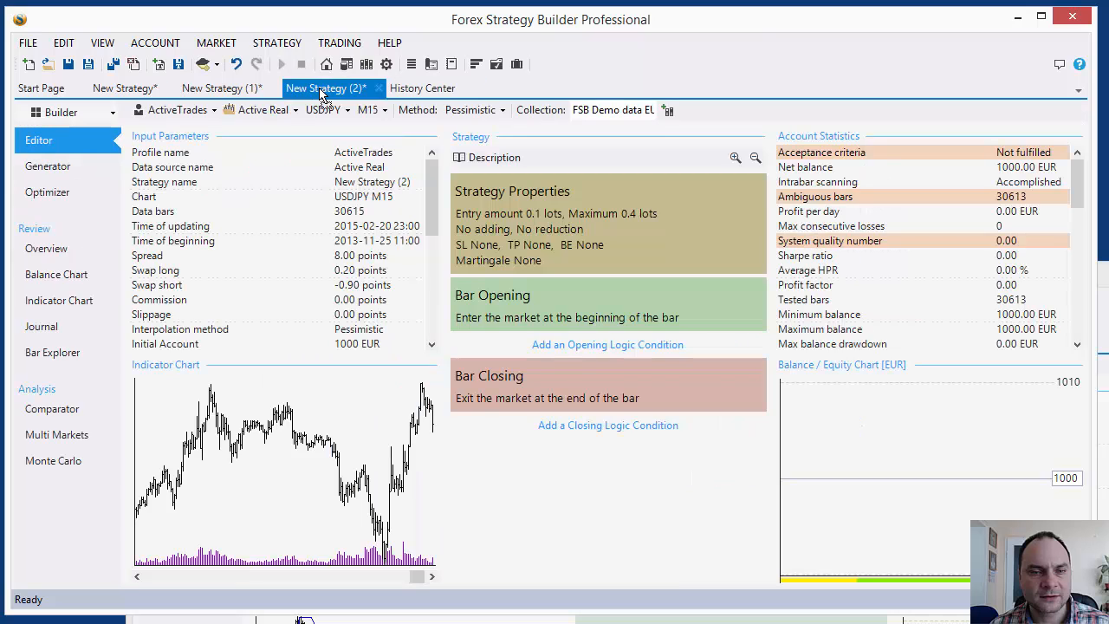
click(360, 505)
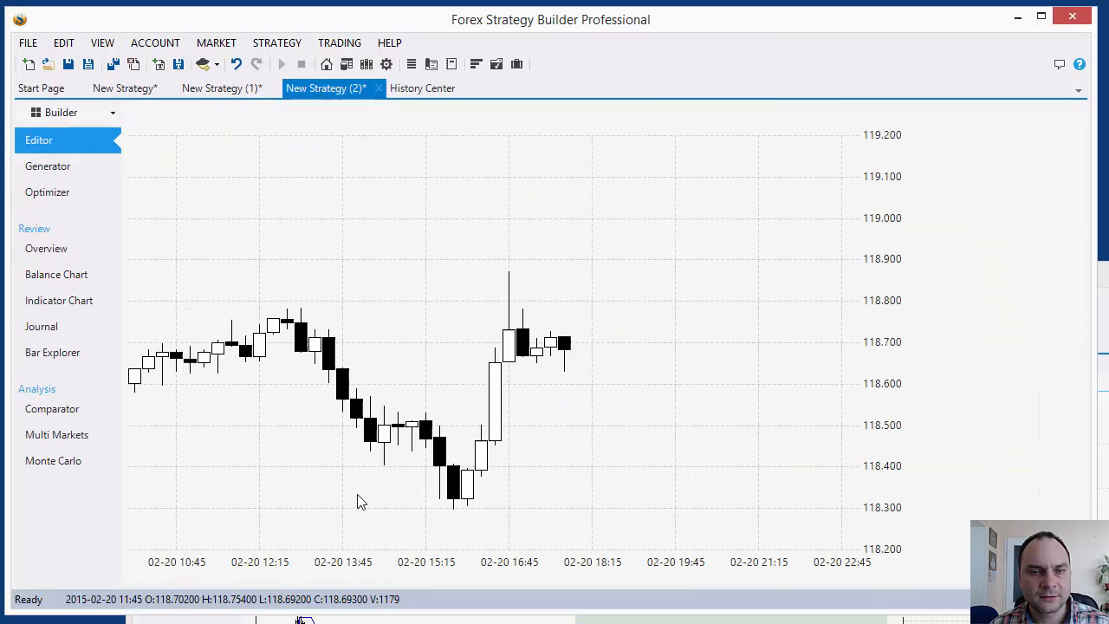
click(64, 142)
Examine the USDCHF M15 price bars in New Strategy (1)'s indicator chart back to 15 January 2015, and return to the editor.
click(200, 92)
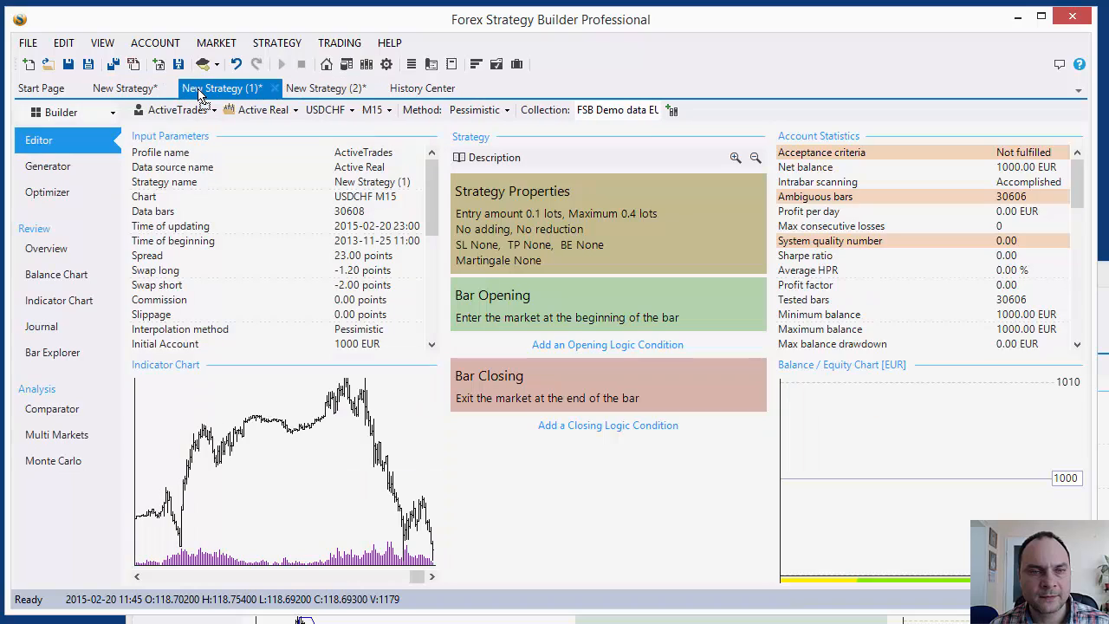
click(355, 529)
scroll(572, 403, up, 3)
scroll(572, 403, up, 10)
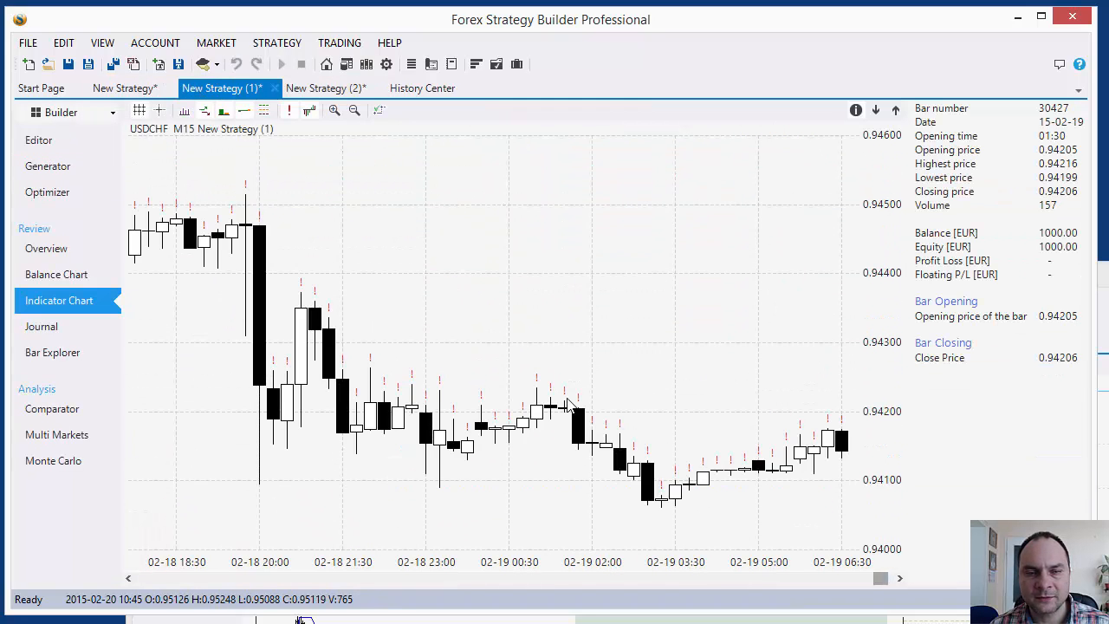
scroll(390, 380, up, 12)
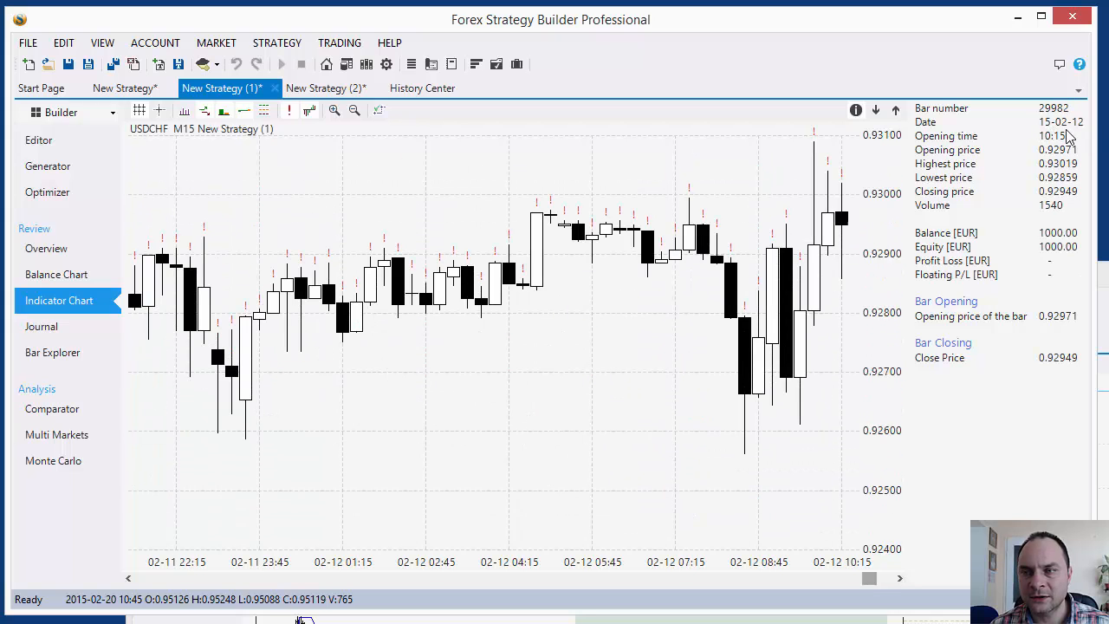
scroll(394, 329, up, 15)
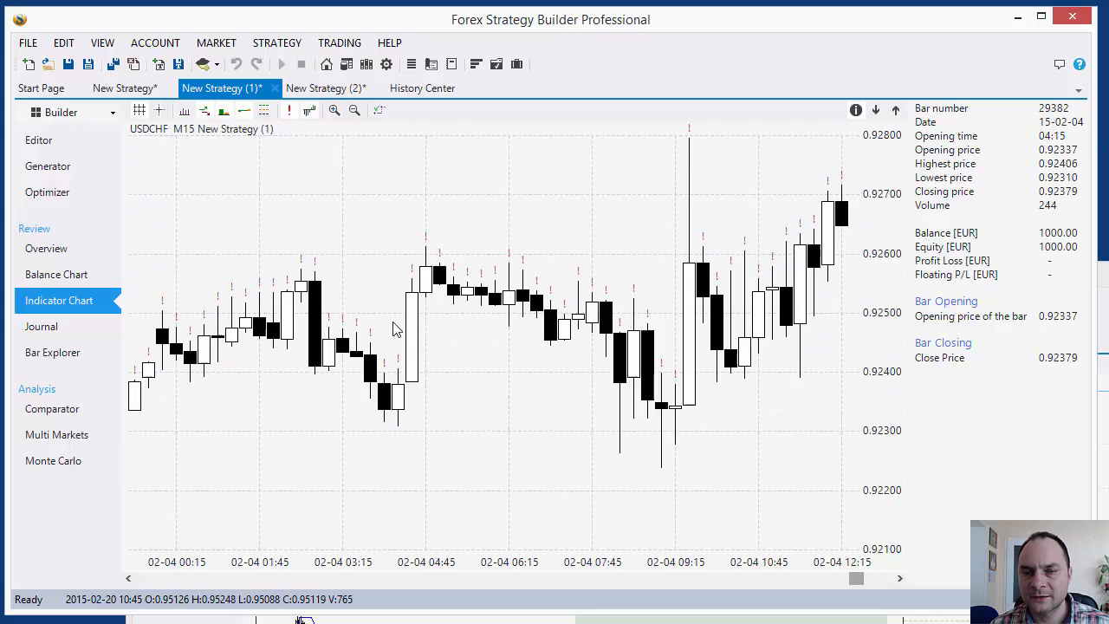
scroll(394, 329, up, 15)
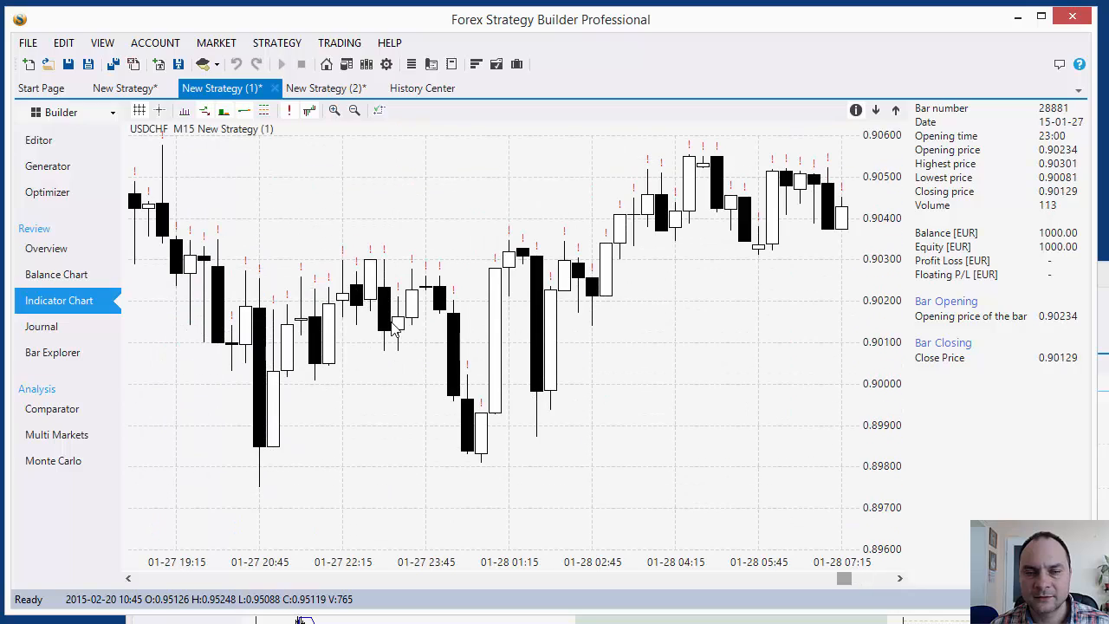
scroll(394, 329, up, 15)
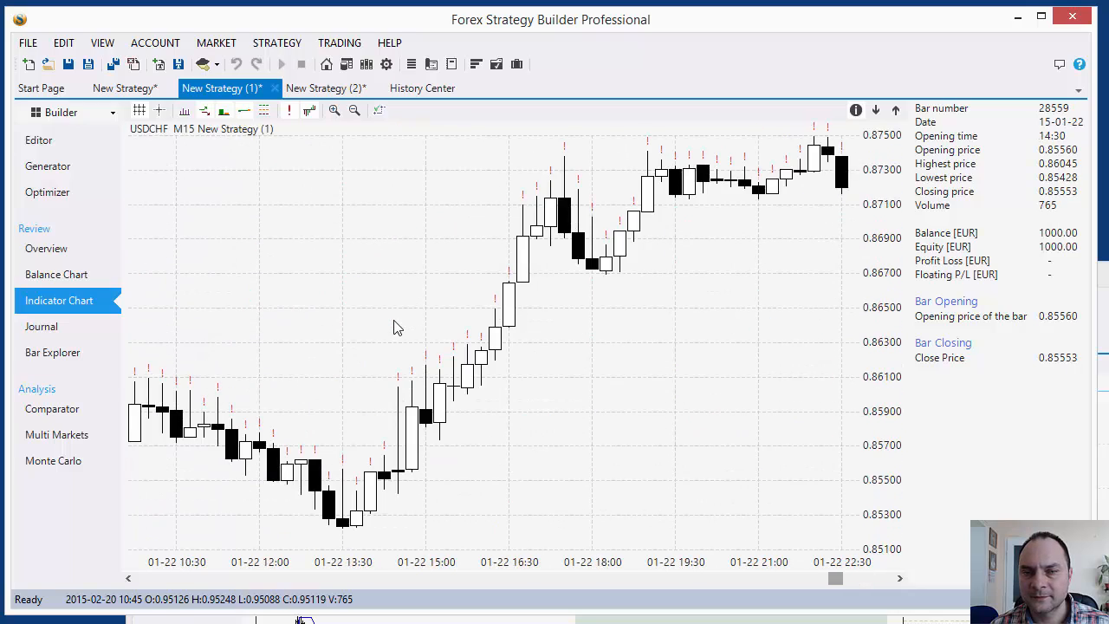
scroll(394, 330, up, 15)
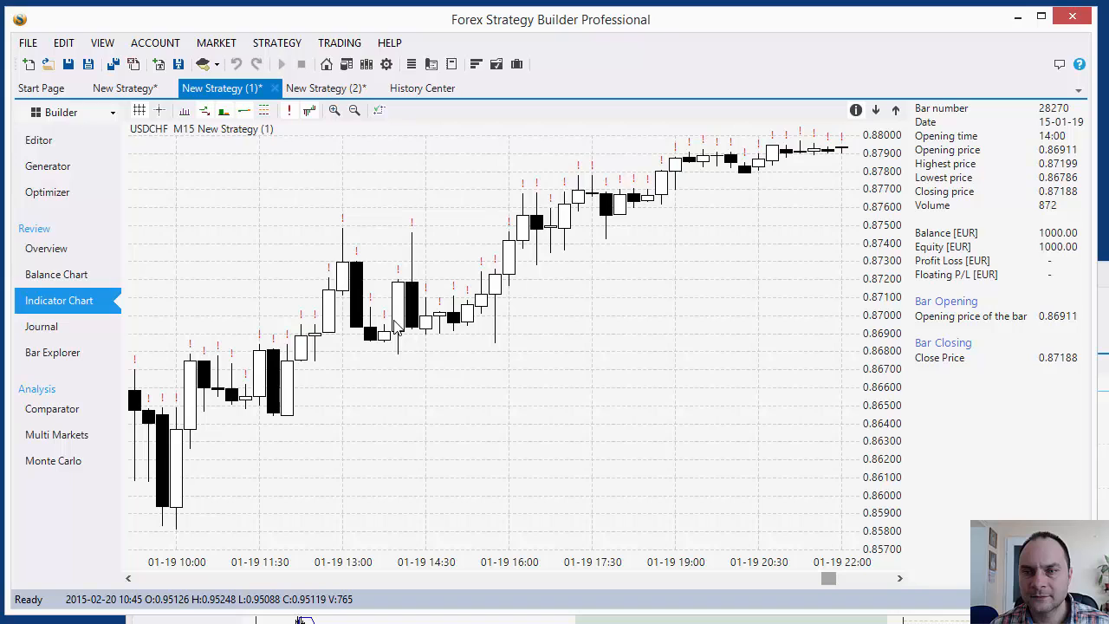
scroll(394, 327, up, 4)
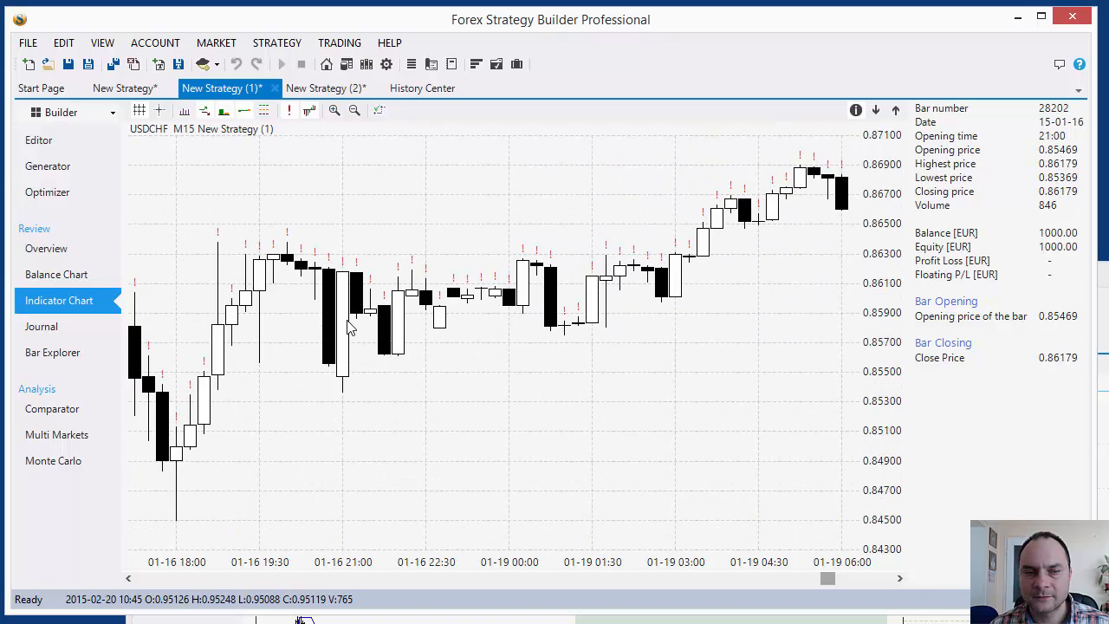
scroll(372, 327, up, 2)
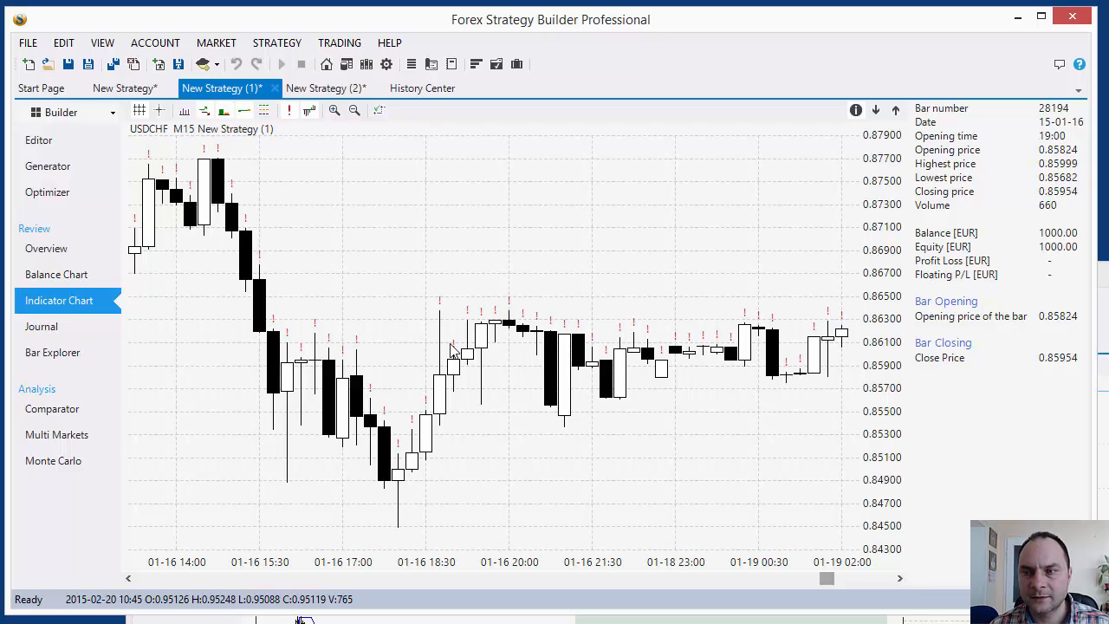
scroll(223, 350, down, 5)
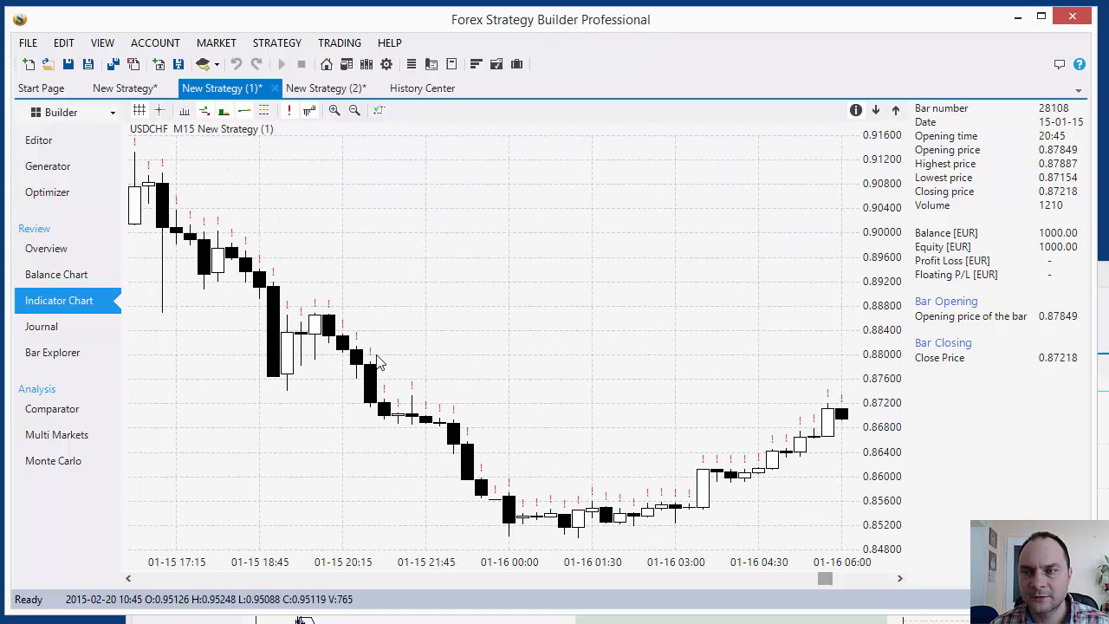
scroll(255, 352, down, 1)
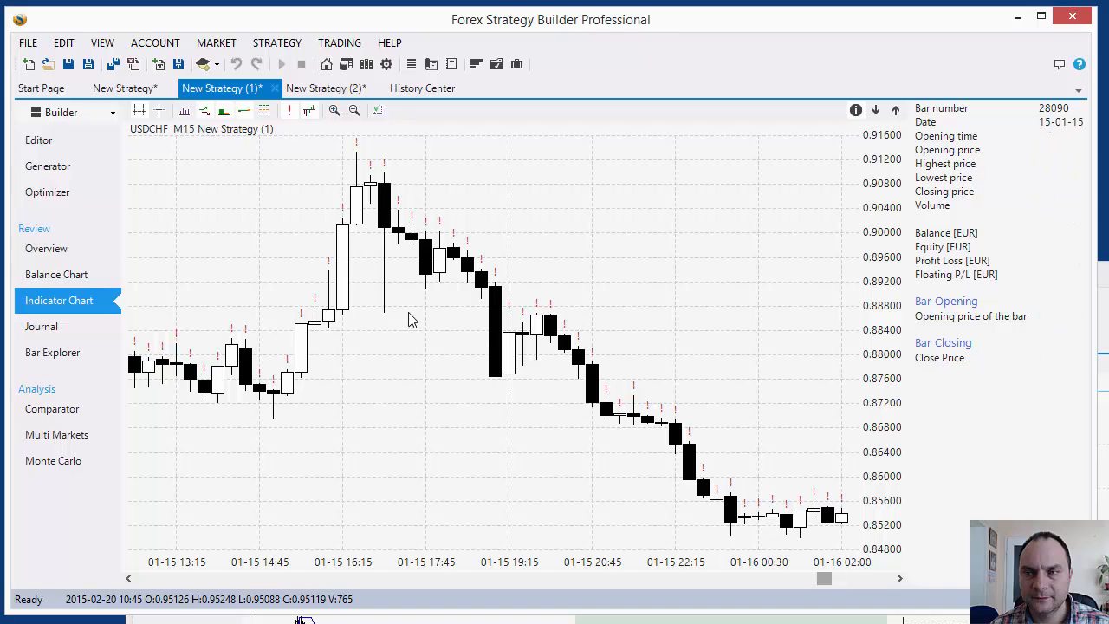
click(40, 141)
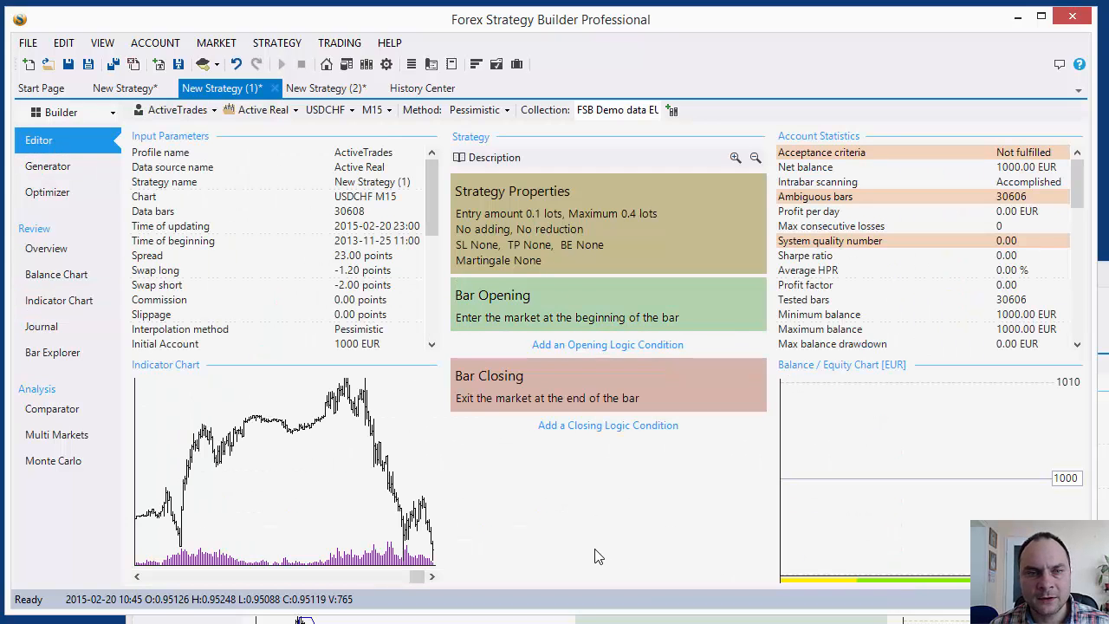
Switch to the GBPUSD New Strategy and review its Strategy Properties without changing them.
click(134, 90)
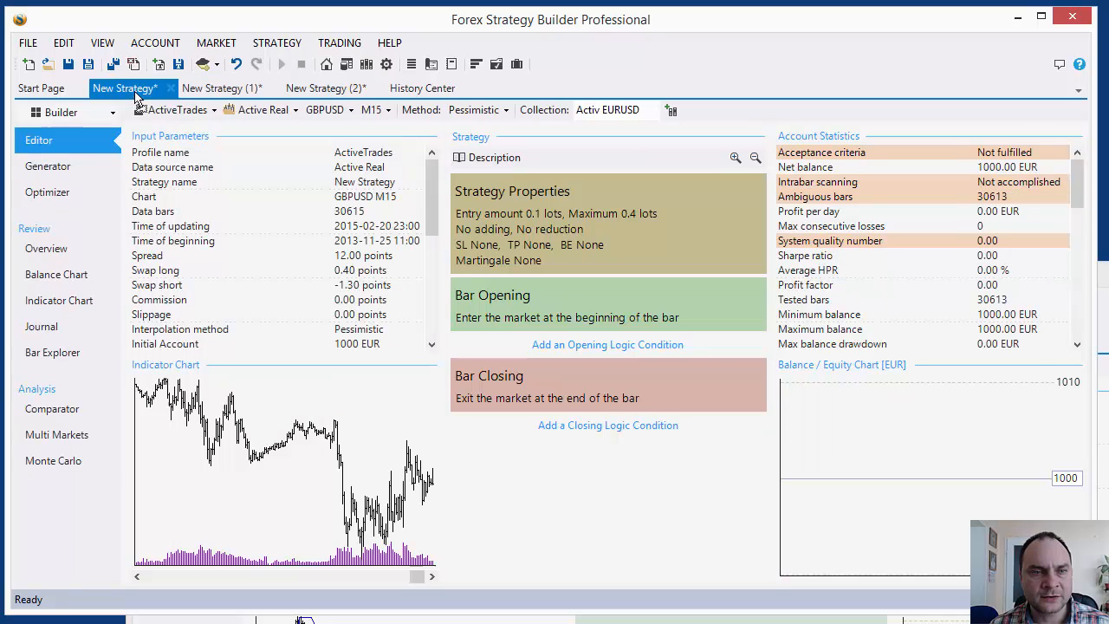
click(77, 170)
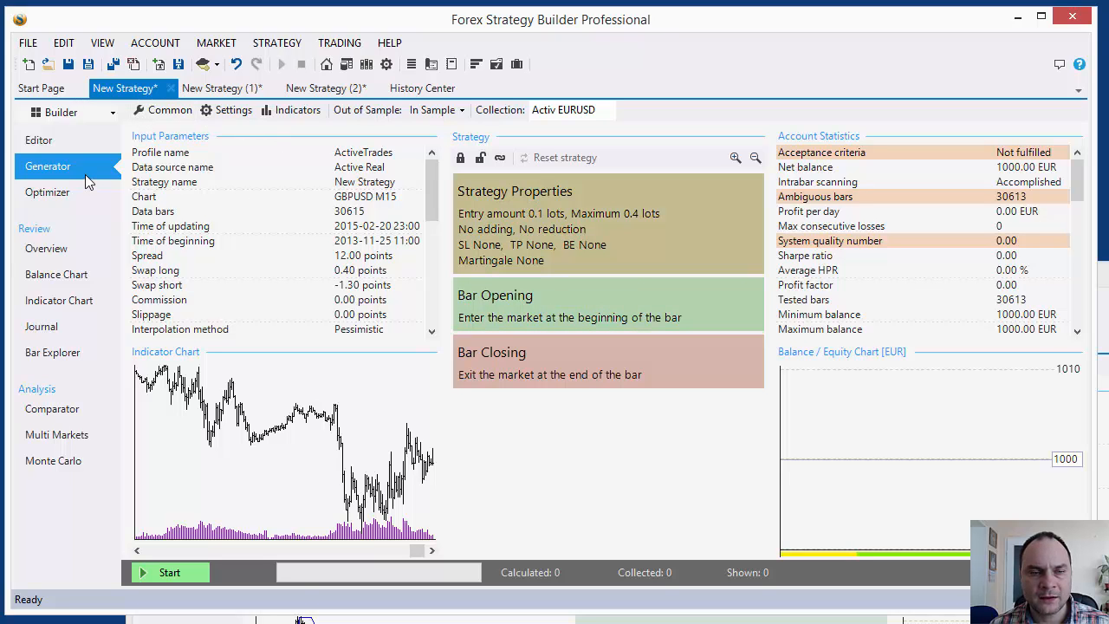
click(76, 143)
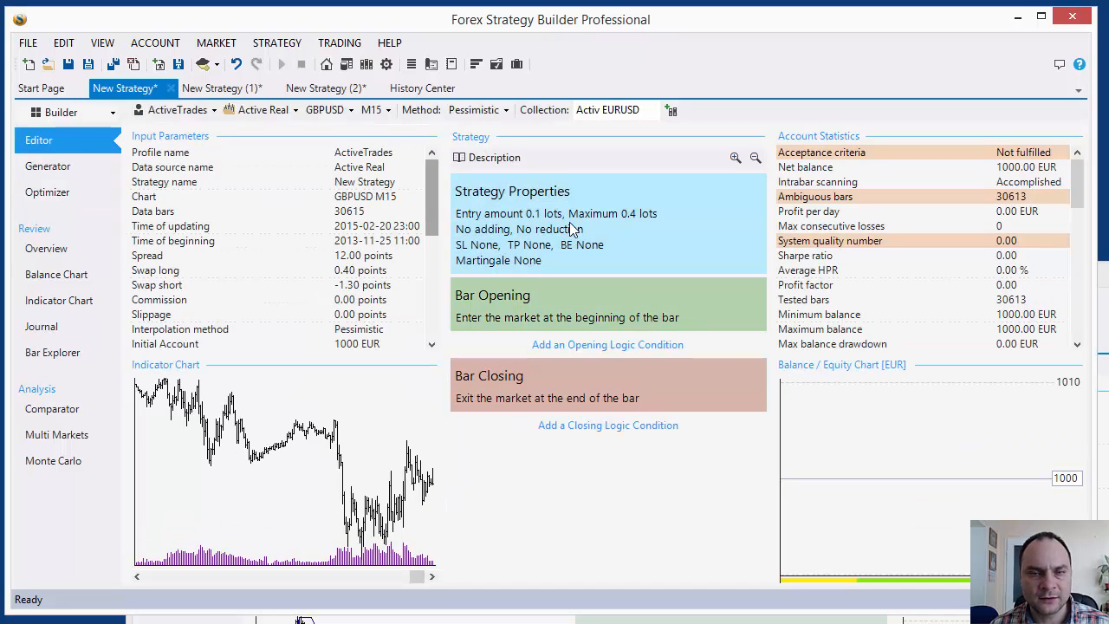
click(571, 229)
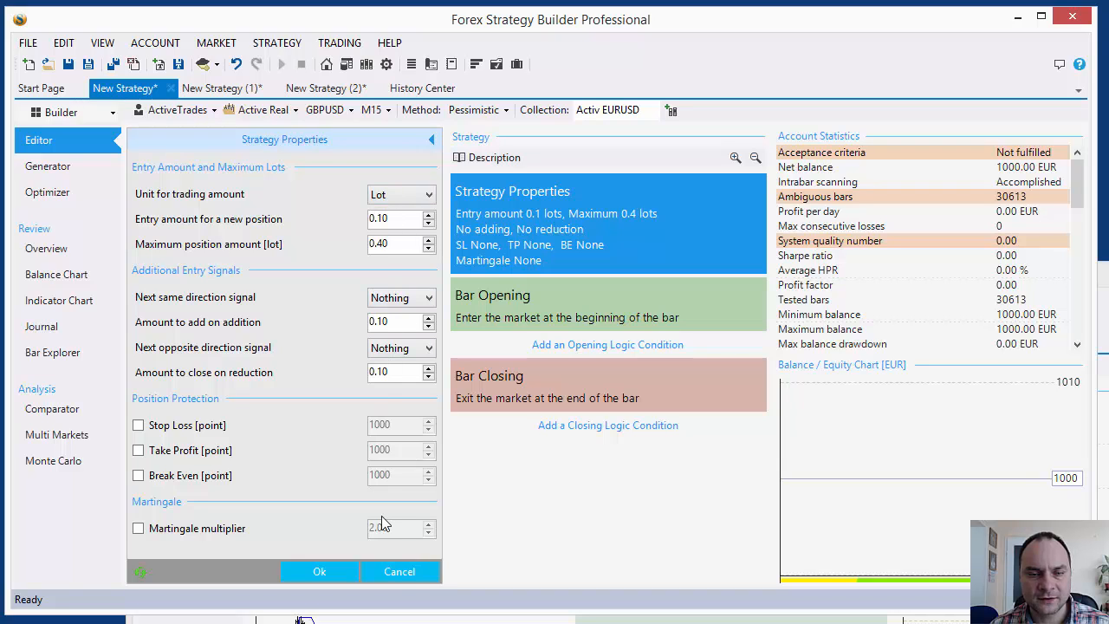
click(400, 572)
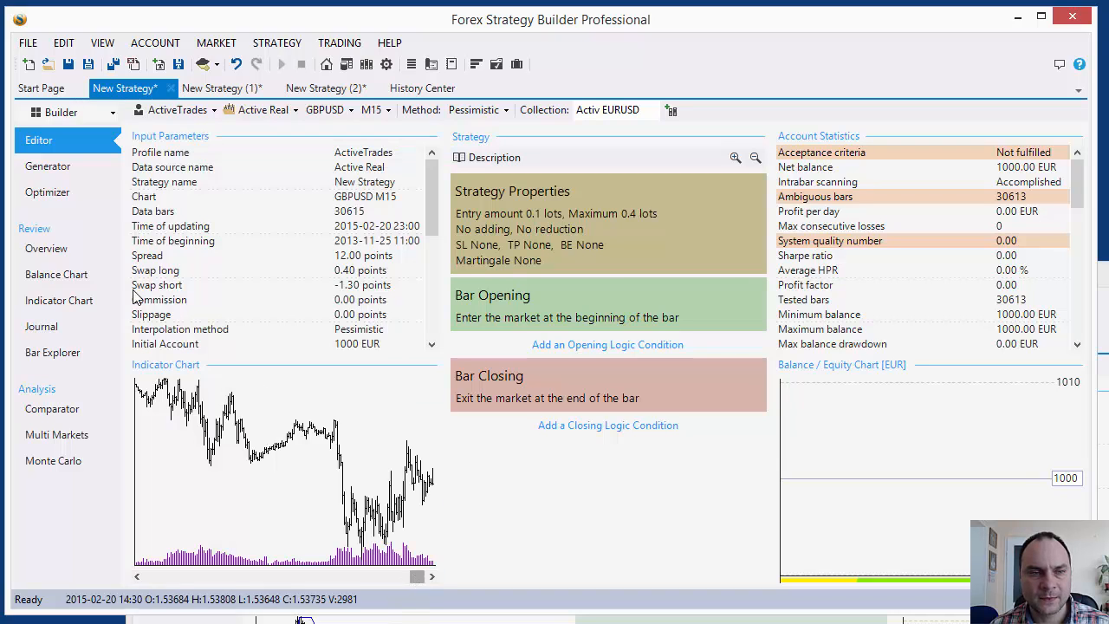
Review the Generator's common options for New Strategy and turn off Use default numeric values in the generator settings.
click(54, 166)
click(168, 113)
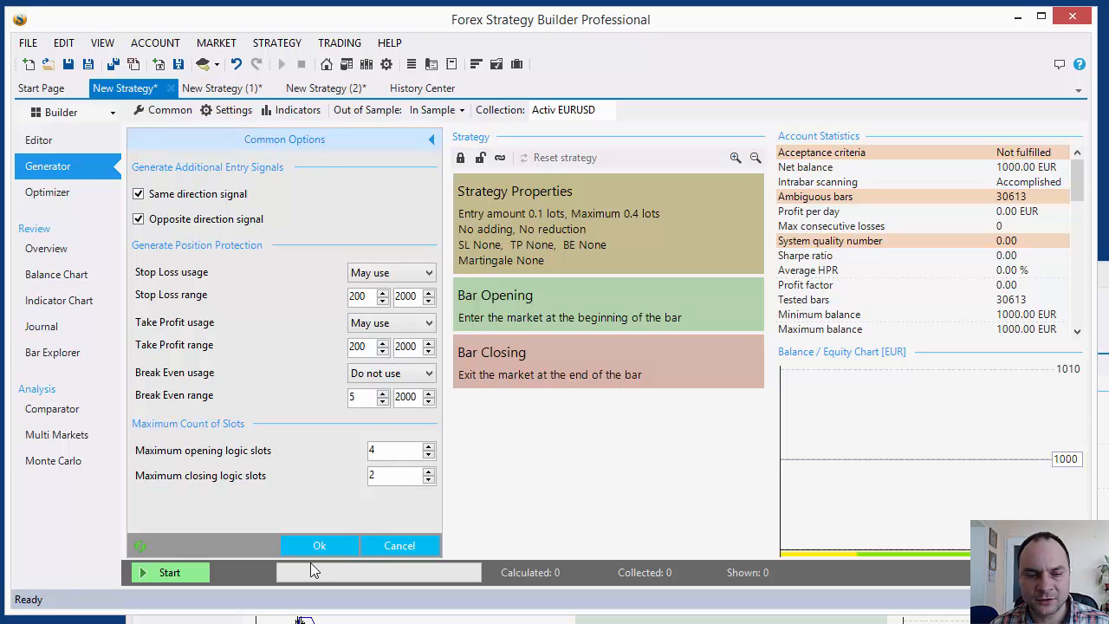
click(326, 547)
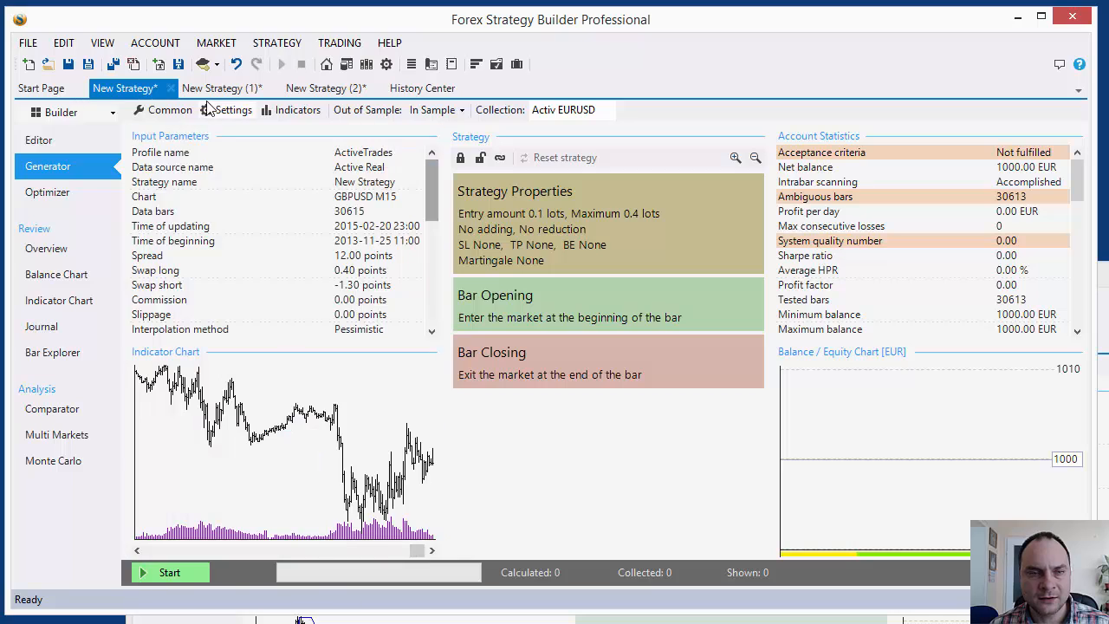
click(229, 110)
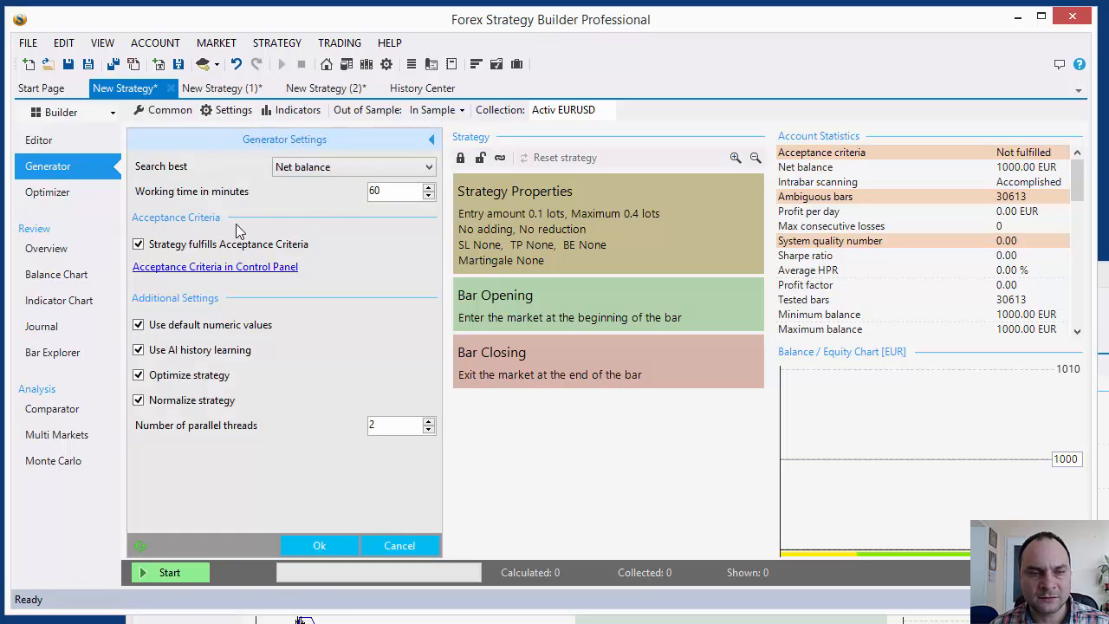
click(168, 333)
click(311, 545)
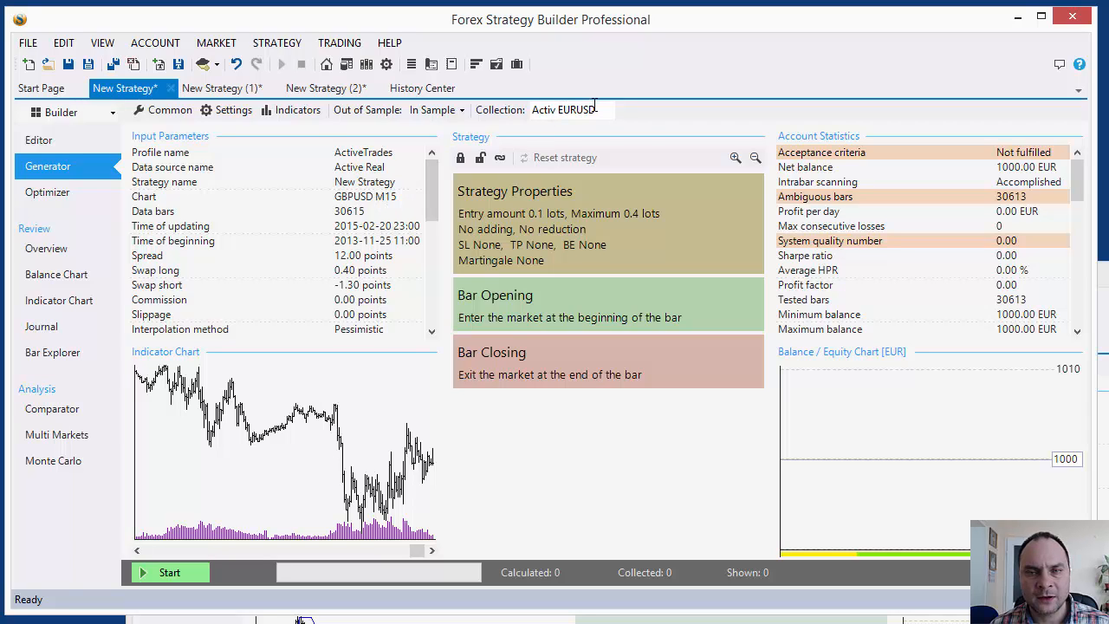
Change the Generator's collection name for New Strategy to Active GBPUSD M15.
drag(596, 109, 559, 109)
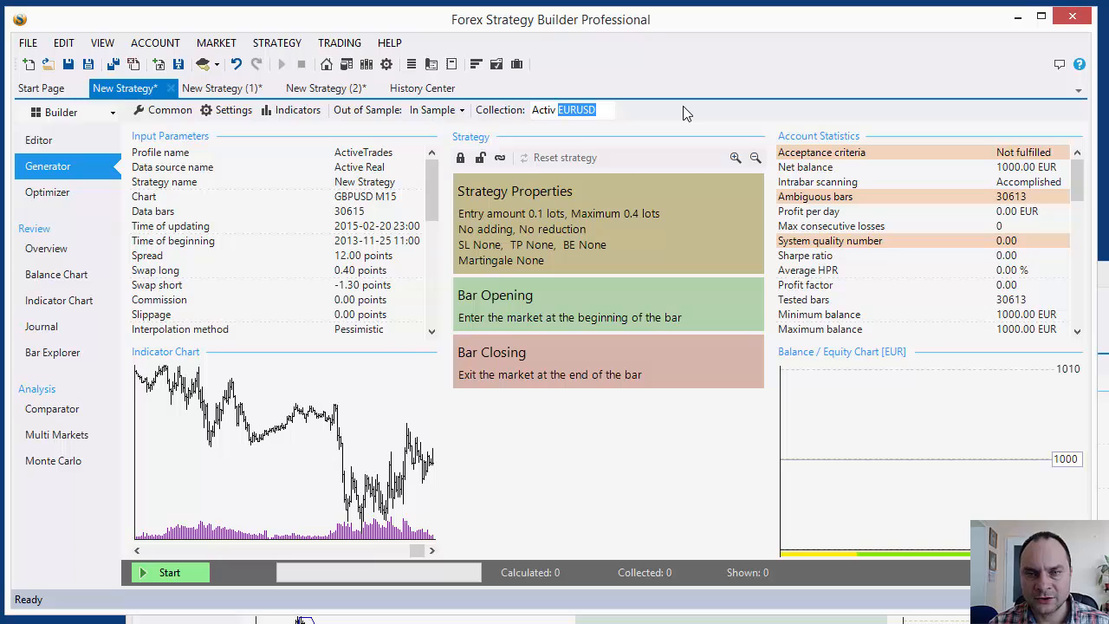
key(BackSpace)
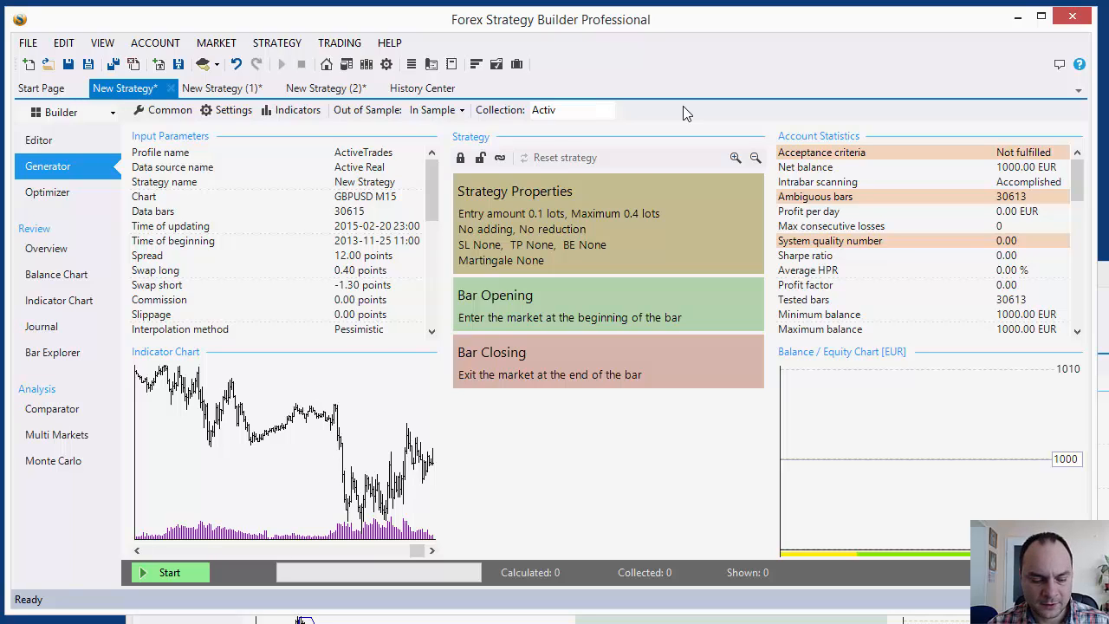
text(G)
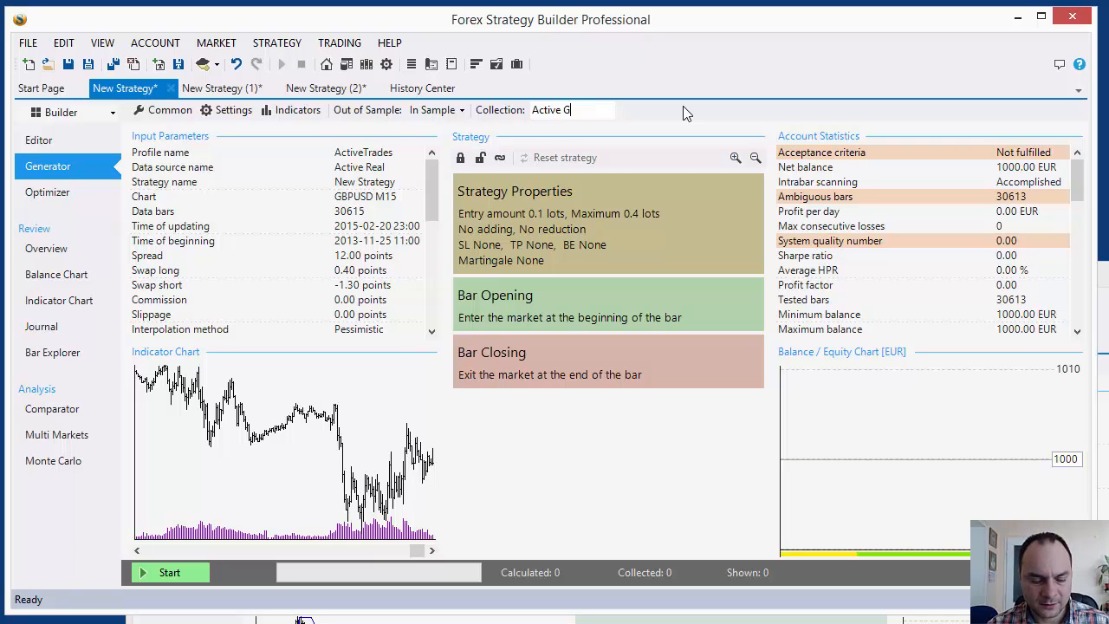
text(BPUSD M15)
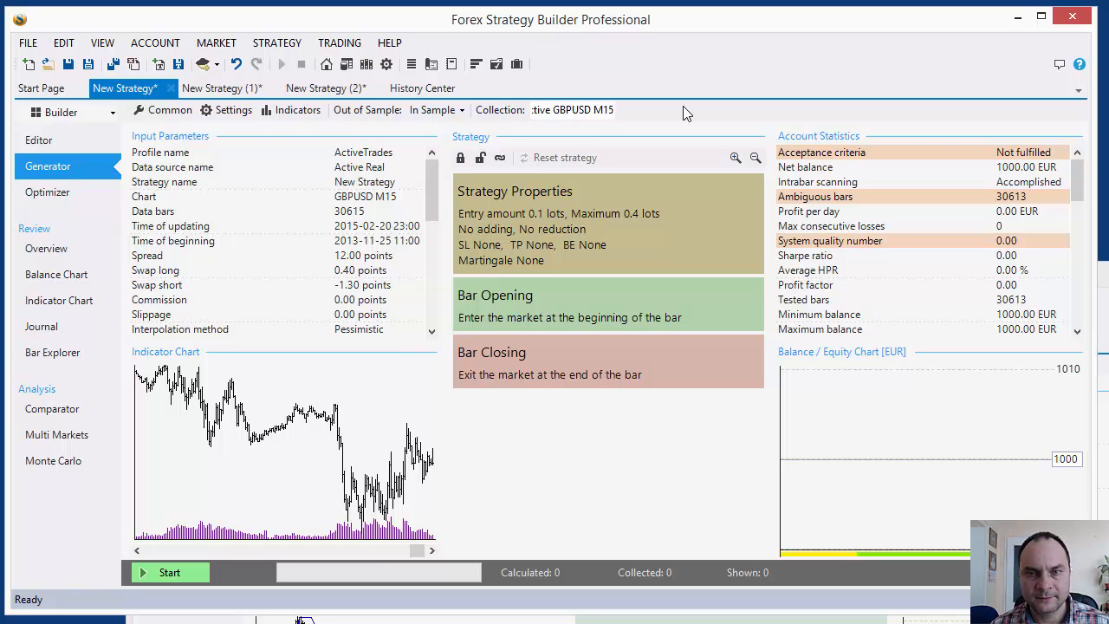
Recheck the generator settings and start generating strategies for GBPUSD M15.
click(224, 110)
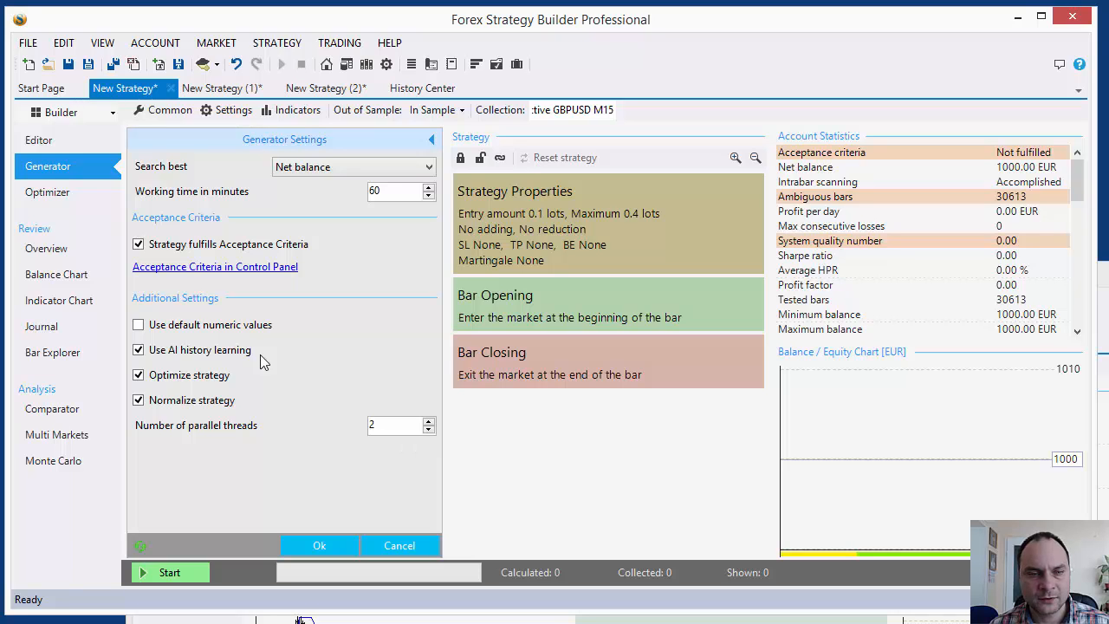
click(334, 547)
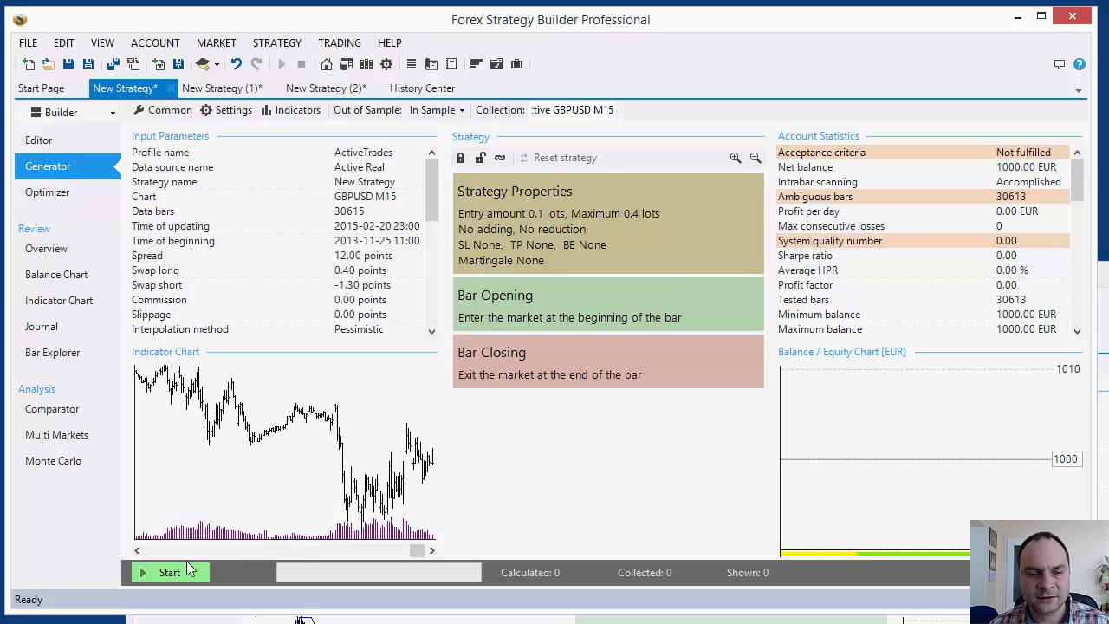
click(163, 571)
Open the Generator of New Strategy (1) and check its generator settings.
click(222, 87)
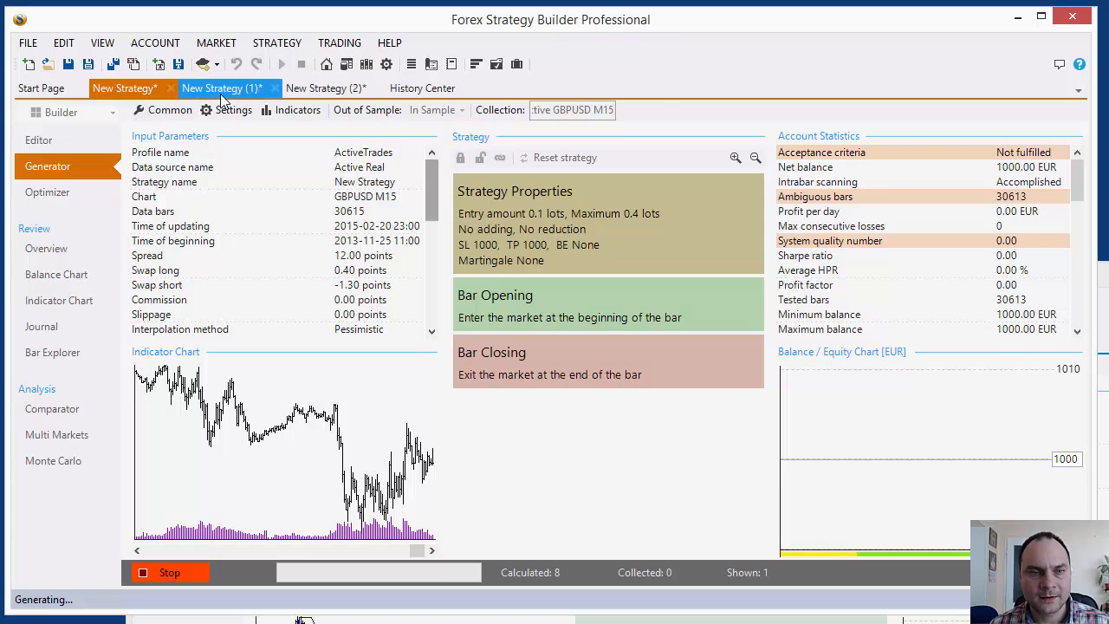
click(58, 171)
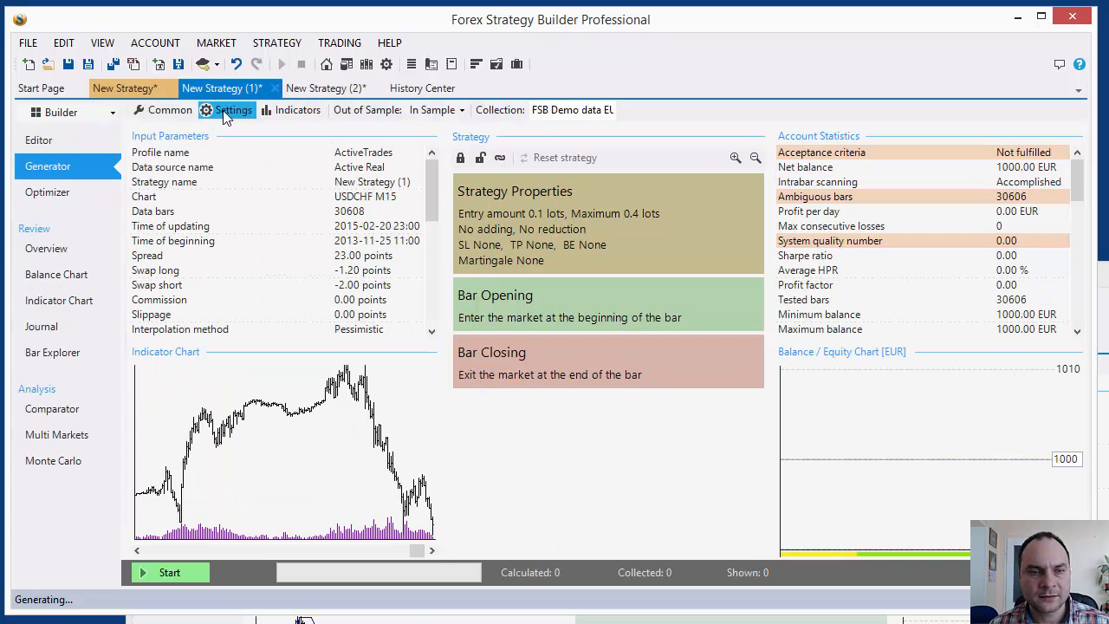
click(212, 110)
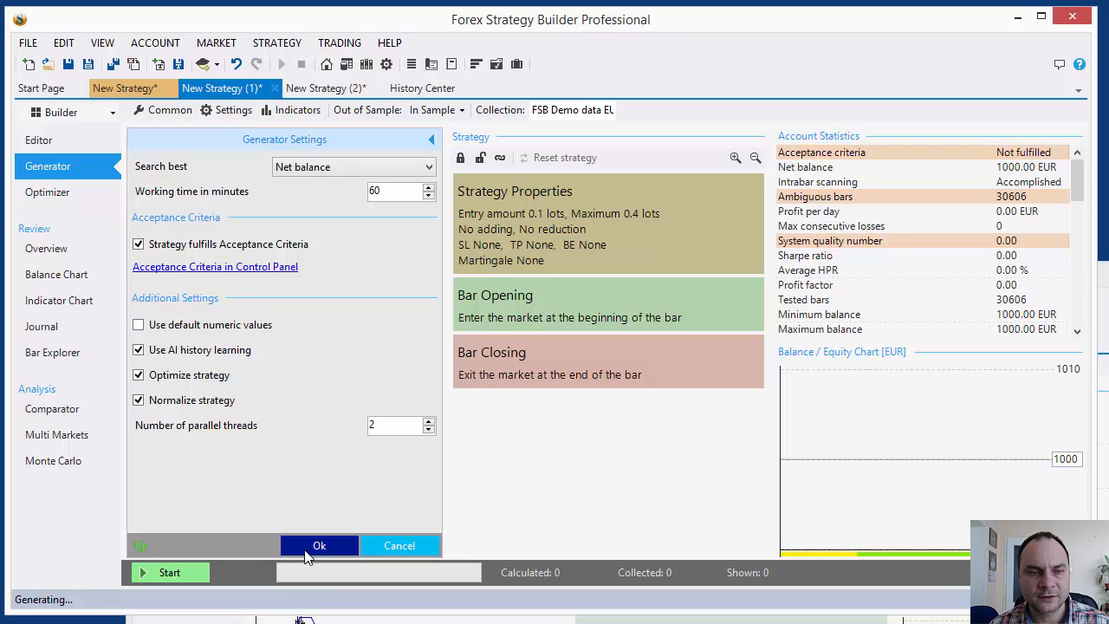
click(312, 546)
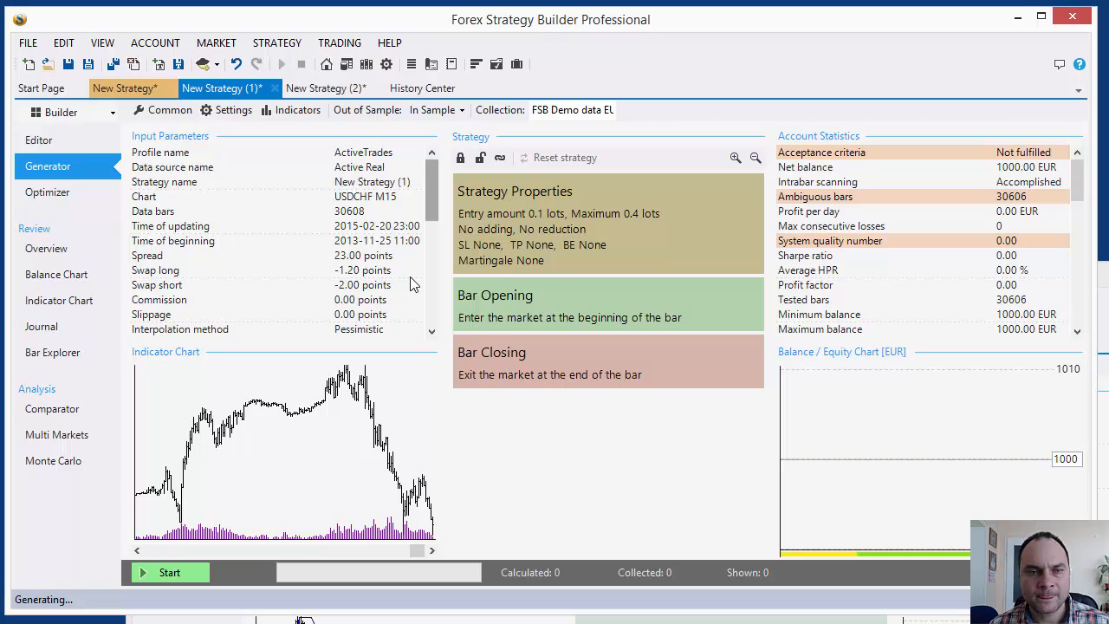
Set the Generator's collection name for New Strategy (1) to Active USDCHF M15 and start generating strategies.
click(568, 105)
key(BackSpace)
text(A)
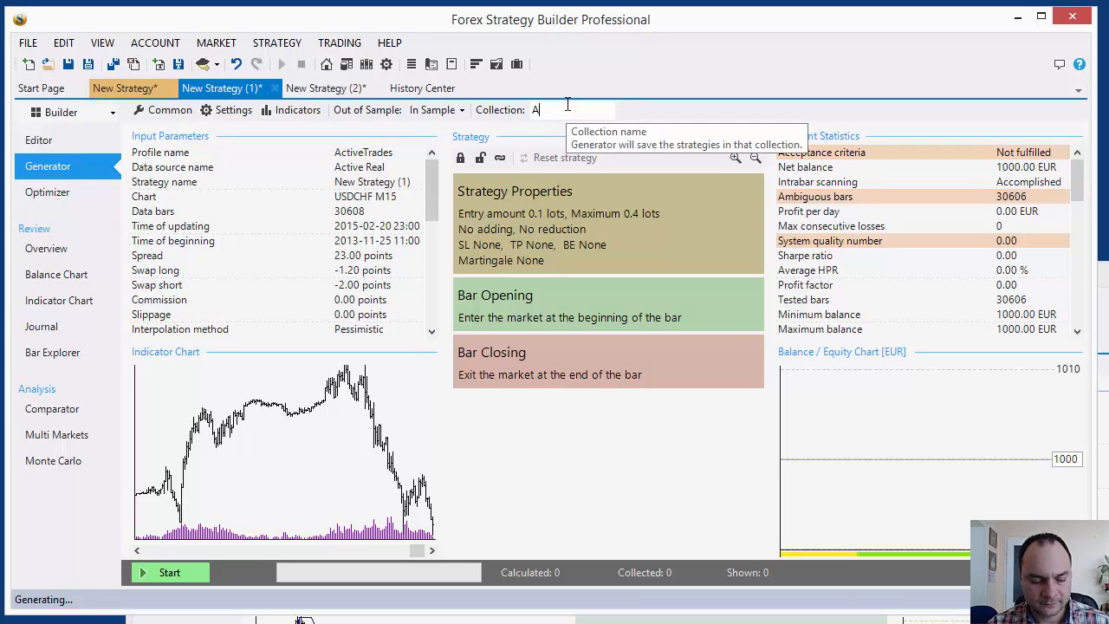
text(c)
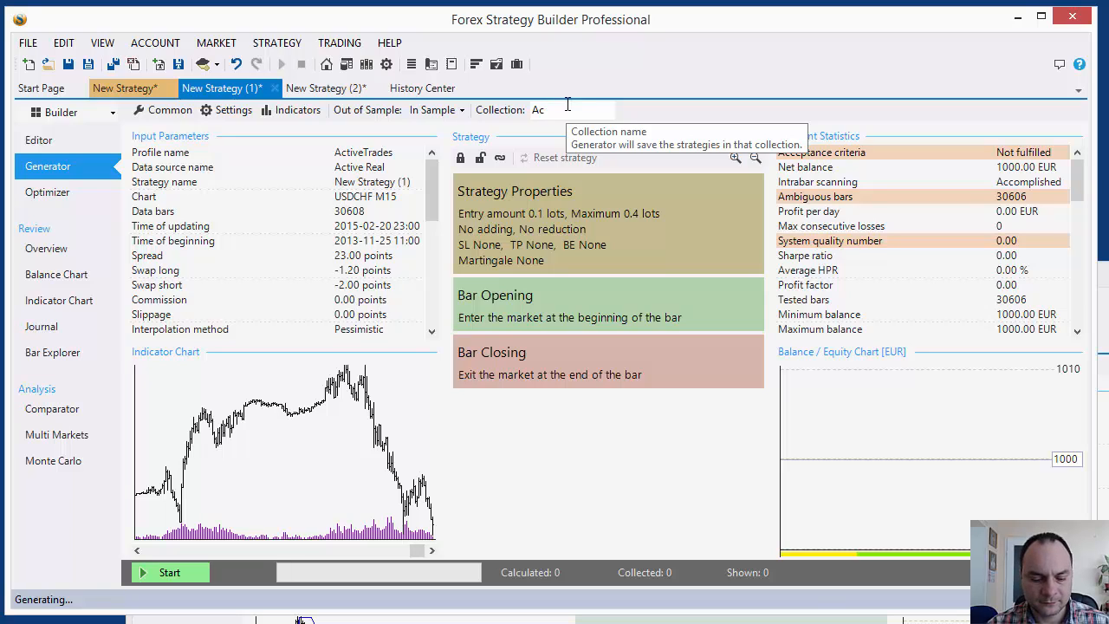
text(rive)
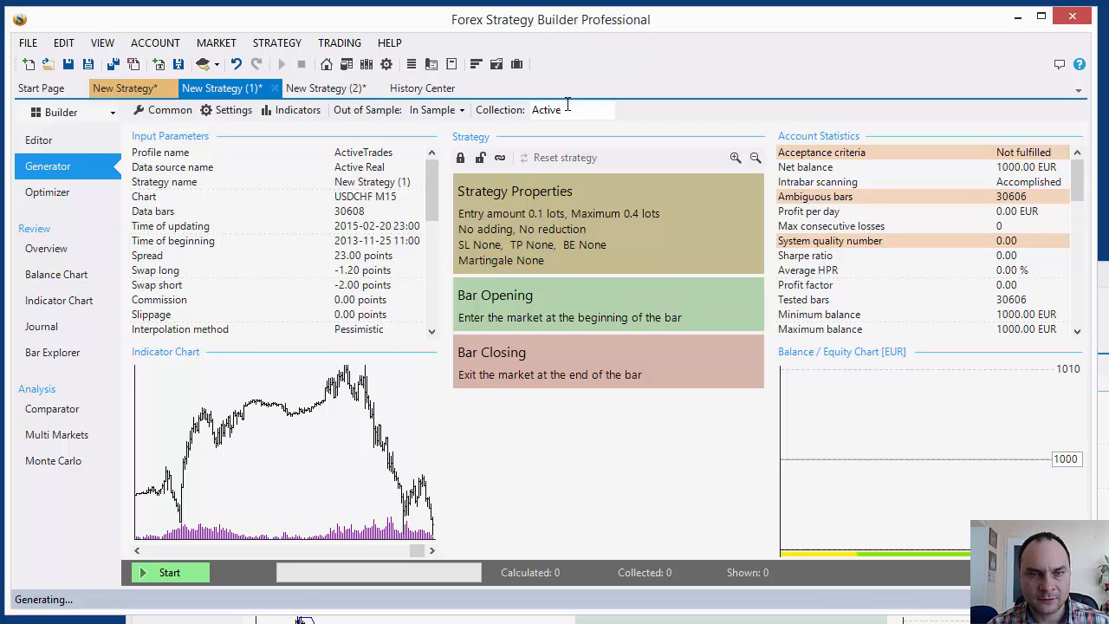
text( USDCHF)
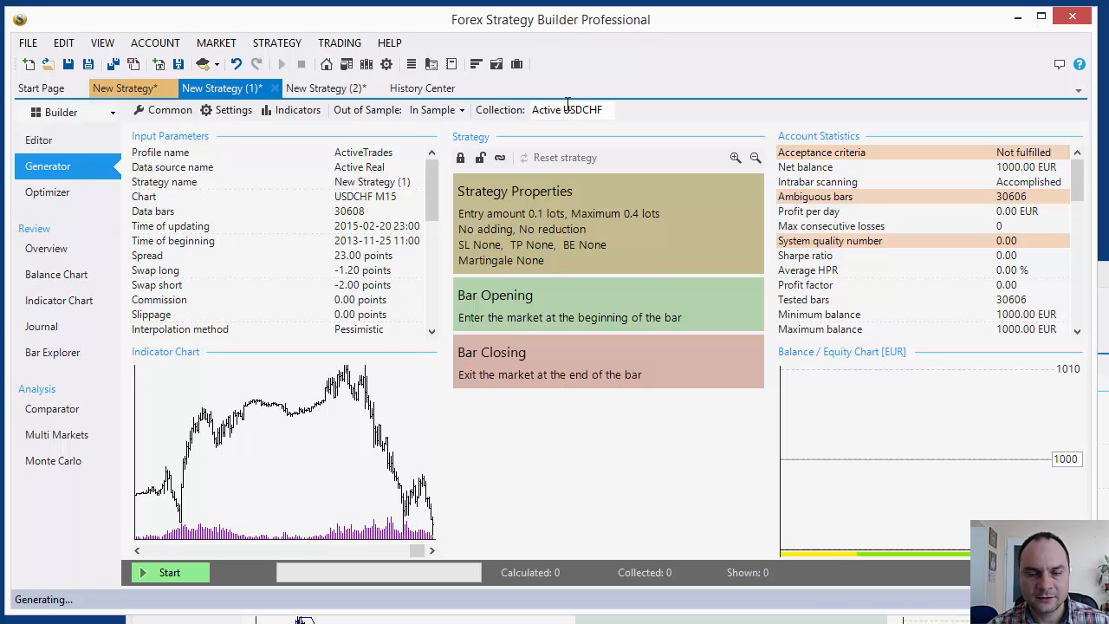
text( M15)
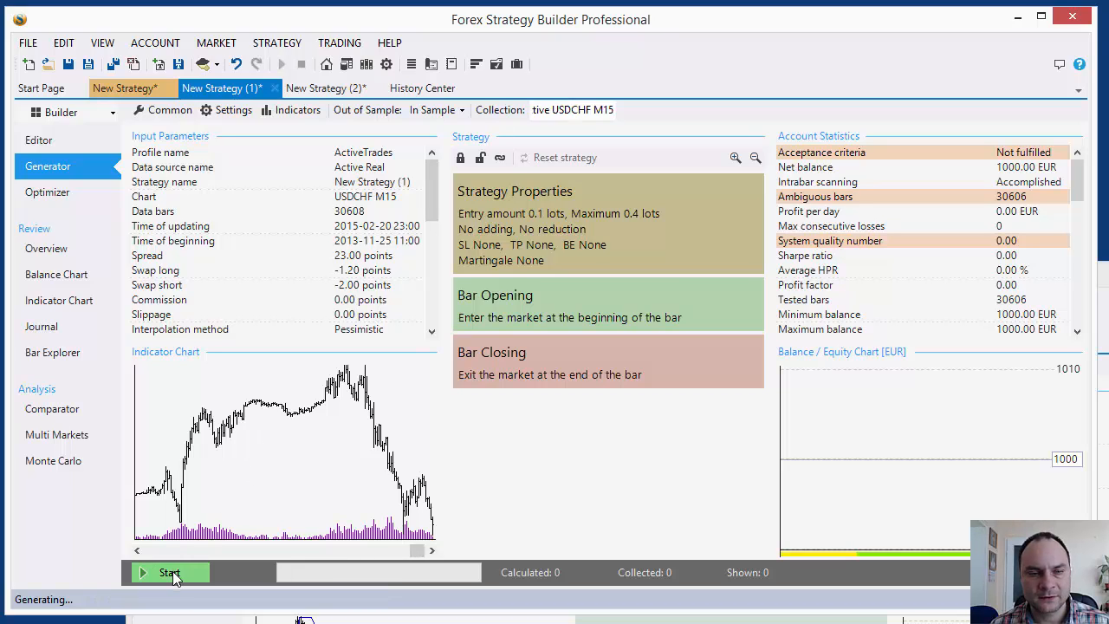
click(170, 573)
Open the Generator of New Strategy (2) and check its common and generator settings without changing them.
click(316, 88)
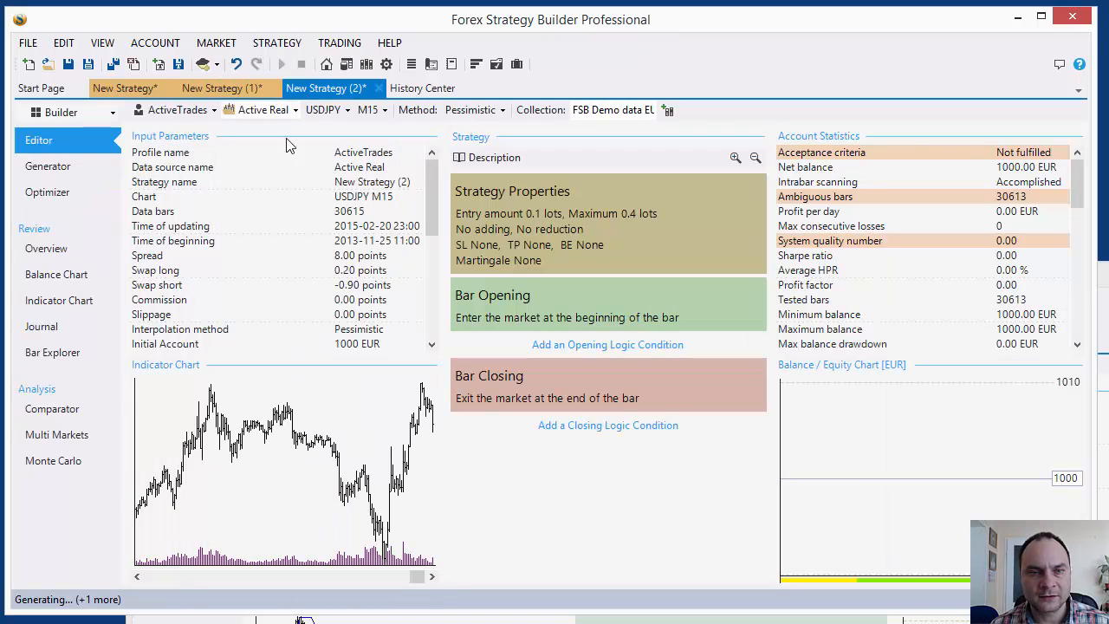
click(60, 168)
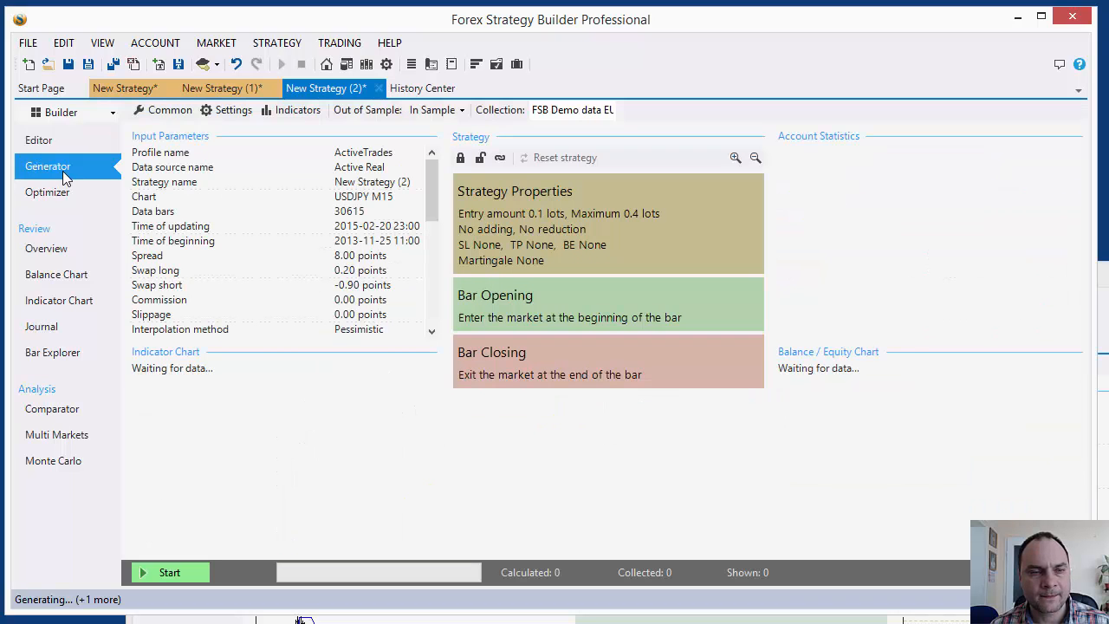
click(218, 112)
click(153, 114)
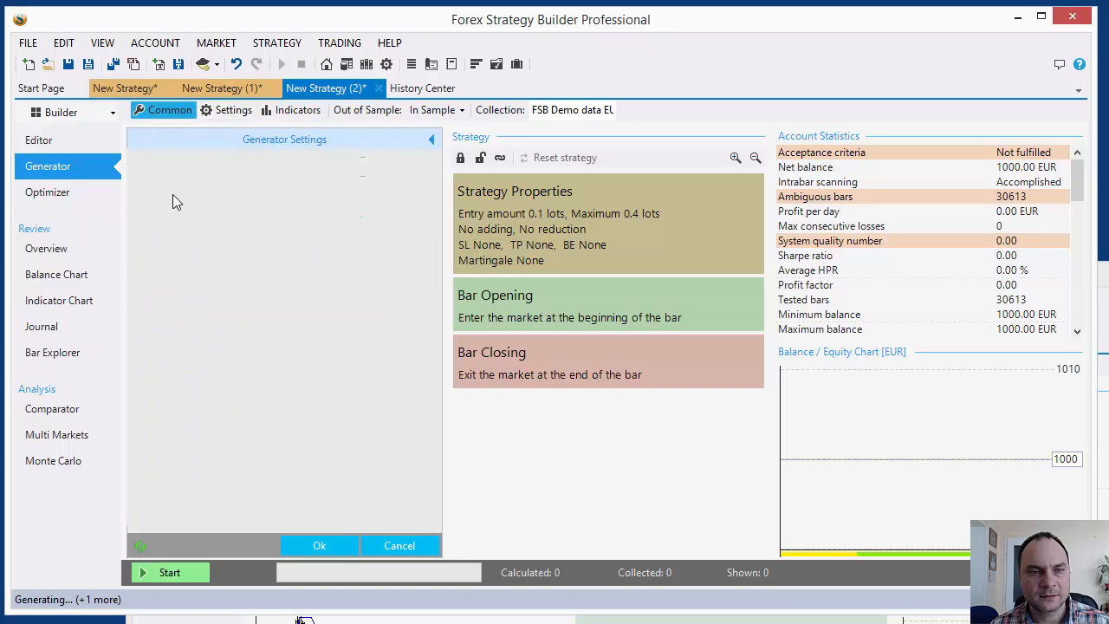
click(408, 545)
Set the Generator's collection name for New Strategy (2) to Active USDJPY M15 and start generating strategies.
click(570, 110)
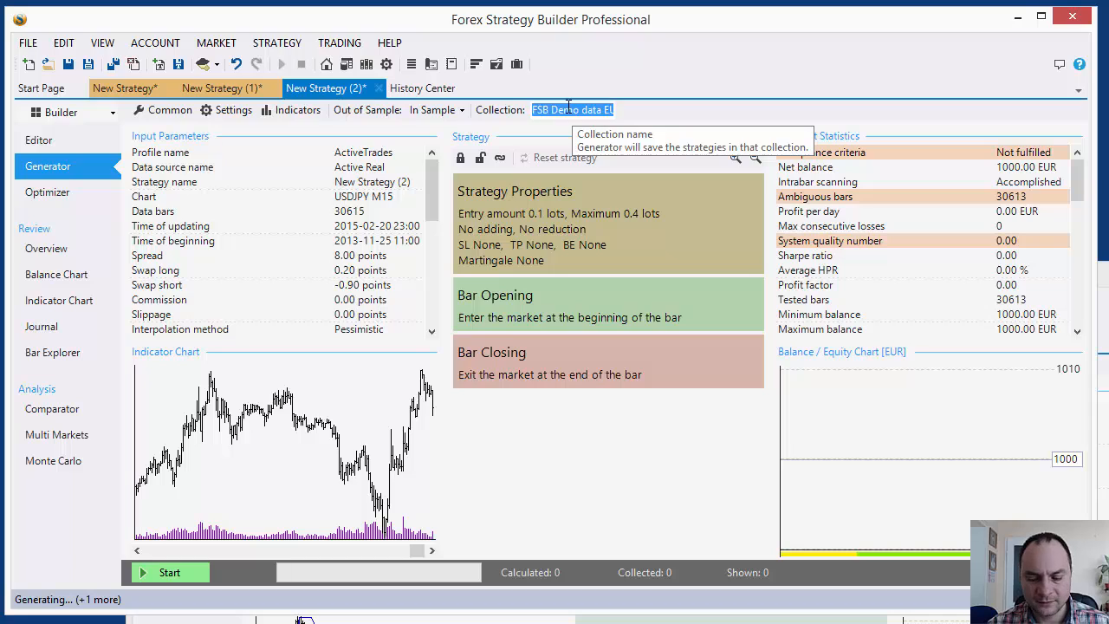
key(BackSpace)
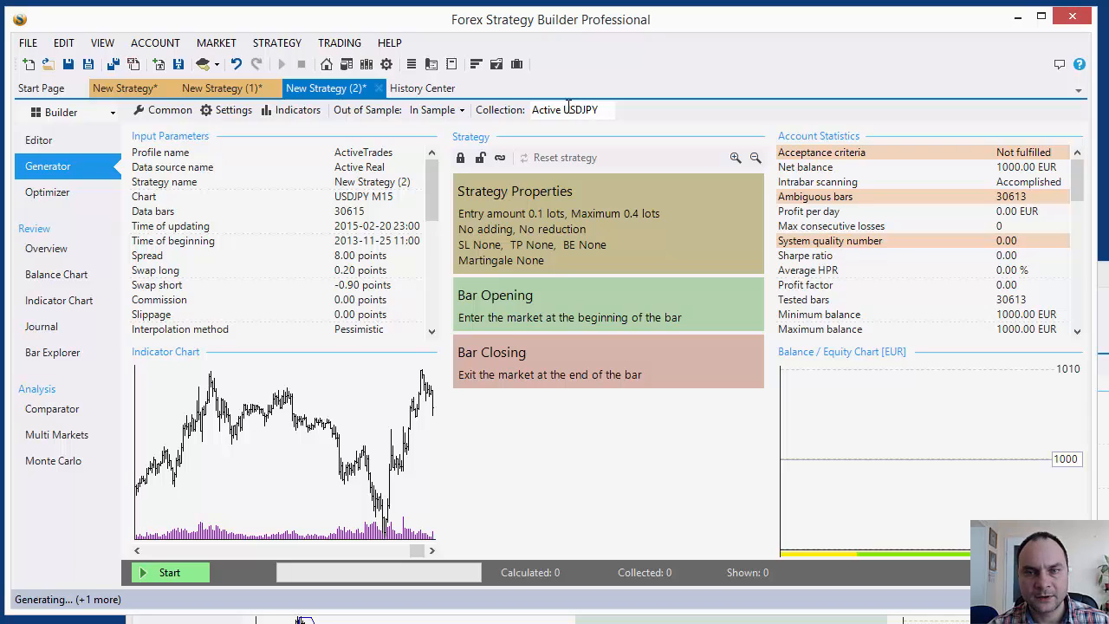
text(M15)
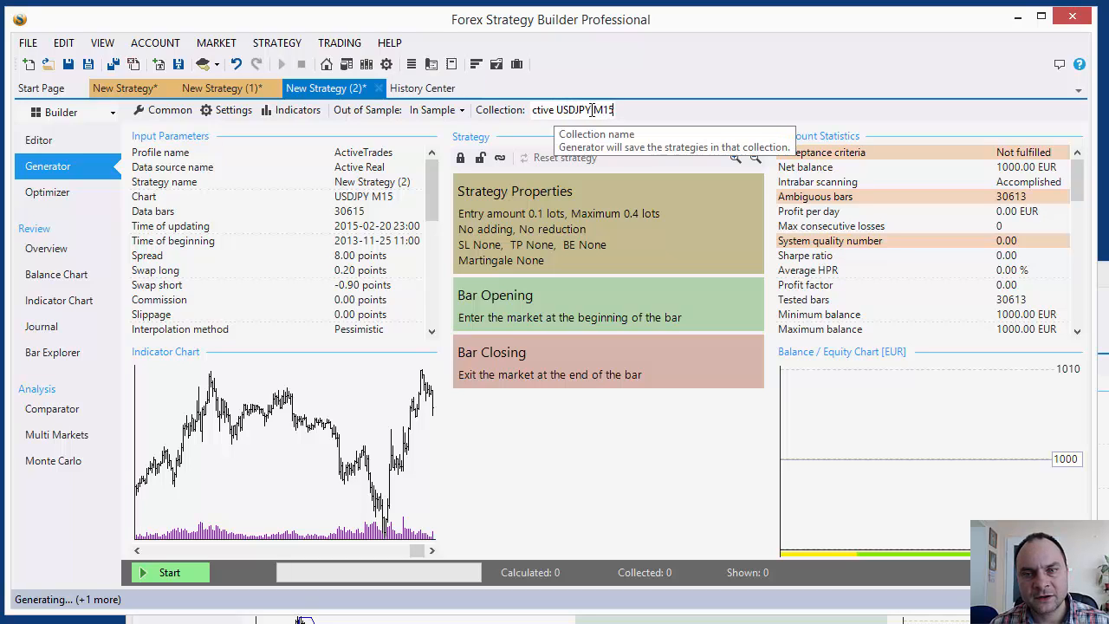
drag(610, 110, 484, 110)
click(570, 110)
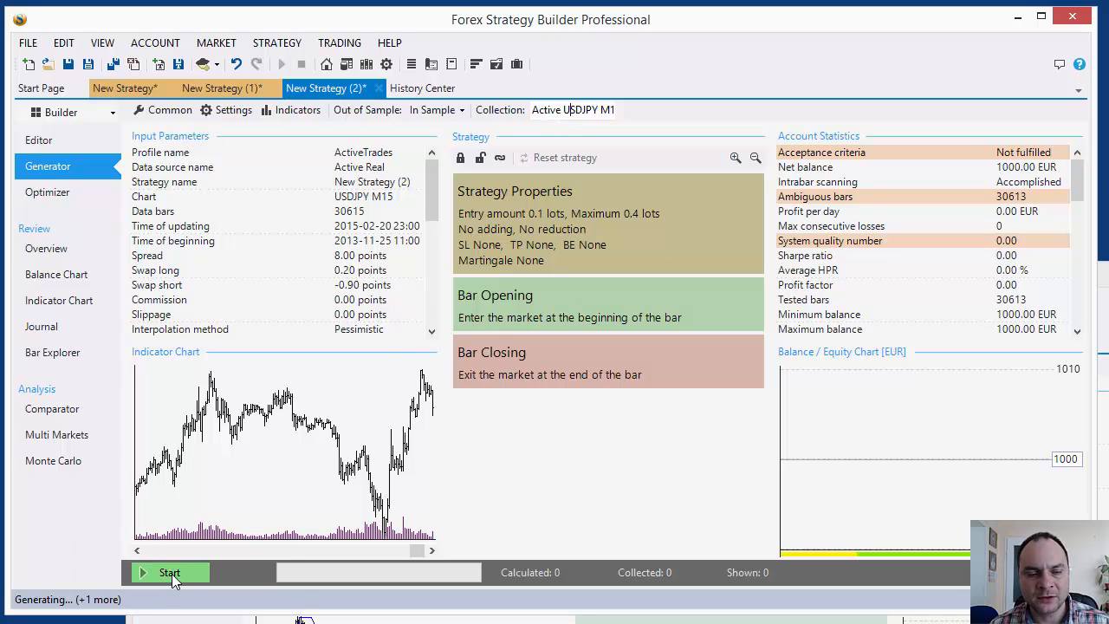
click(172, 574)
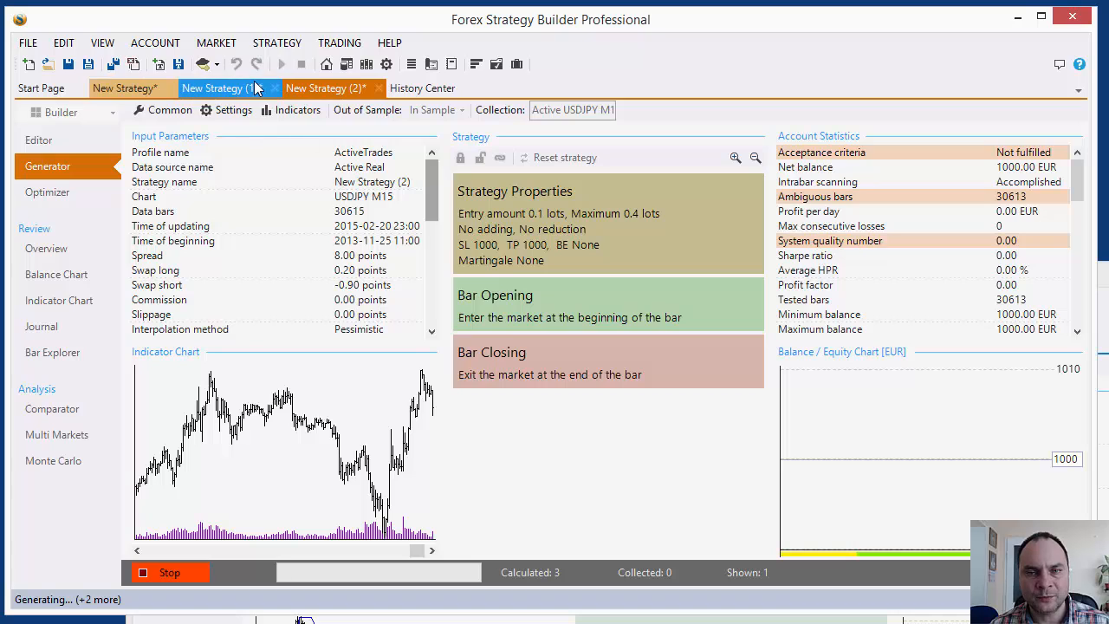
Check the running Generator of New Strategy (1) and view the Active EURUSD M15 collection in the Repository of the EURUSD instance.
click(229, 89)
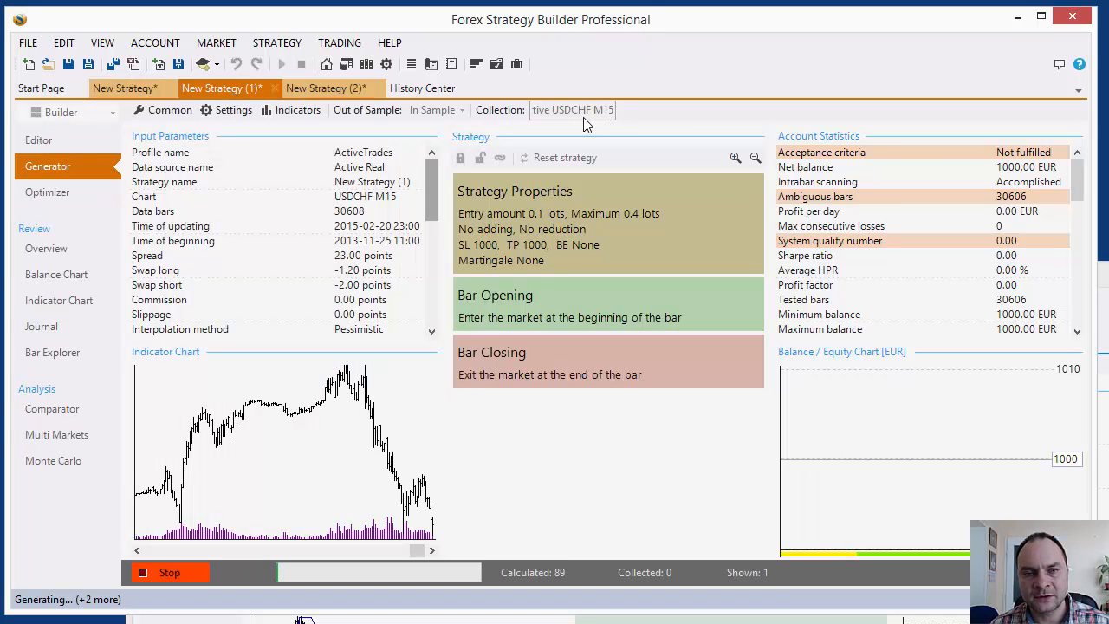
click(366, 65)
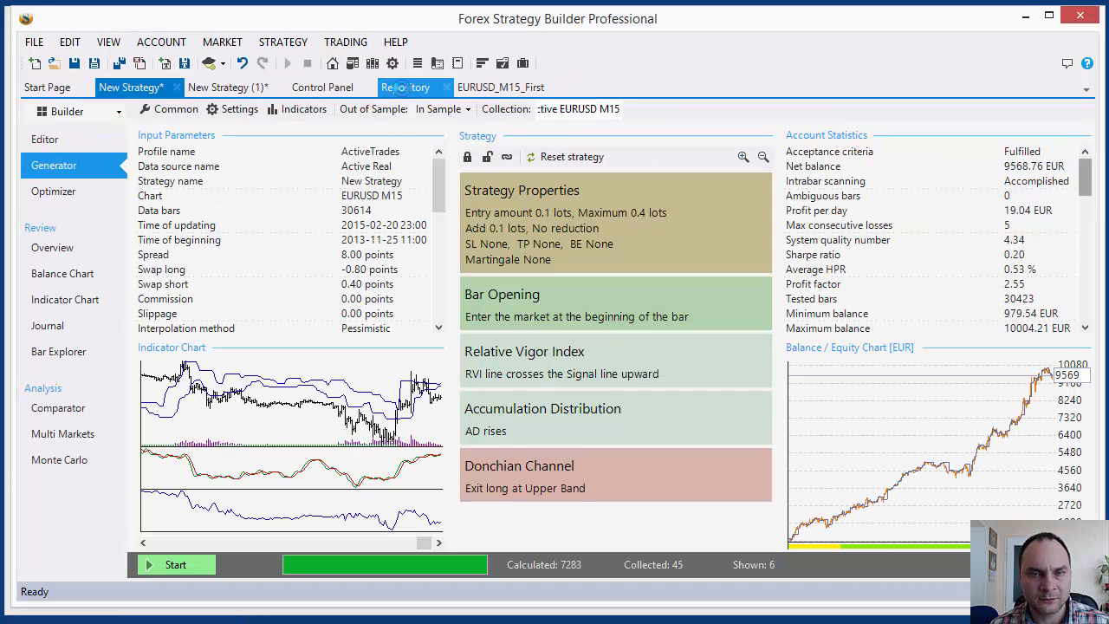
click(405, 88)
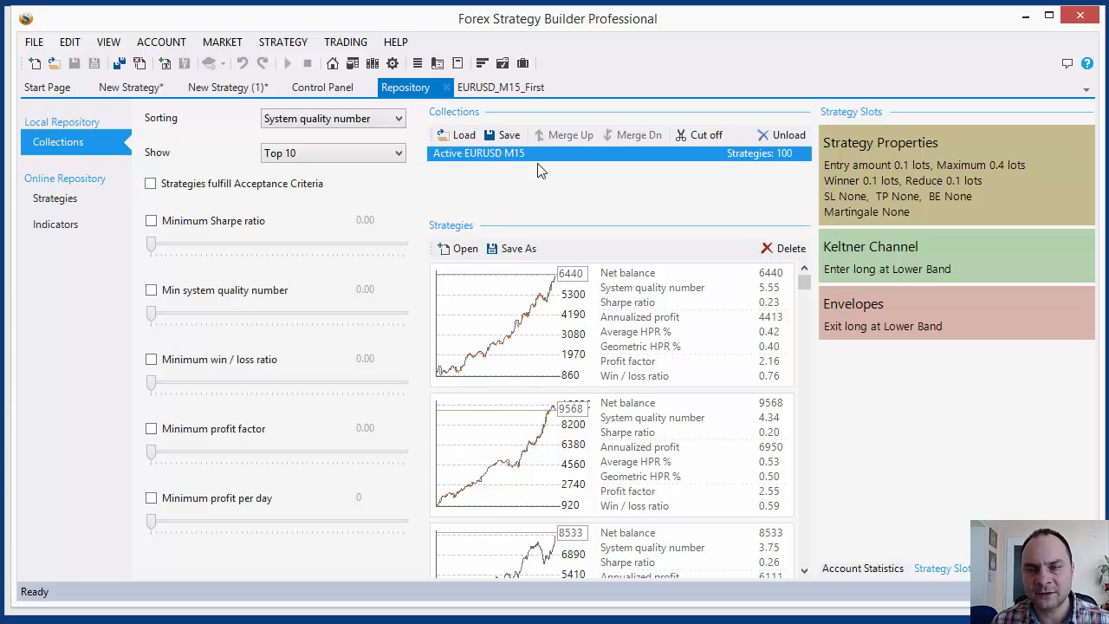
click(499, 139)
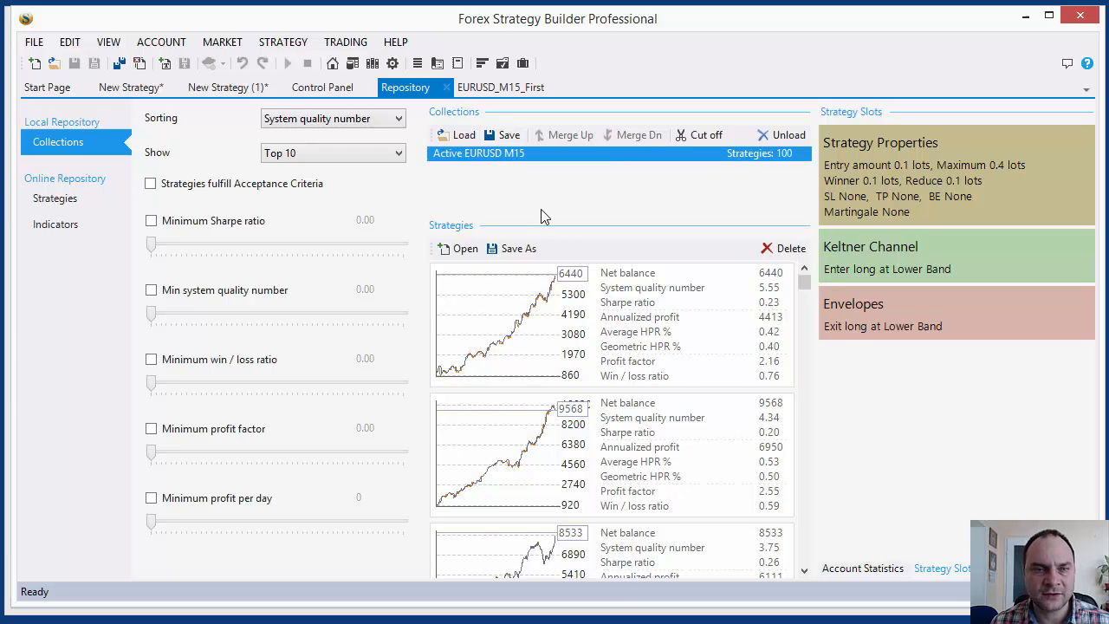
Locate Active EURUSD M15.coll in the Strategies folder of the user files, then close the folder window.
click(33, 43)
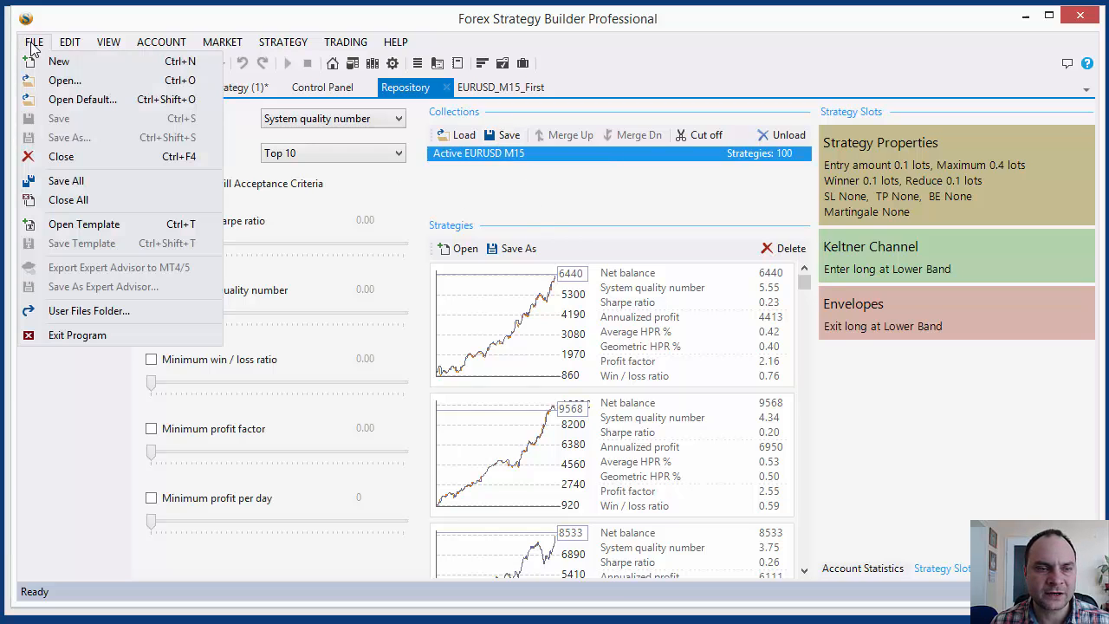
click(81, 314)
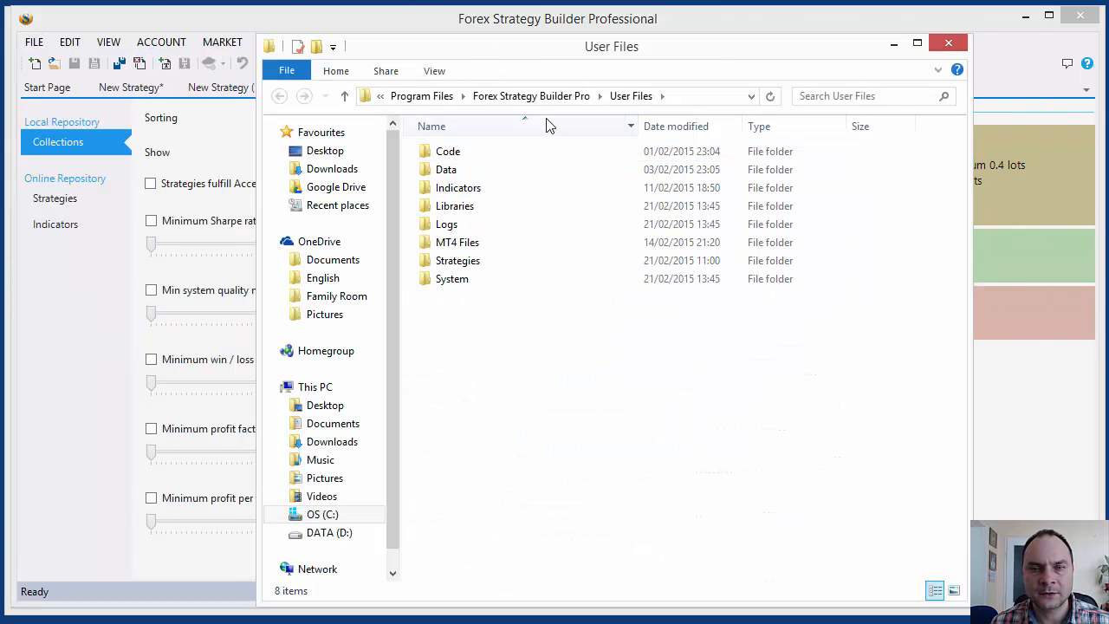
double_click(469, 267)
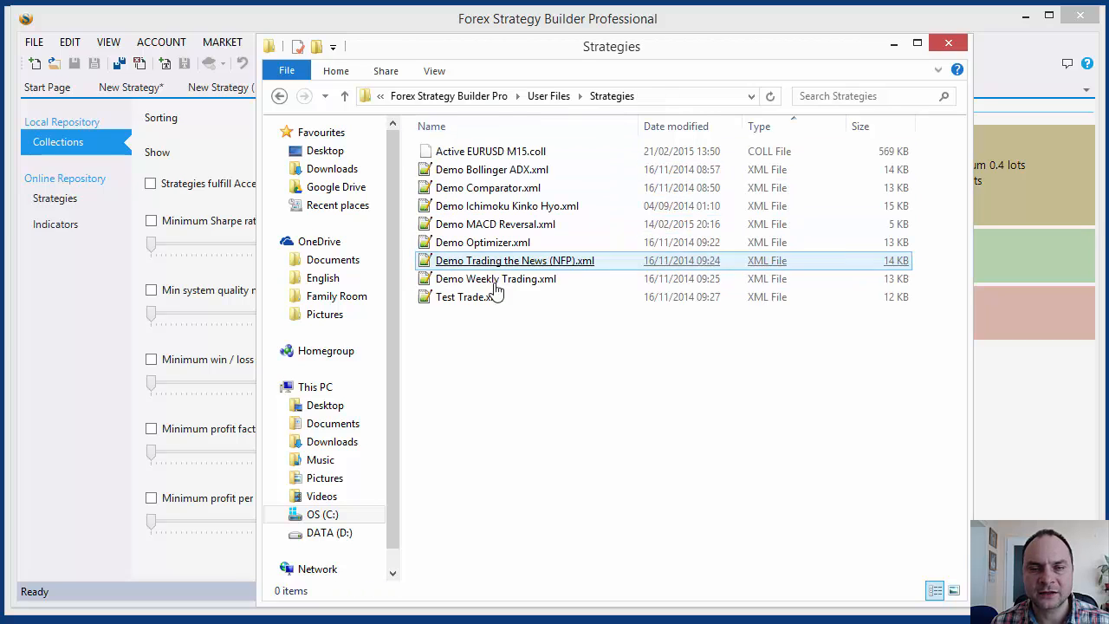
click(524, 159)
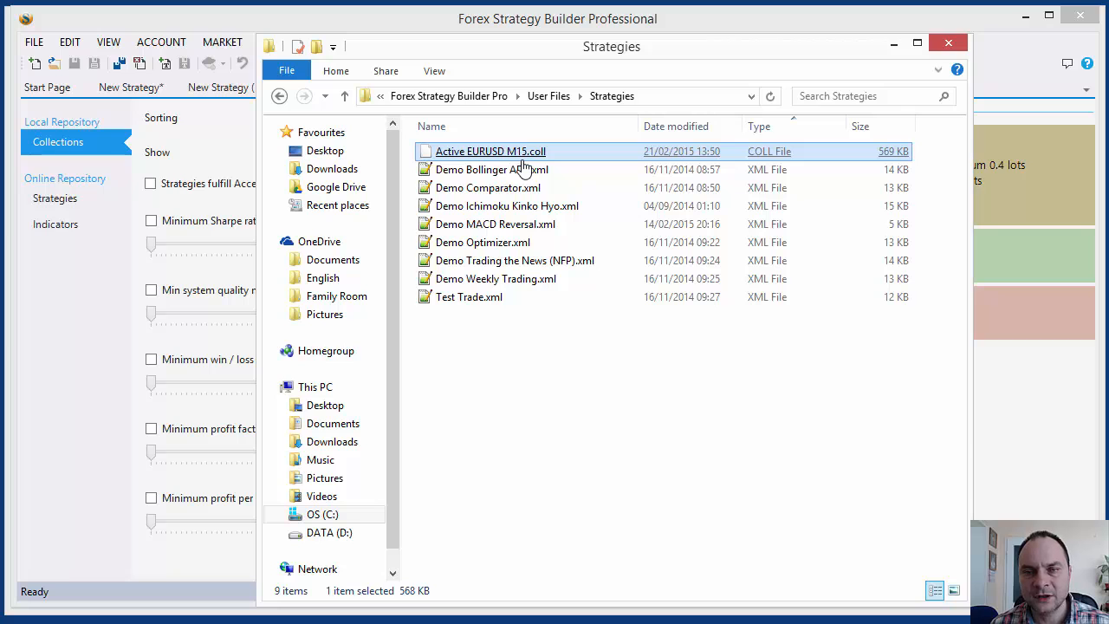
drag(805, 56, 763, 252)
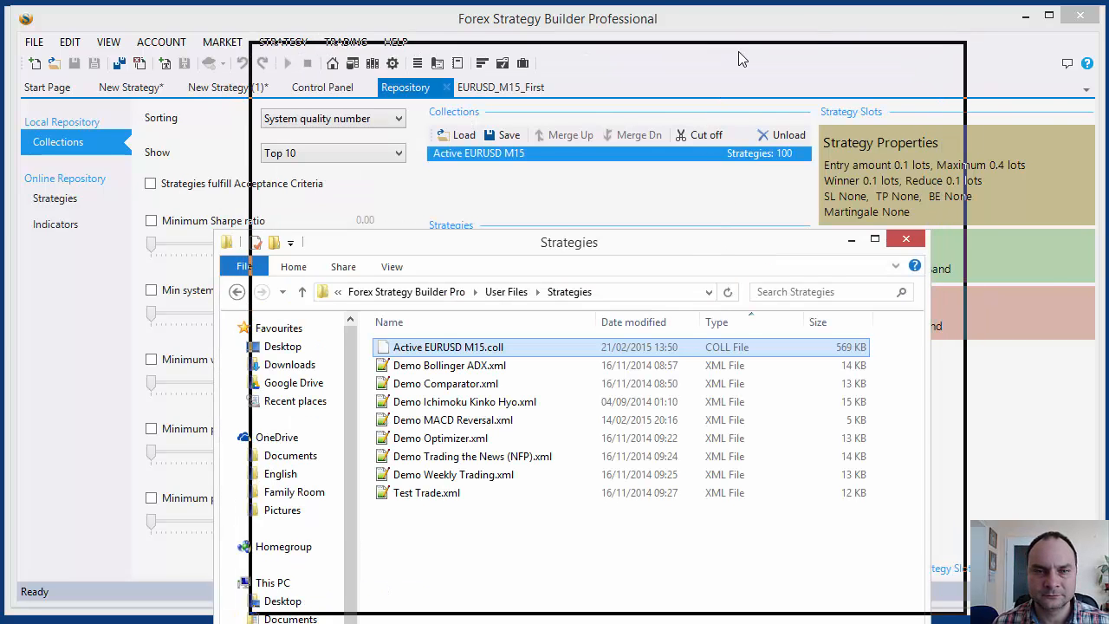
drag(739, 58, 701, 104)
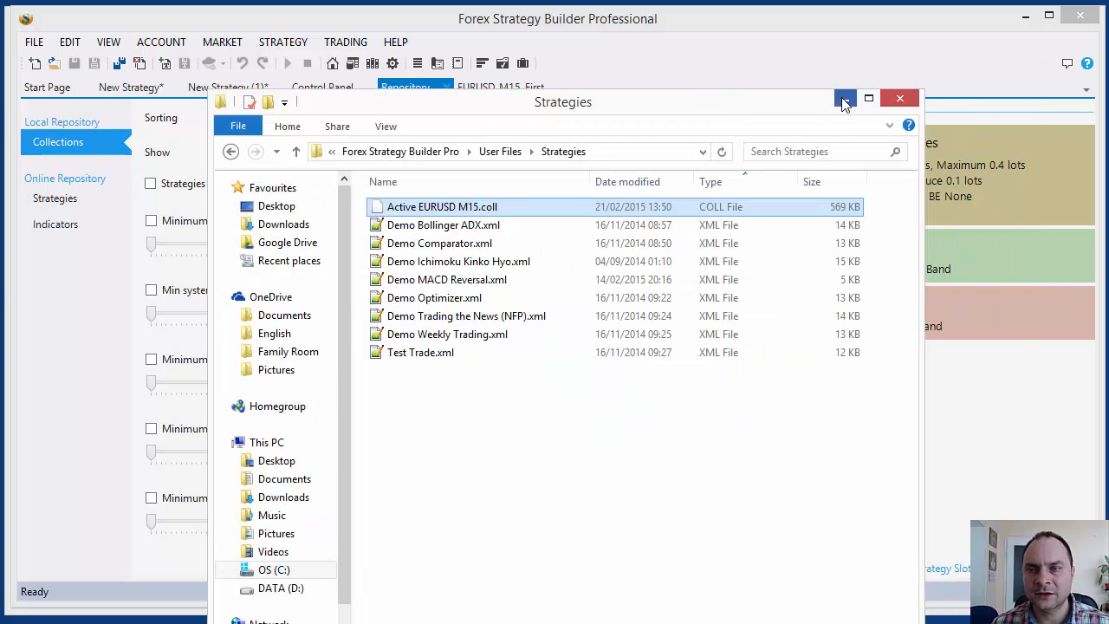
click(900, 98)
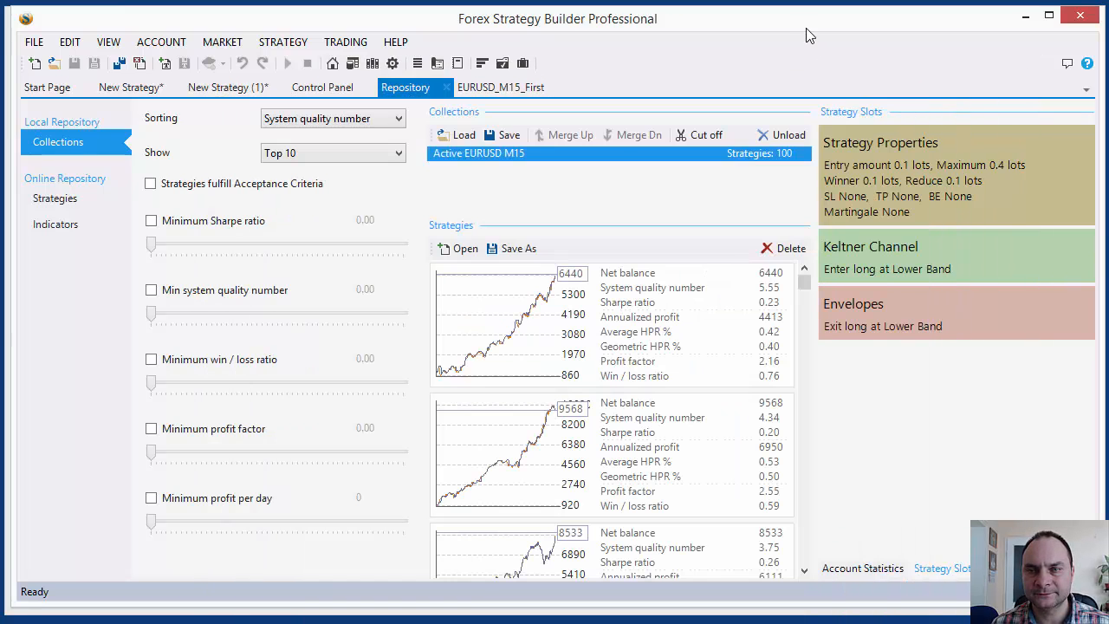
View the collections in the generating instance's Repository, then minimize that instance and reposition the EURUSD instance's window.
drag(806, 28, 819, 242)
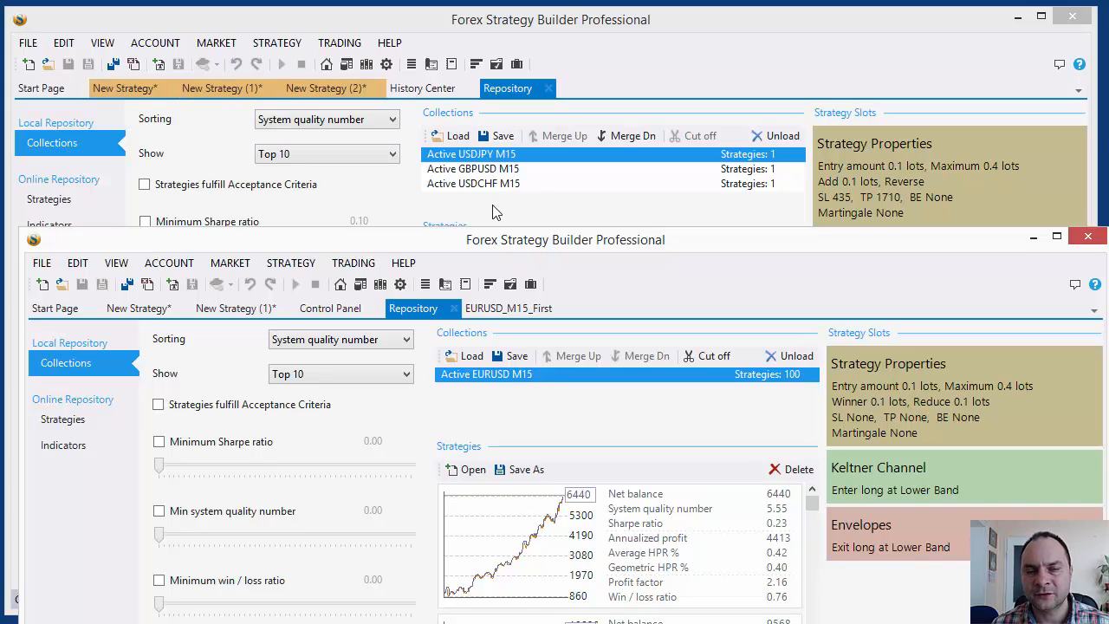
drag(591, 248, 563, 71)
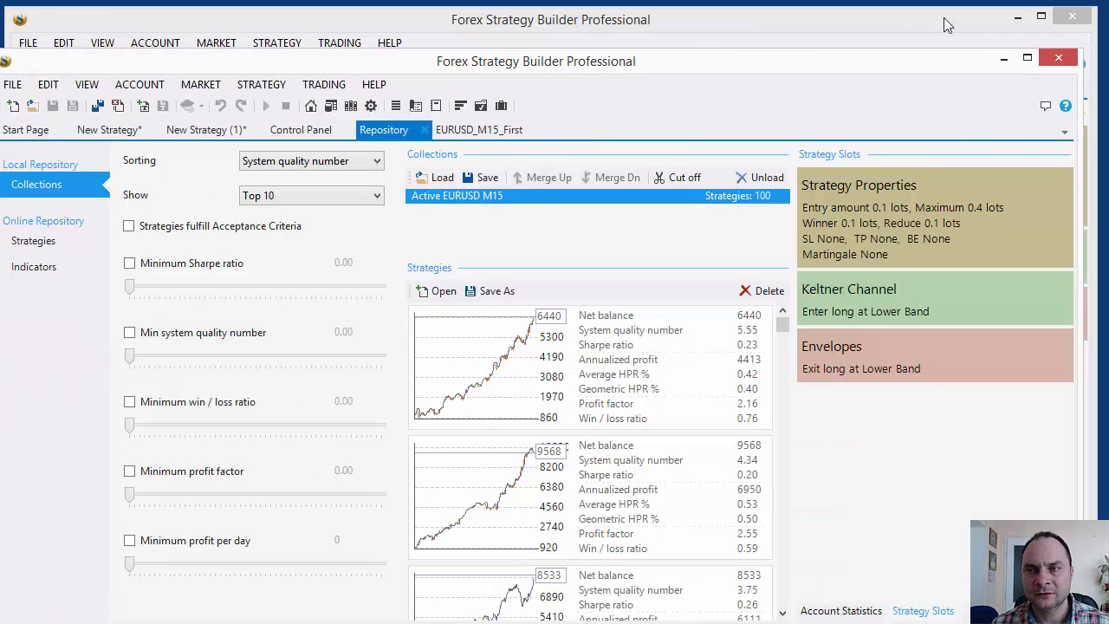
click(1018, 17)
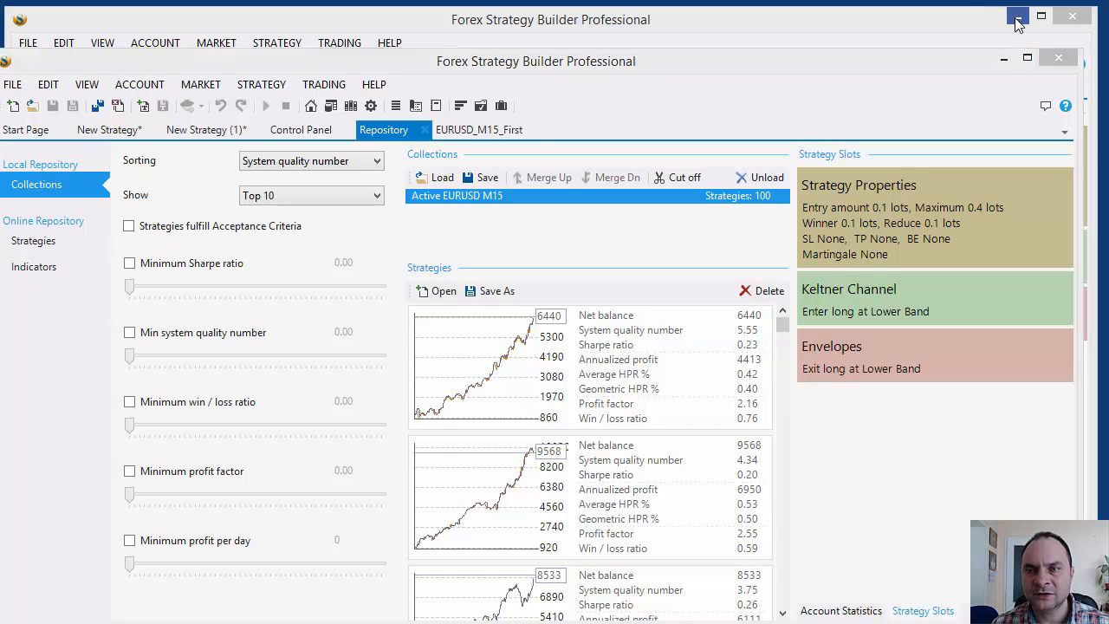
drag(723, 66, 733, 16)
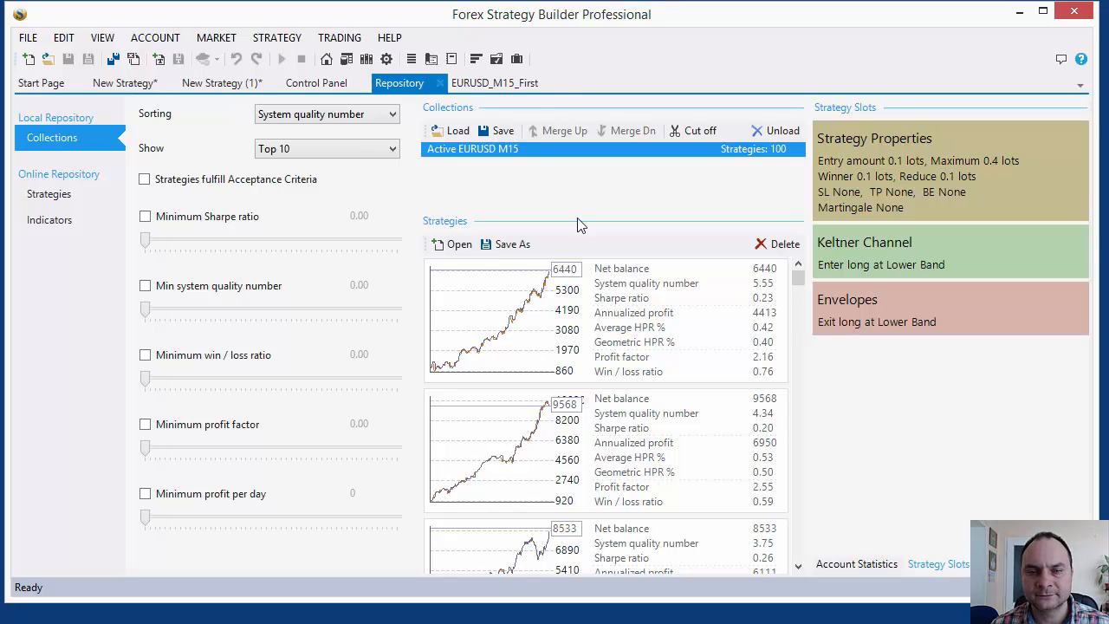
Inspect the slots of the first two strategies in the Active EURUSD M15 collection and browse the rest of the list.
click(511, 323)
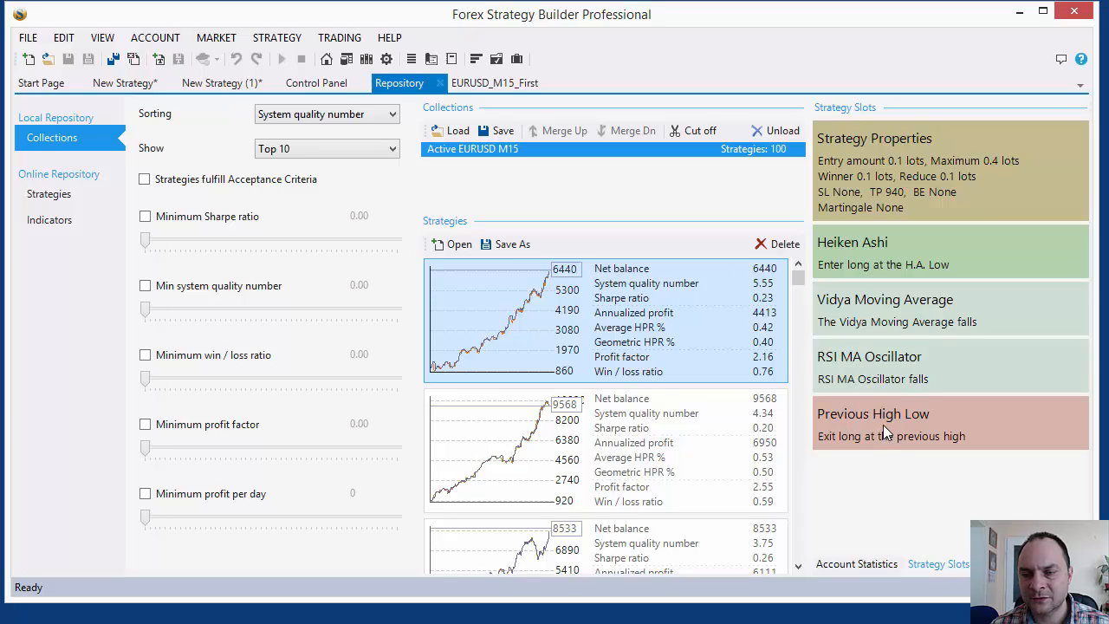
click(506, 481)
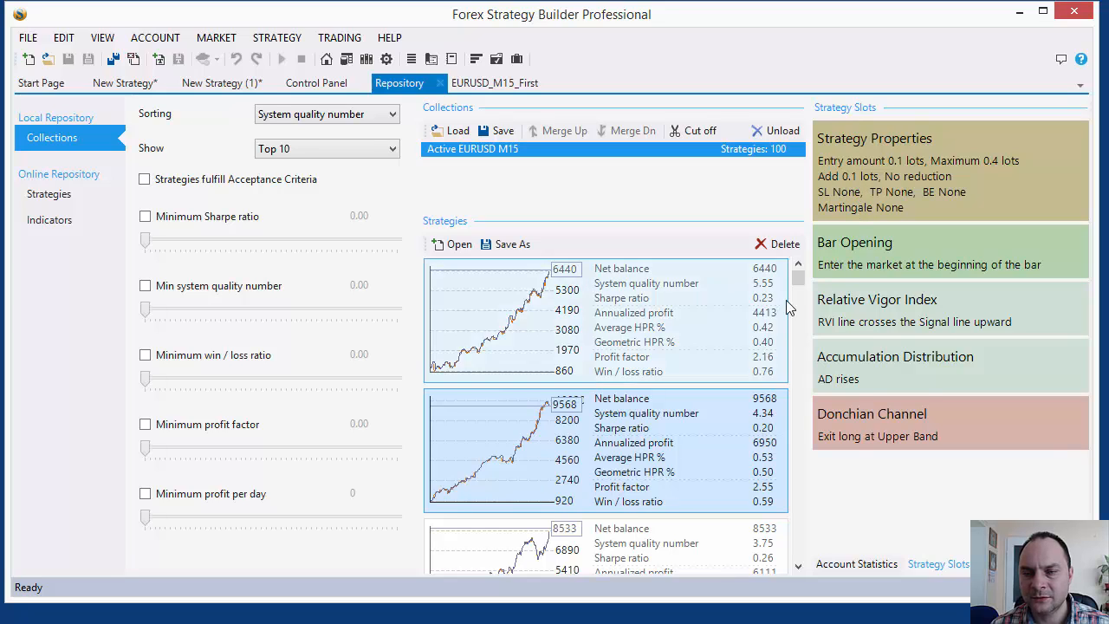
drag(798, 288, 786, 440)
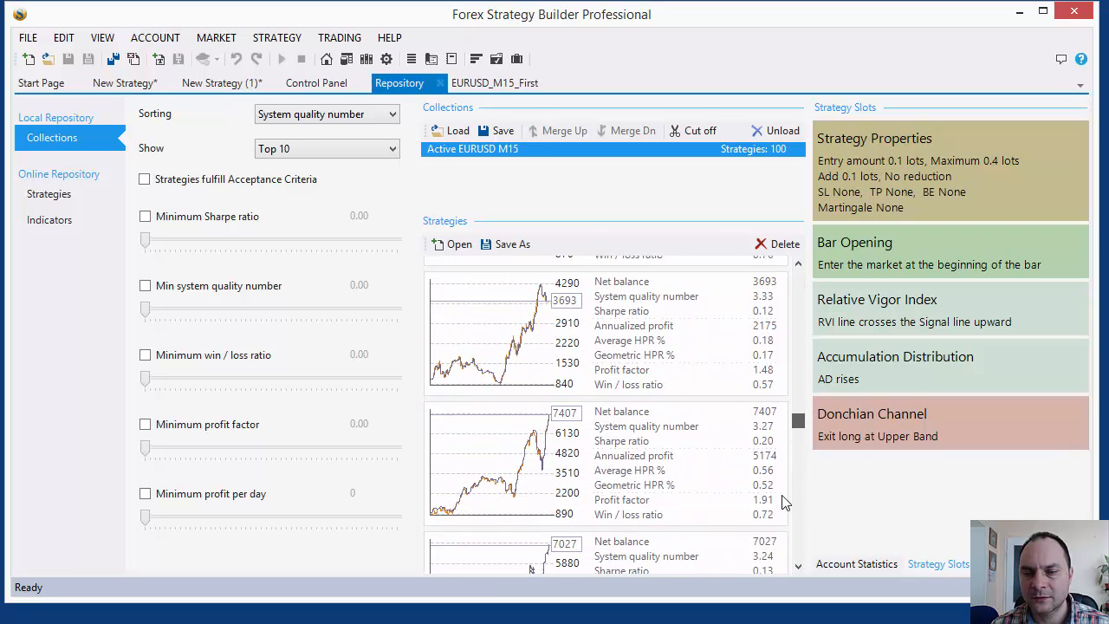
drag(783, 496, 793, 261)
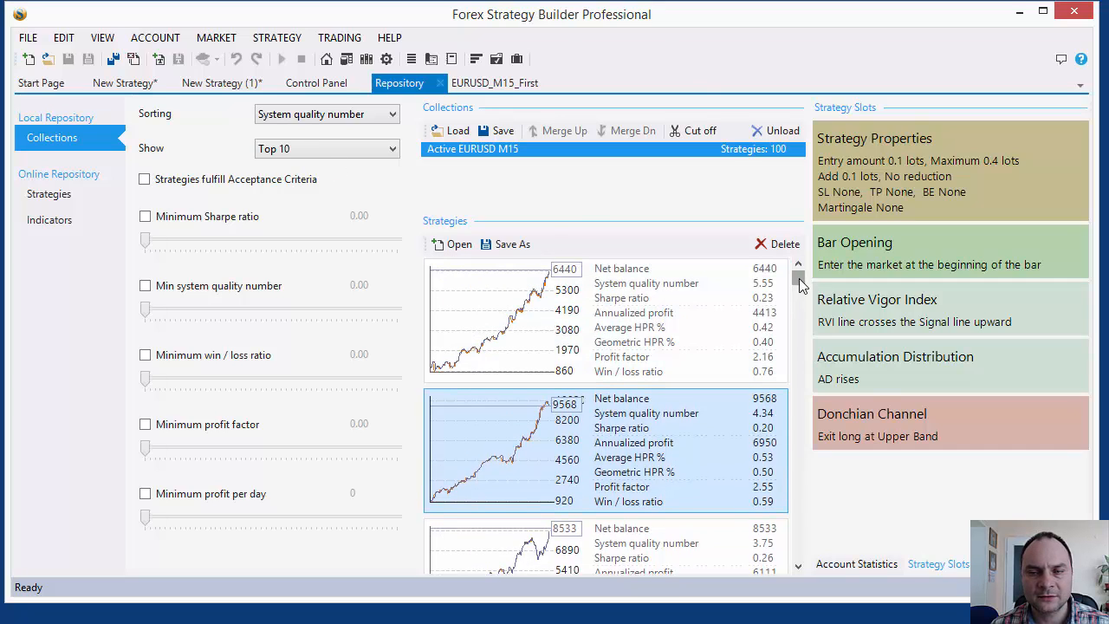
Sort the Active EURUSD M15 strategies by Net balance and browse the reordered list.
click(316, 121)
click(319, 130)
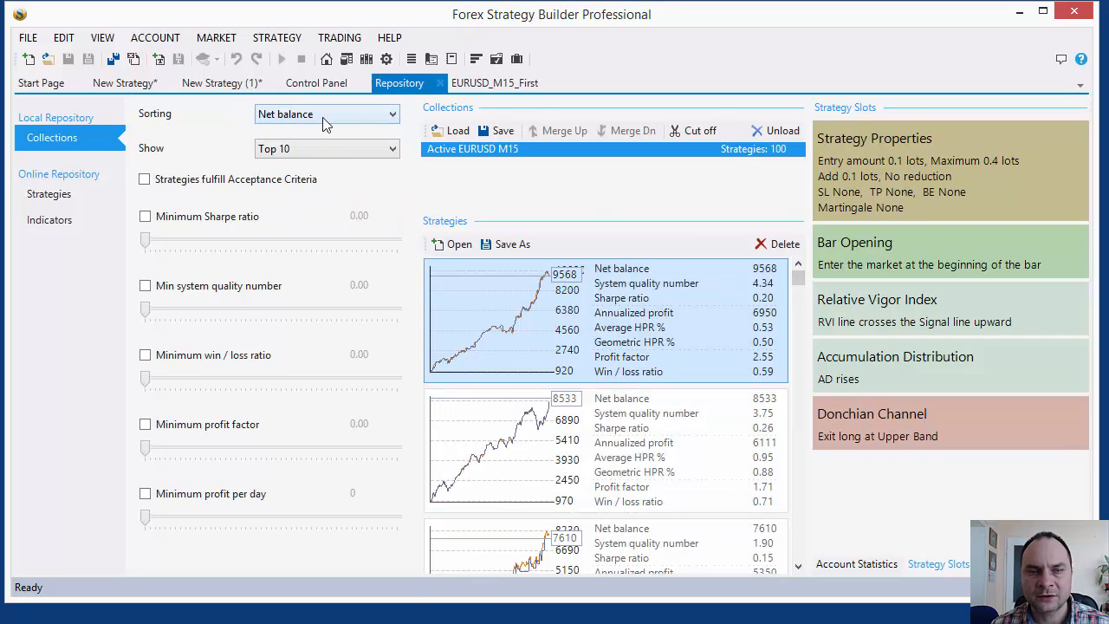
drag(796, 276, 798, 349)
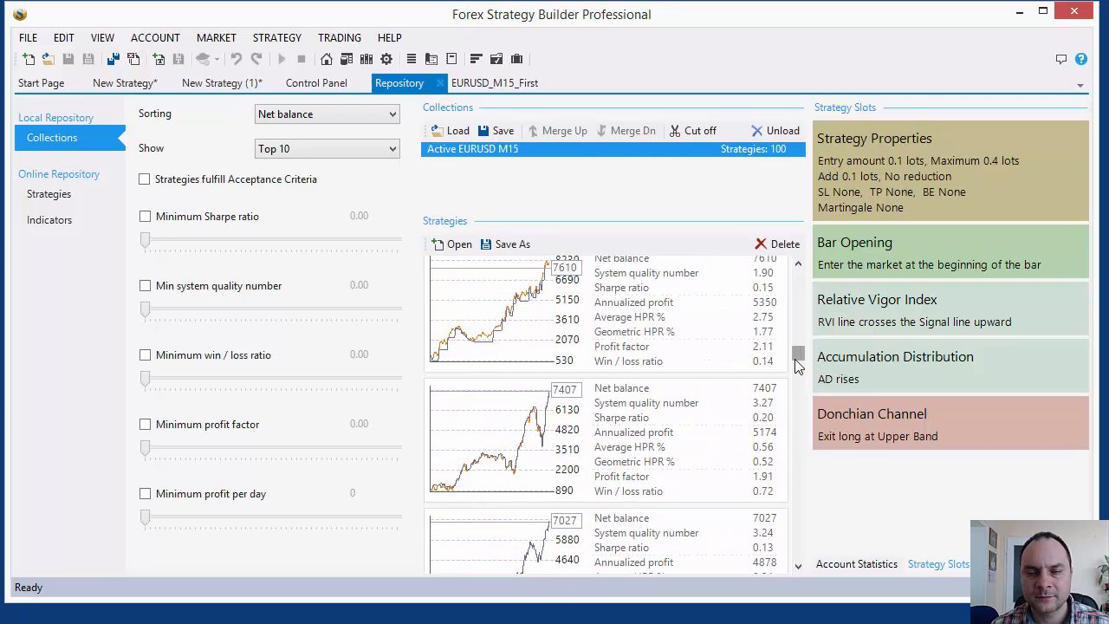
Enable the minimum Sharpe ratio and system quality number filters, and set the minimum system quality number to 3.00.
click(145, 216)
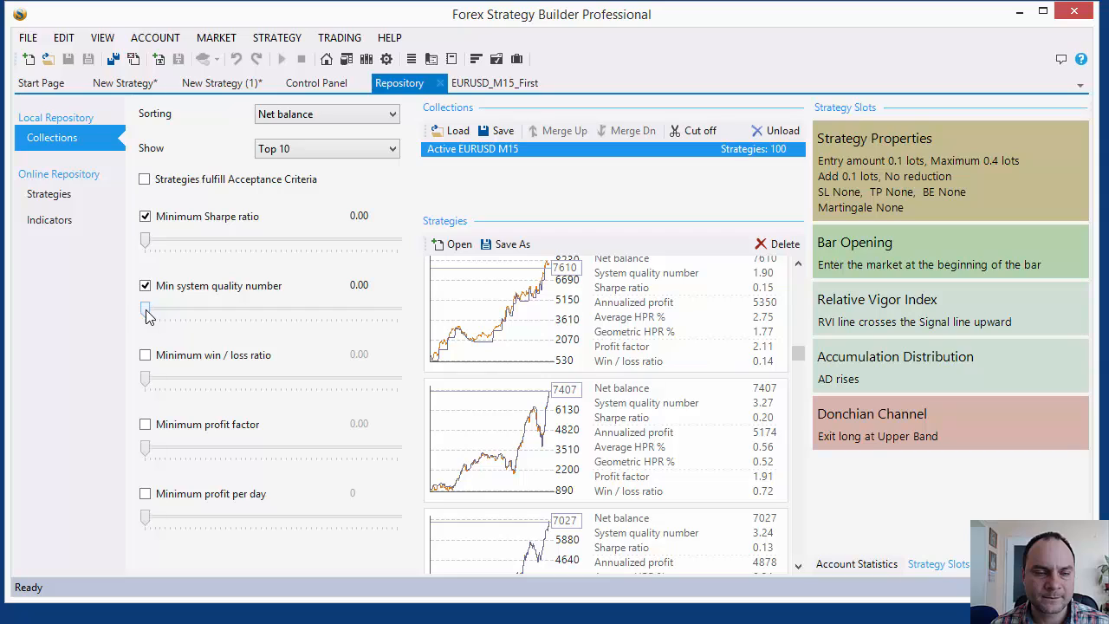
drag(146, 316, 183, 320)
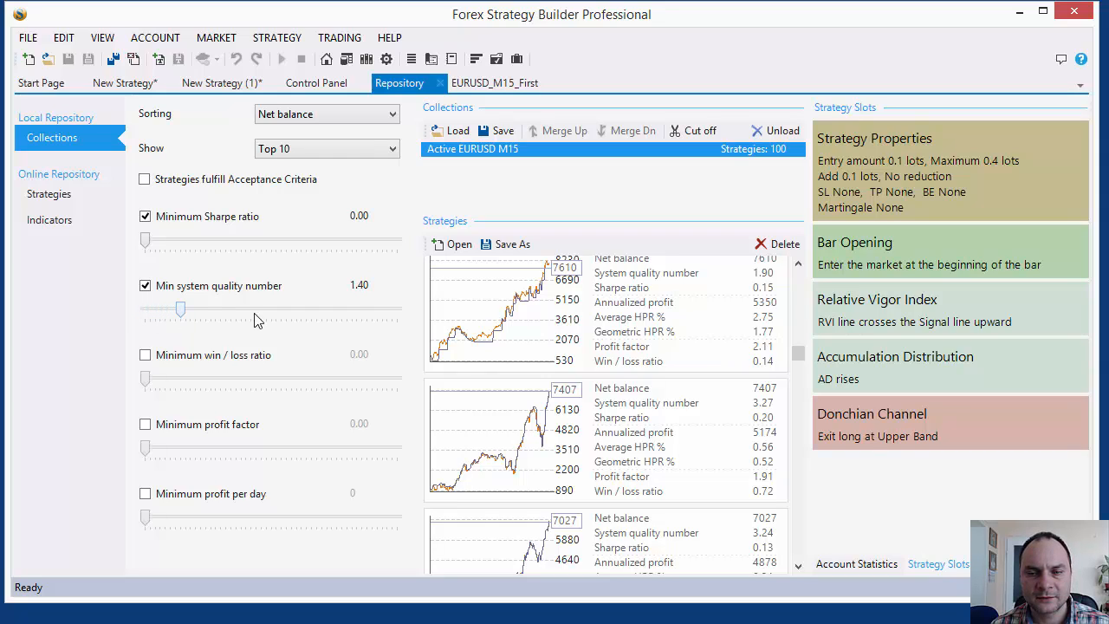
drag(797, 352, 797, 260)
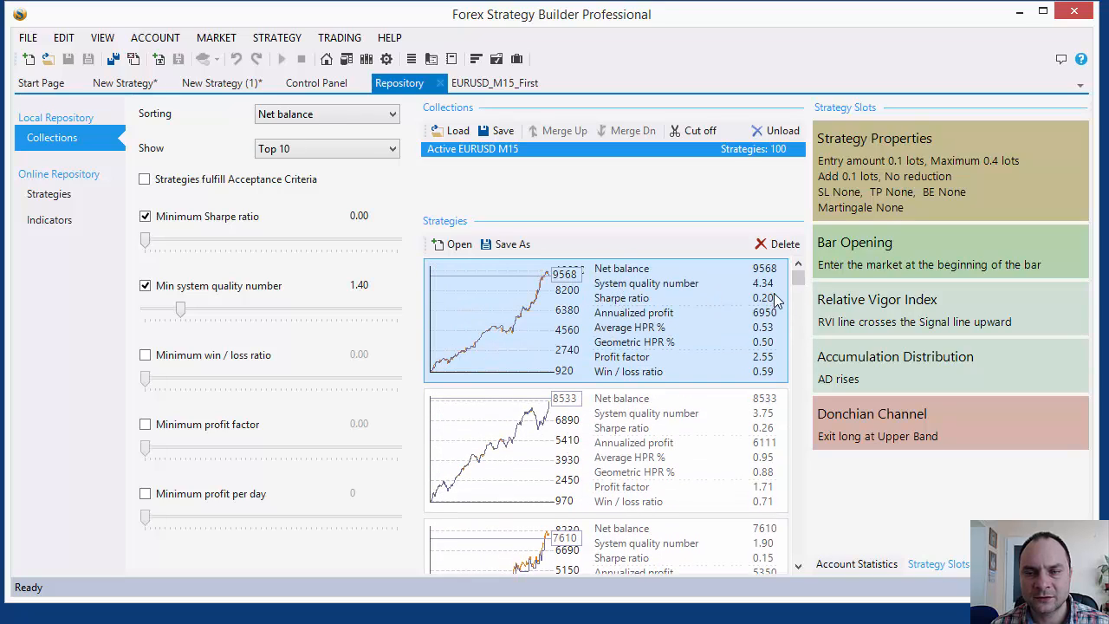
drag(179, 309, 220, 314)
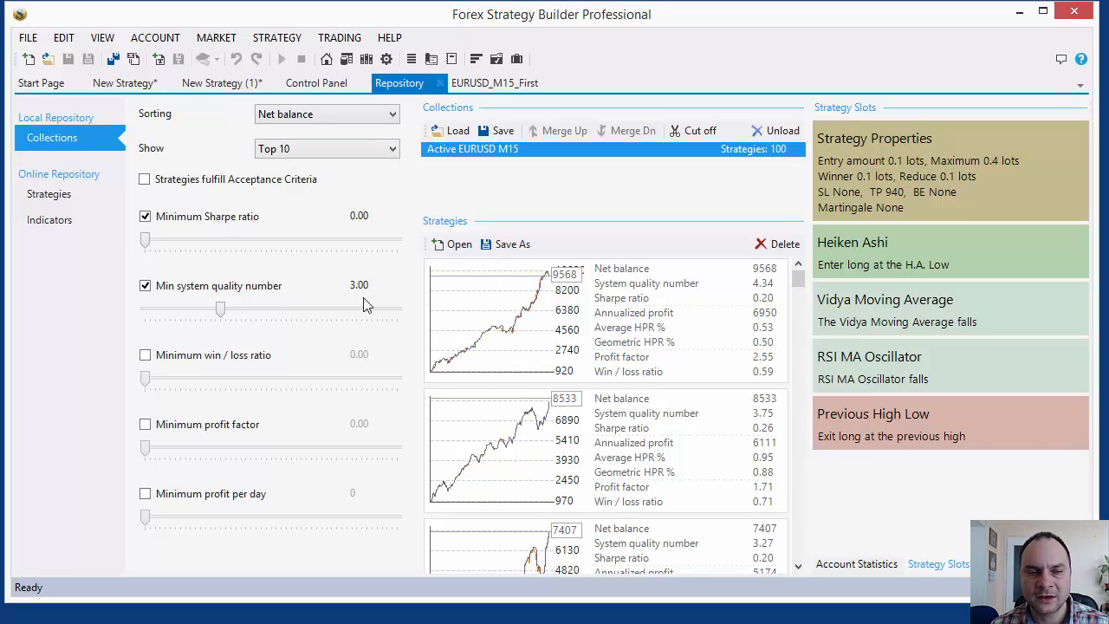
scroll(802, 294, down, 1)
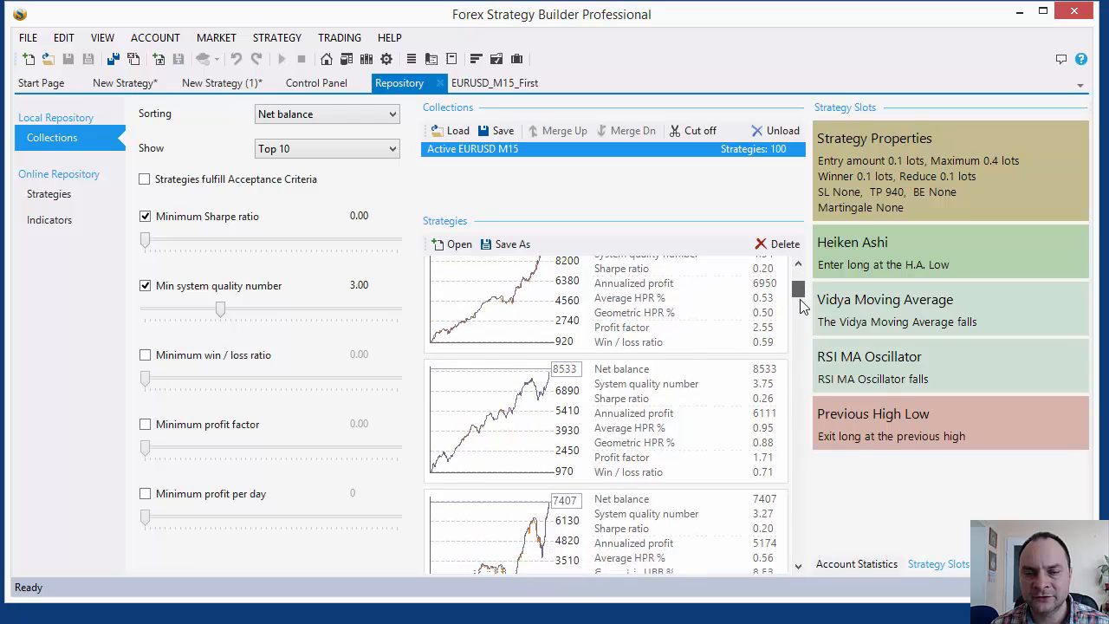
drag(799, 293, 742, 246)
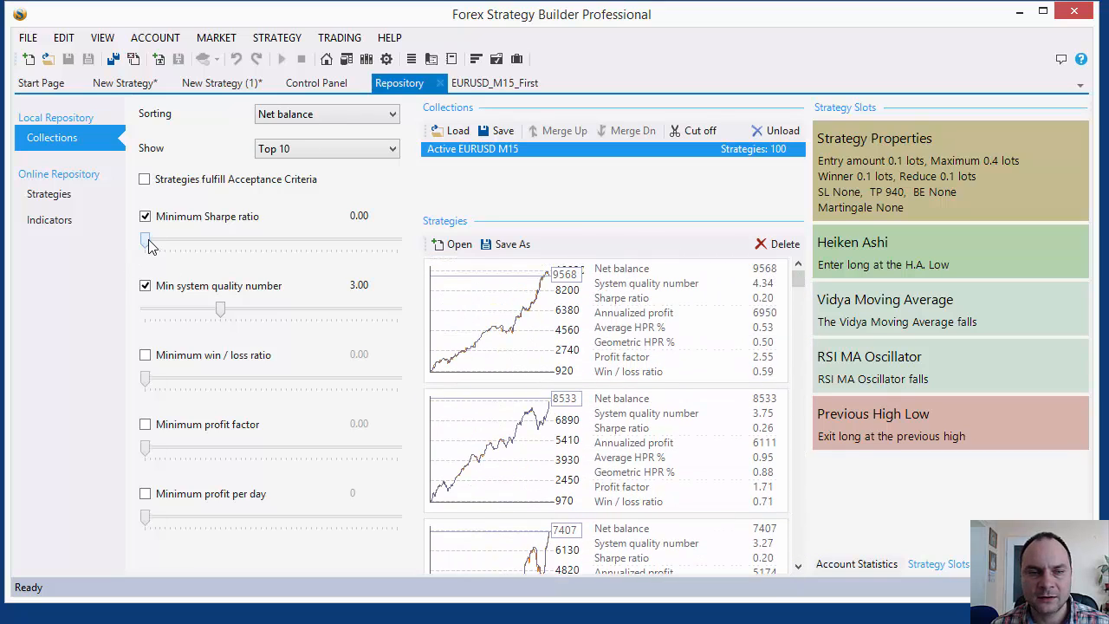
Try a minimum Sharpe ratio of 0.30, resetting it to 0.00 and disabling the Sharpe ratio filter.
drag(144, 240, 160, 247)
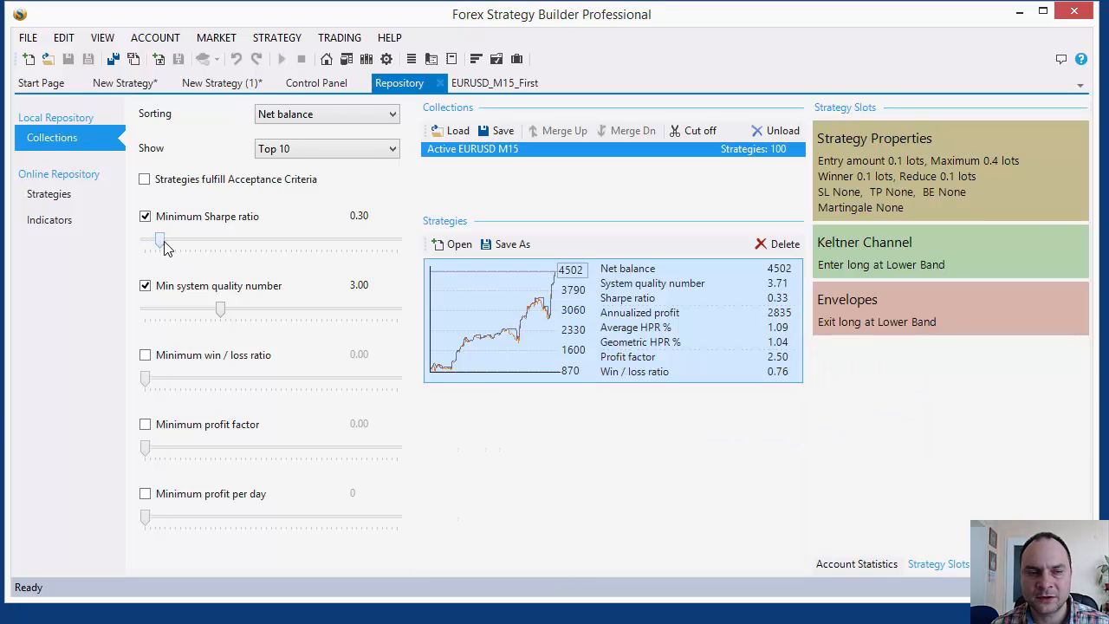
drag(160, 246, 145, 242)
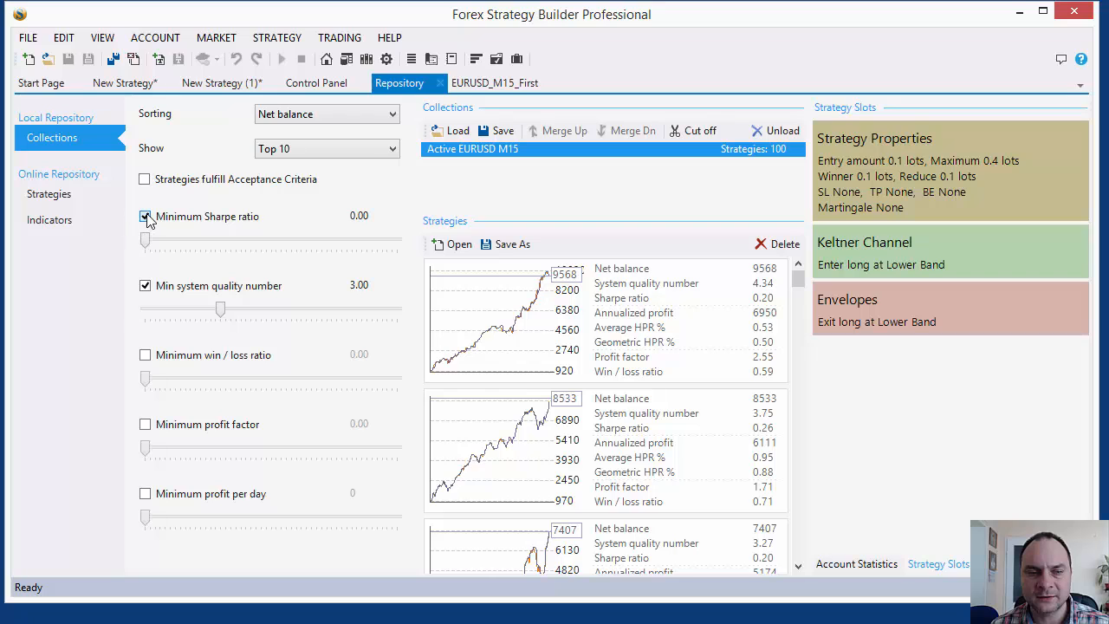
click(144, 217)
Open the first strategy of the filtered Active EURUSD M15 list in the editor.
mouse_move(796, 279)
mouse_down()
mouse_move(799, 308)
mouse_move(798, 272)
mouse_up()
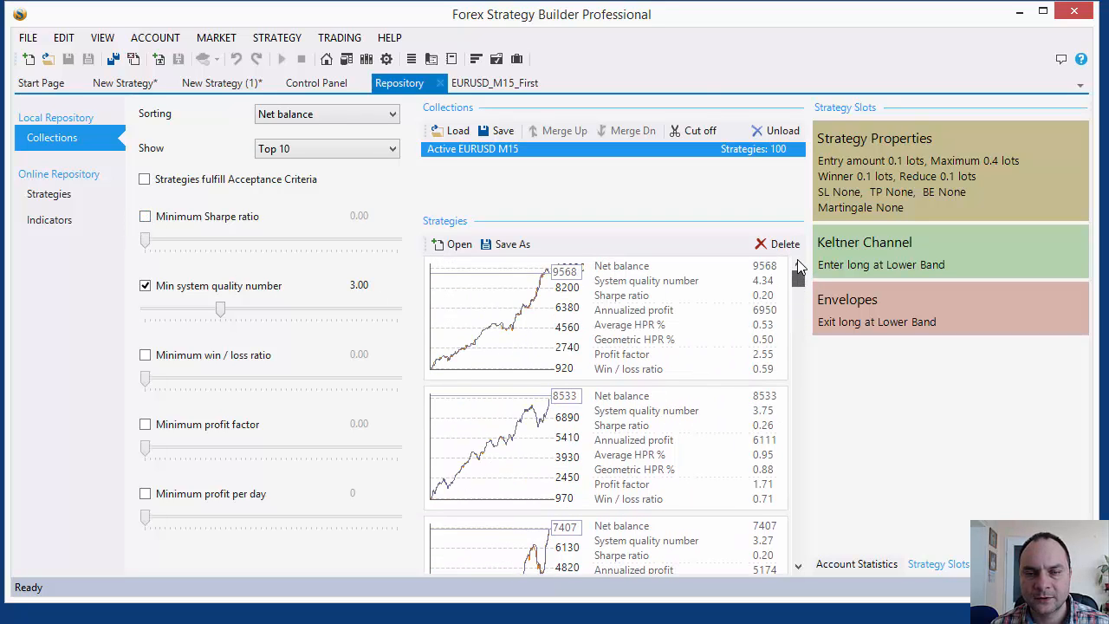
click(497, 329)
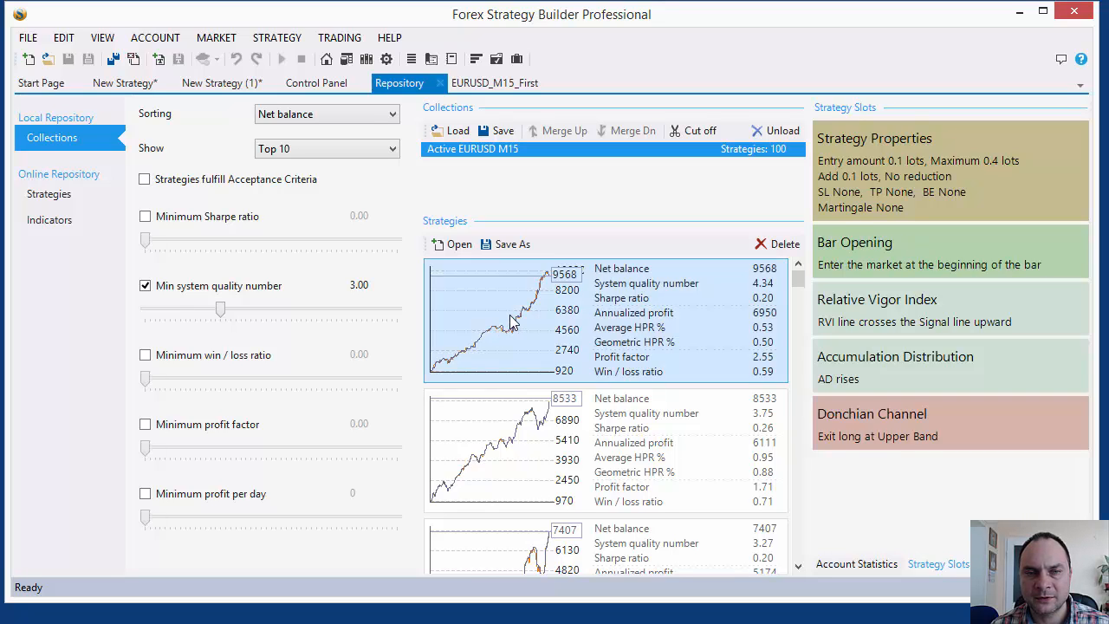
double_click(511, 321)
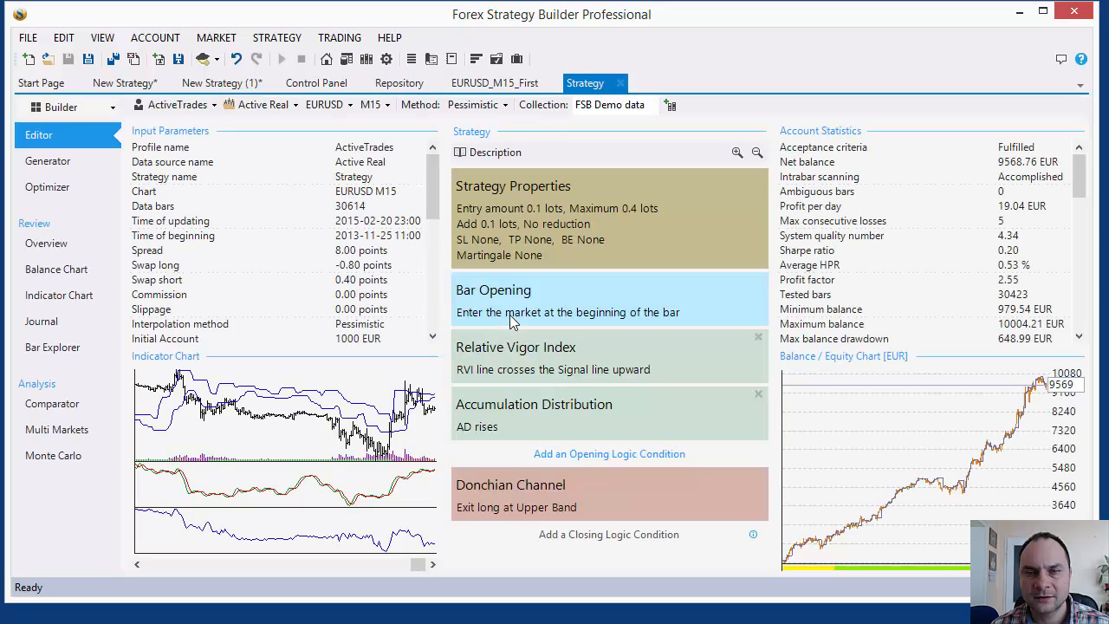
Close New Strategy, New Strategy (1), Control Panel, EURUSD_M15_First and Start Page, keeping only the Repository and the opened strategy.
click(126, 83)
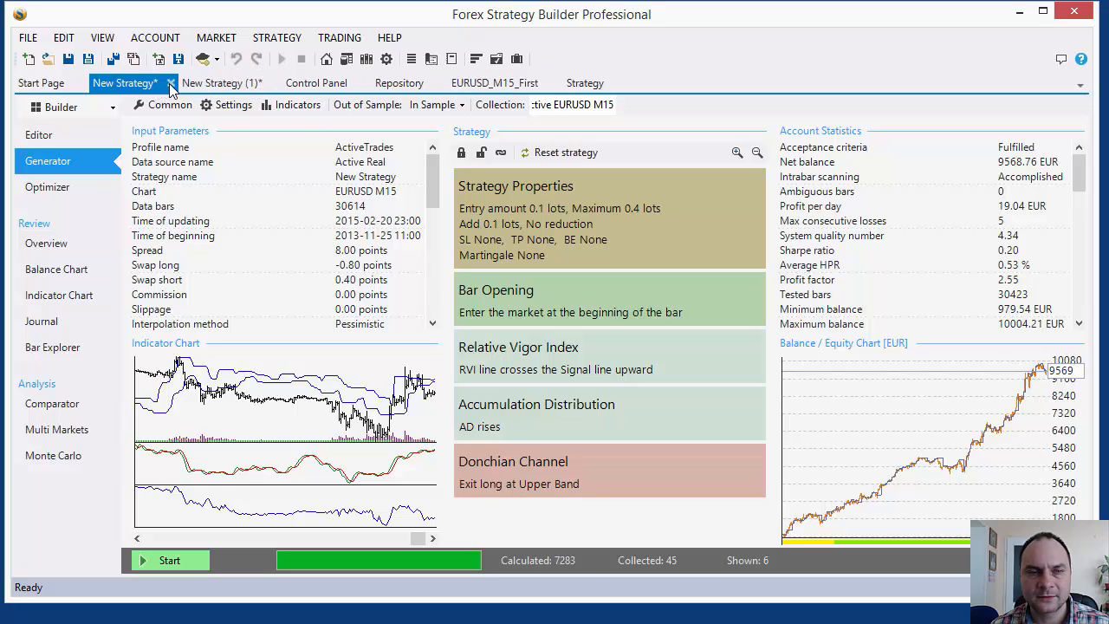
click(171, 83)
click(369, 512)
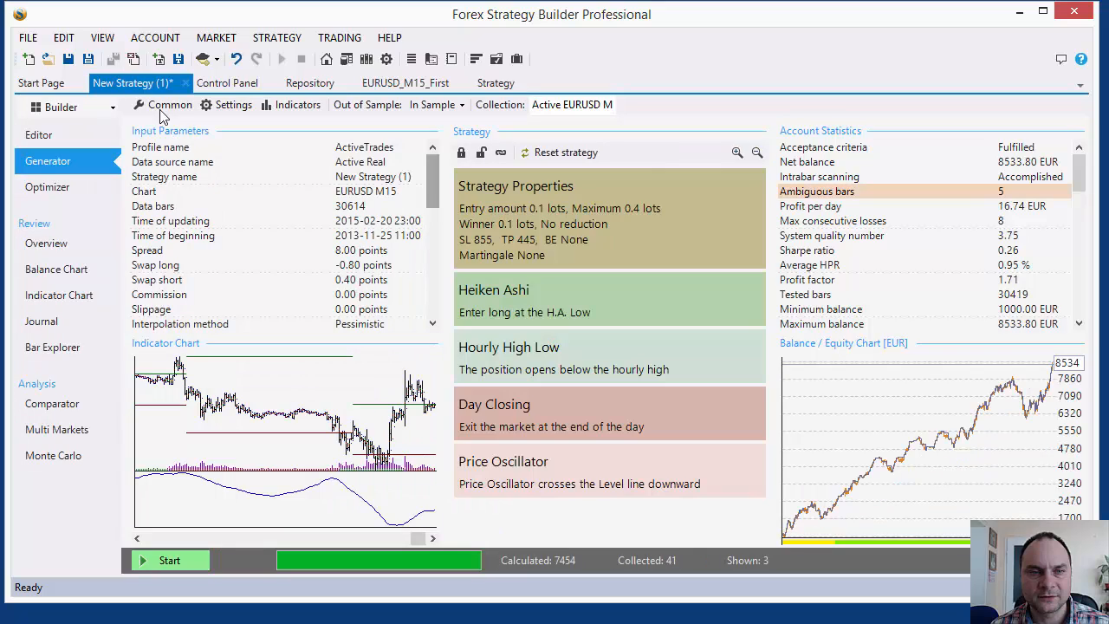
click(184, 83)
click(364, 507)
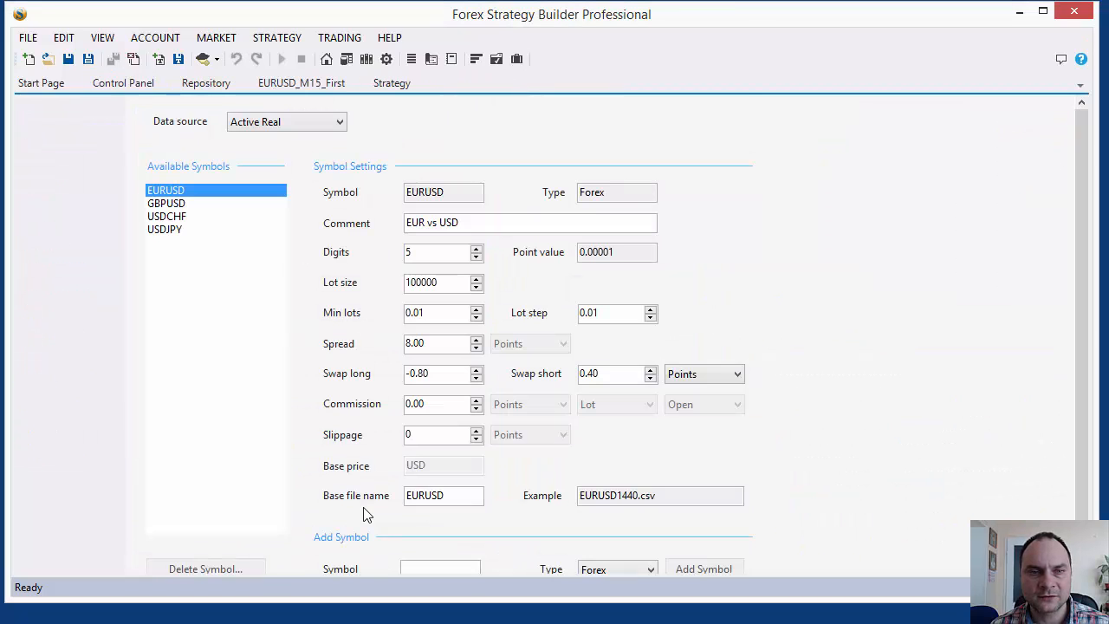
click(170, 83)
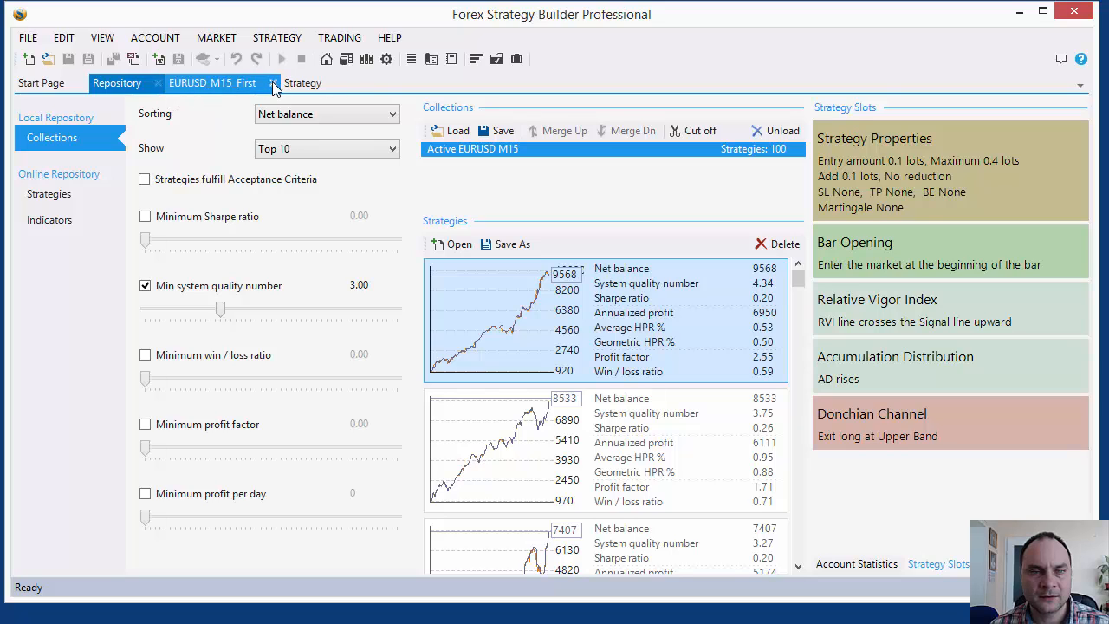
click(273, 83)
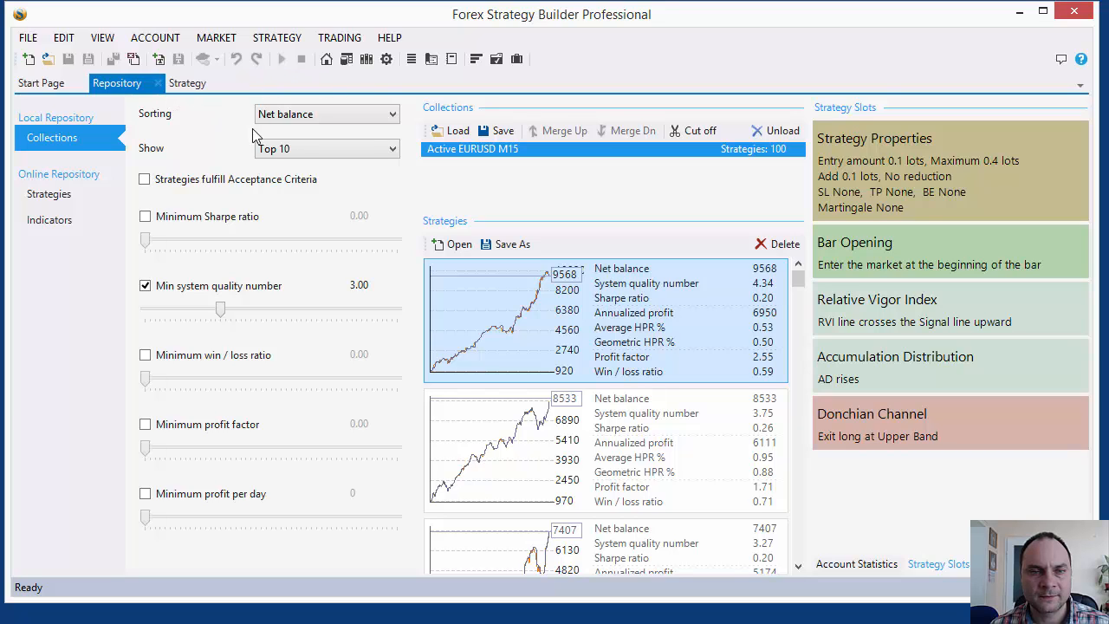
click(80, 83)
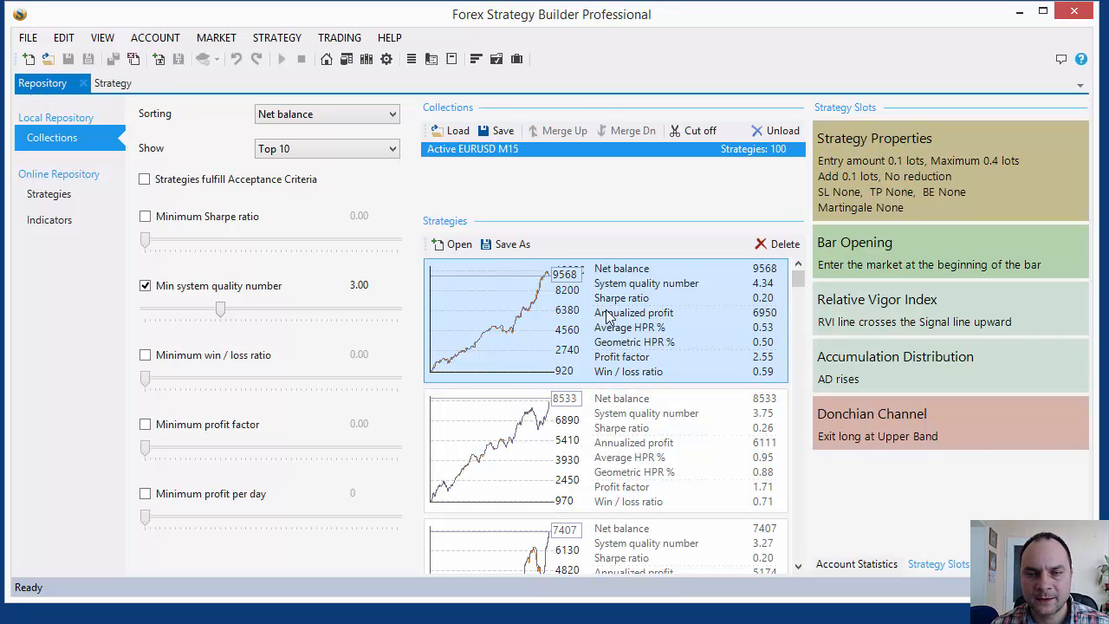
Open the fifth filtered strategy, with net balance 6440, as a separate strategy and return to the Repository.
drag(799, 275, 799, 431)
click(541, 387)
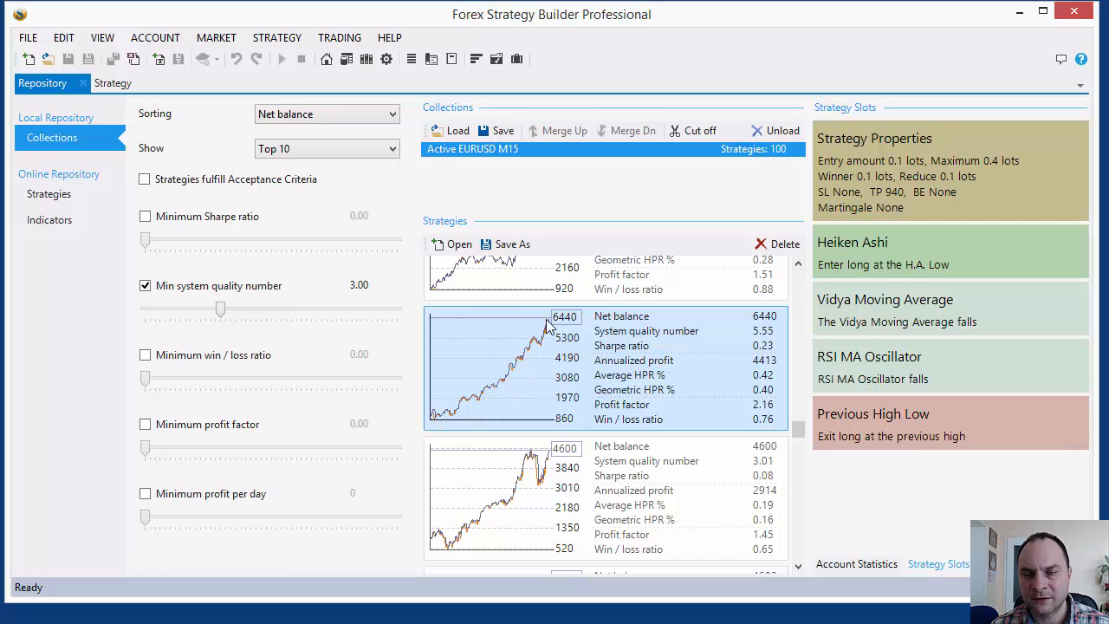
double_click(582, 374)
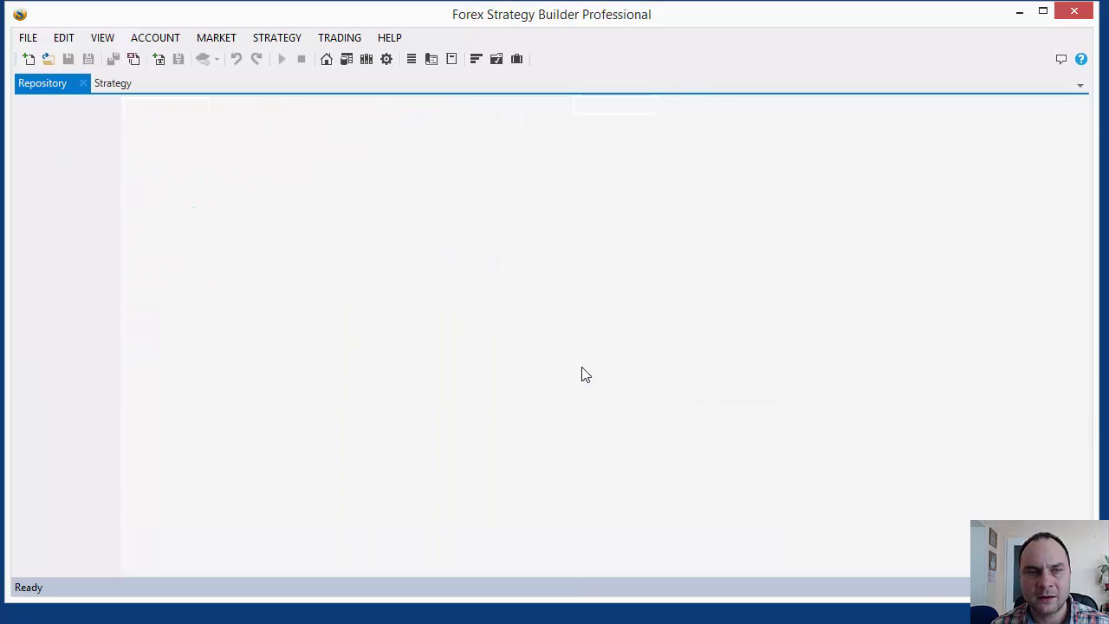
click(48, 85)
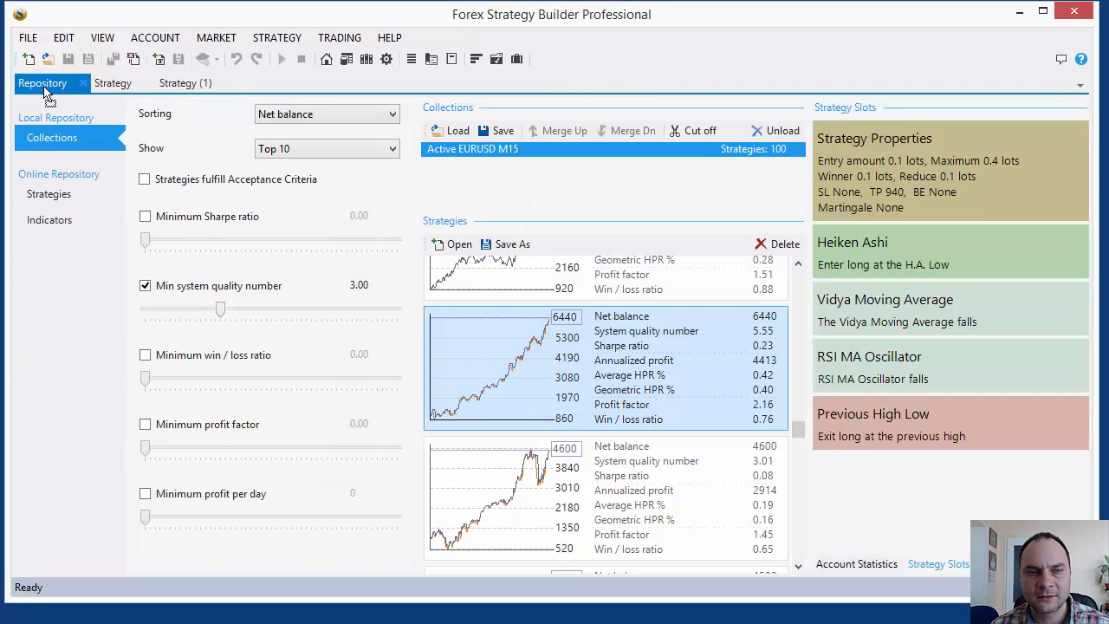
Inspect the slots of the second, third and fourth filtered strategies and browse to the end of the list.
drag(802, 430, 796, 304)
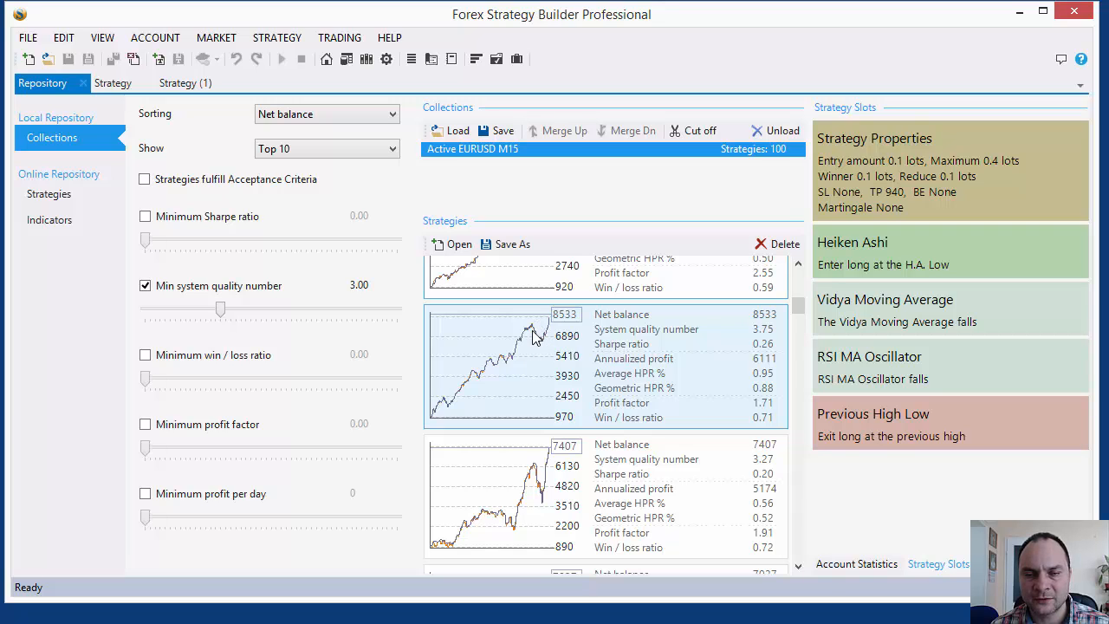
click(544, 368)
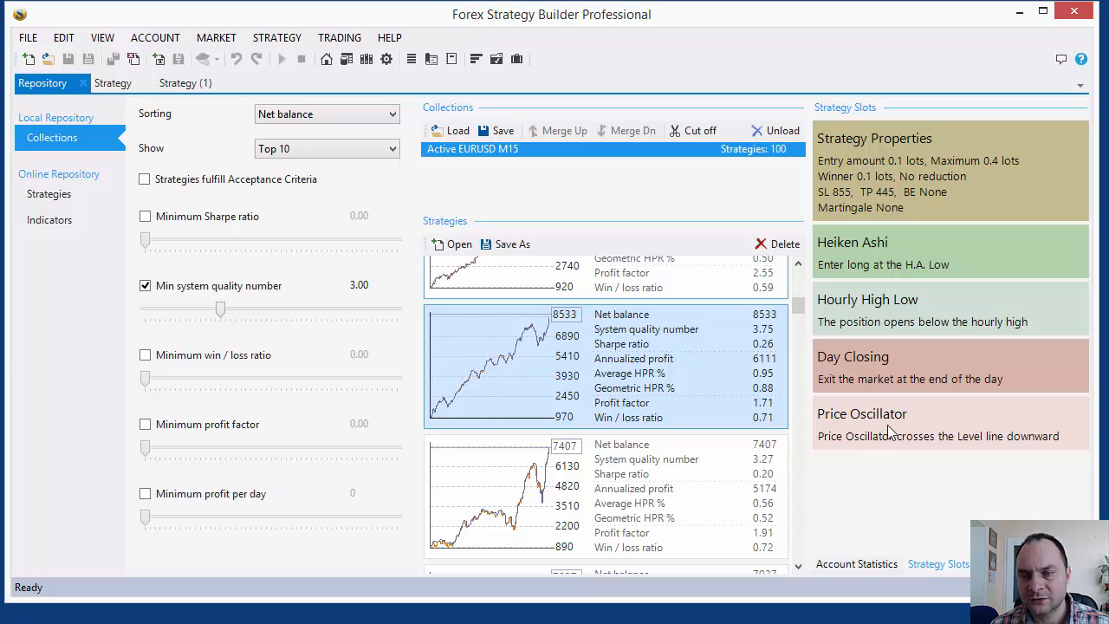
drag(799, 308, 798, 366)
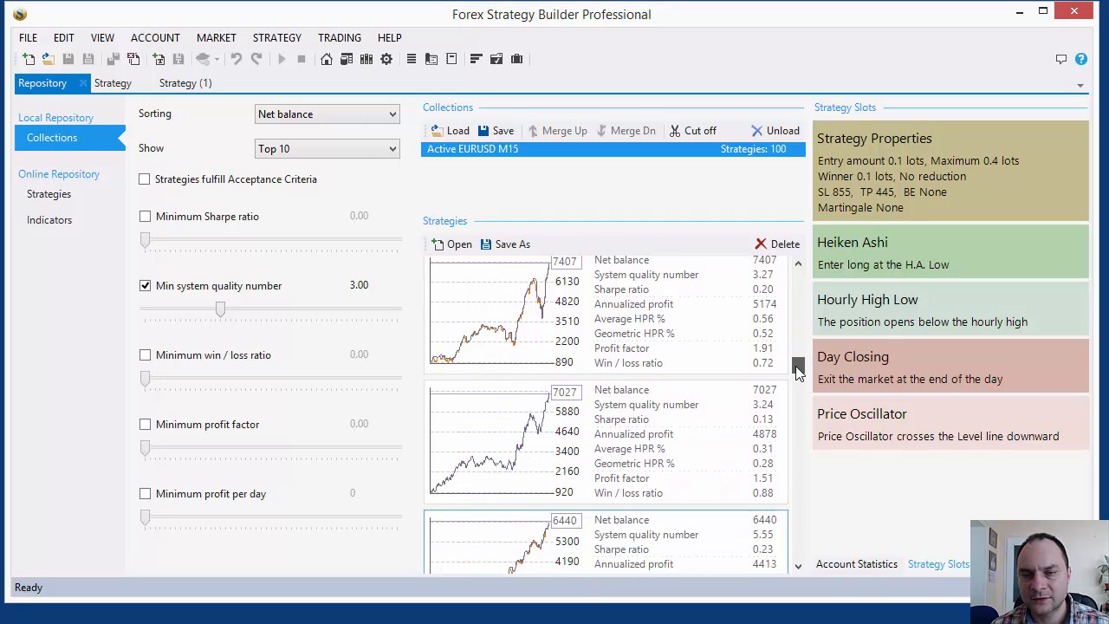
click(555, 318)
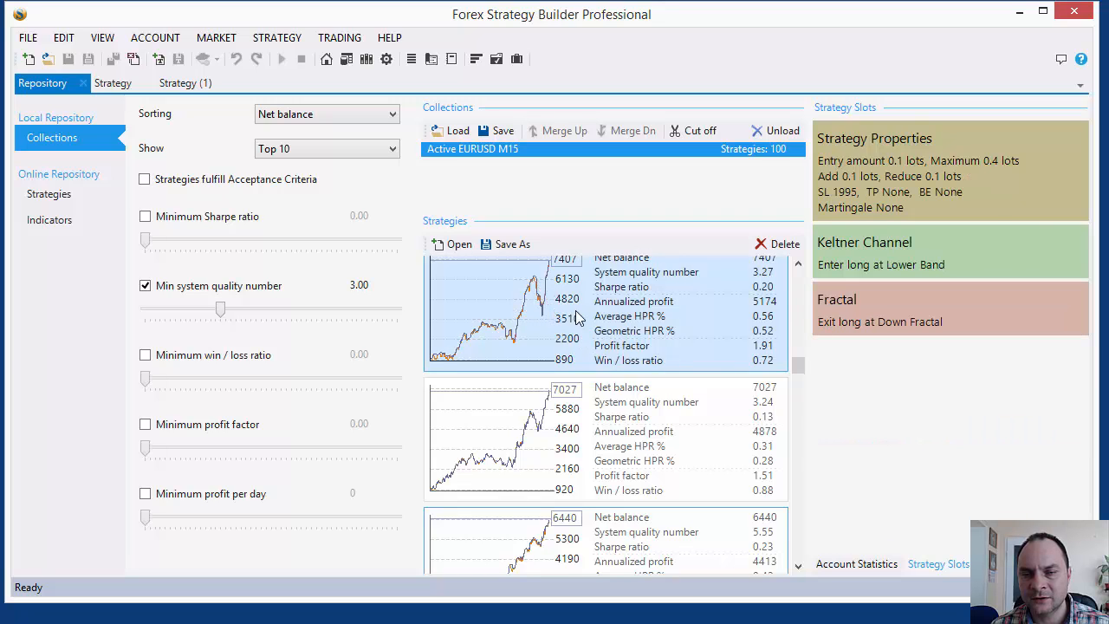
drag(800, 363, 800, 332)
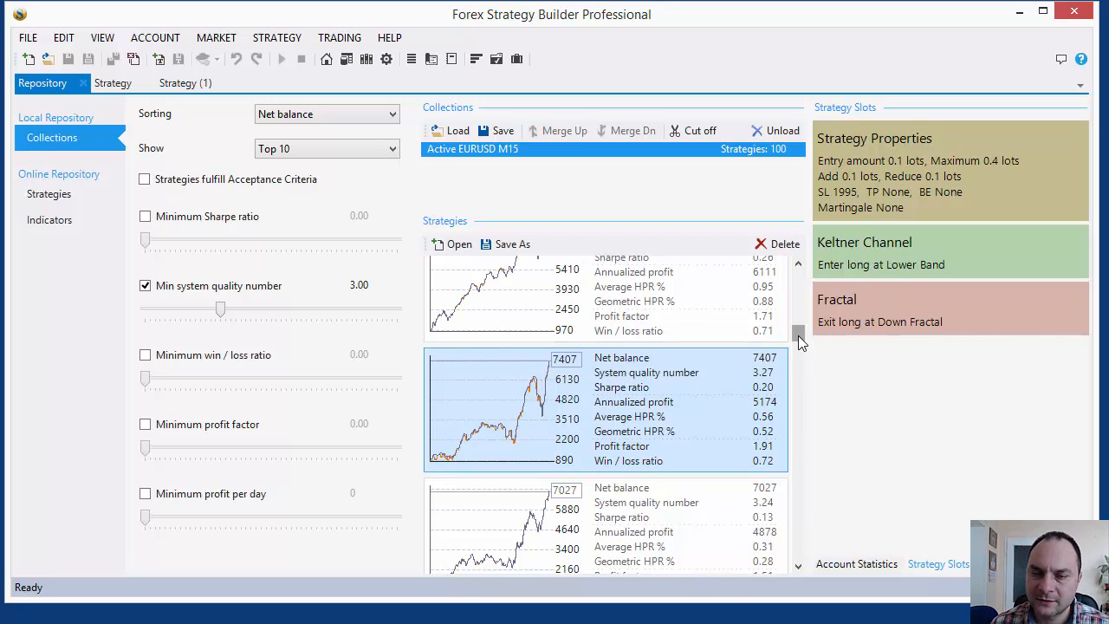
drag(798, 335, 798, 384)
click(574, 396)
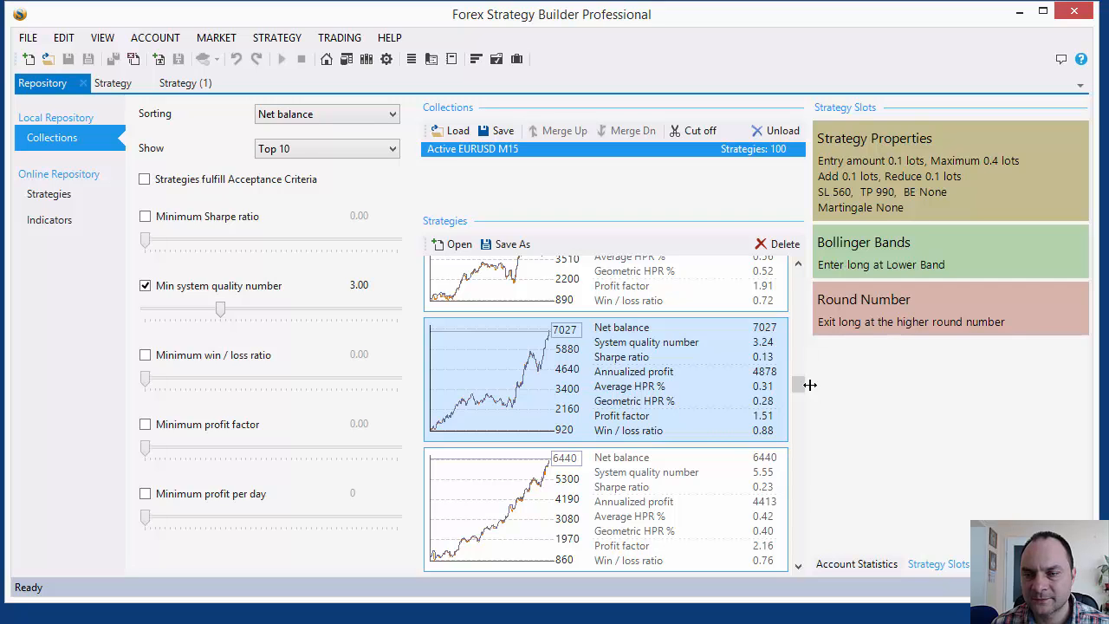
drag(809, 385, 806, 577)
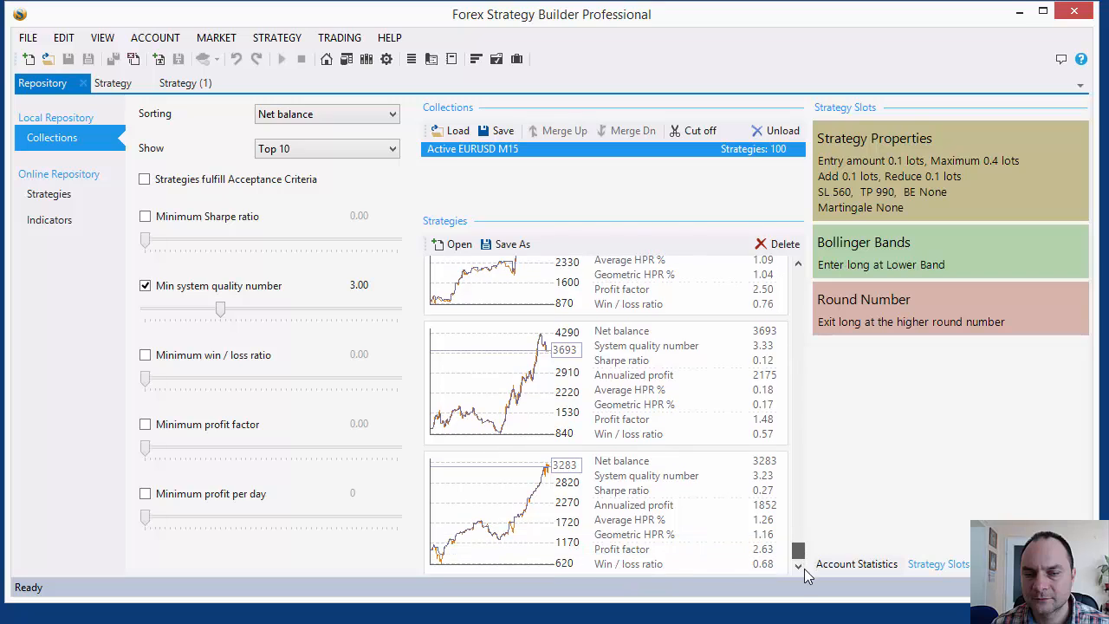
Open the last strategy of the filtered list, with net balance 3283, in the editor.
click(526, 531)
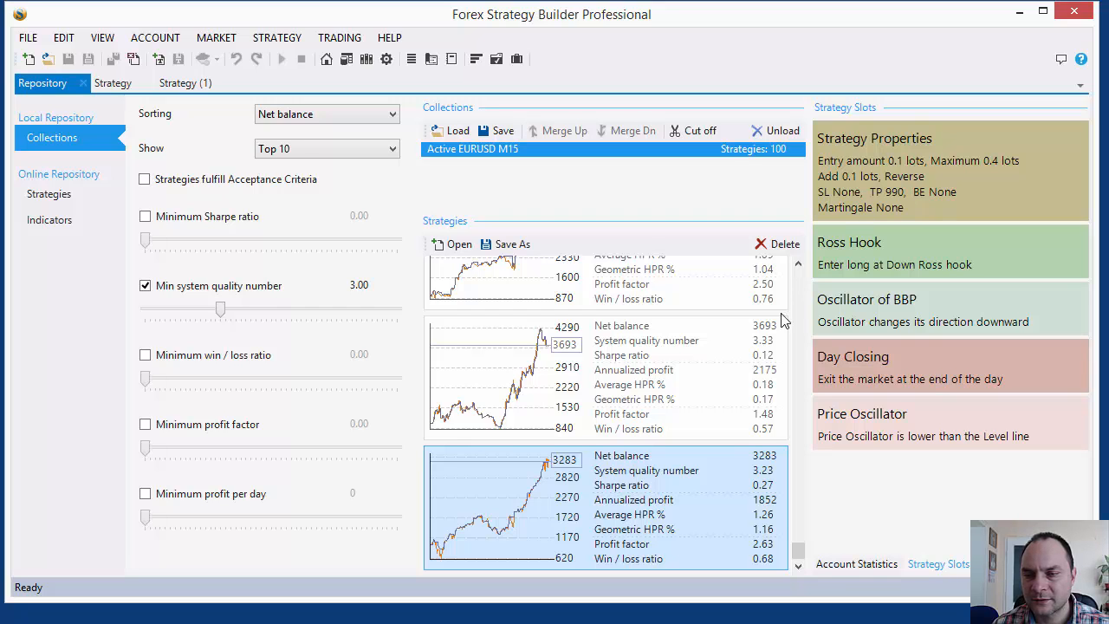
double_click(605, 516)
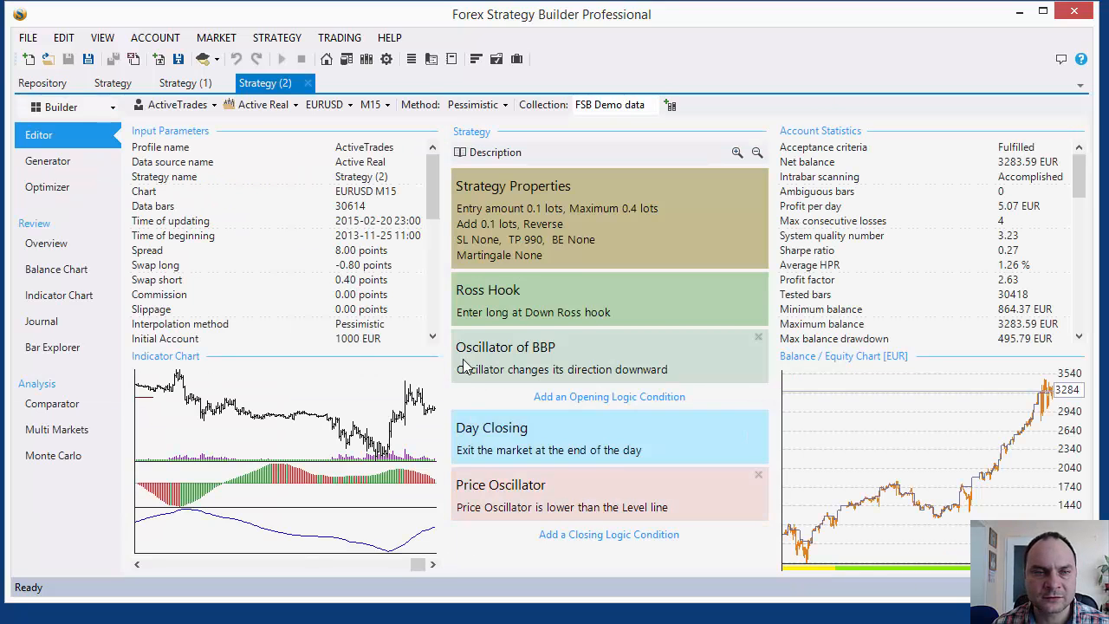
Set the random method tests to 5 for the first opened strategy and run the Comparator with all backtesting methods.
click(119, 87)
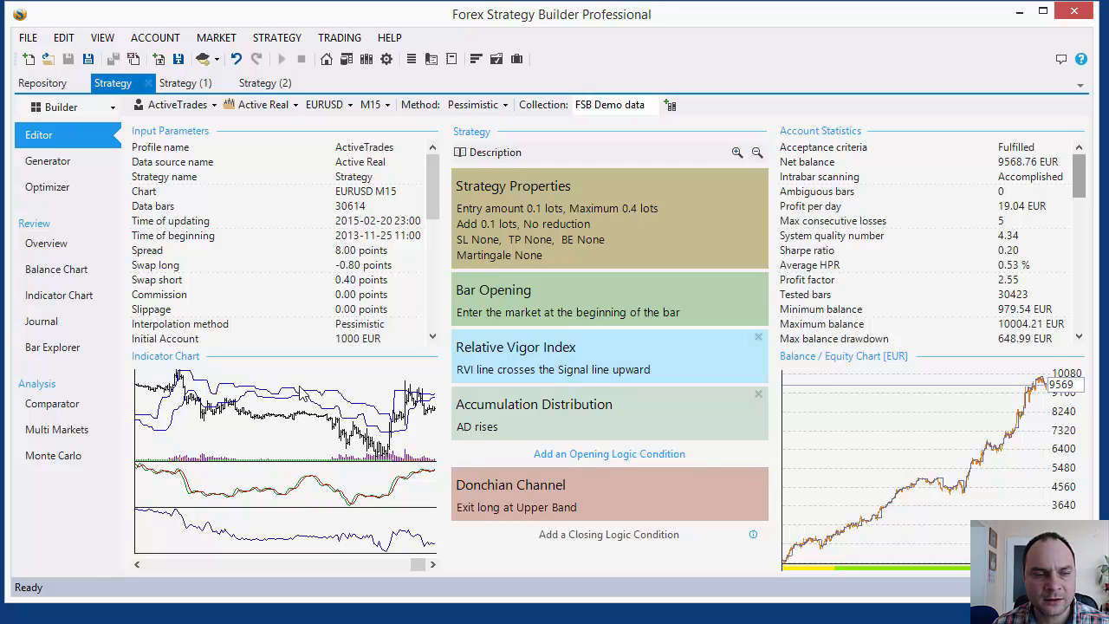
click(88, 409)
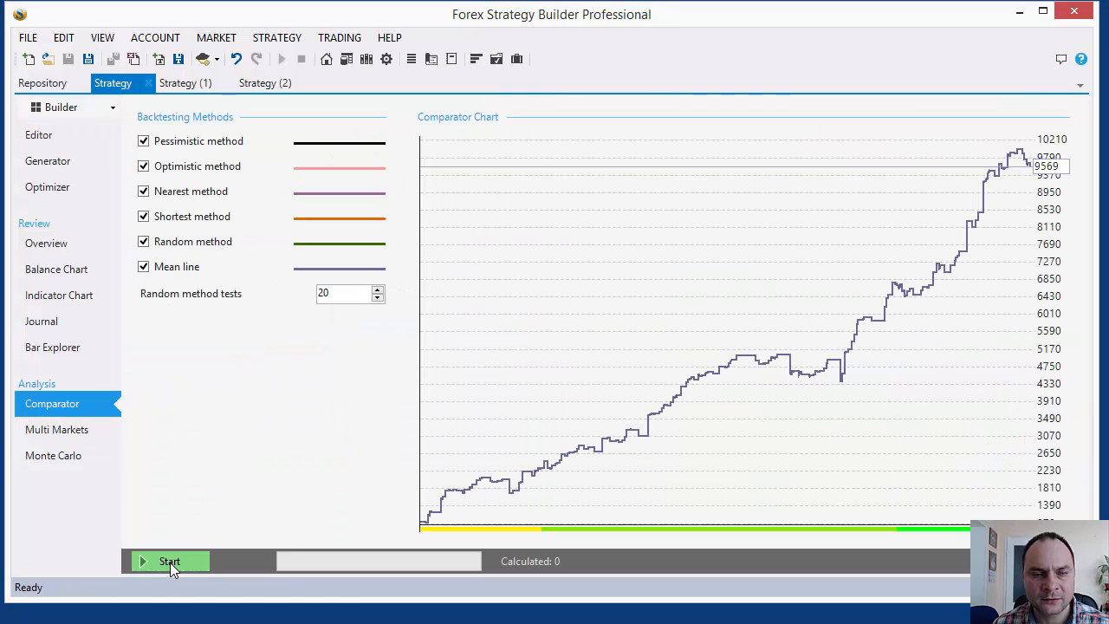
drag(241, 299, 233, 300)
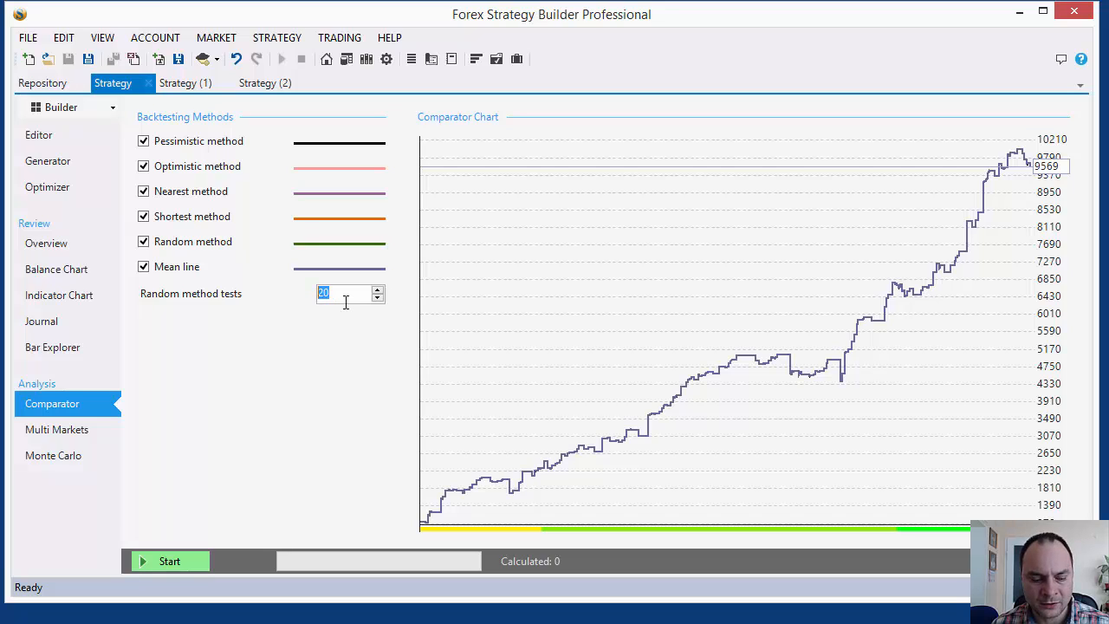
text(5)
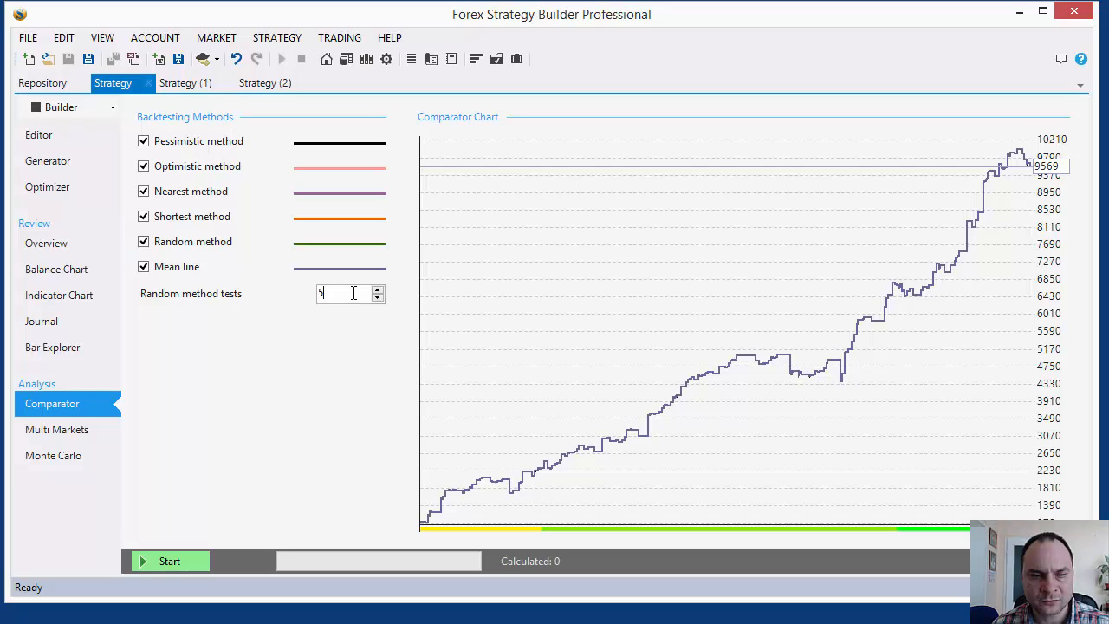
click(157, 564)
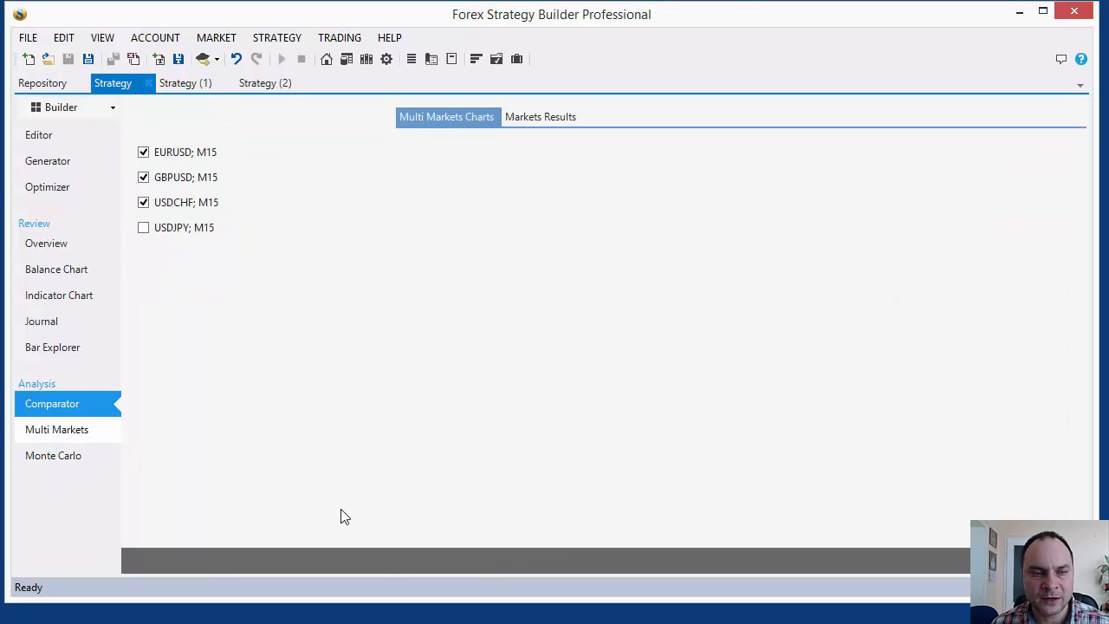
Run Monte Carlo tests on the first strategy with only randomized history data, and again with randomized spread added, stopping each partway.
click(70, 456)
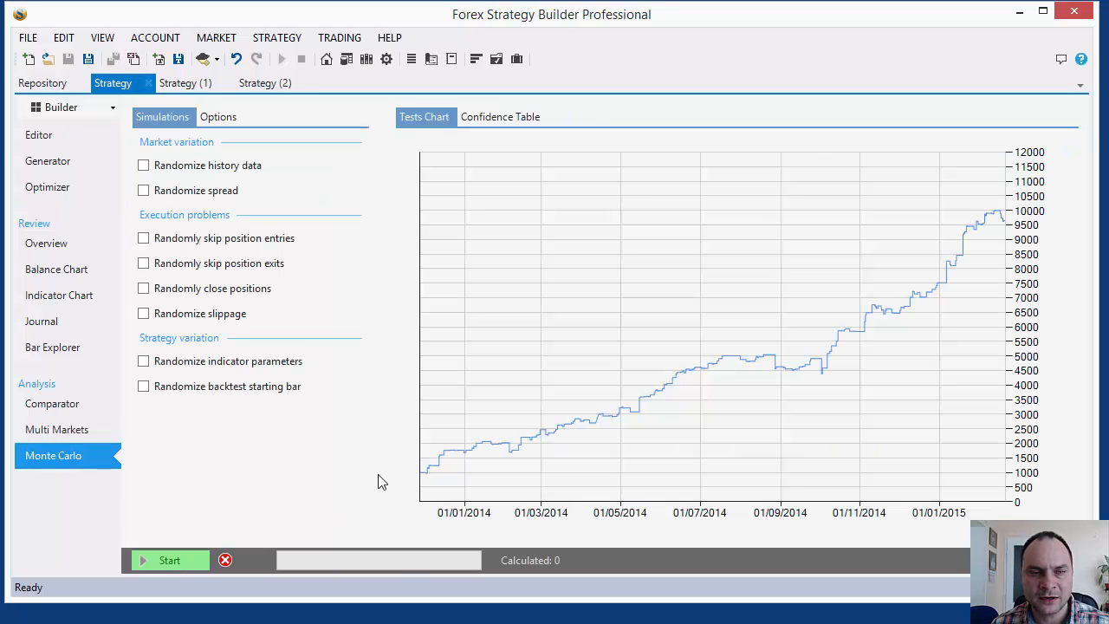
click(186, 167)
click(183, 192)
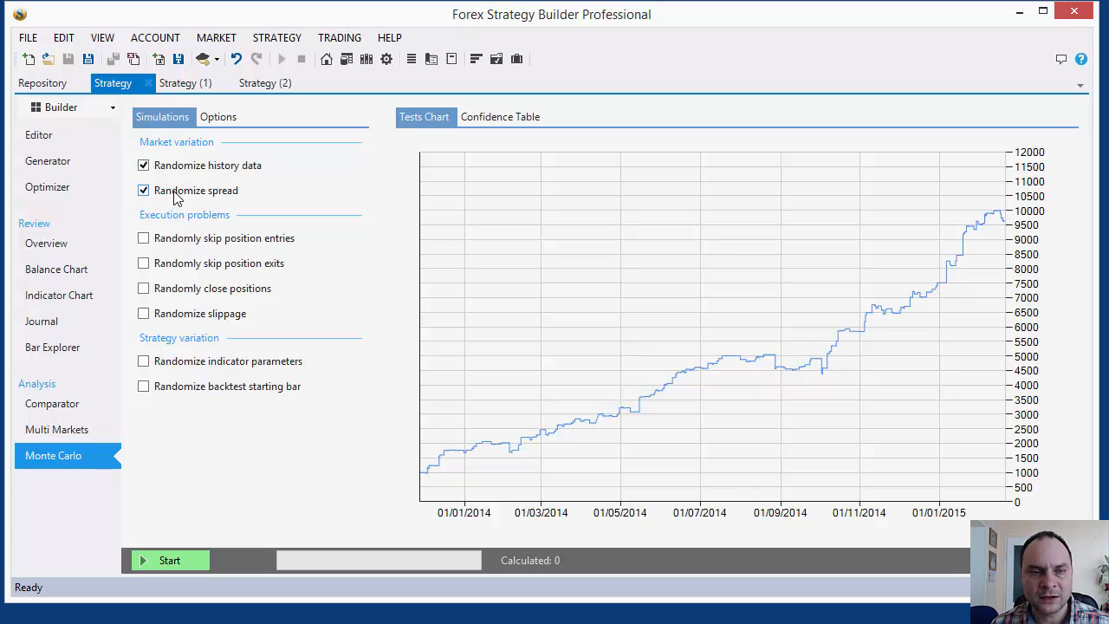
click(193, 187)
click(174, 561)
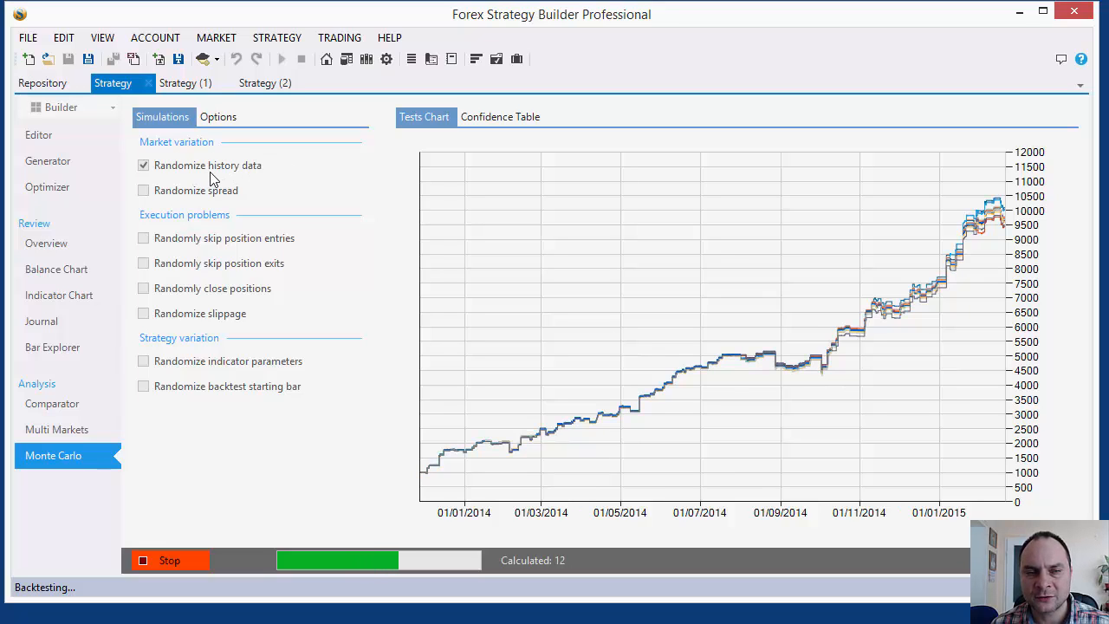
click(171, 561)
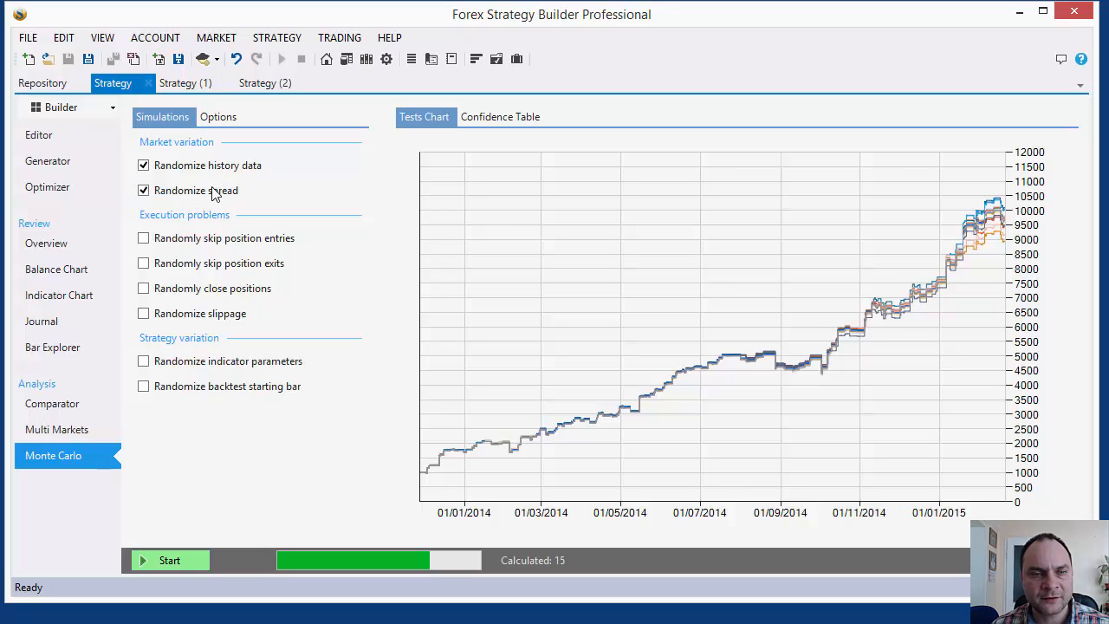
click(177, 560)
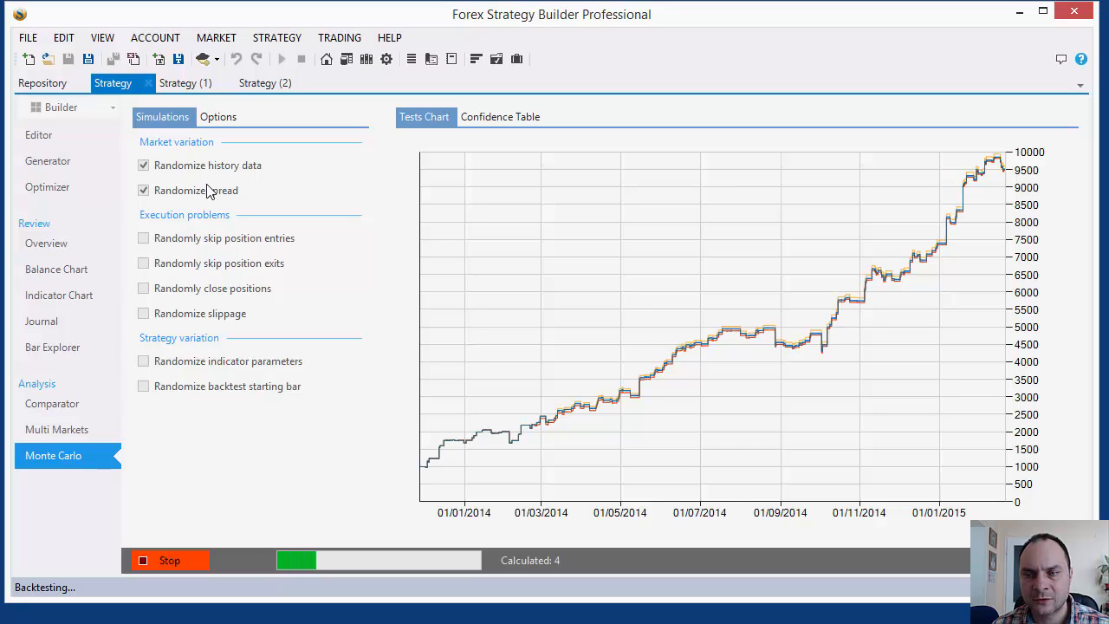
click(194, 559)
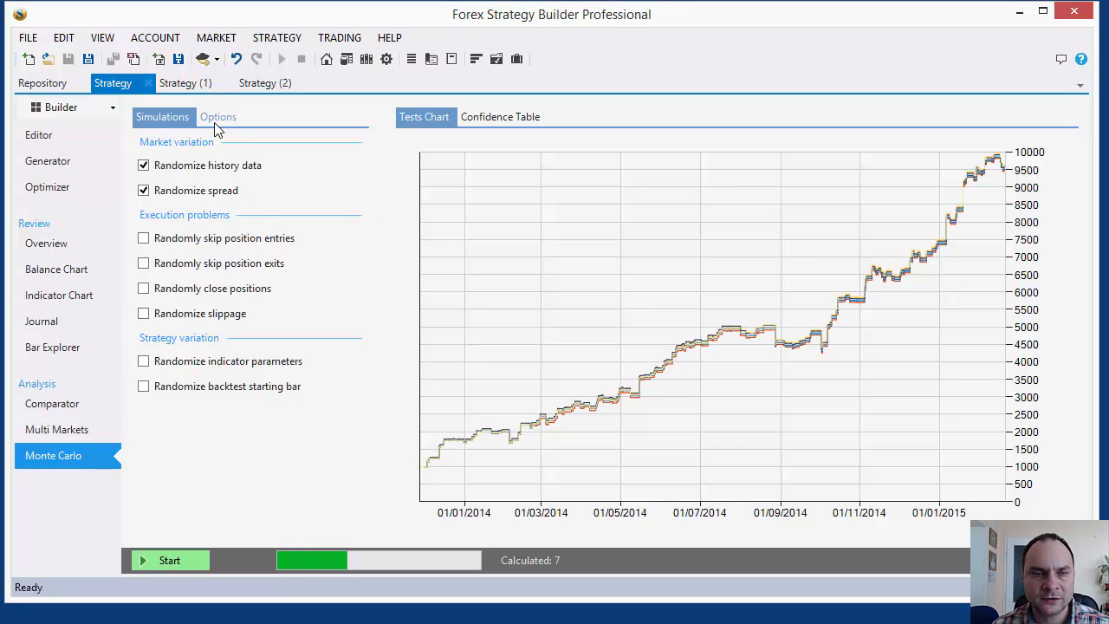
Set the Monte Carlo spread range to 10–20 points and rerun the randomized history data and spread tests, stopping partway.
click(217, 120)
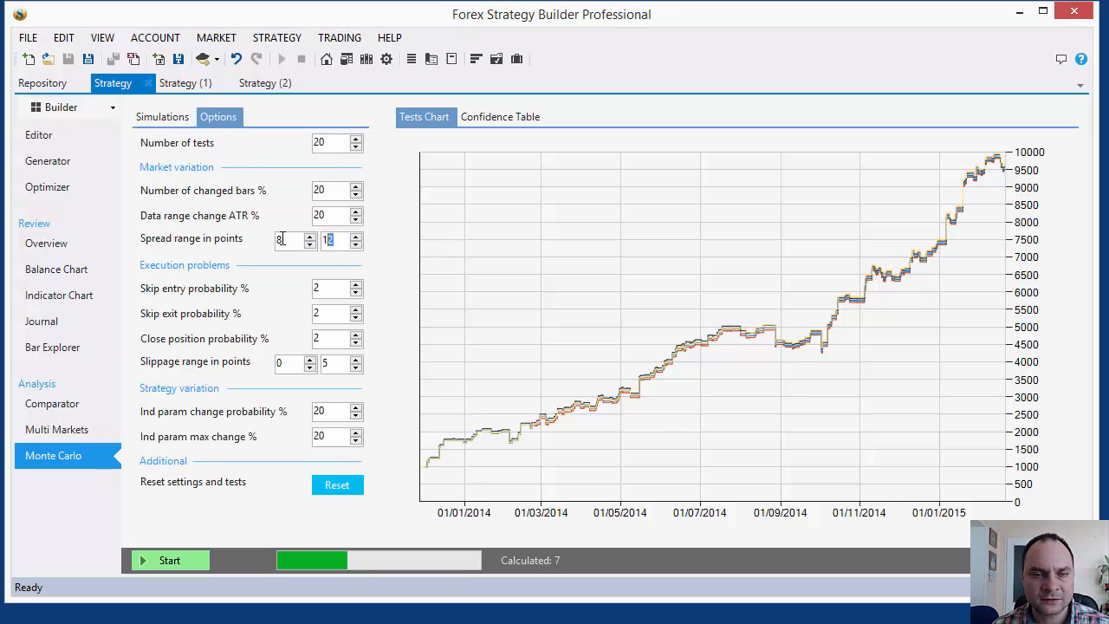
text(20)
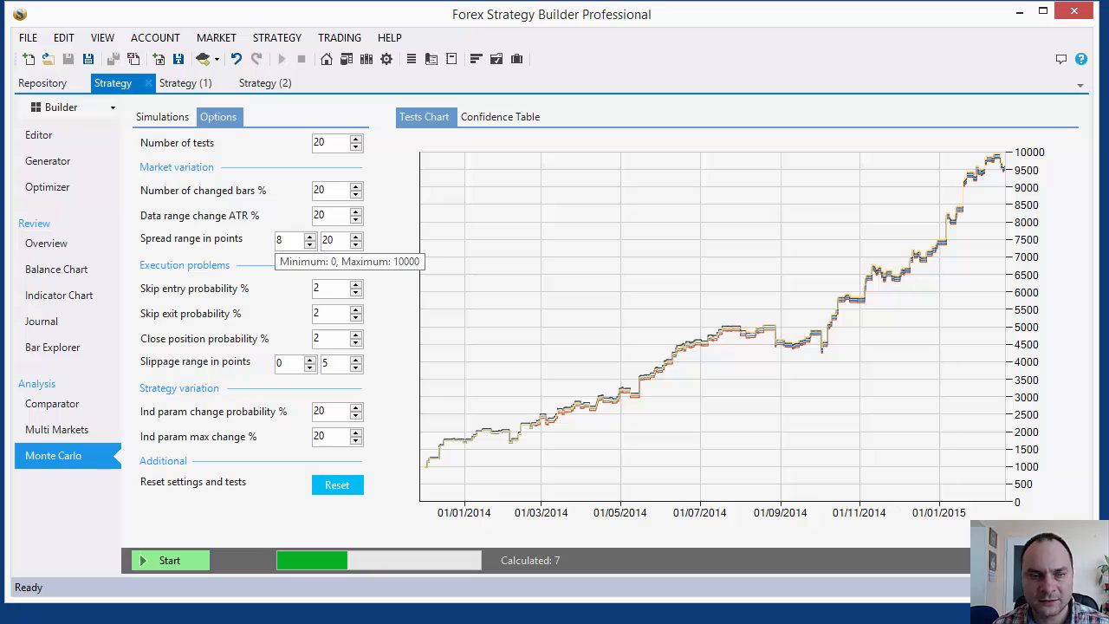
key(shift+Tab)
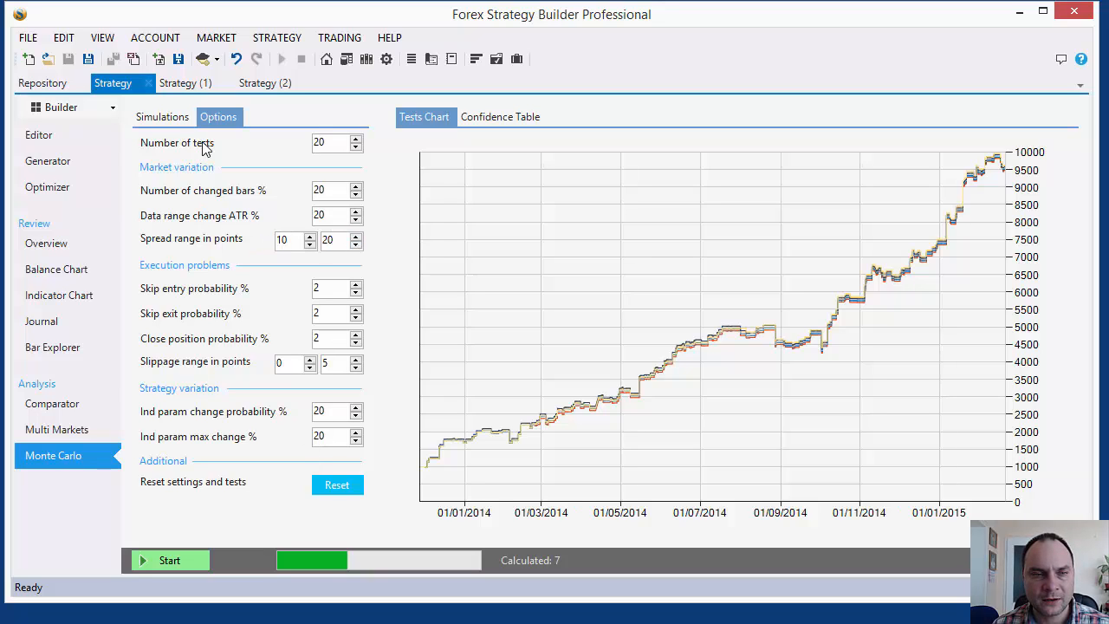
click(164, 117)
click(172, 562)
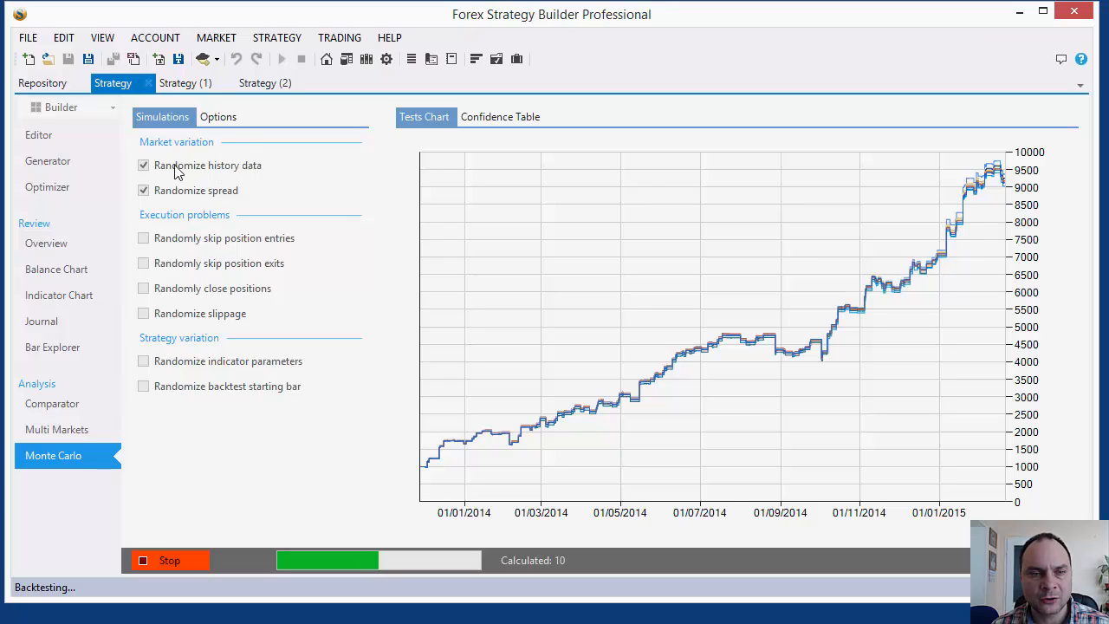
click(184, 562)
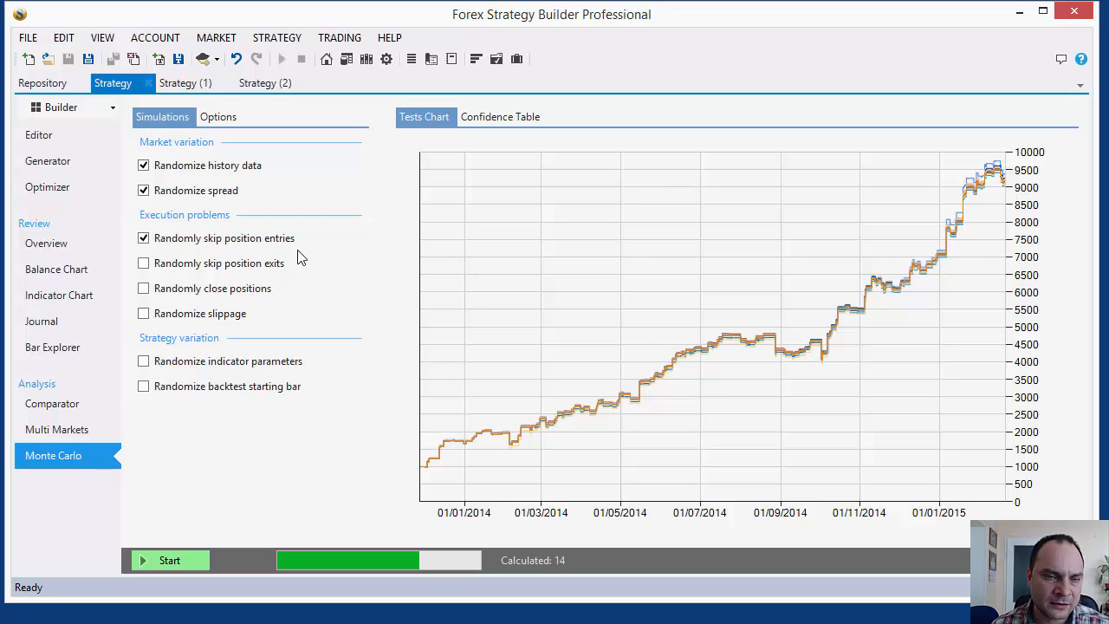
Run the Monte Carlo tests with only randomly skipped position entries and exits enabled, stopping partway.
click(246, 264)
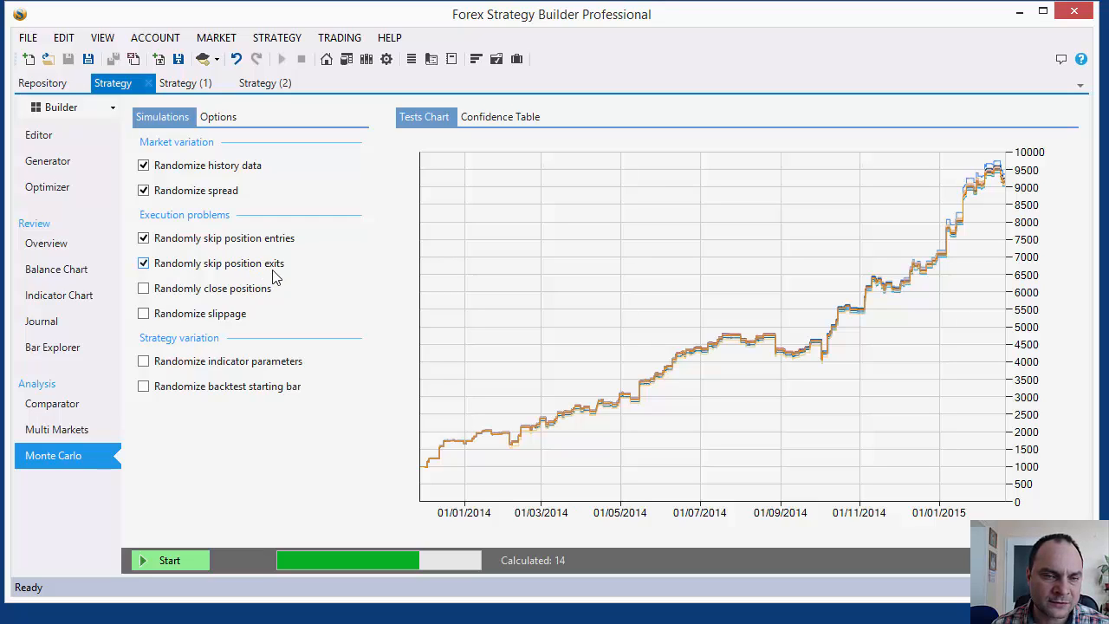
click(165, 194)
click(182, 166)
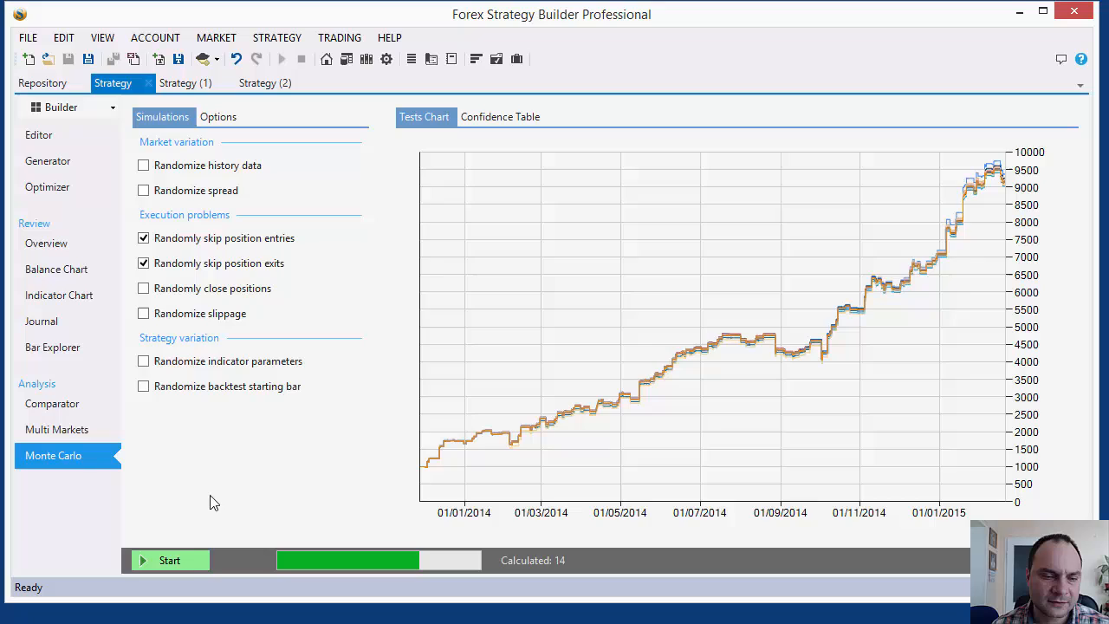
click(169, 561)
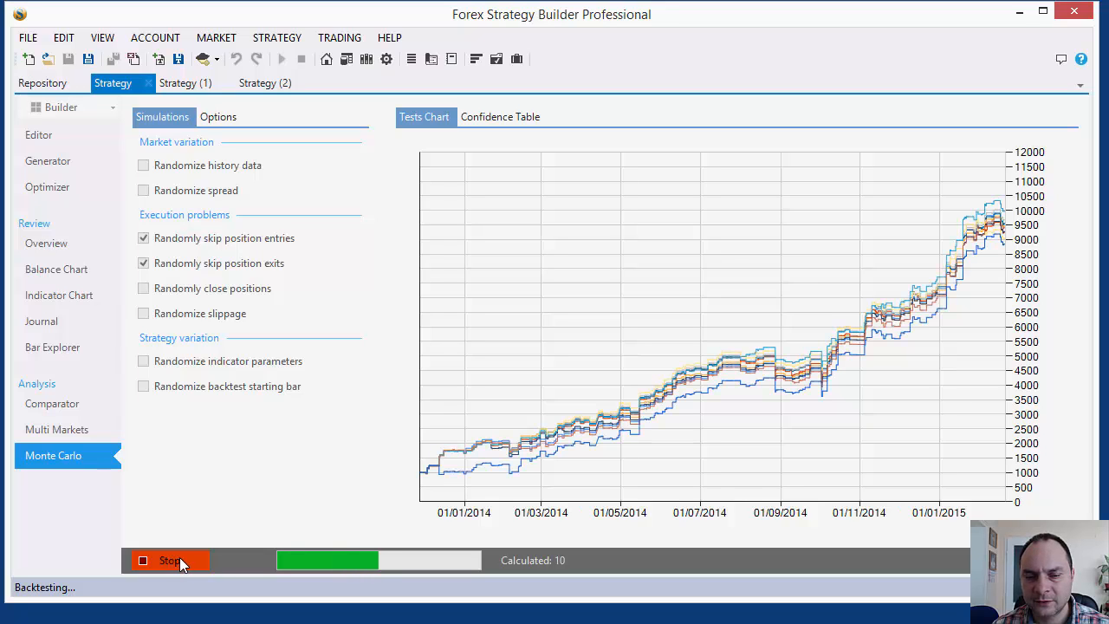
click(173, 561)
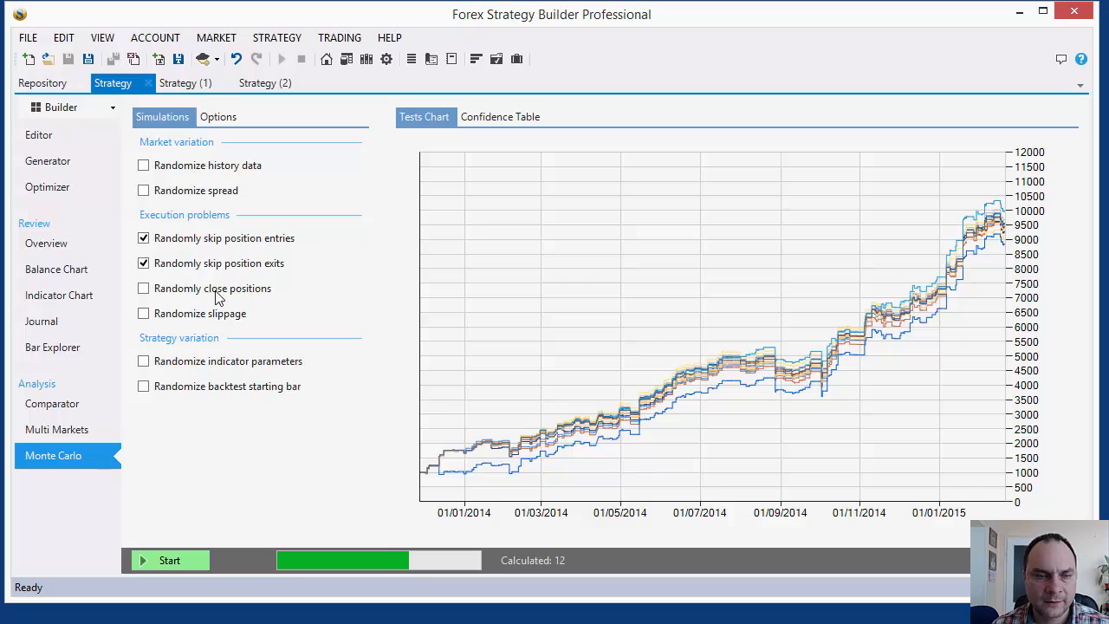
Run the Monte Carlo tests with only the random closing of positions enabled, stopping partway.
click(144, 239)
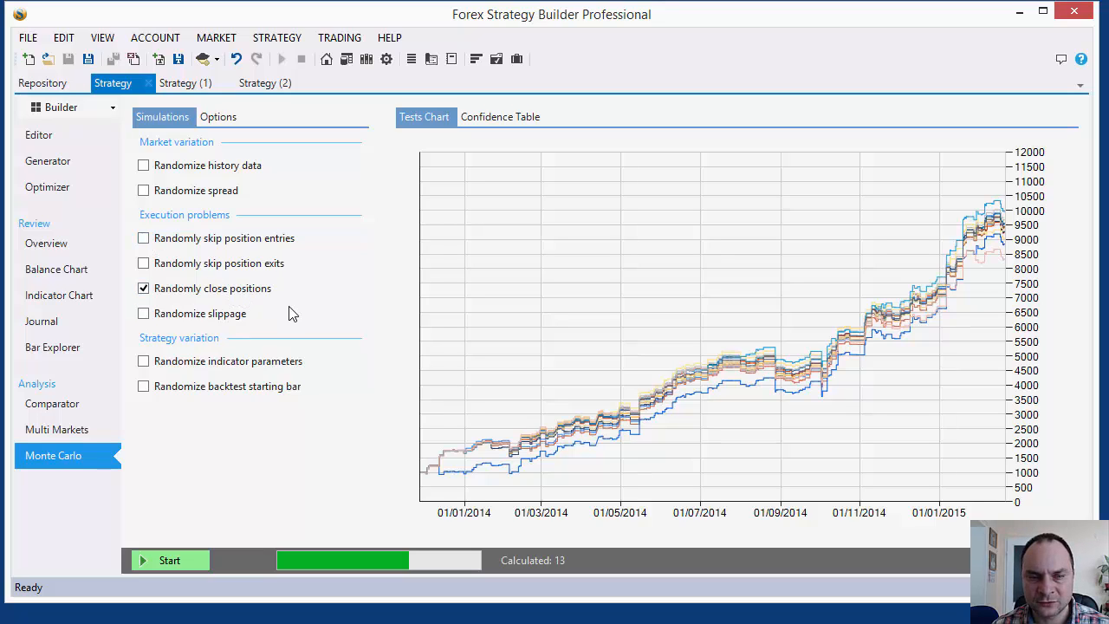
click(177, 563)
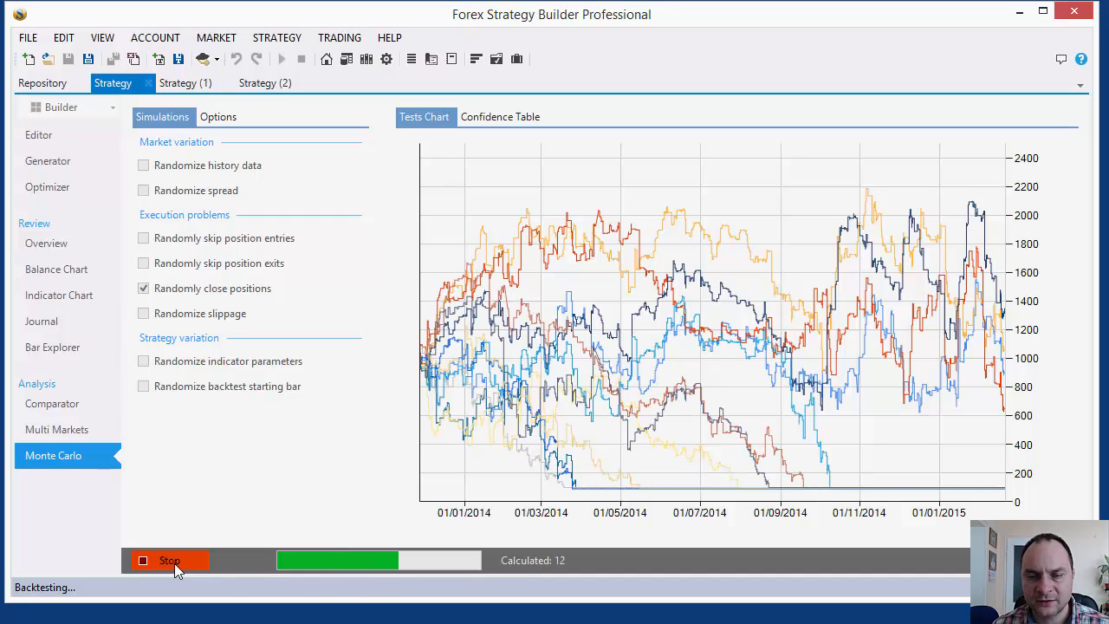
click(172, 563)
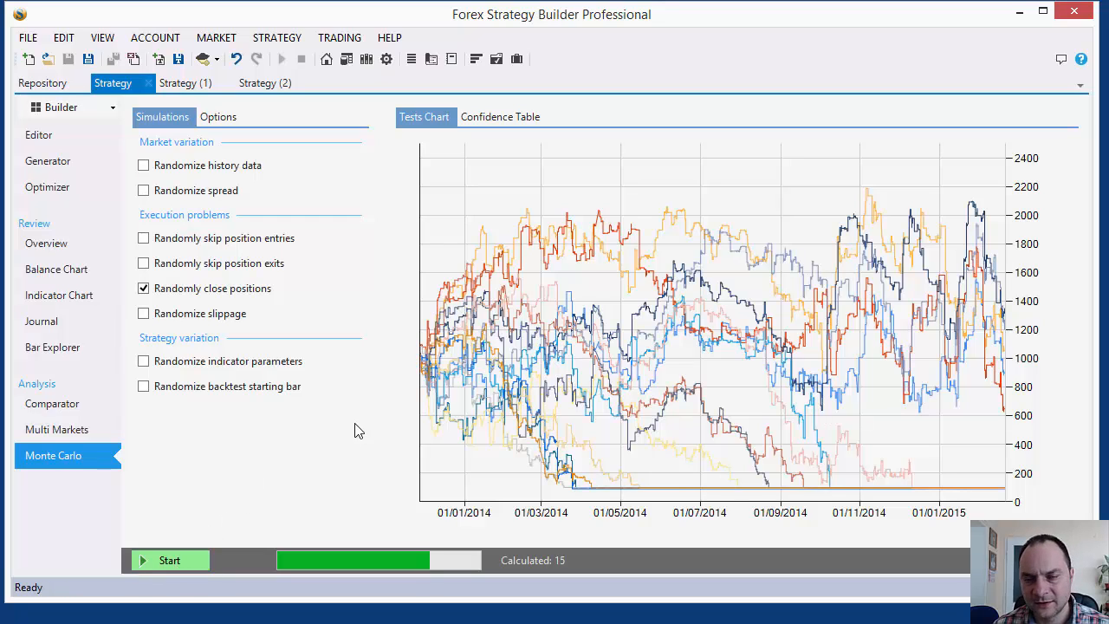
Run Monte Carlo with history data, spread, skipped entries, skipped exits and slippage randomized, leaving random position closing off, and stop it partway.
click(161, 291)
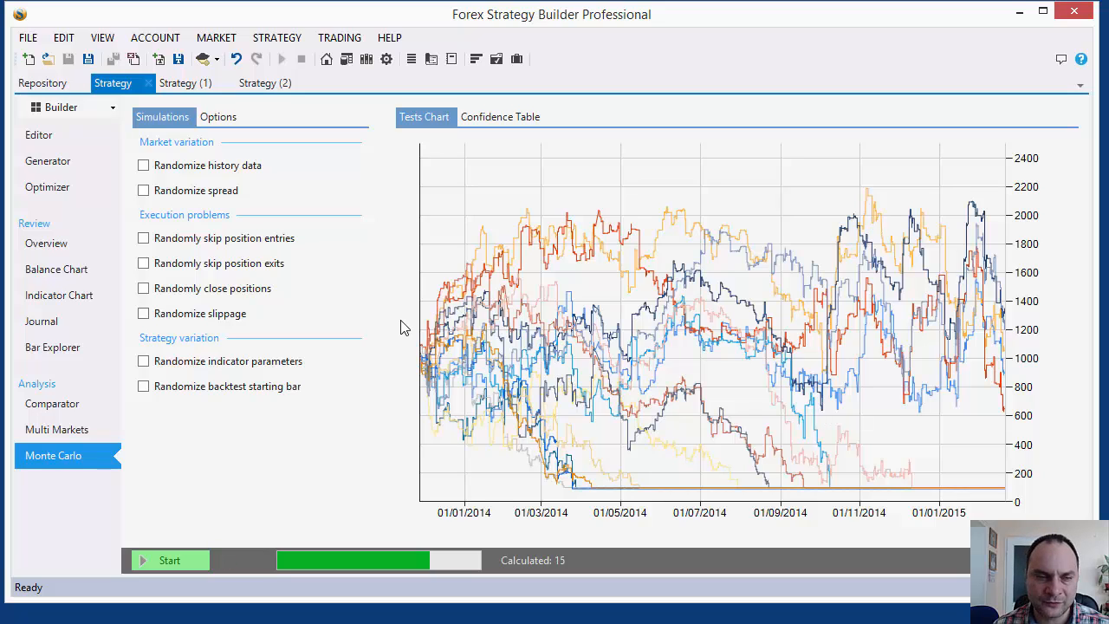
click(173, 166)
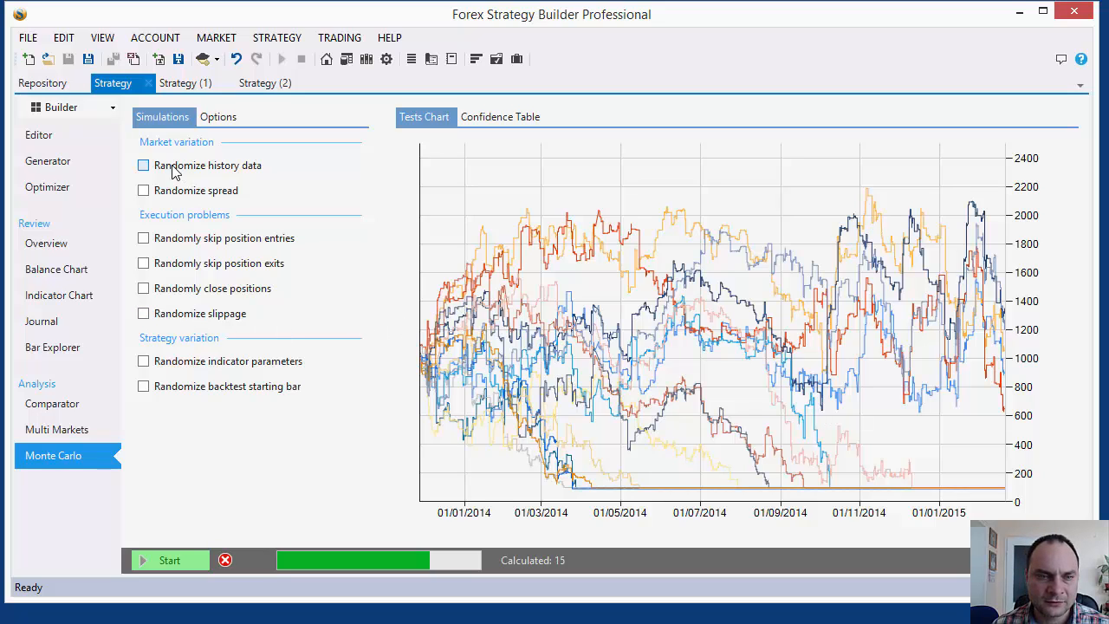
click(167, 194)
click(159, 238)
click(156, 265)
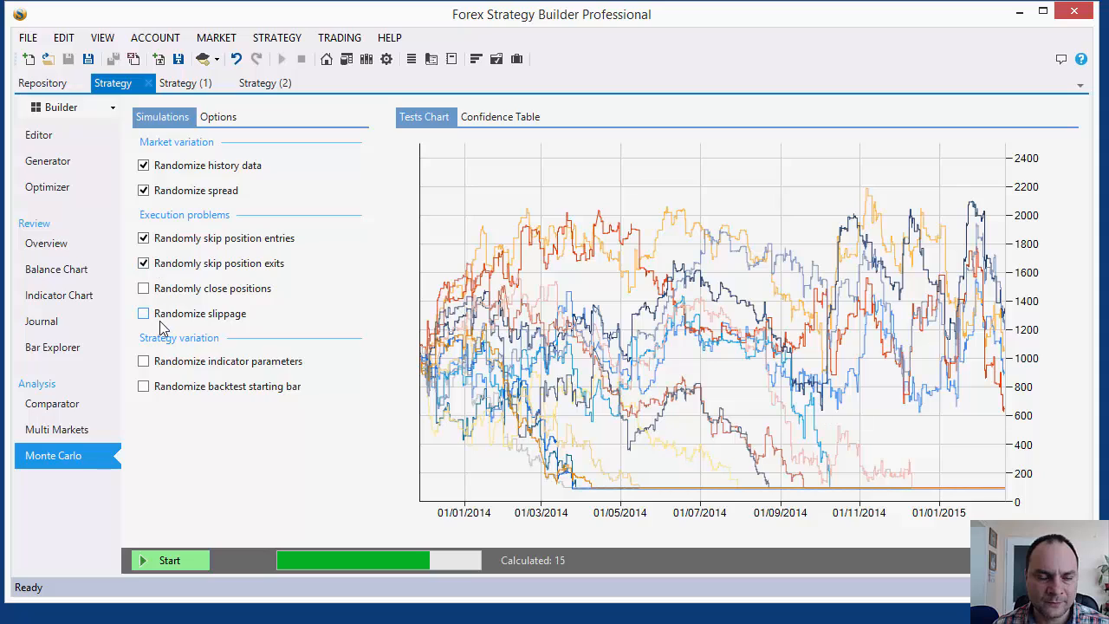
click(156, 313)
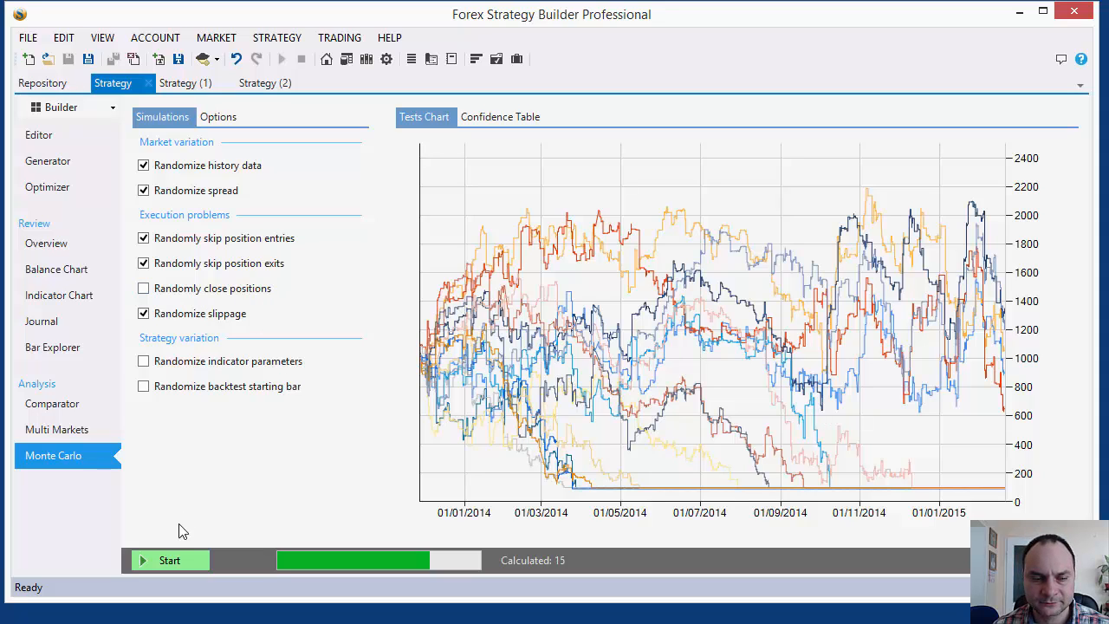
click(165, 562)
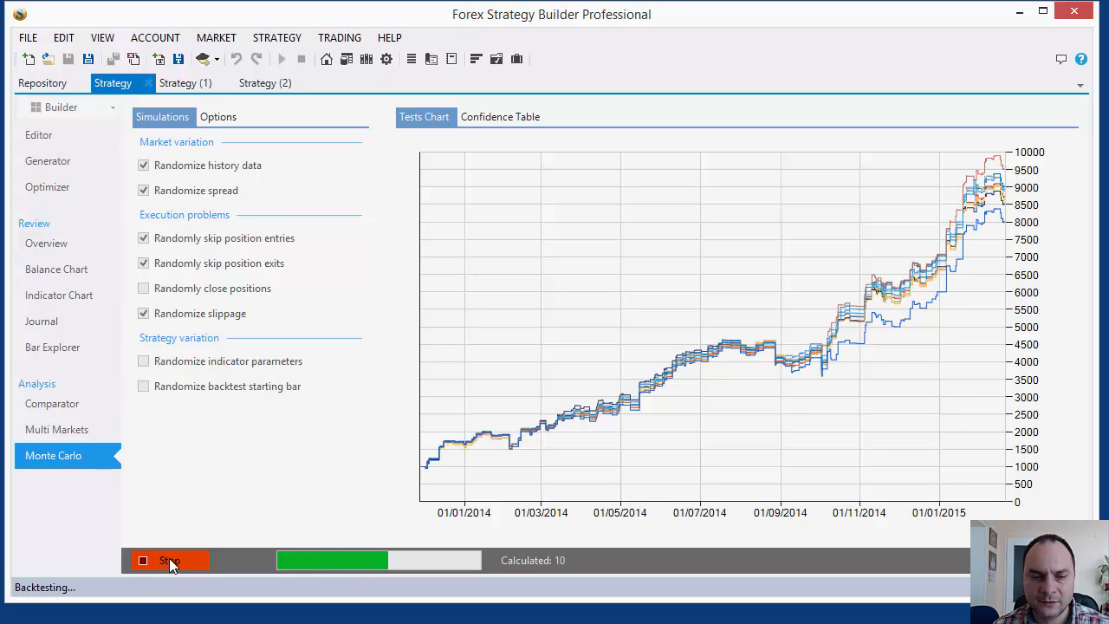
click(169, 562)
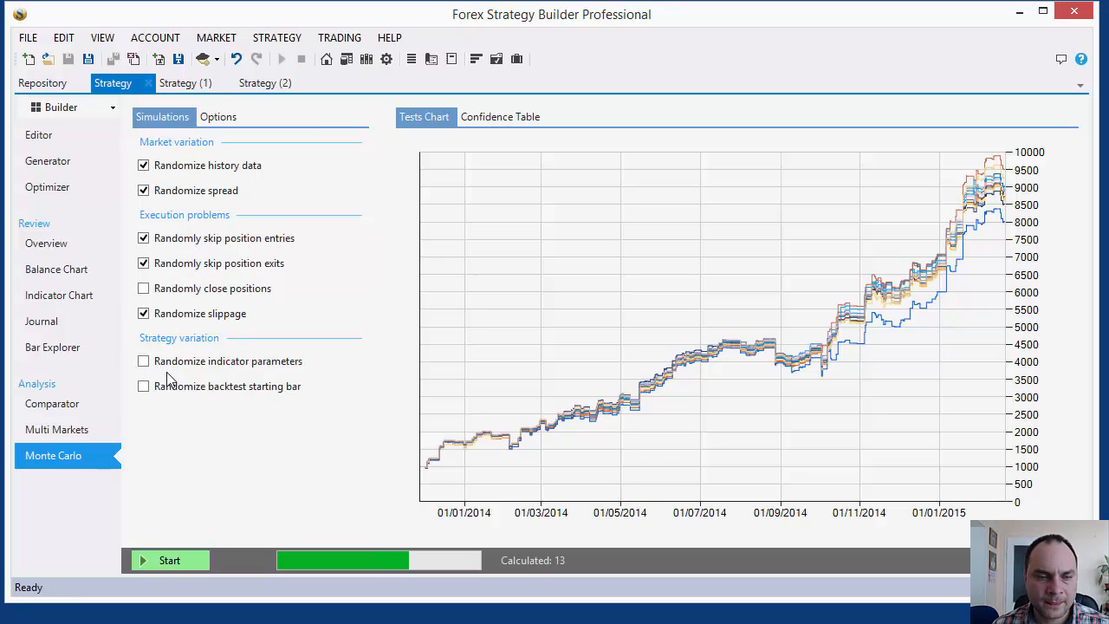
Run the Monte Carlo tests with only randomized indicator parameters enabled, stopping partway.
click(143, 361)
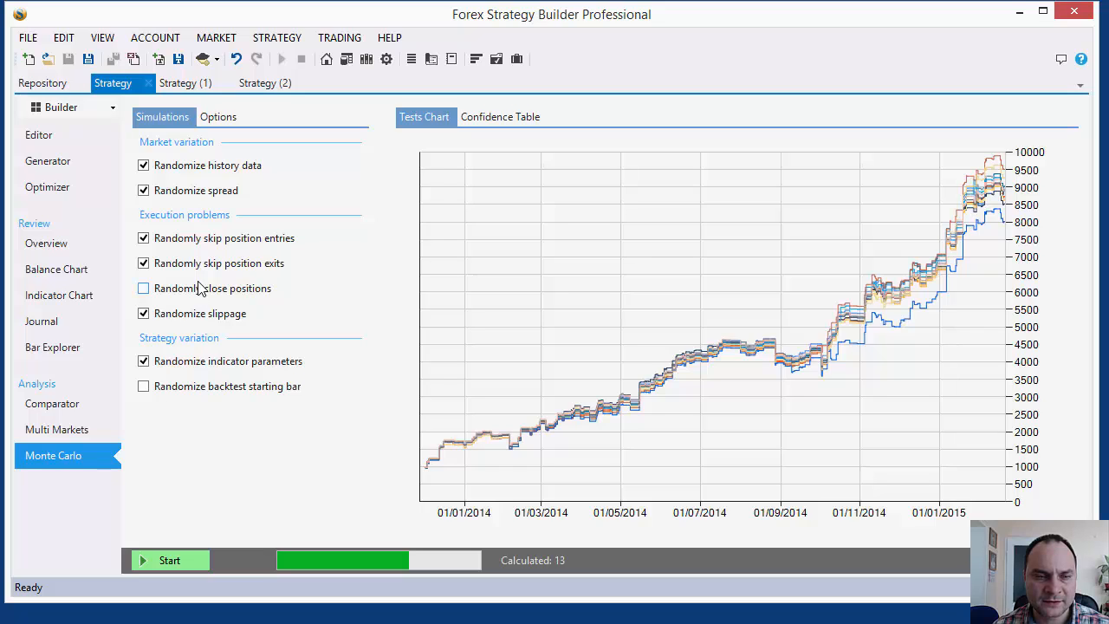
click(163, 316)
click(181, 263)
click(189, 240)
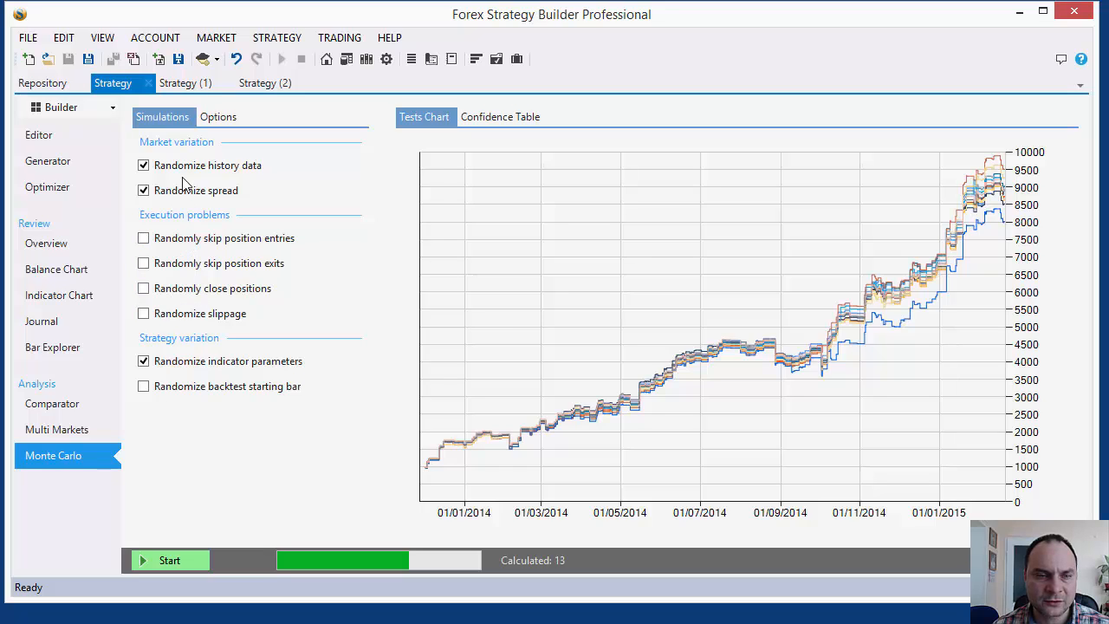
click(192, 183)
click(193, 174)
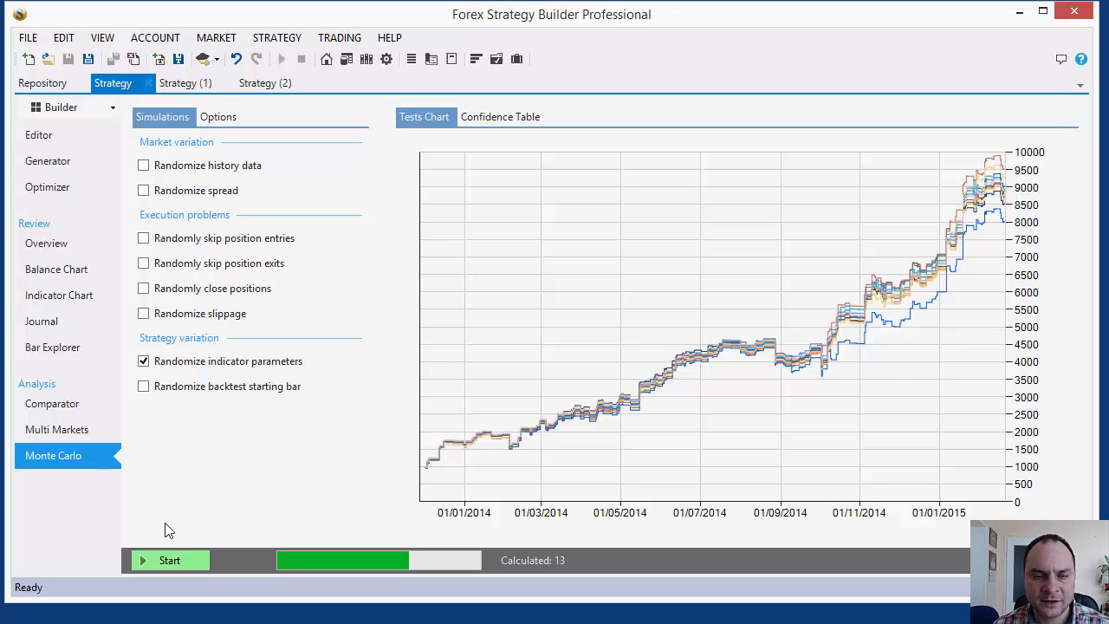
click(168, 561)
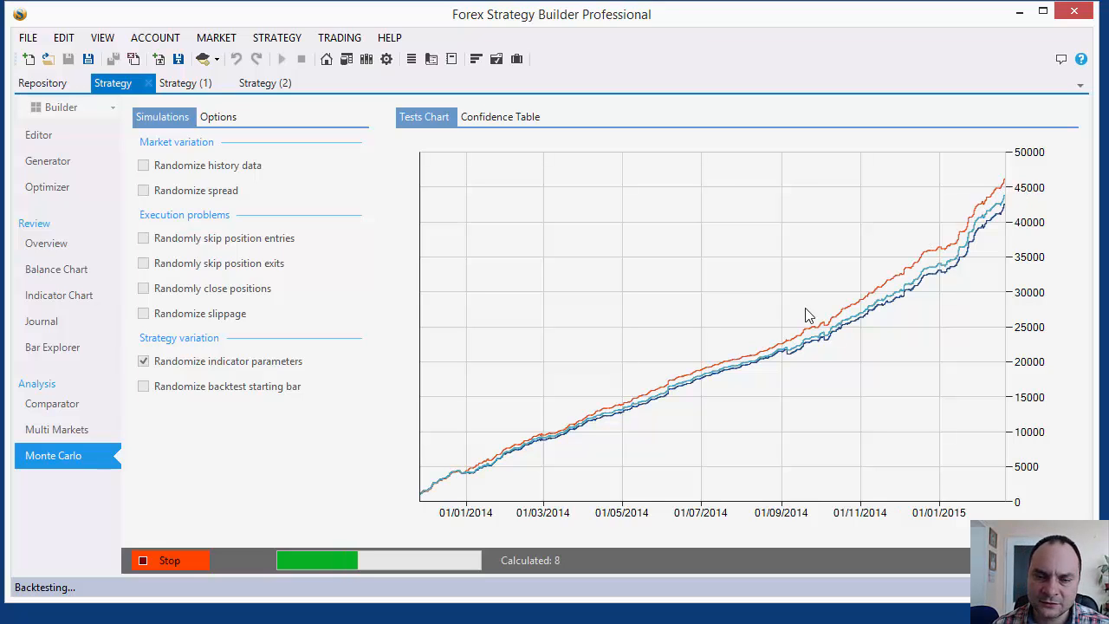
click(163, 565)
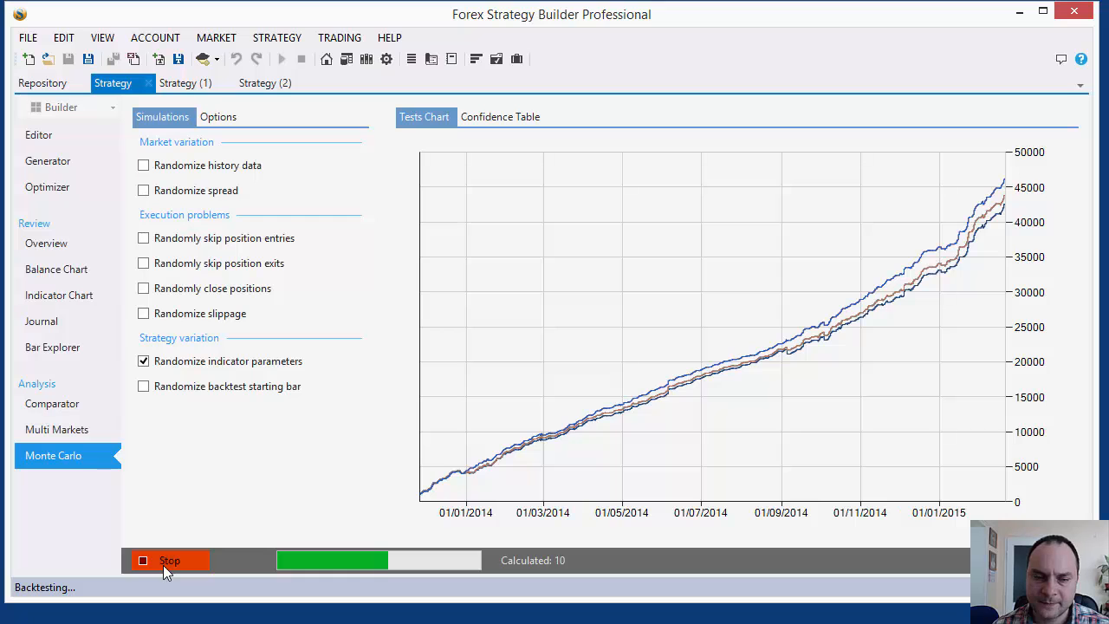
In the Editor's Strategy Properties, compare Nothing and Add for the next same direction signal, leaving it set to Nothing.
click(39, 136)
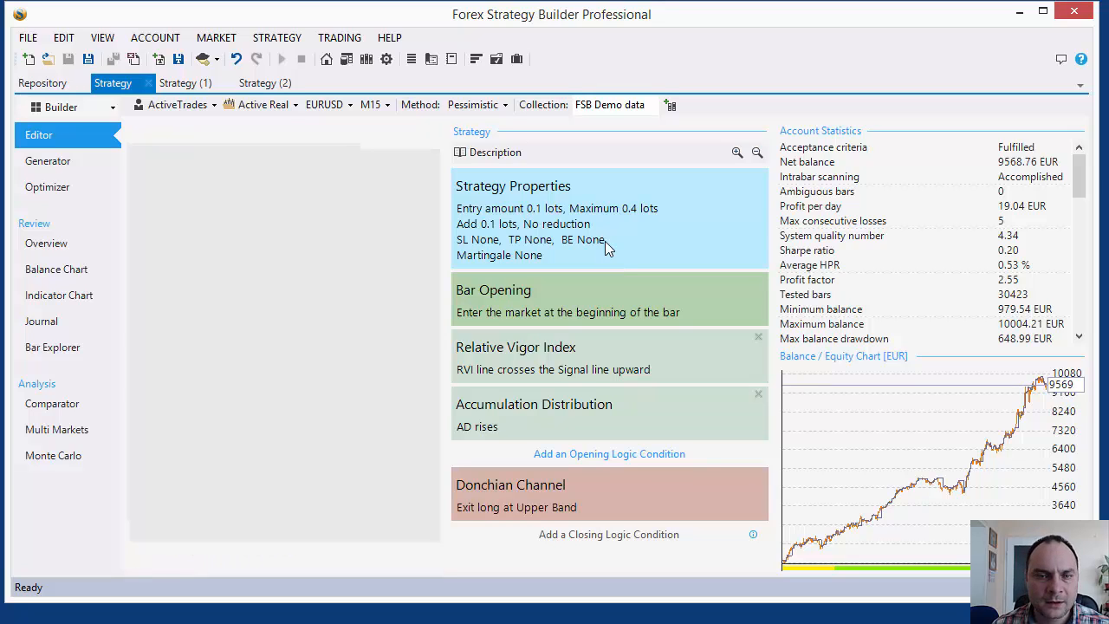
click(605, 241)
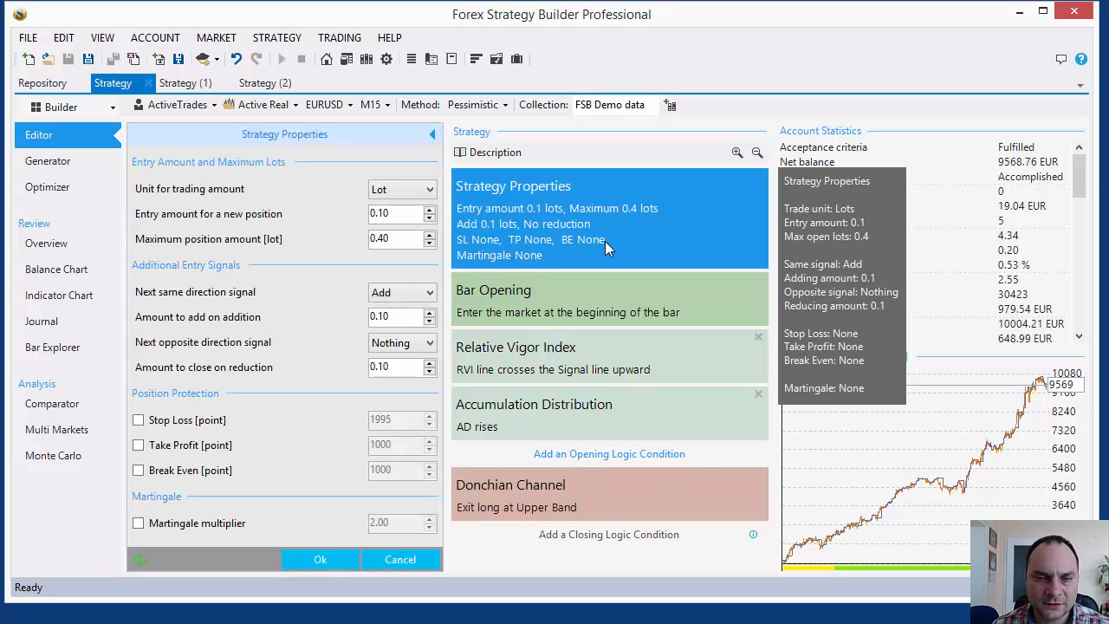
click(399, 293)
click(394, 311)
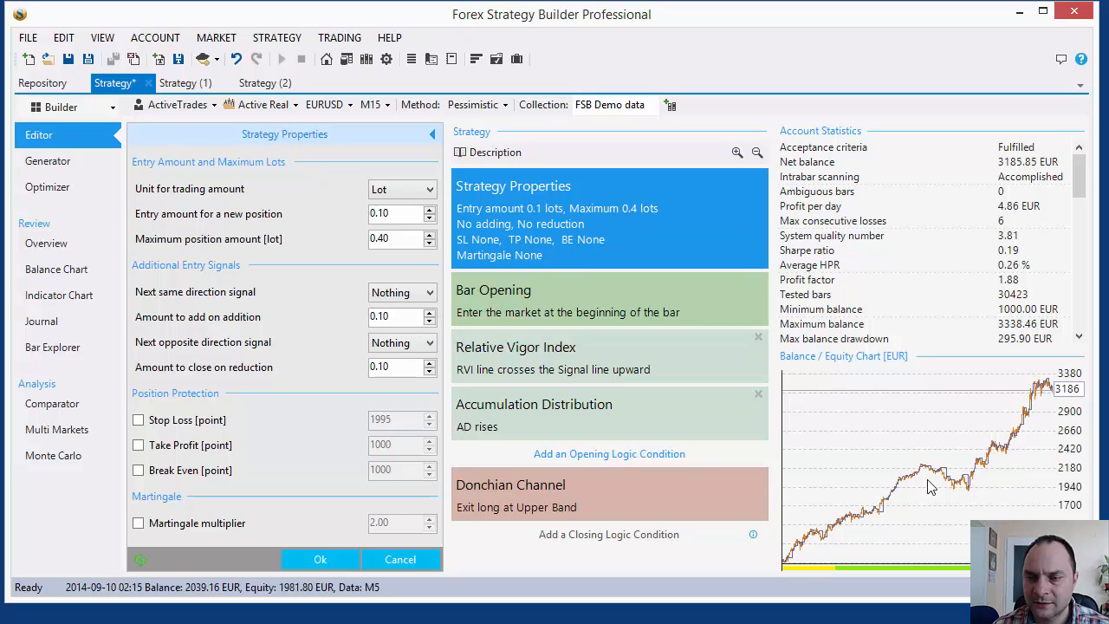
click(390, 293)
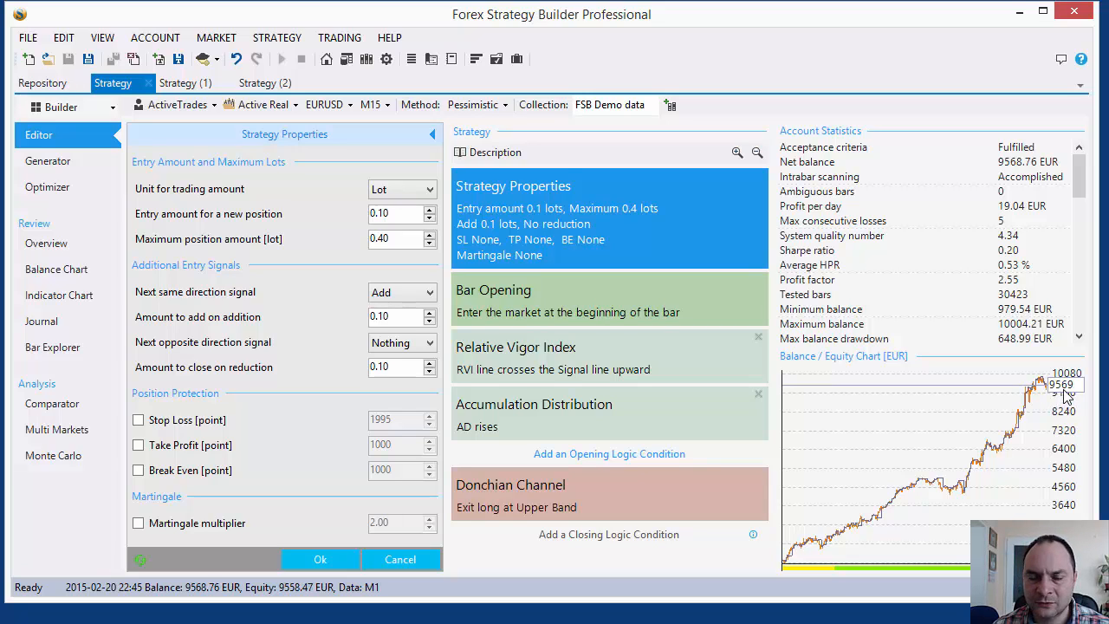
click(400, 292)
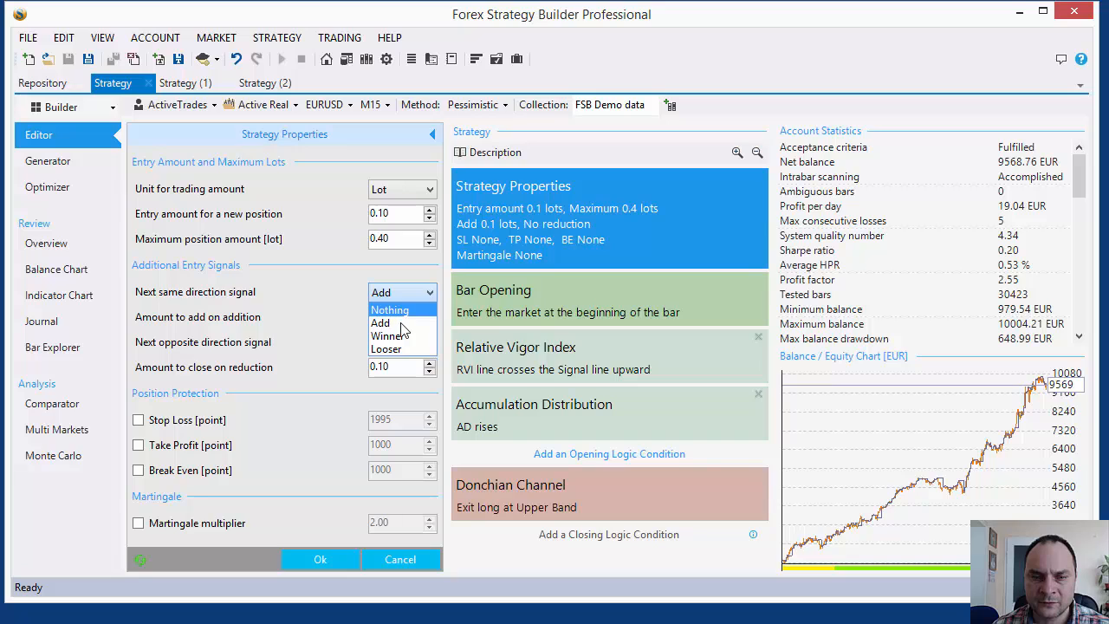
click(389, 310)
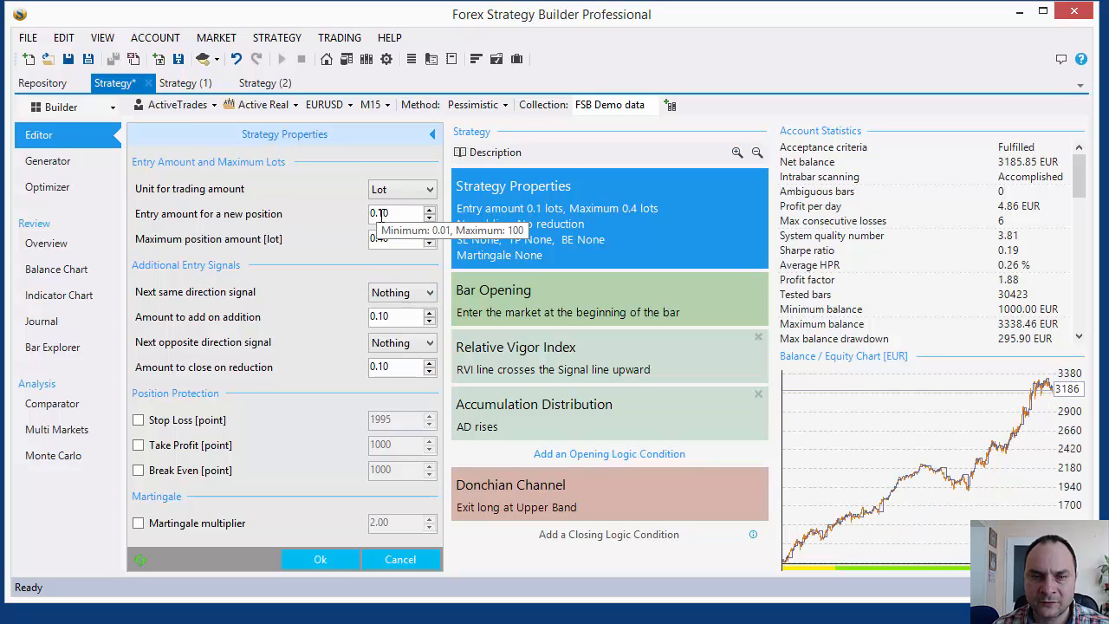
Try an entry amount of 0.40 lots for a new position, and set it back to 0.10.
double_click(383, 214)
text(40)
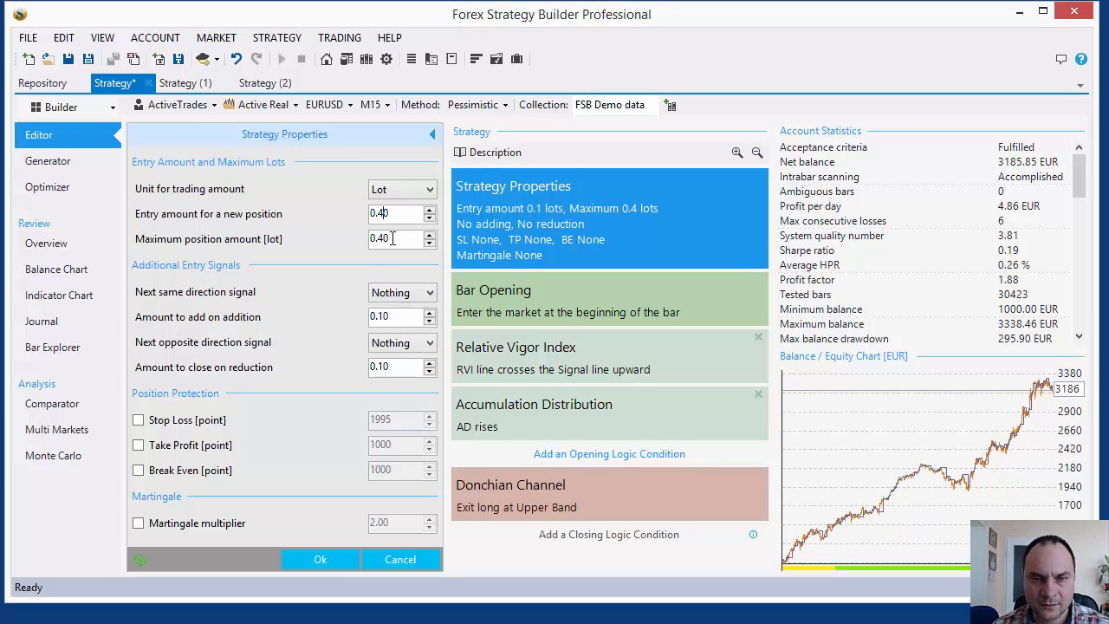
click(394, 244)
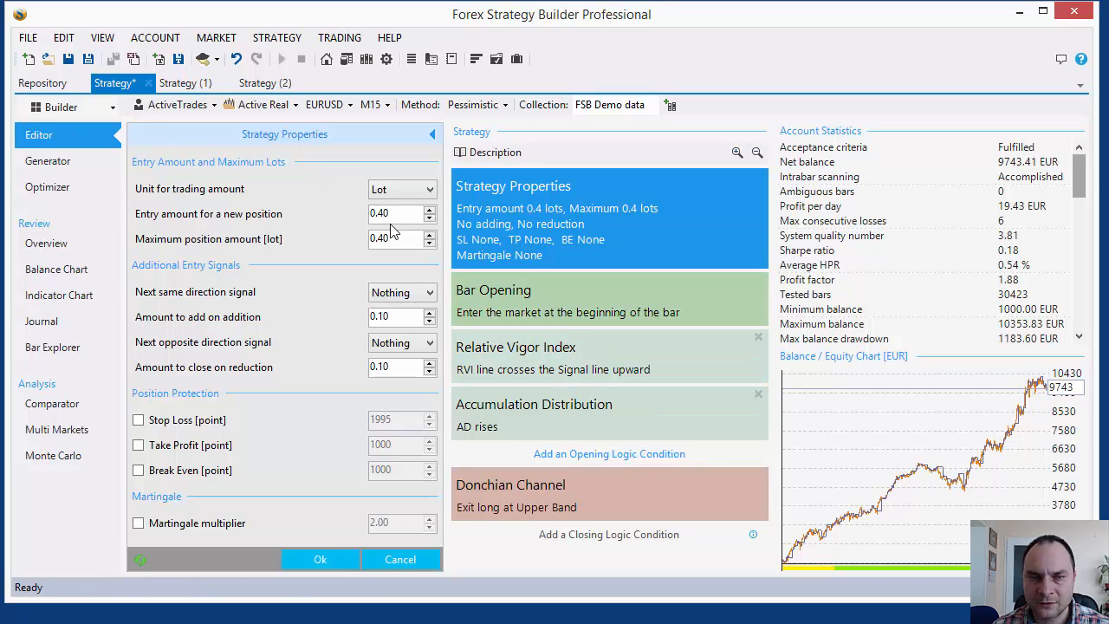
drag(380, 214, 383, 215)
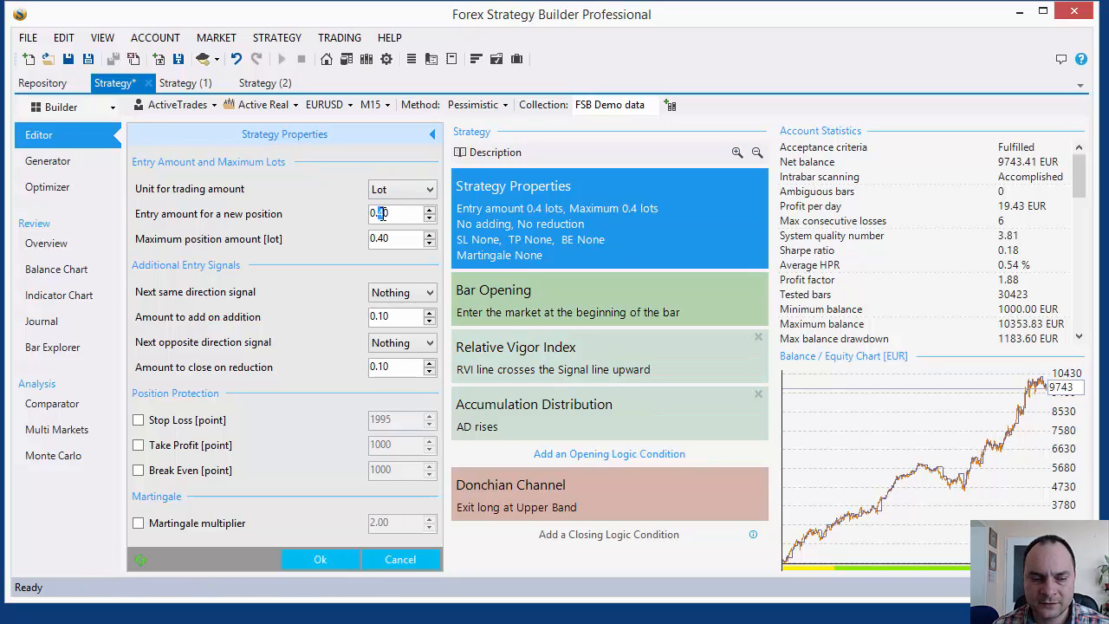
text(1)
Set the next same direction signal to Add and accept the strategy properties.
click(394, 293)
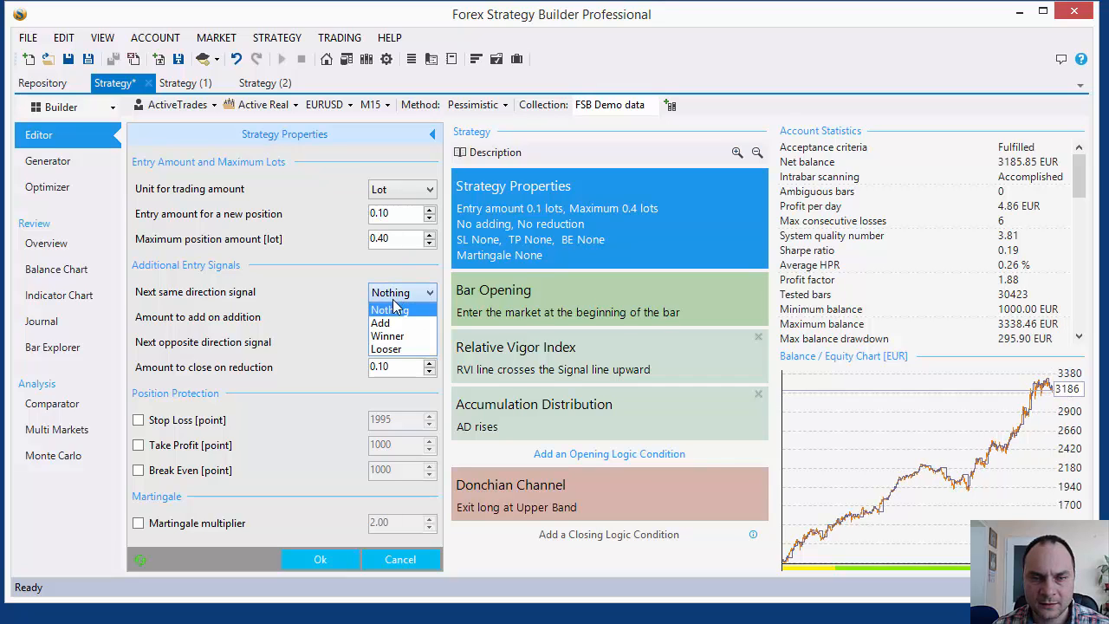
click(391, 327)
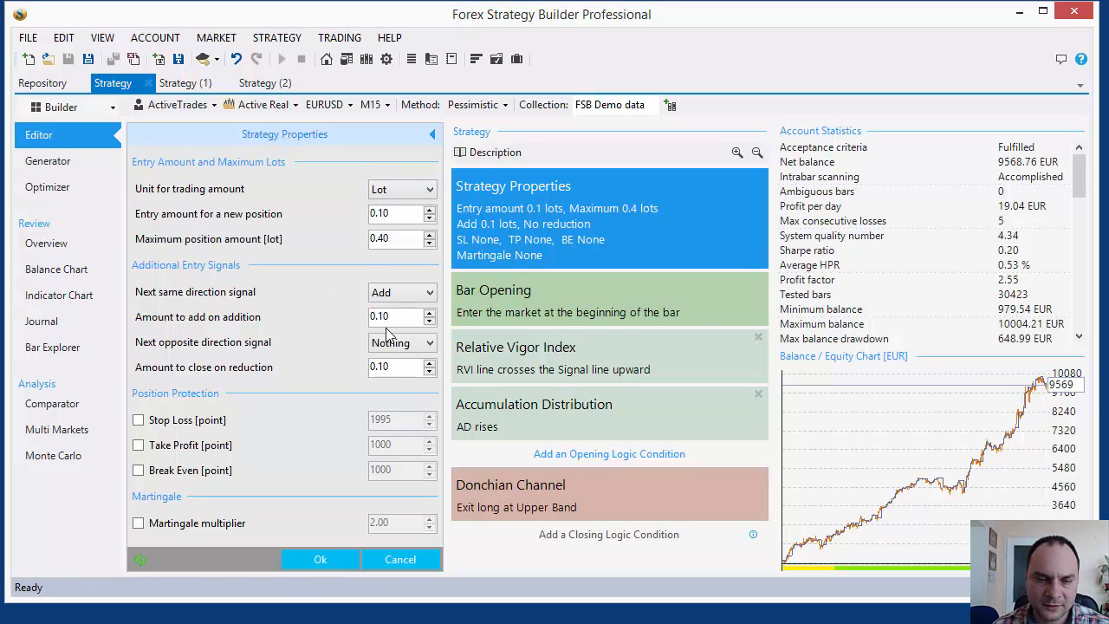
click(320, 560)
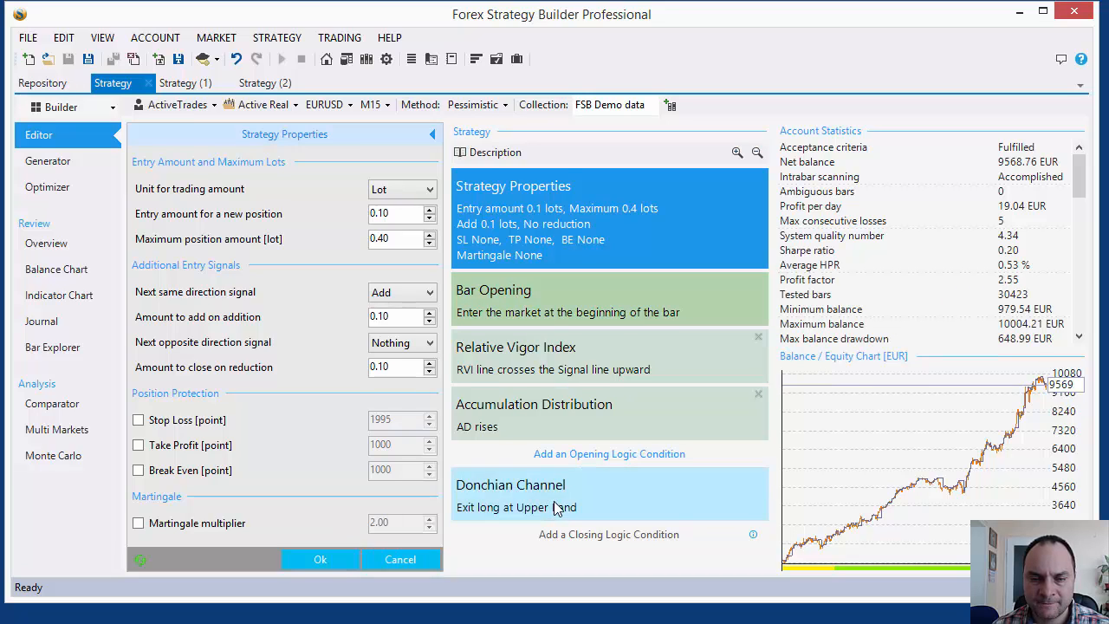
click(294, 559)
Try a shift of 0 in the Donchian Channel closing point, and restore it to 180.
click(500, 491)
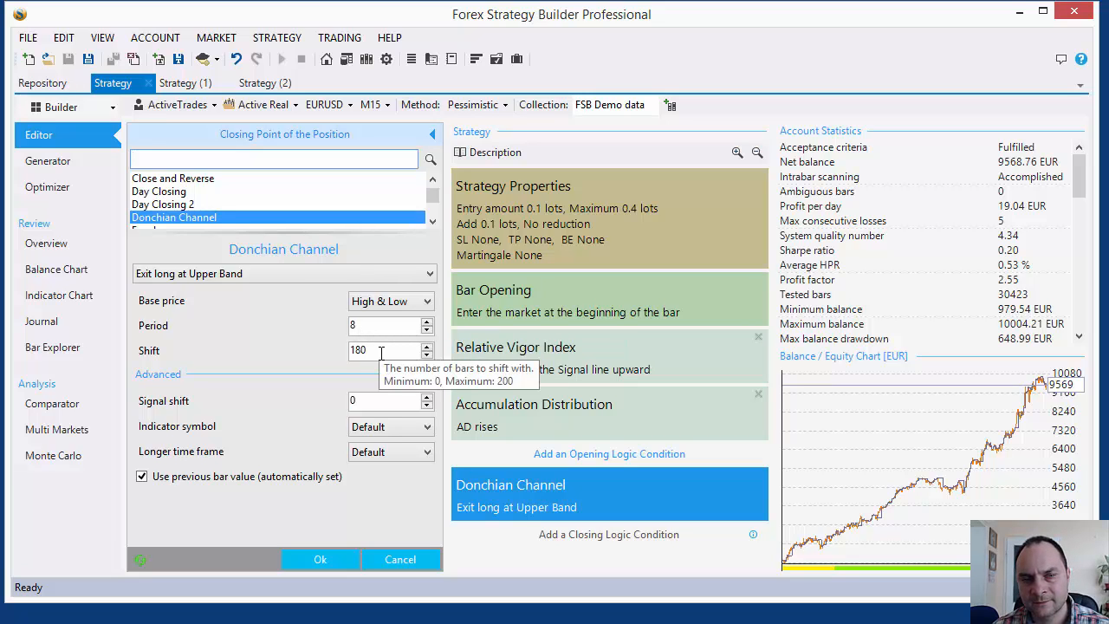
drag(381, 351, 297, 344)
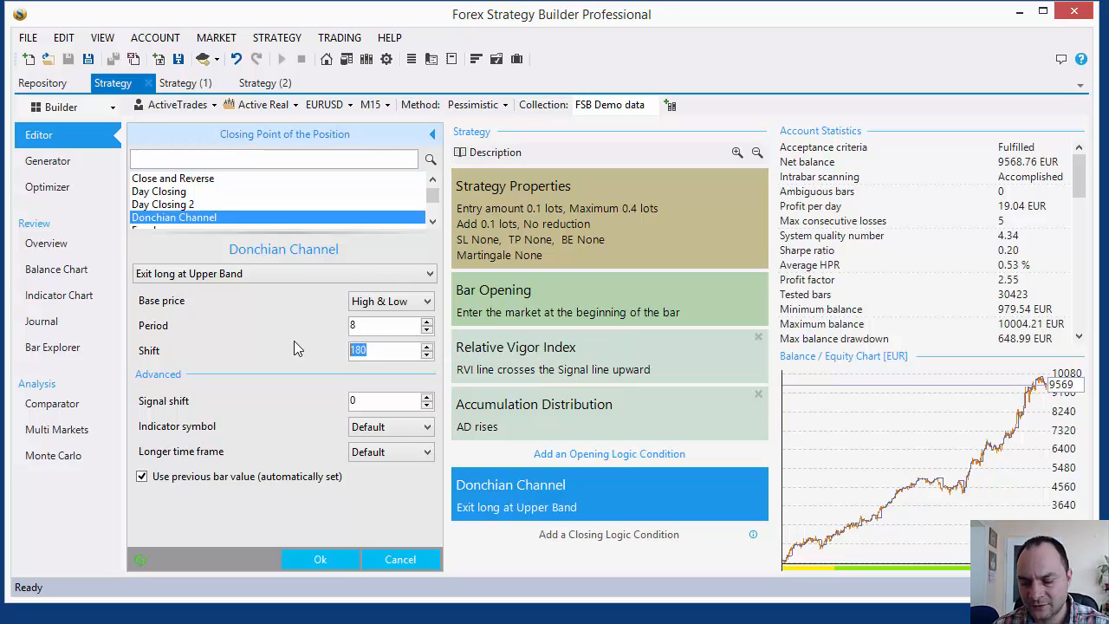
text(0)
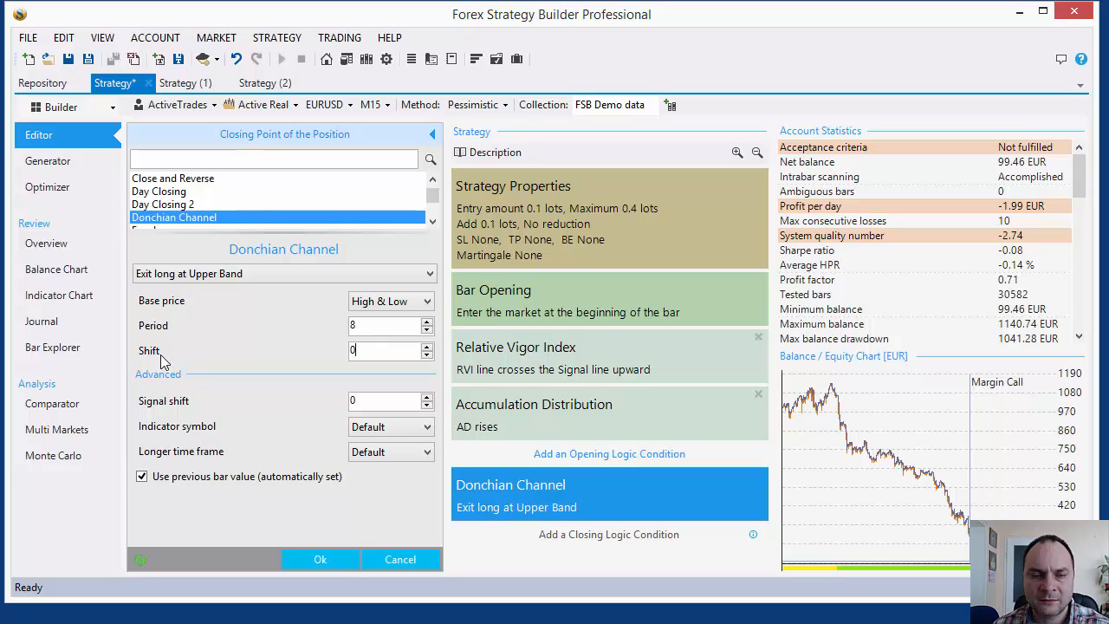
double_click(355, 327)
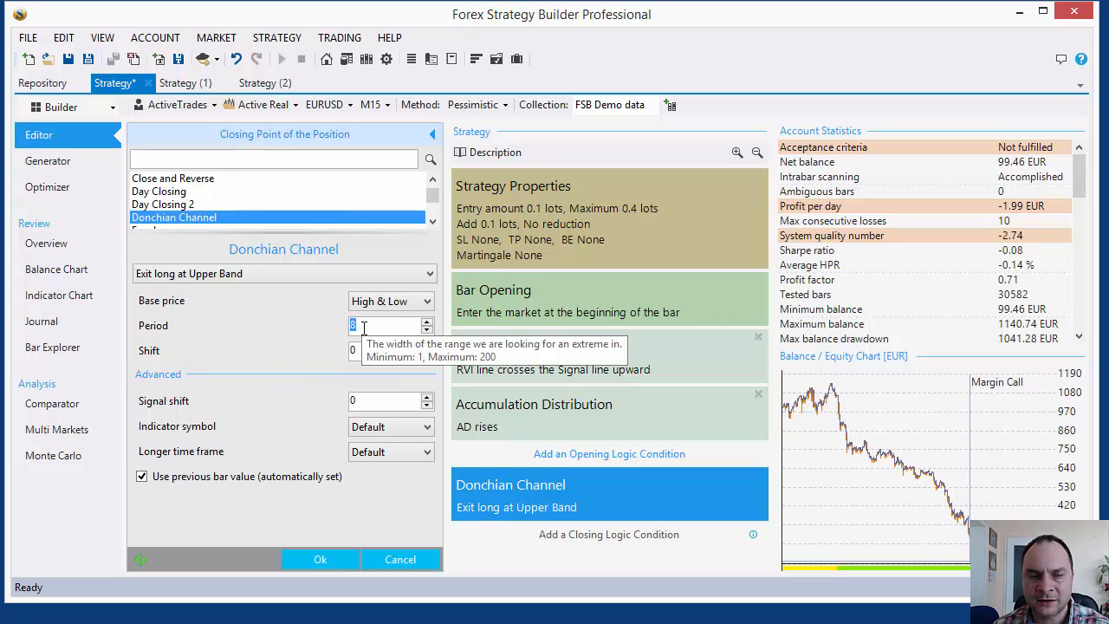
key(Tab)
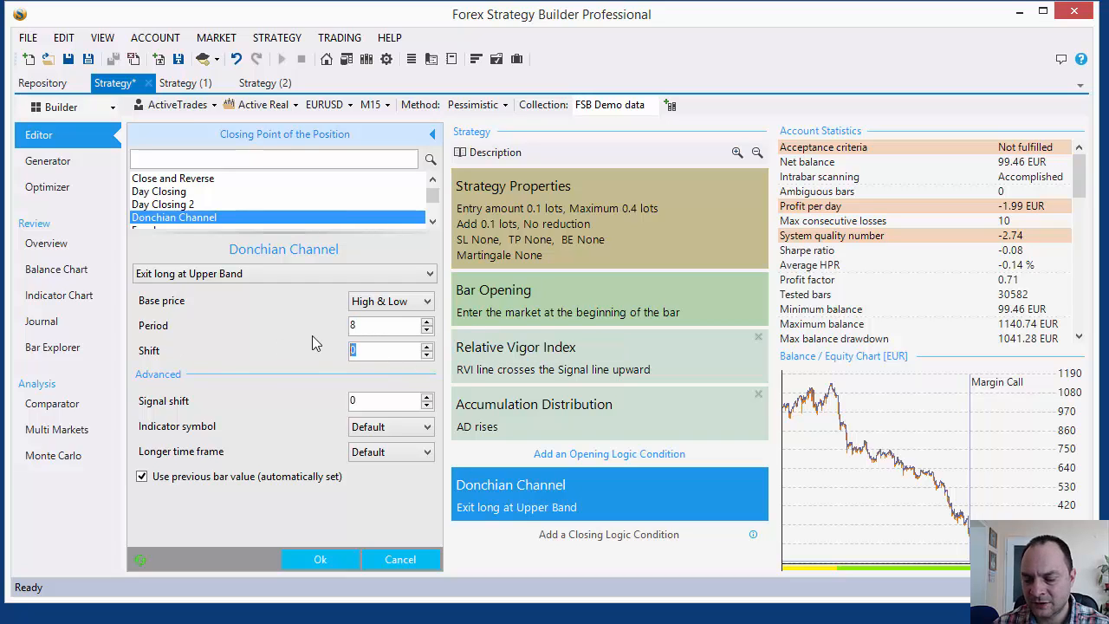
text(180)
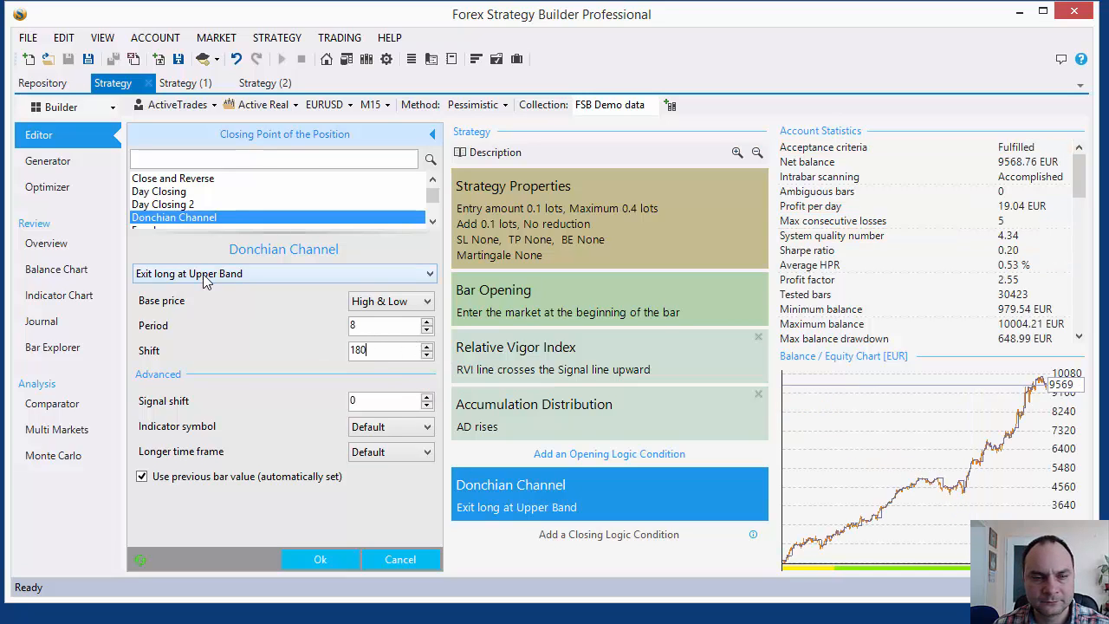
Try Donchian Channel shifts of 150, 250 and 200, and return the shift to 180.
drag(370, 351, 292, 363)
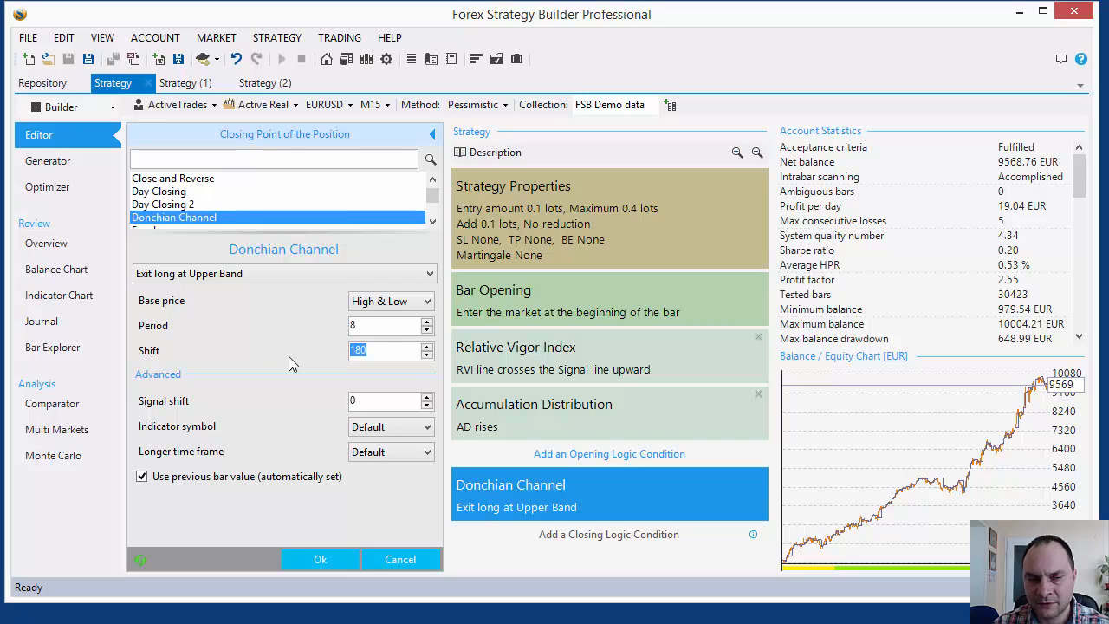
text(150)
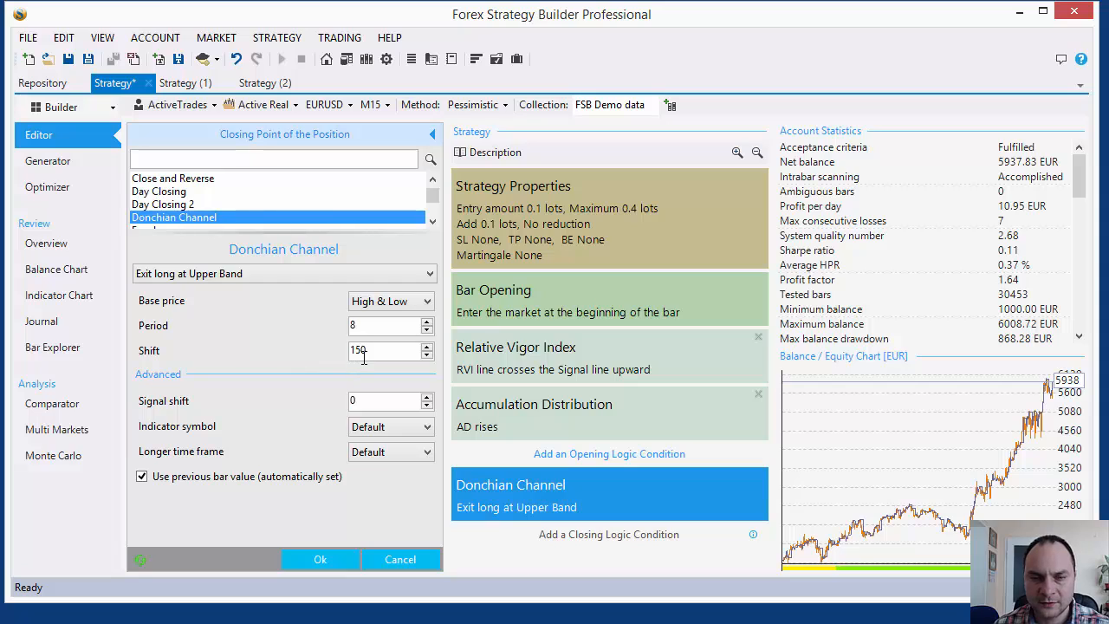
drag(378, 351, 230, 351)
text(250)
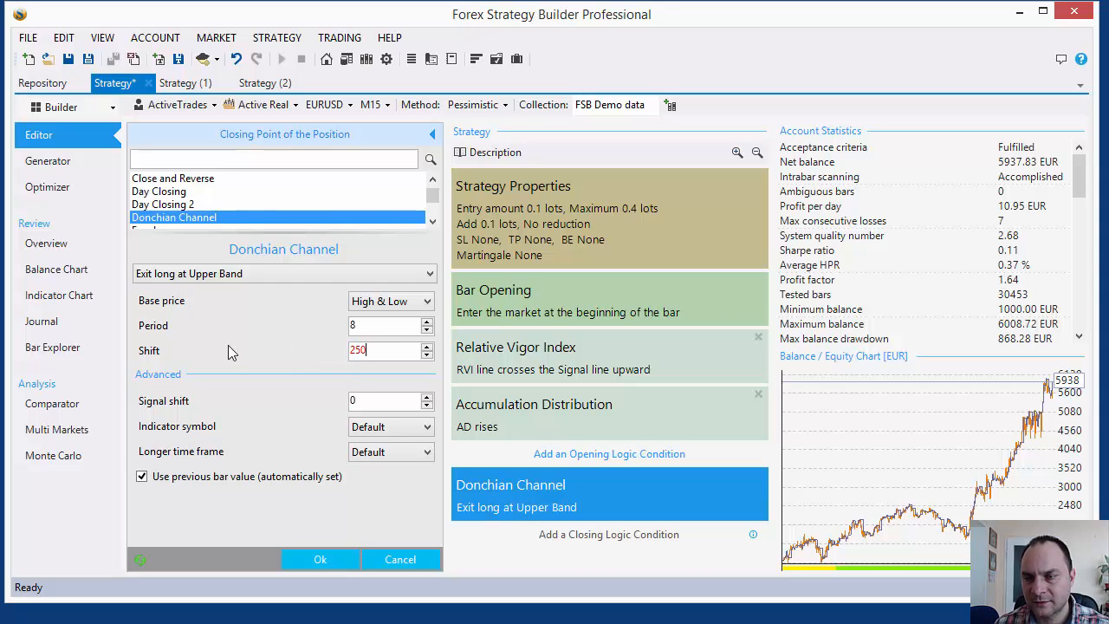
drag(396, 350, 313, 360)
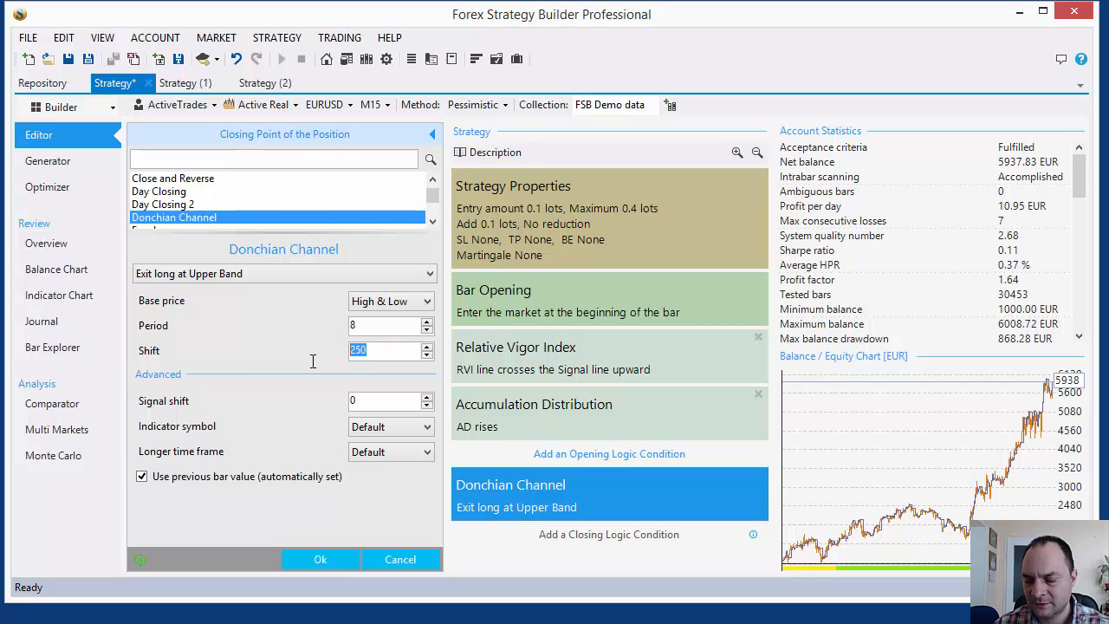
text(20)
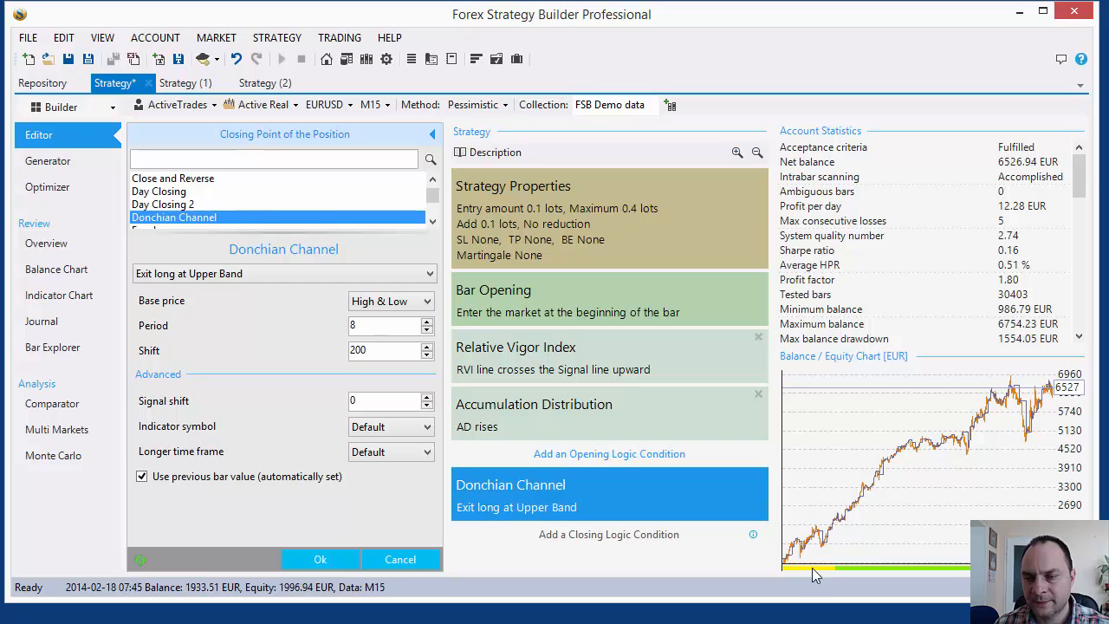
drag(371, 351, 288, 352)
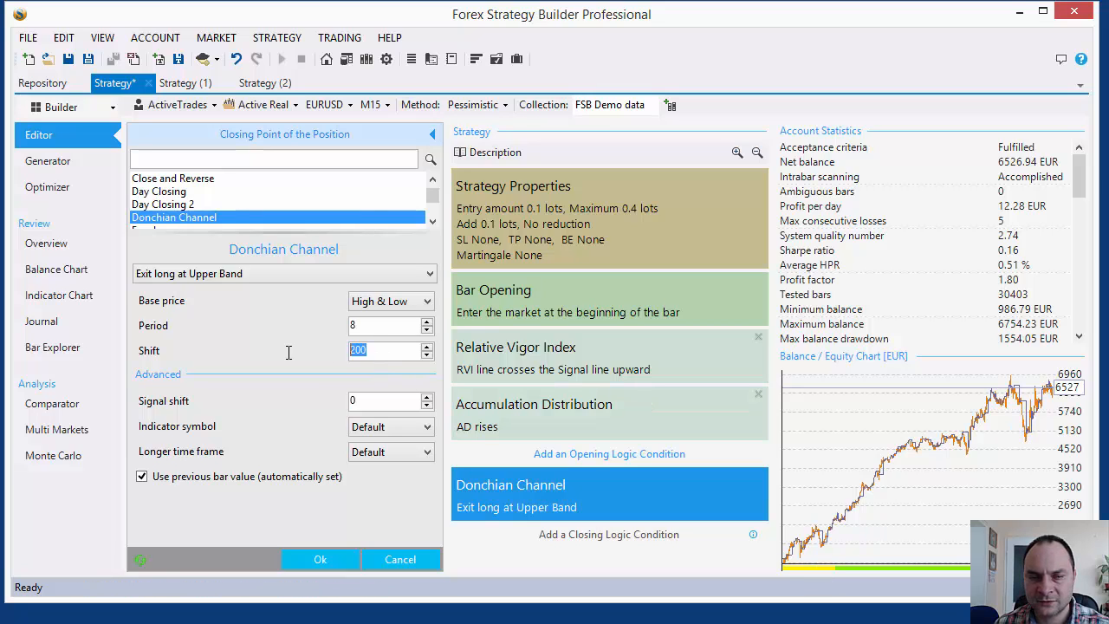
text(180)
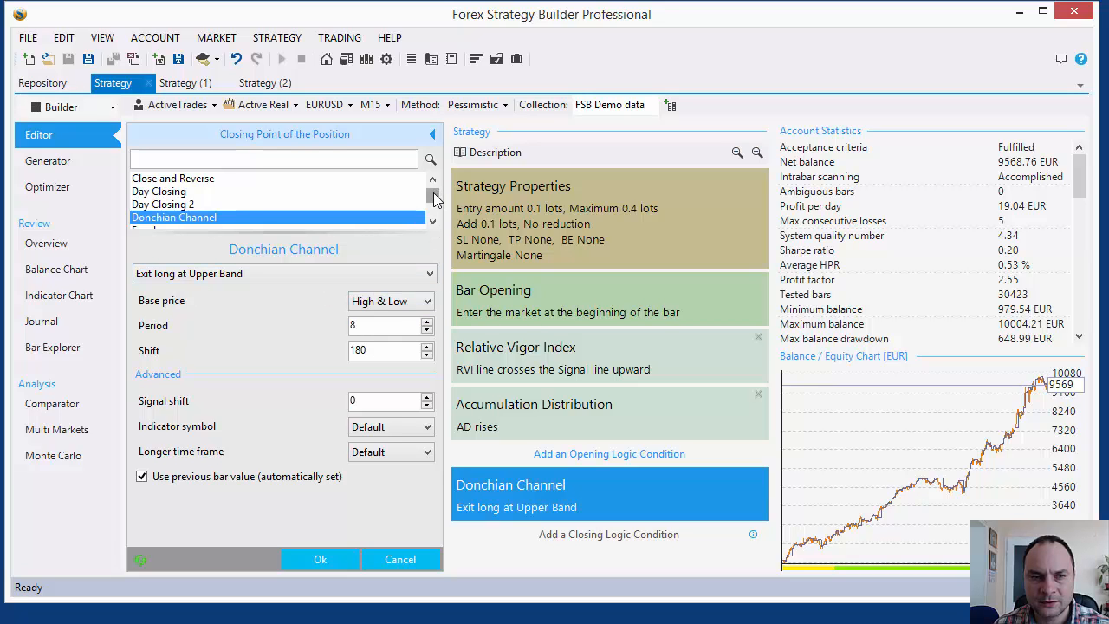
Try Day Closing as the position's closing point and cancel the replacement.
click(164, 192)
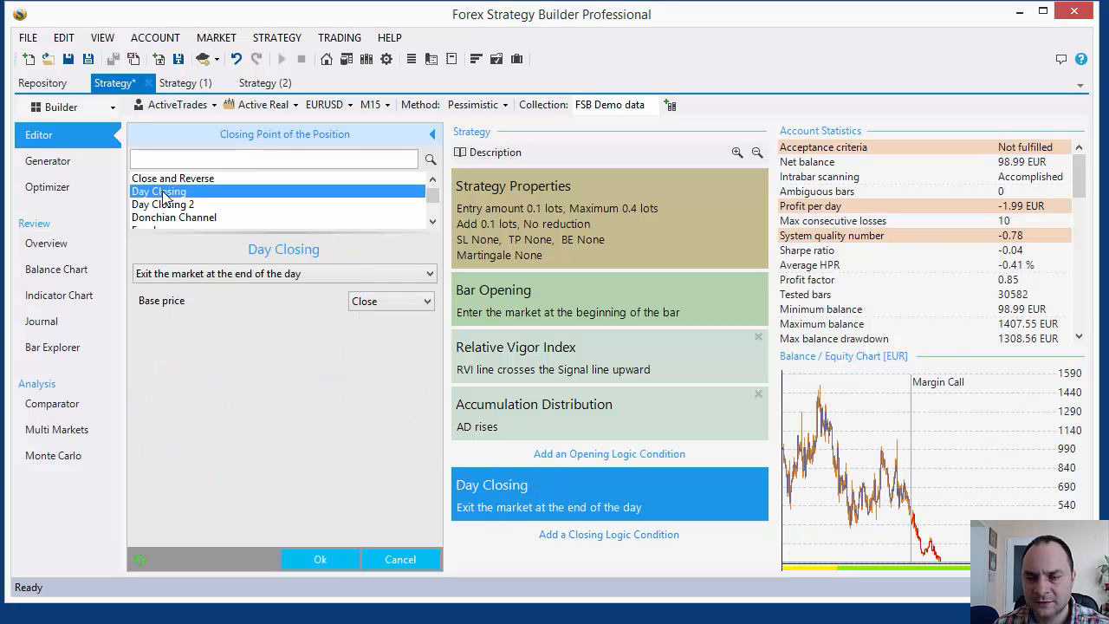
click(405, 559)
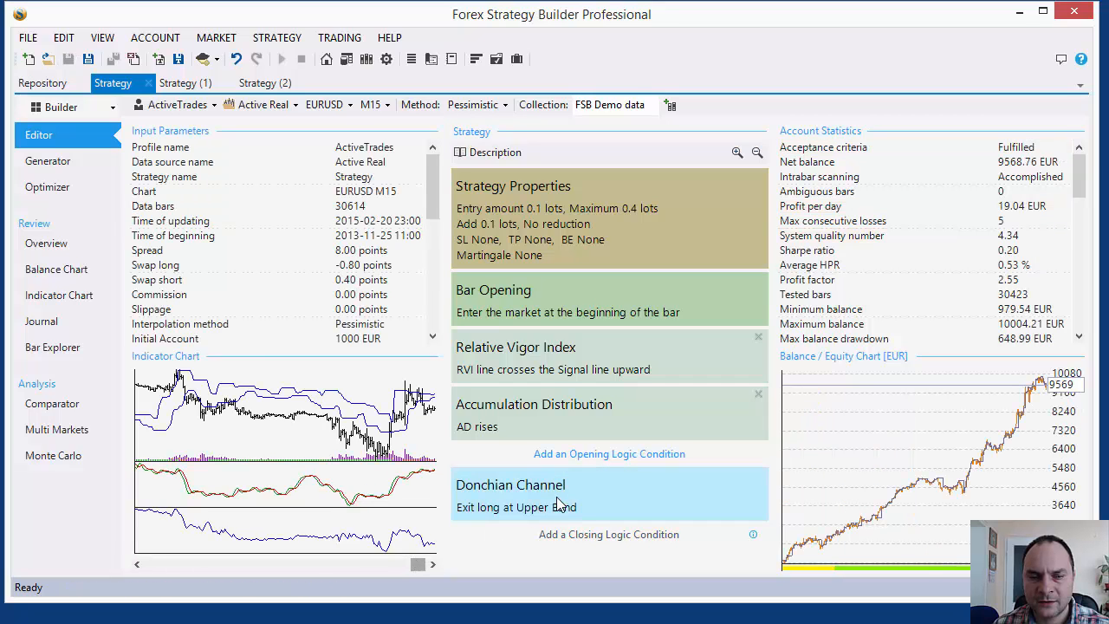
Enable Stop Loss and Take Profit in the Strategy Properties, and set the stop loss to 1000 points.
click(531, 209)
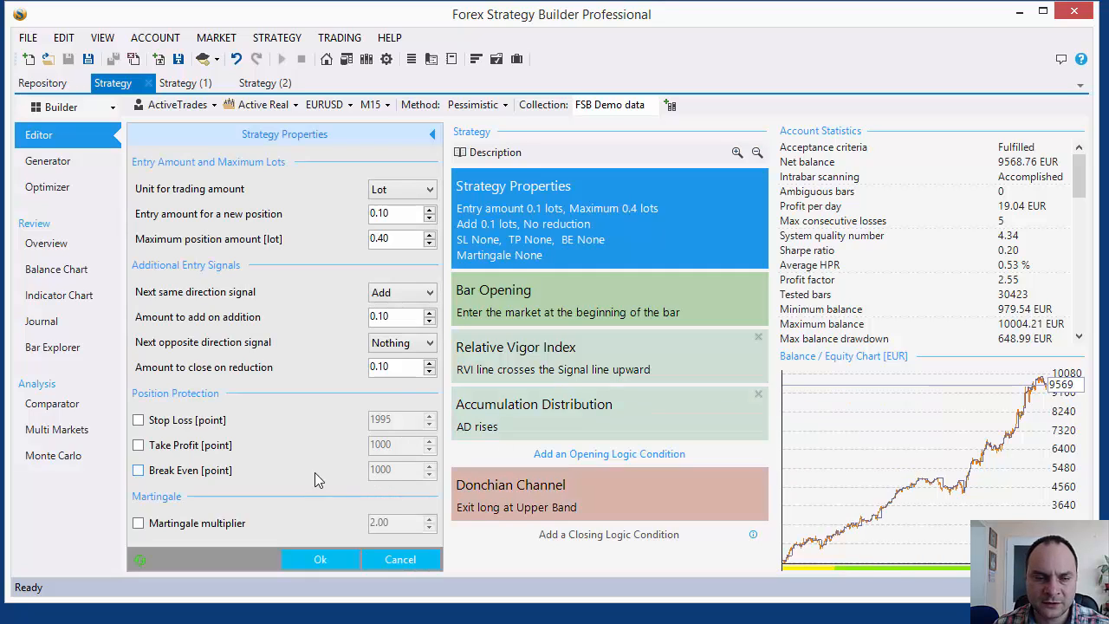
click(171, 421)
click(177, 447)
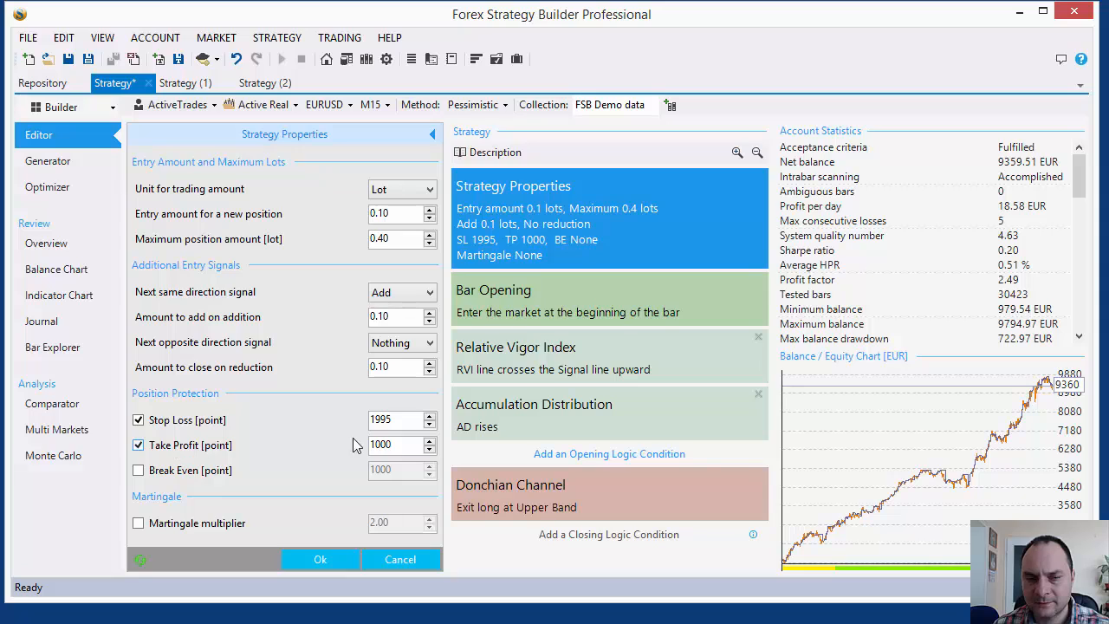
double_click(399, 419)
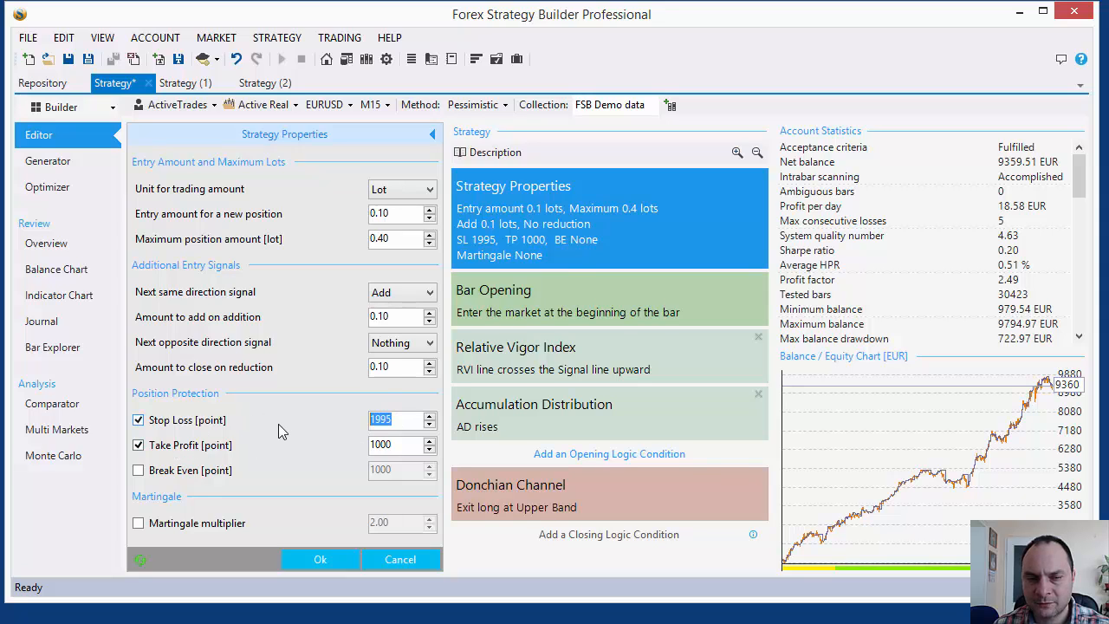
text(1000)
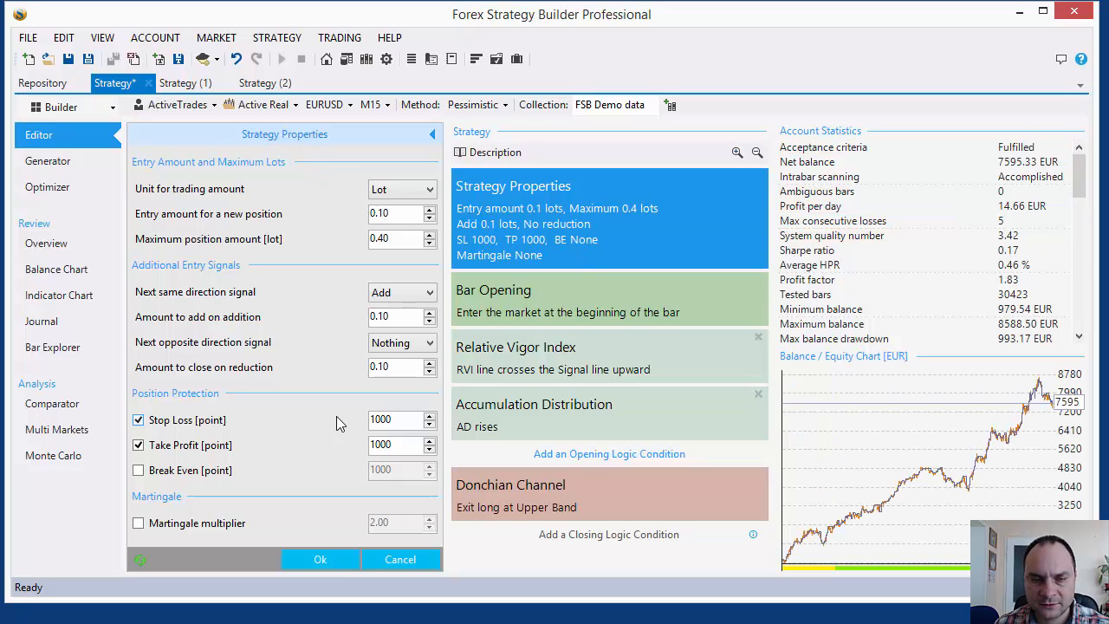
drag(384, 418, 369, 418)
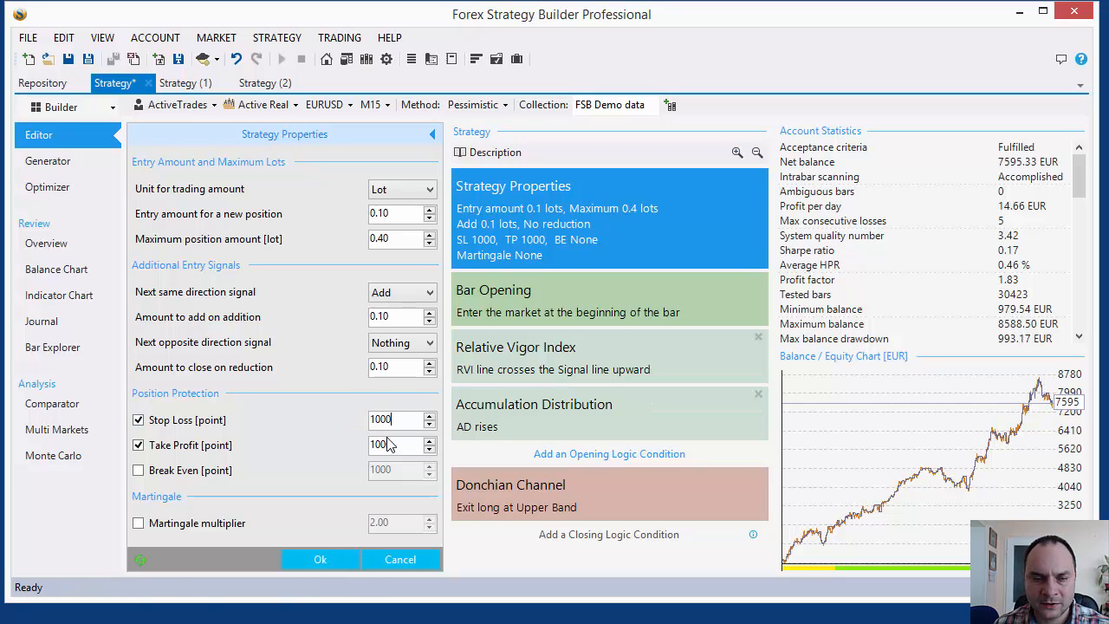
Try take profits of 500 and 600 points, set it back to 1000, and accept the strategy properties.
drag(407, 445, 229, 452)
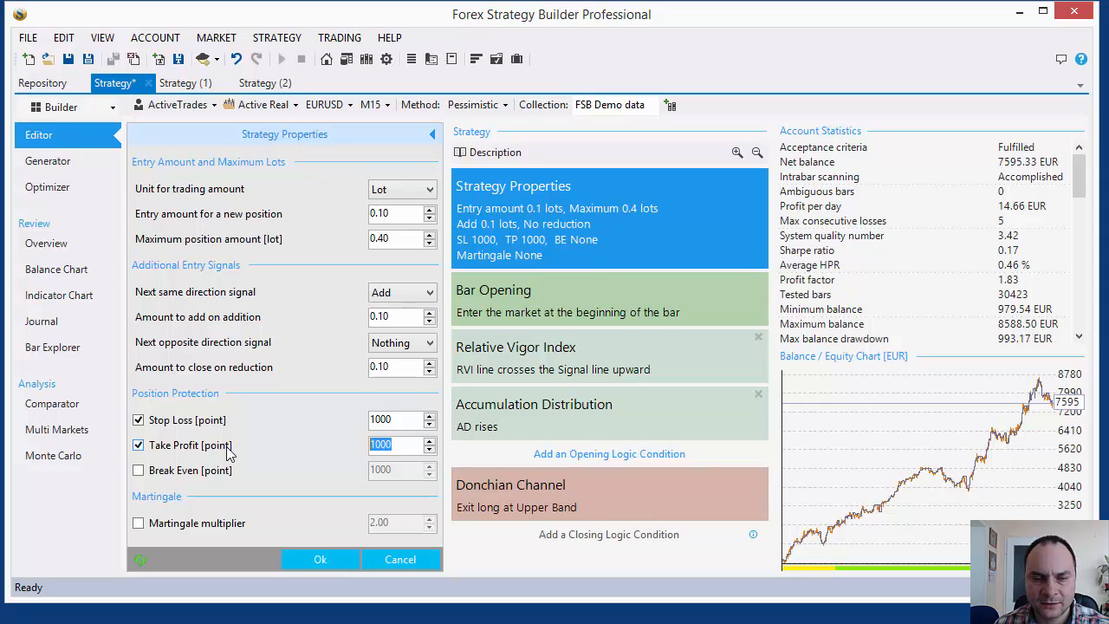
text(5)
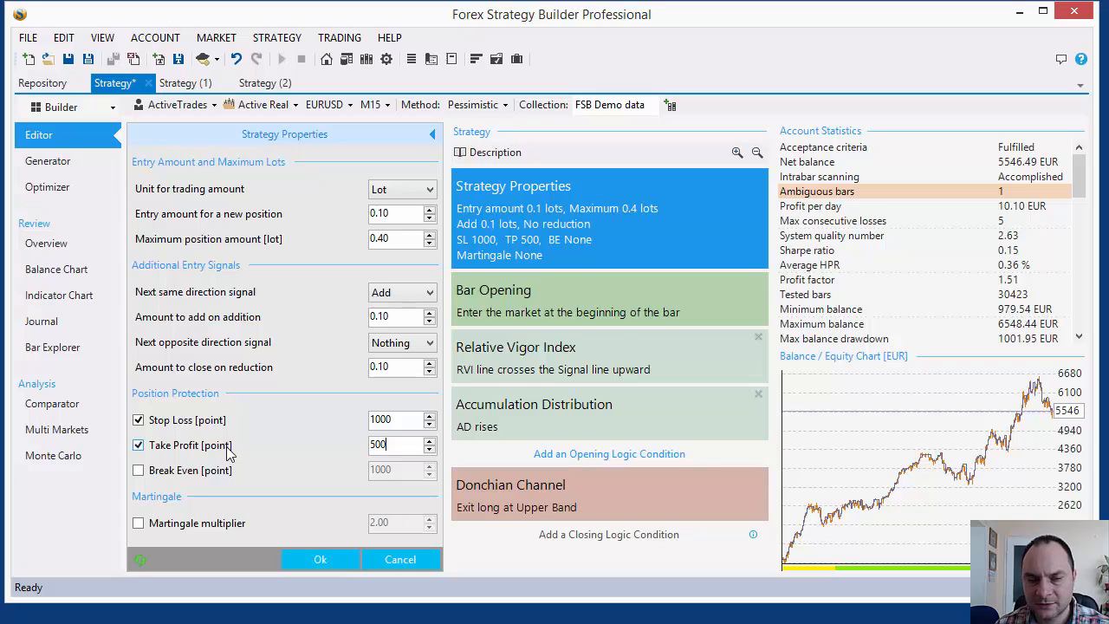
drag(394, 446, 258, 451)
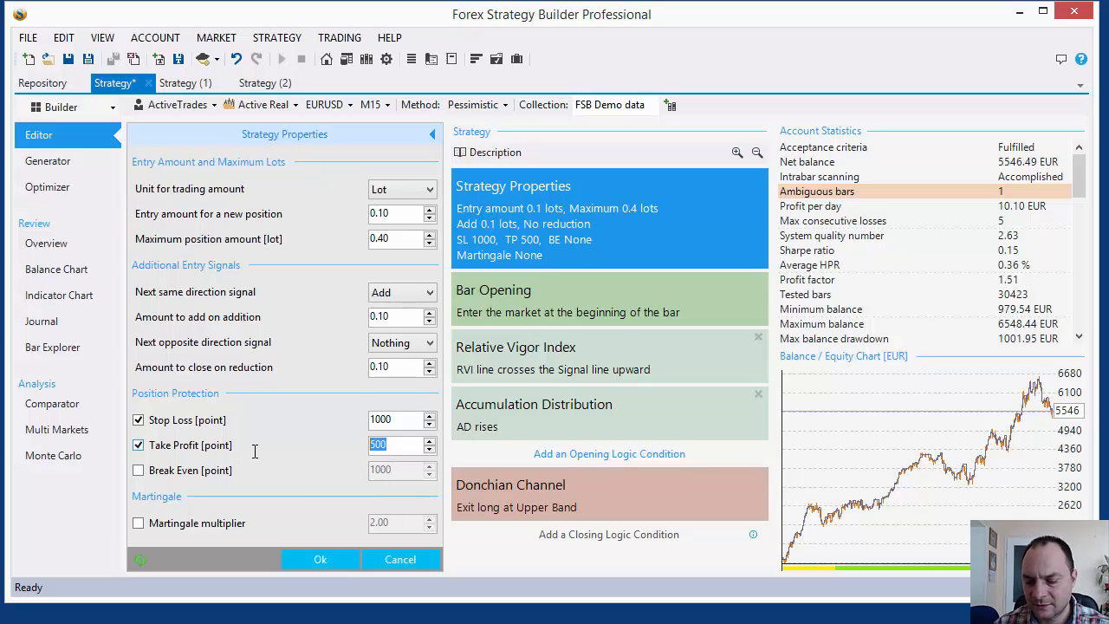
text(6)
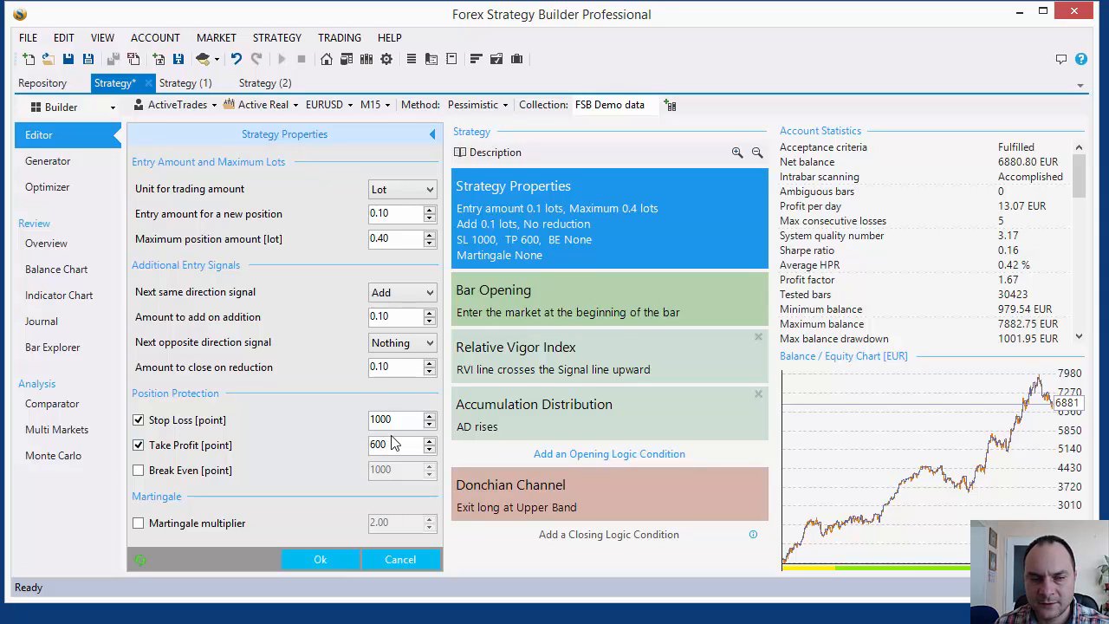
click(313, 448)
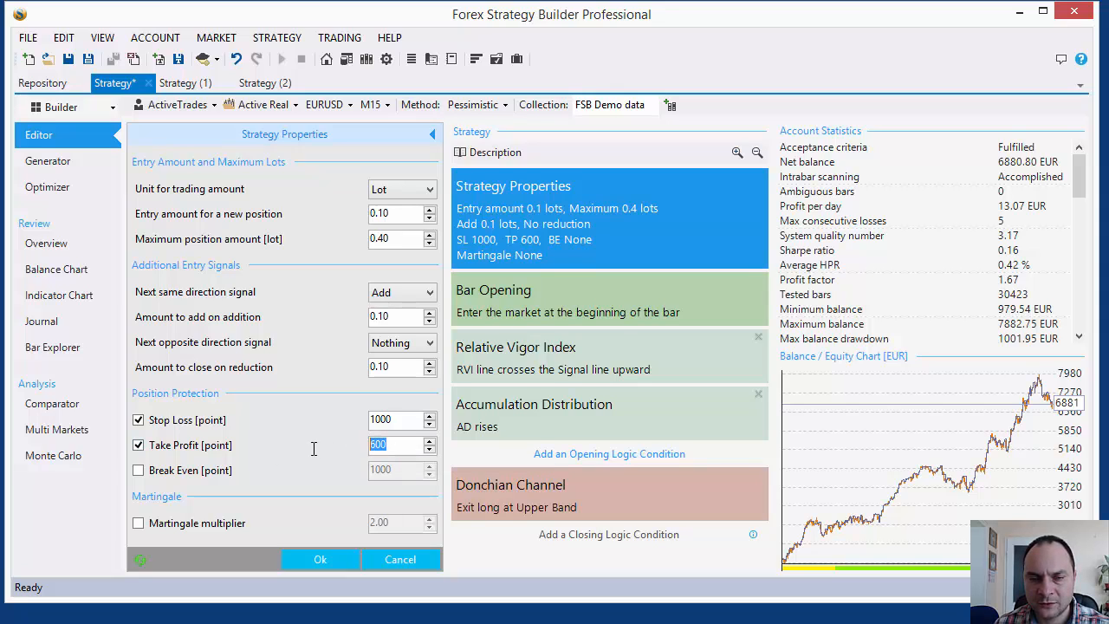
text(1000)
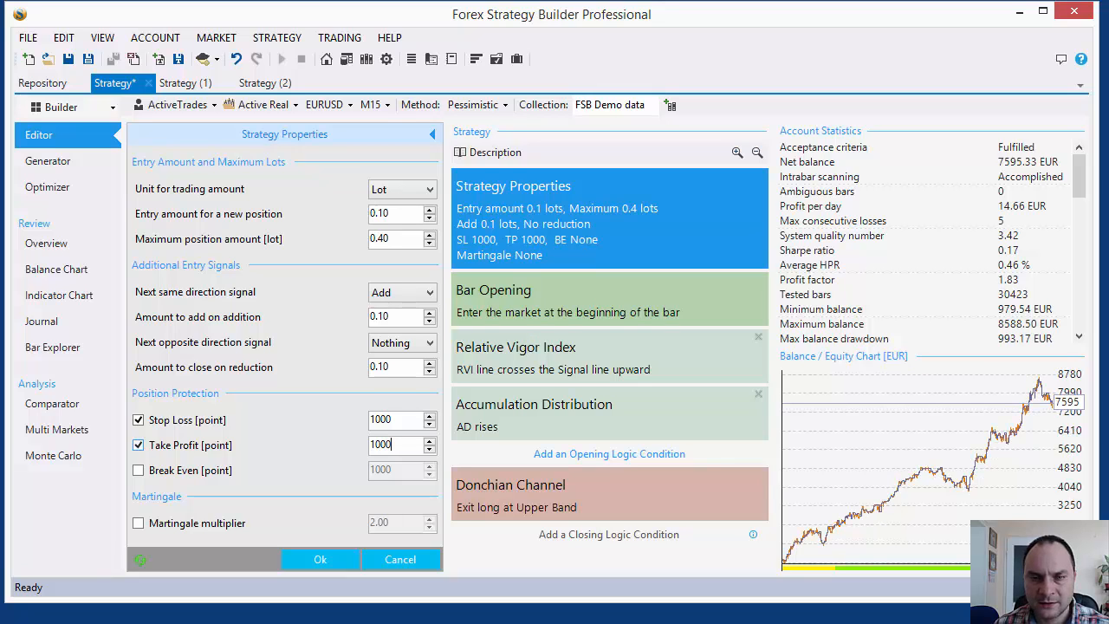
click(315, 562)
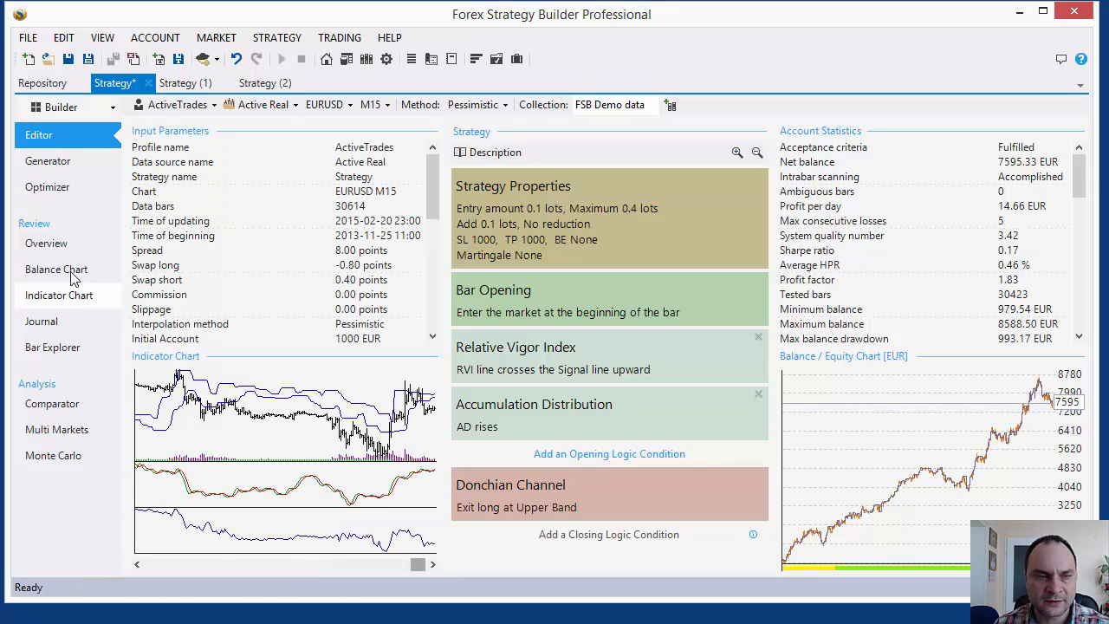
In the Optimizer, select the Stop Loss and Take Profit parameters for optimization.
click(49, 196)
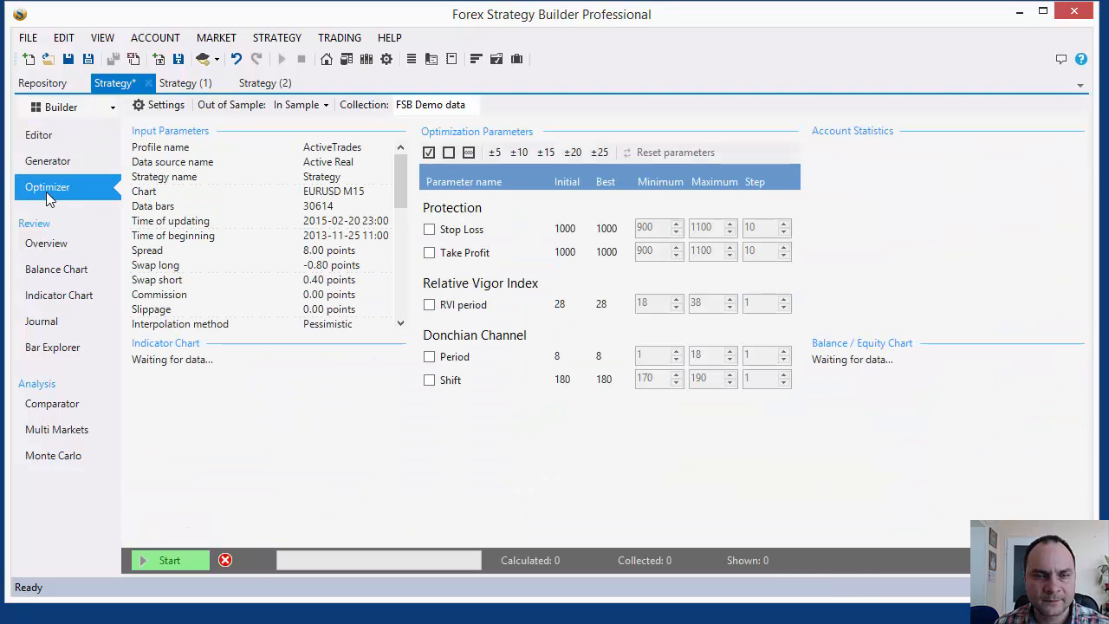
click(429, 230)
click(428, 252)
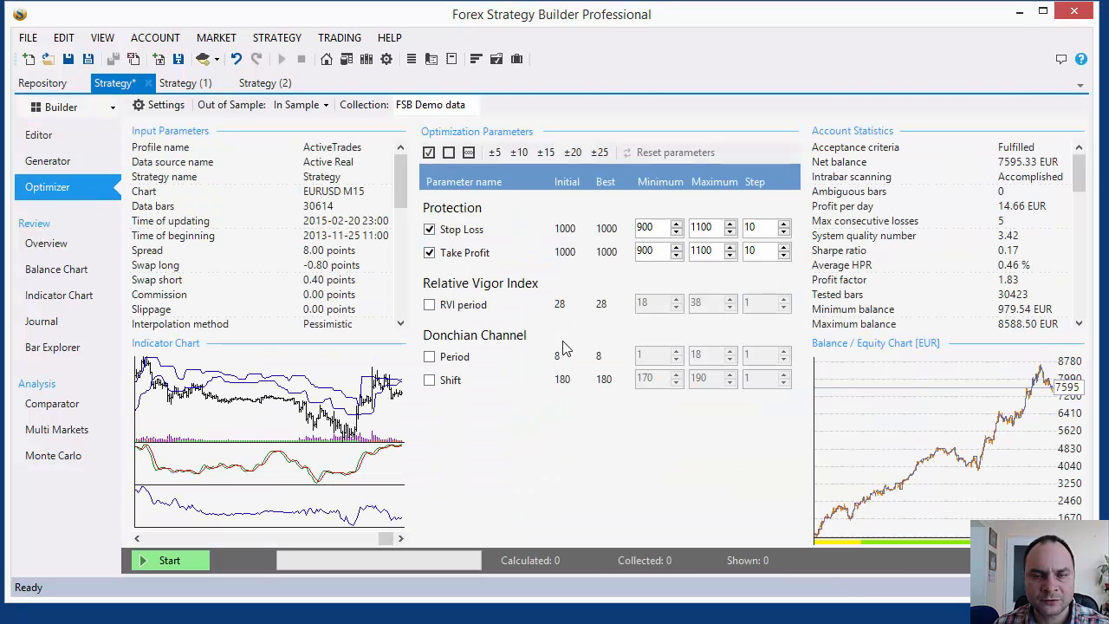
Set the optimization range of both Stop Loss and Take Profit to a minimum of 200 and a maximum of 1500.
double_click(657, 232)
text(2)
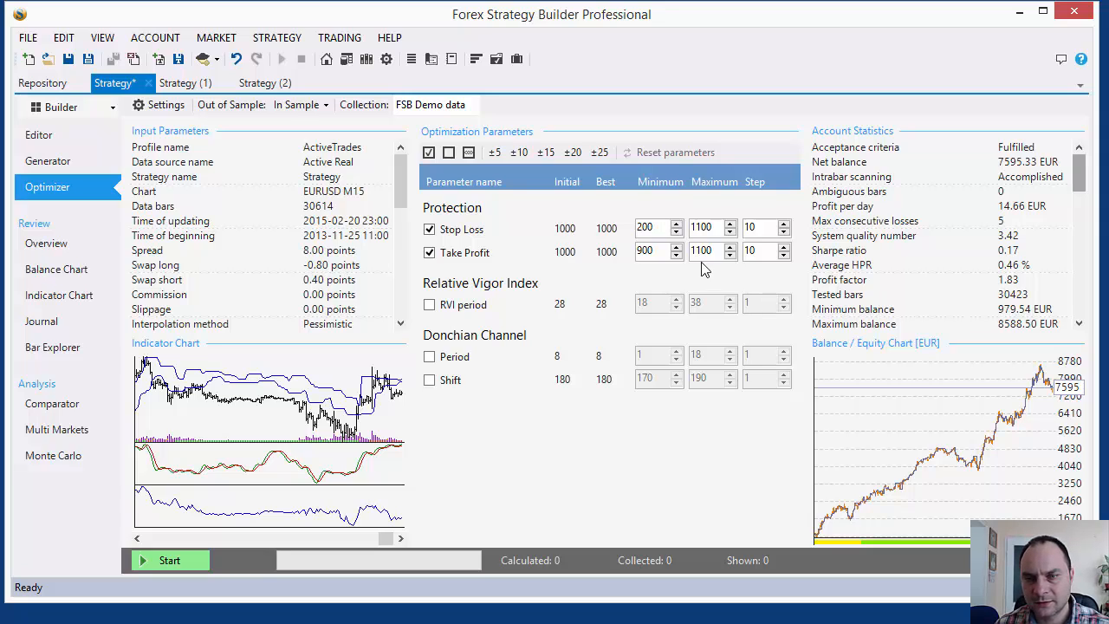
double_click(657, 252)
text(2)
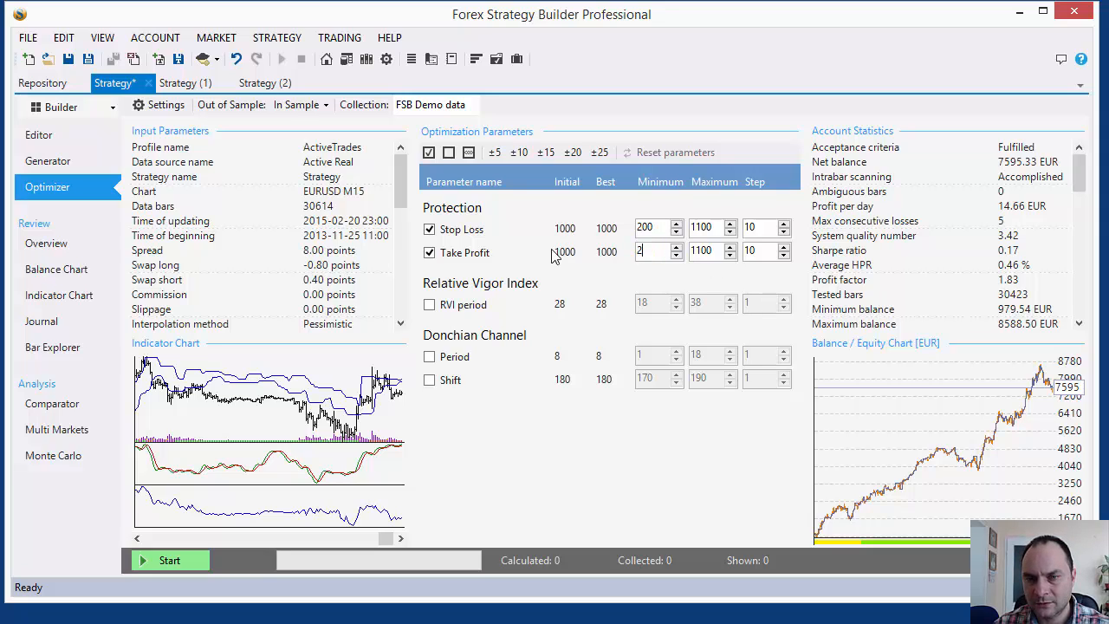
double_click(704, 227)
text(150)
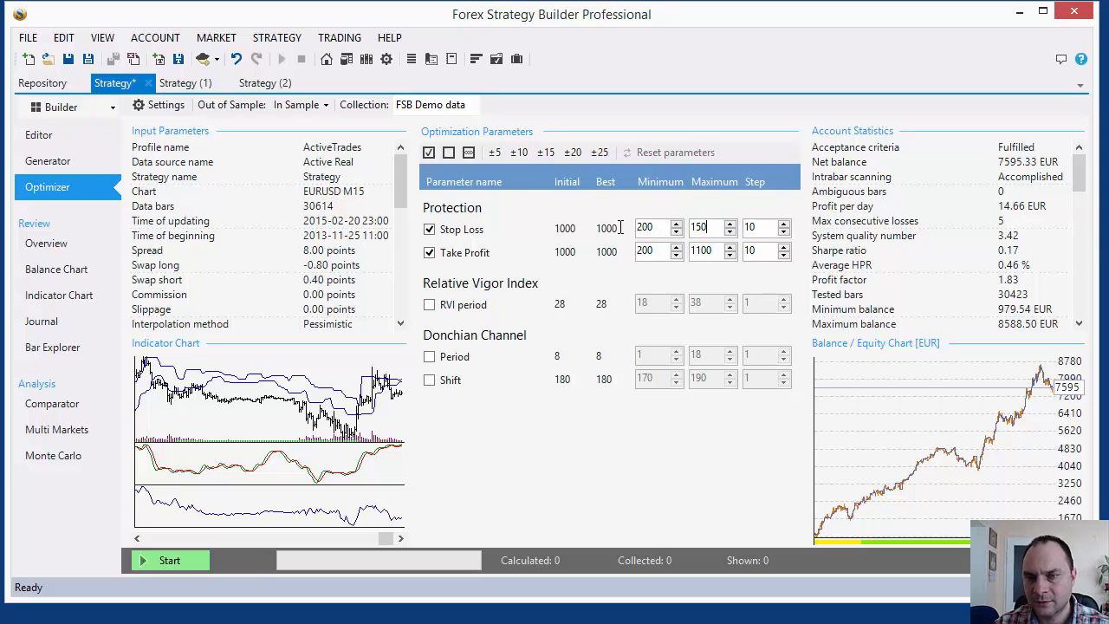
double_click(715, 250)
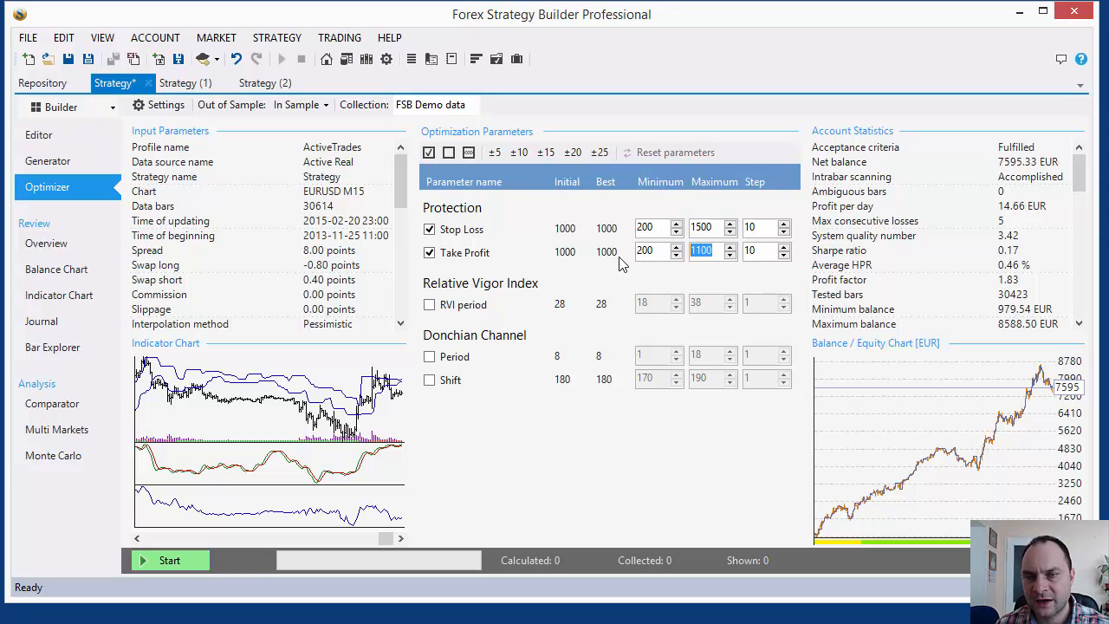
text(150)
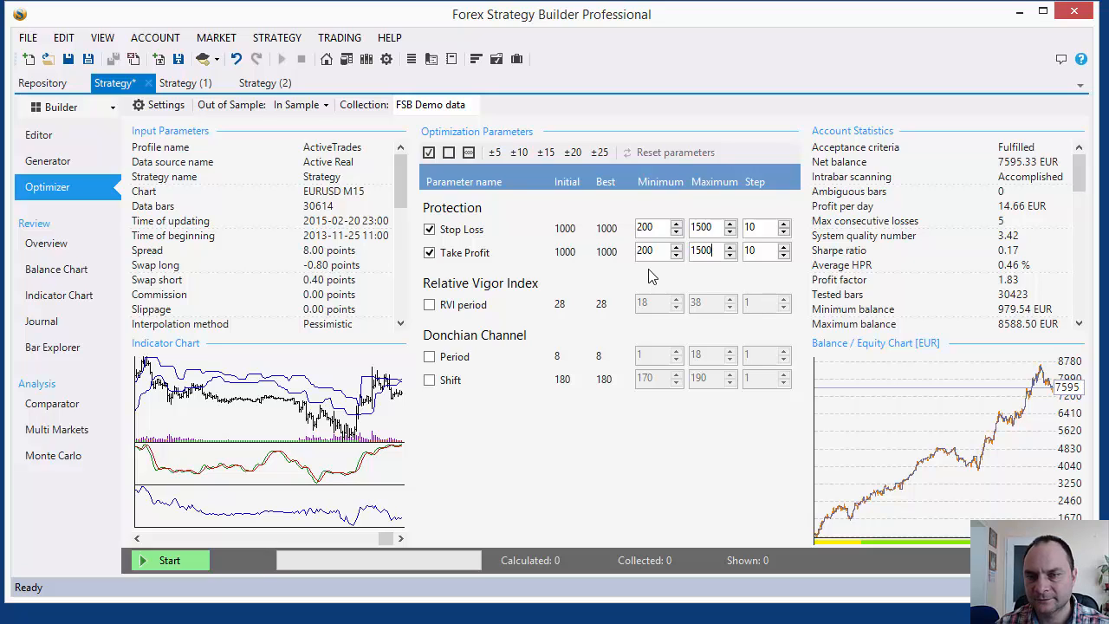
Set the optimization step of Stop Loss and Take Profit to 100 and run the optimization.
click(762, 226)
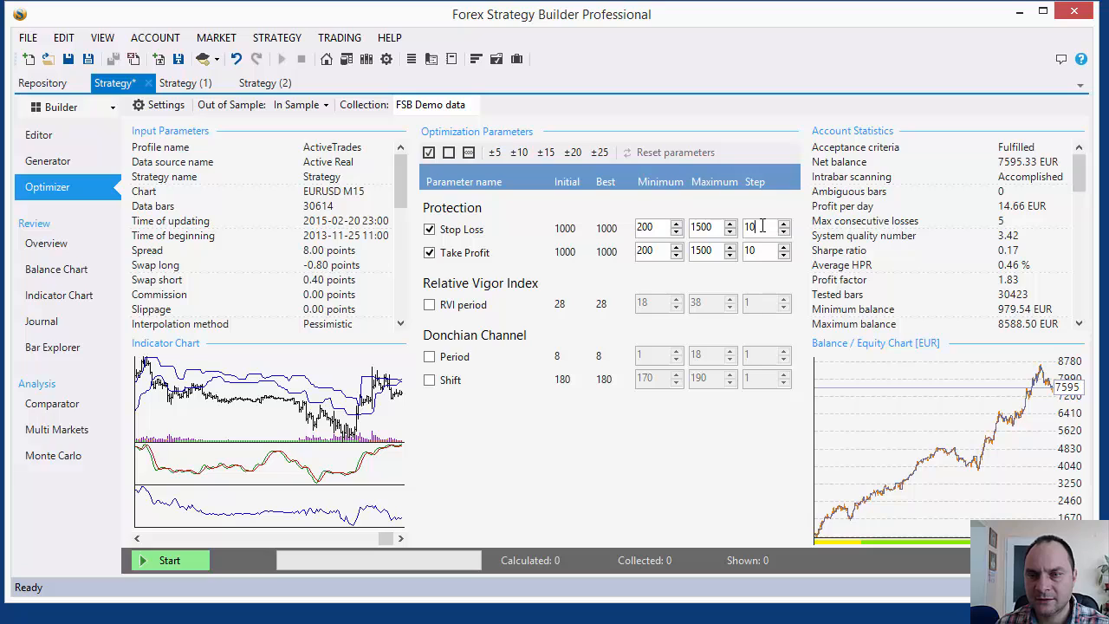
text(0)
click(764, 250)
text(0)
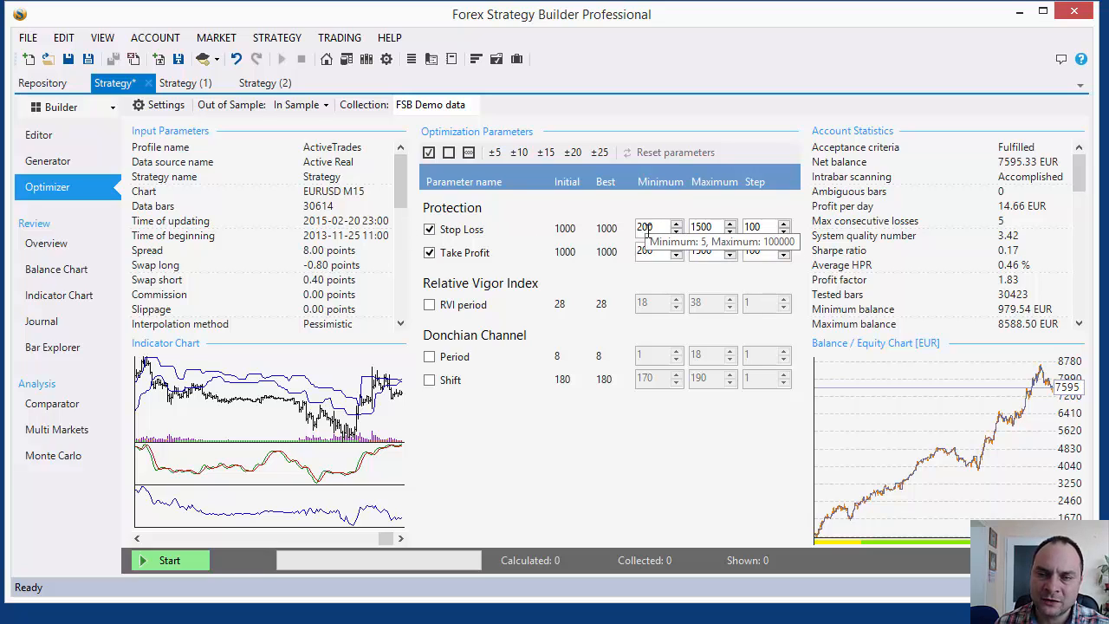
double_click(702, 226)
click(719, 227)
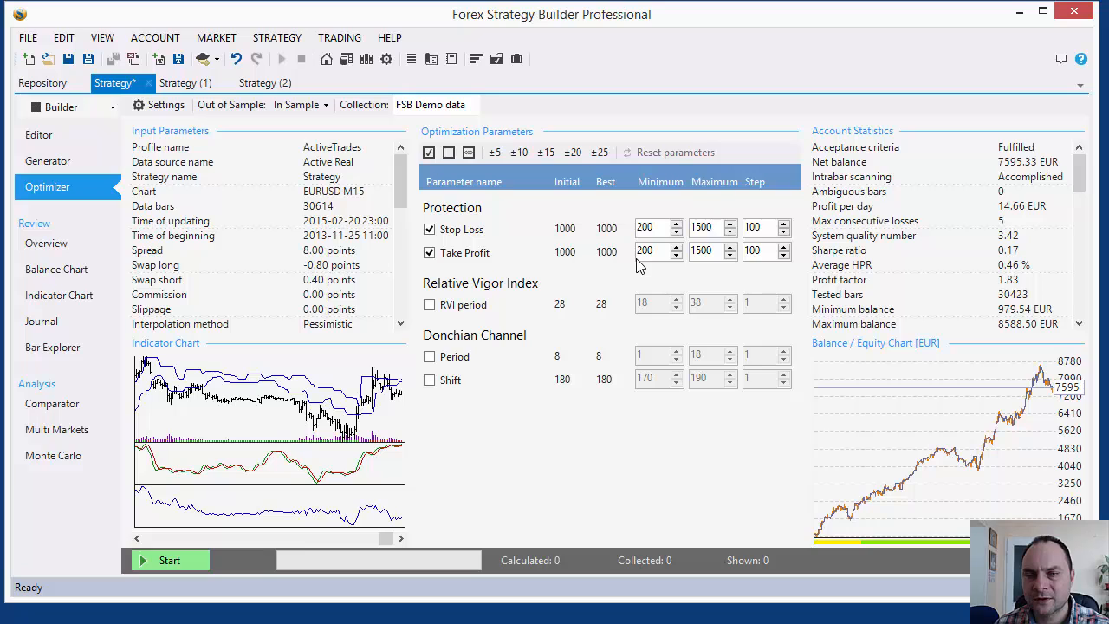
click(169, 560)
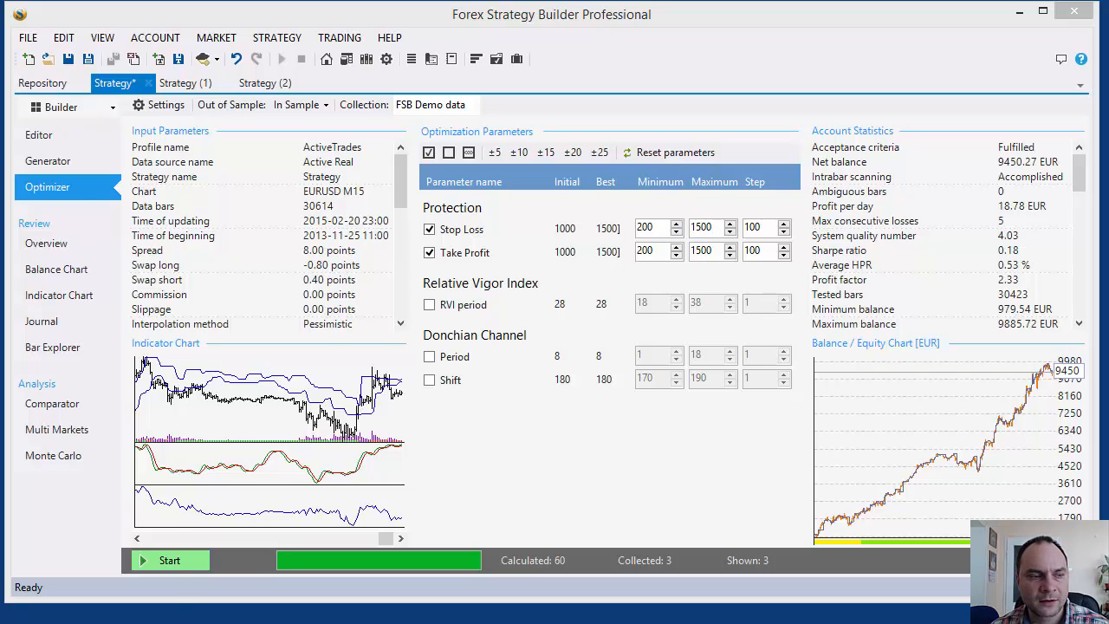
Switch to Task Manager to view the CPU performance, and close it with Resource Monitor opened.
drag(2, 97, 469, 36)
click(255, 77)
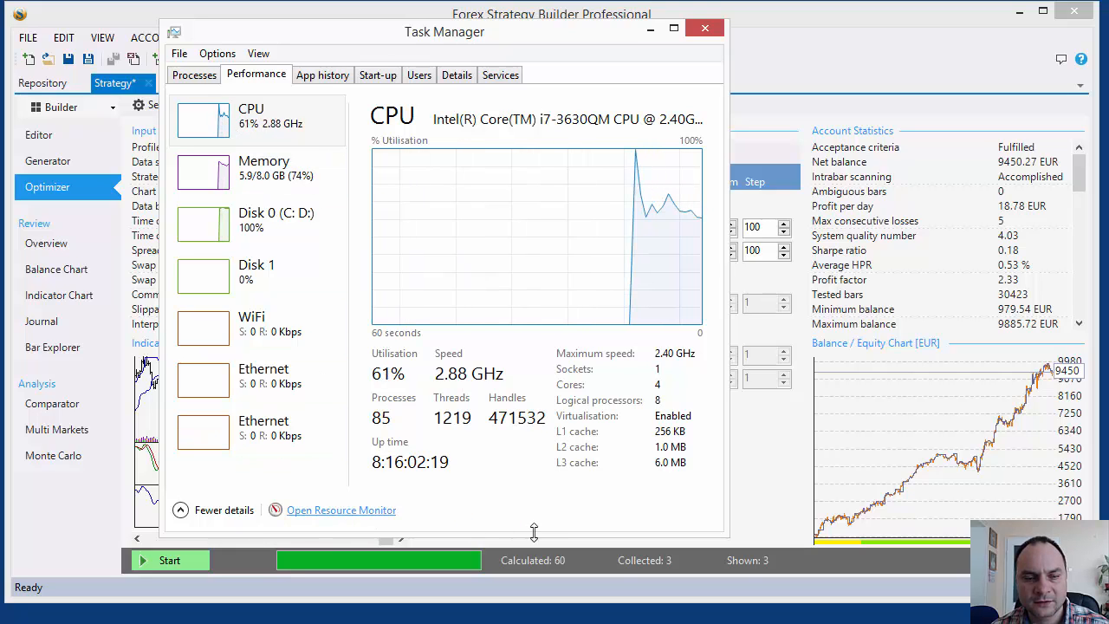
click(710, 29)
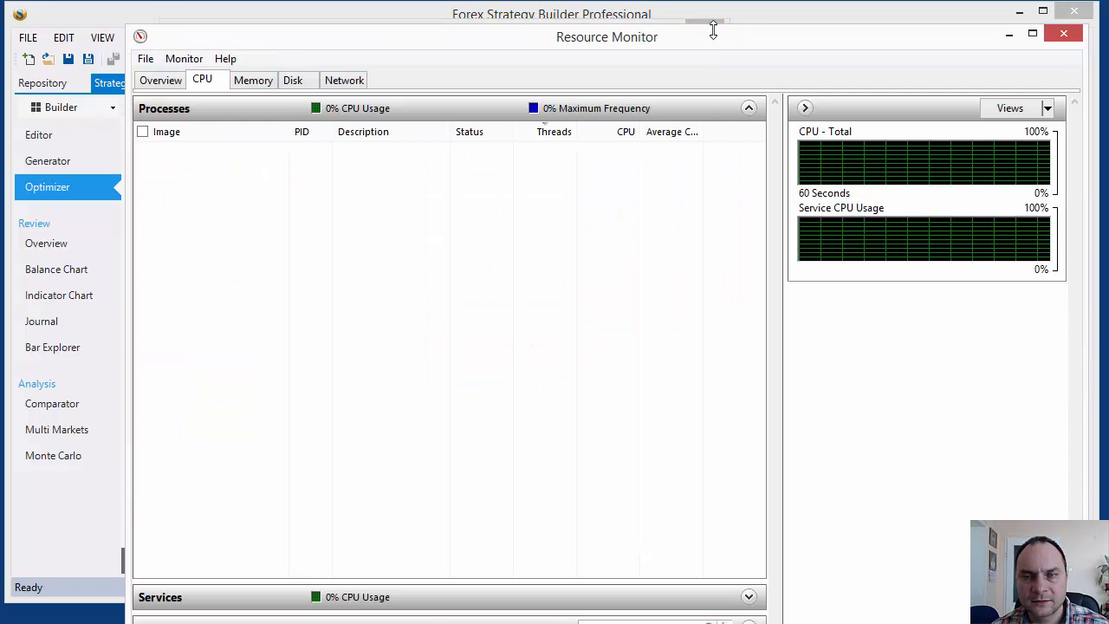
Examine the load of the individual CPU cores in Resource Monitor and close it.
drag(698, 36, 735, 18)
click(703, 34)
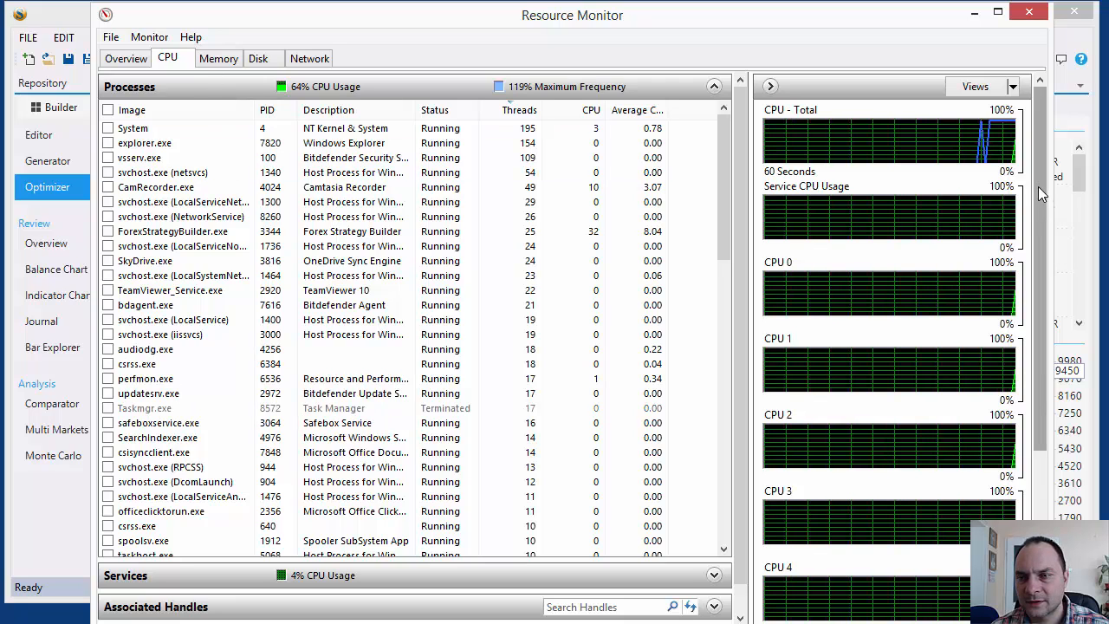
drag(1038, 187, 1052, 407)
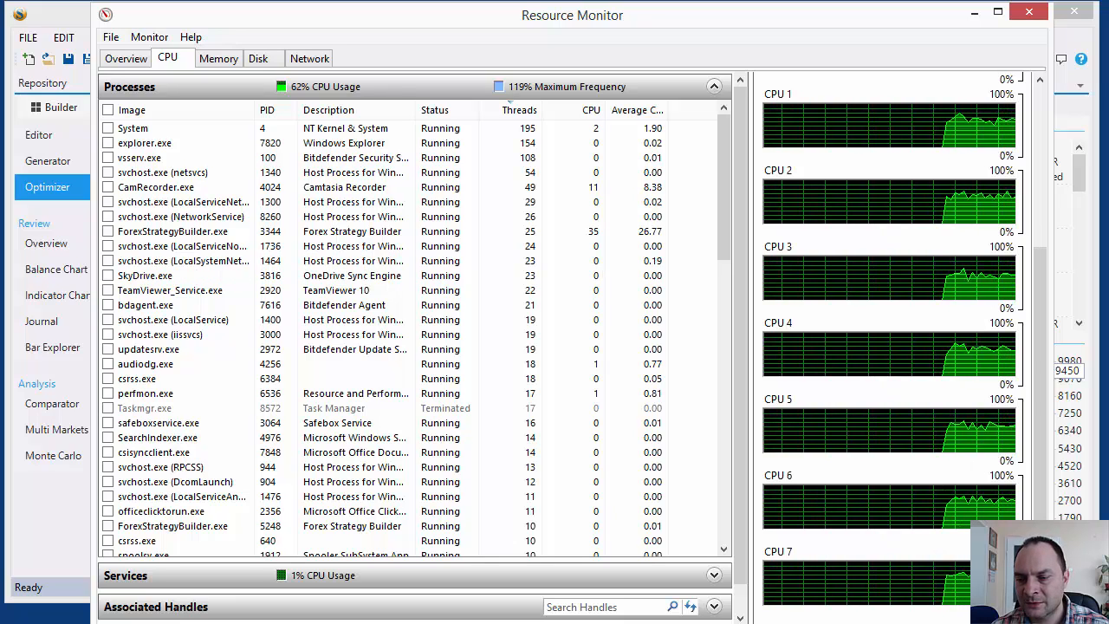
scroll(1036, 452, up, 5)
drag(1032, 448, 1030, 584)
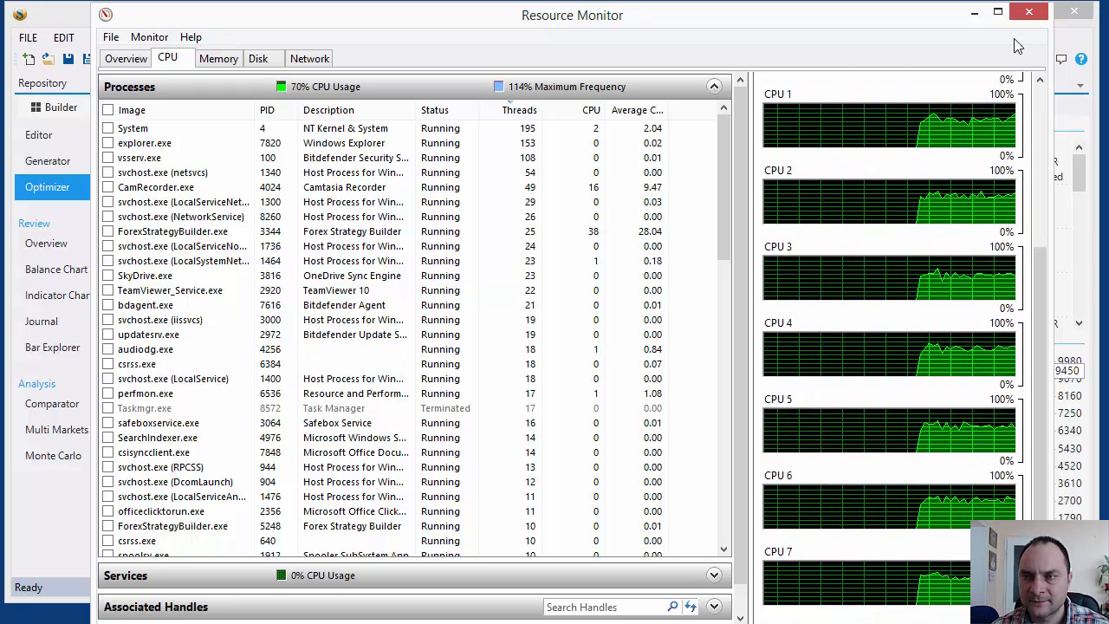
click(1030, 15)
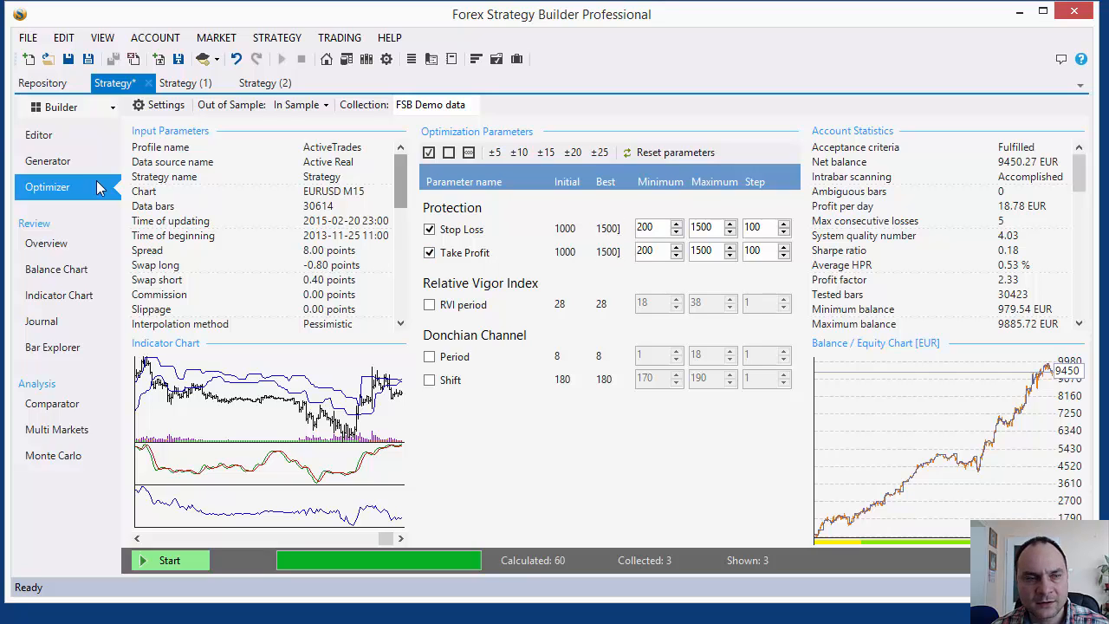
Review the optimized Strategy Properties in the Editor and examine the position entries and exits on the full Indicator Chart.
click(40, 138)
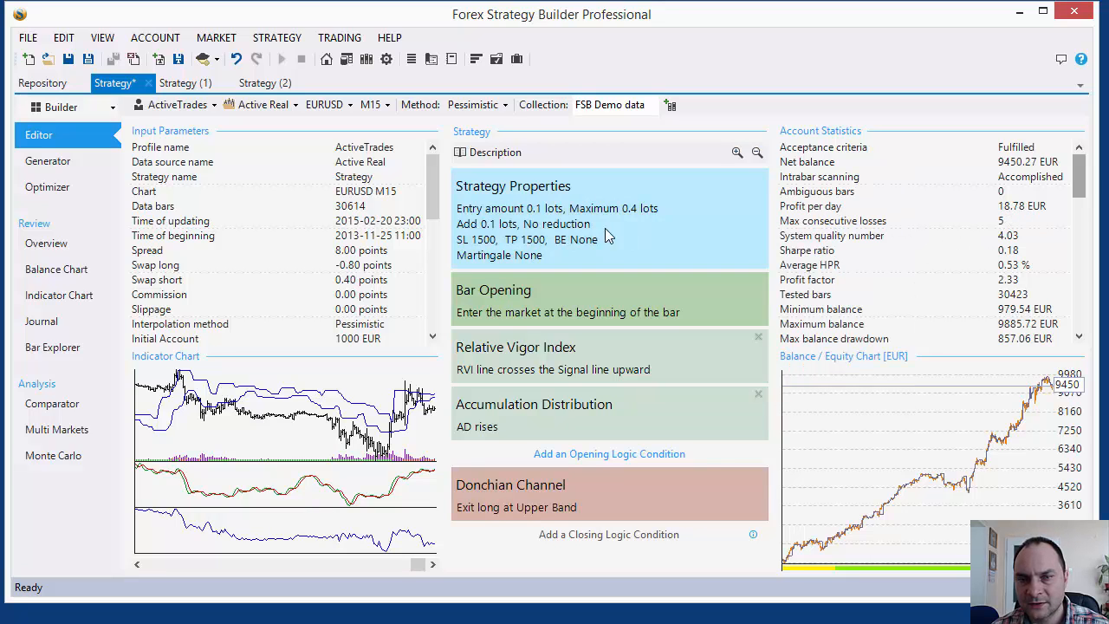
mouse_move(545, 221)
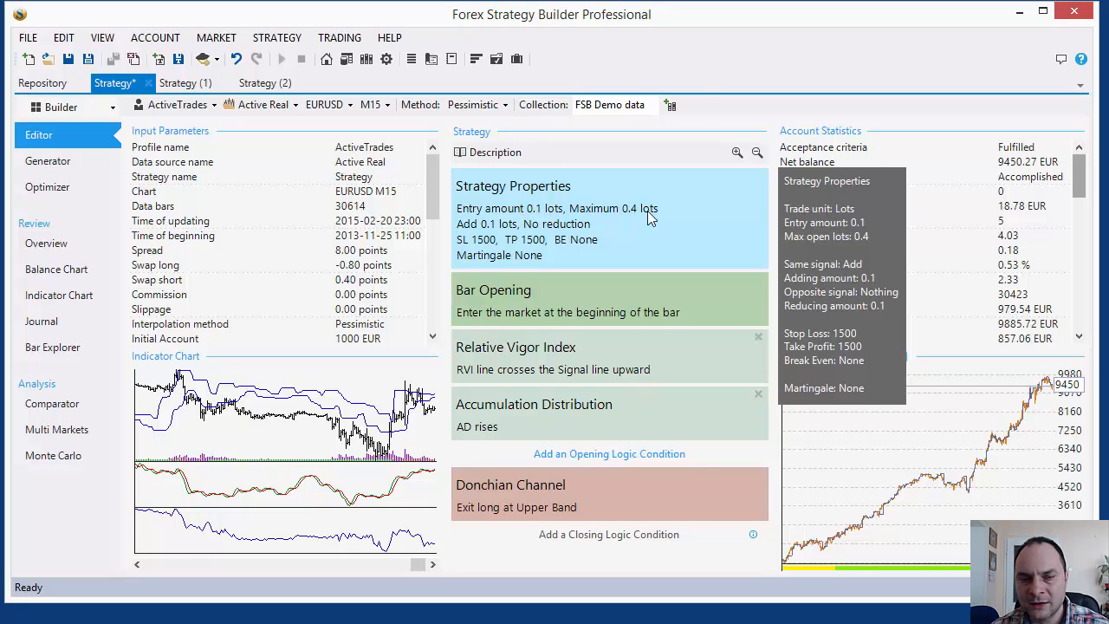
click(342, 416)
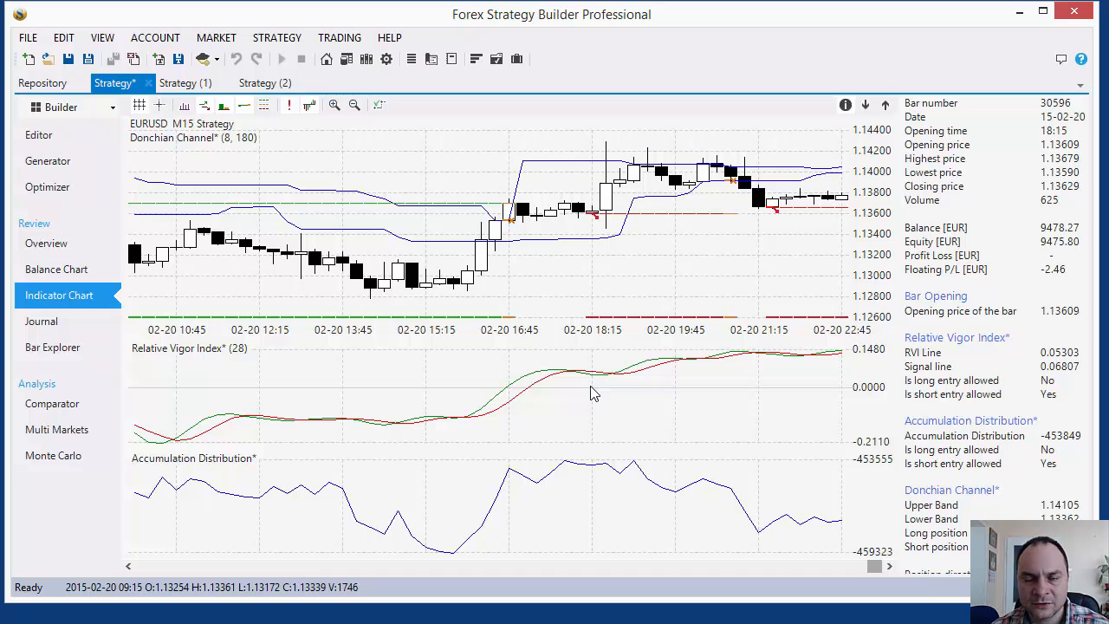
scroll(697, 464, up, 2)
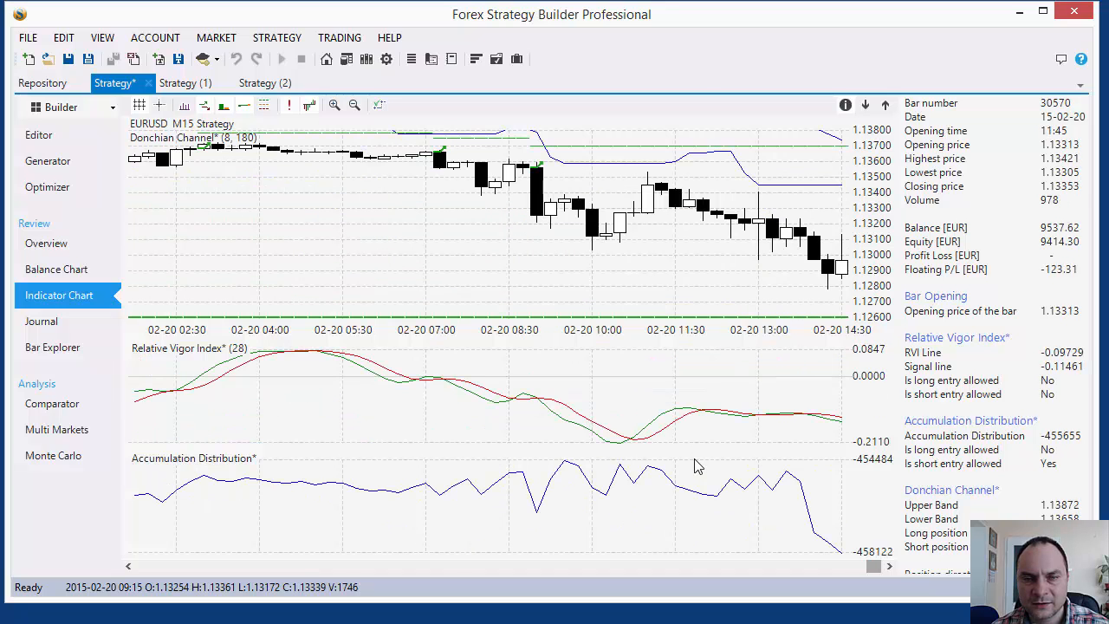
scroll(697, 466, down, 1)
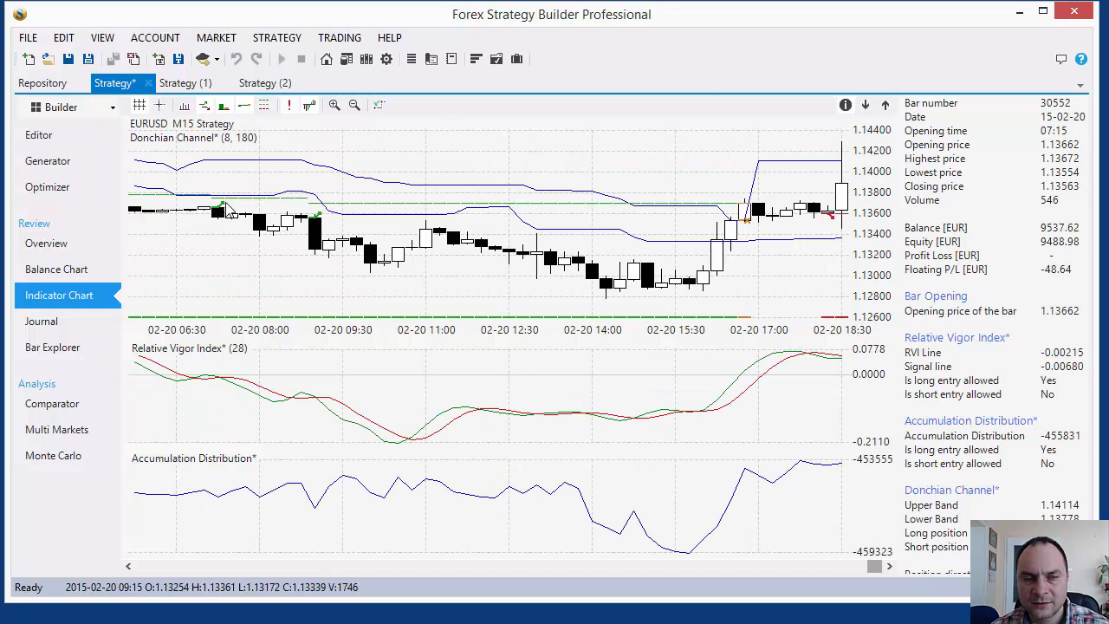
scroll(313, 232, up, 4)
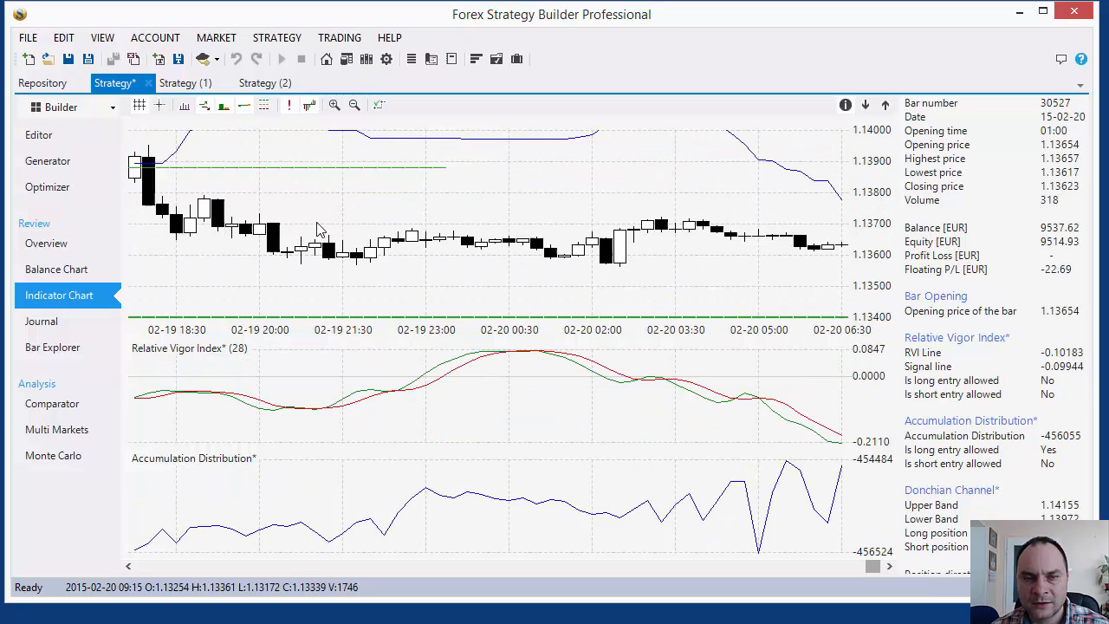
scroll(313, 235, up, 3)
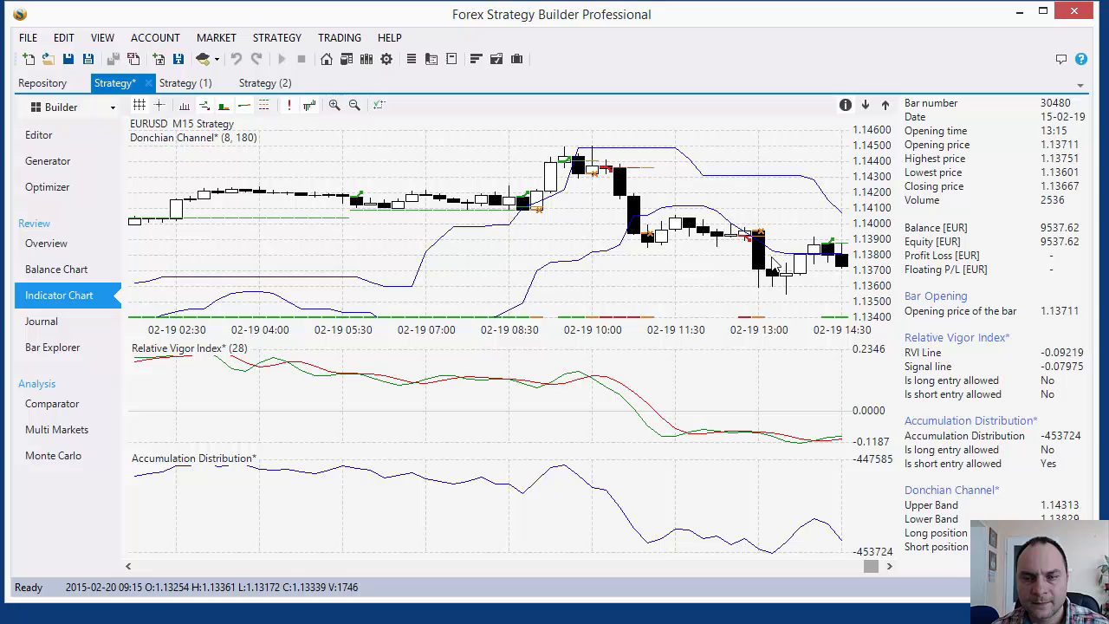
scroll(776, 273, down, 3)
scroll(555, 243, up, 3)
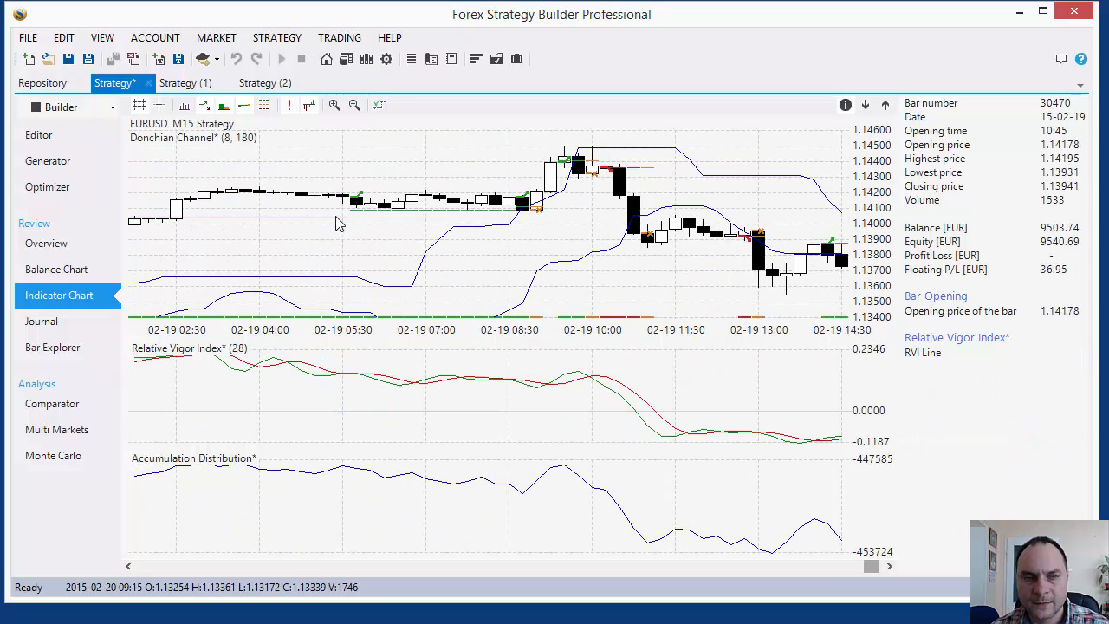
View the Relative Vigor Index settings in the Editor, accept them unchanged, and inspect its lines on the Indicator Chart.
click(39, 135)
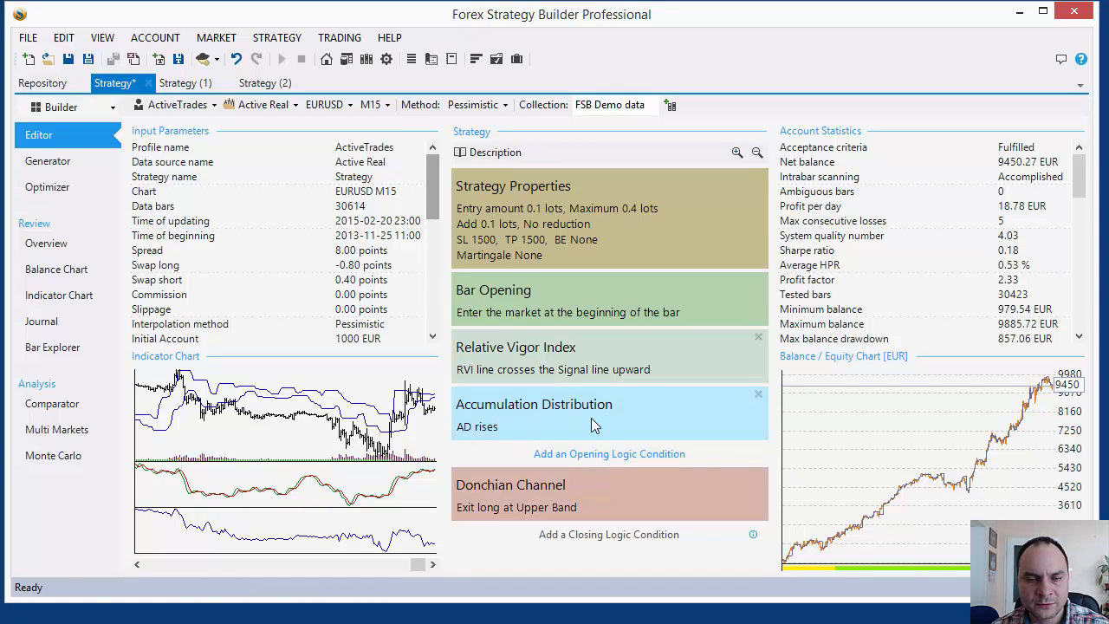
click(568, 369)
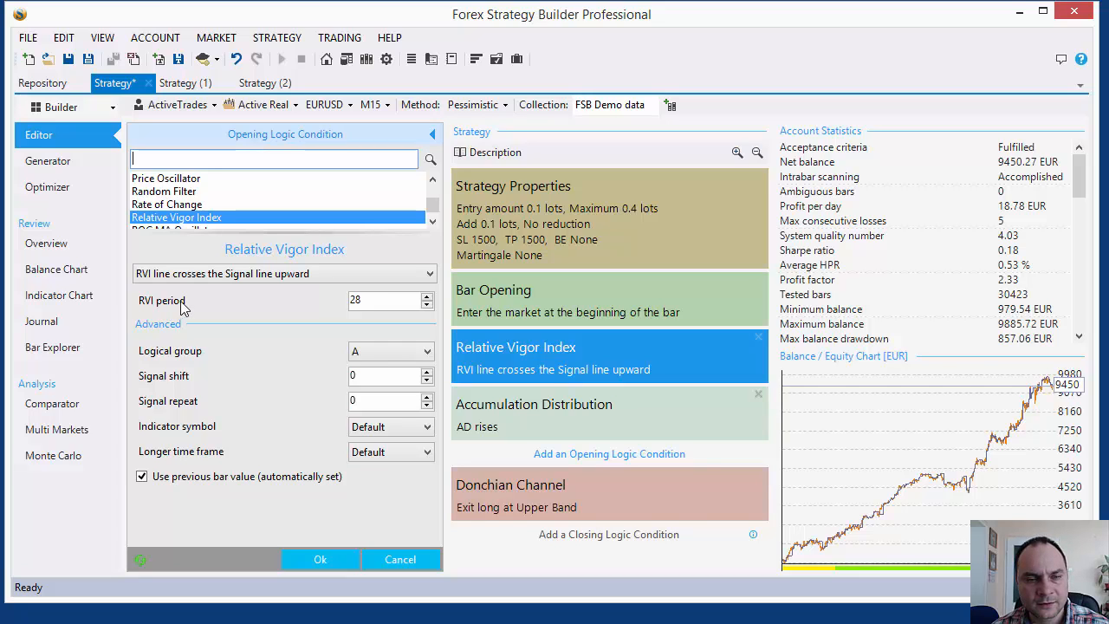
click(435, 222)
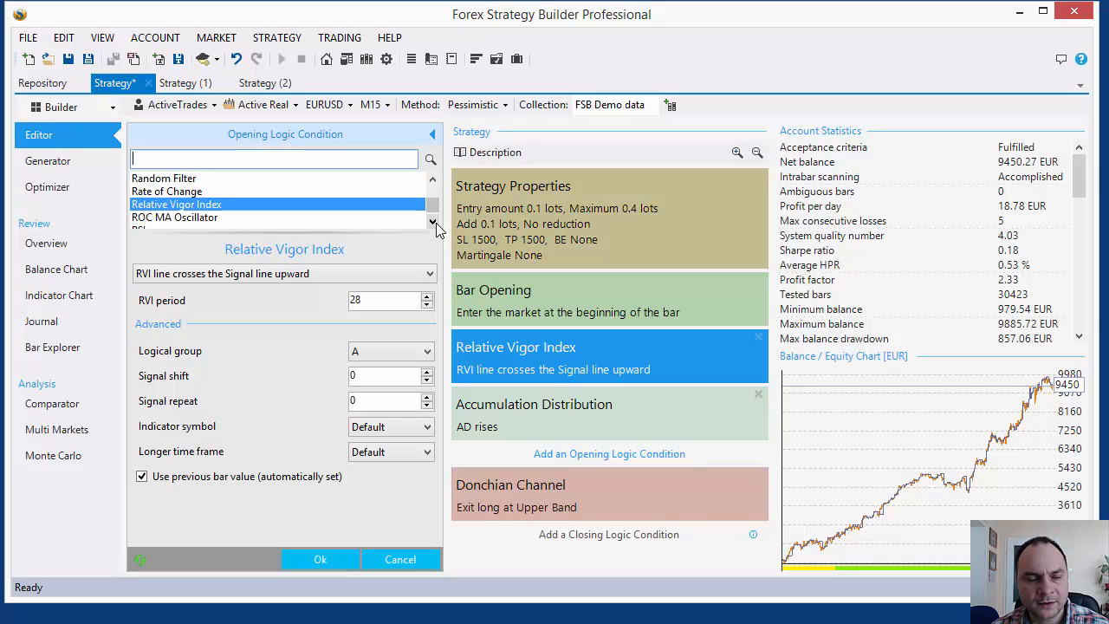
click(309, 559)
click(310, 459)
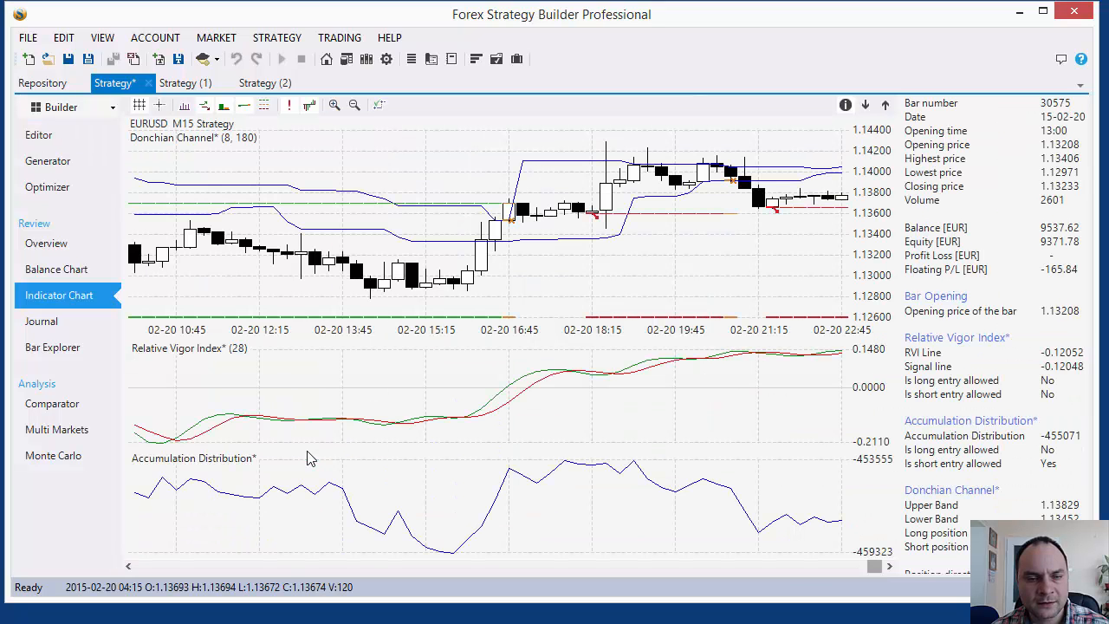
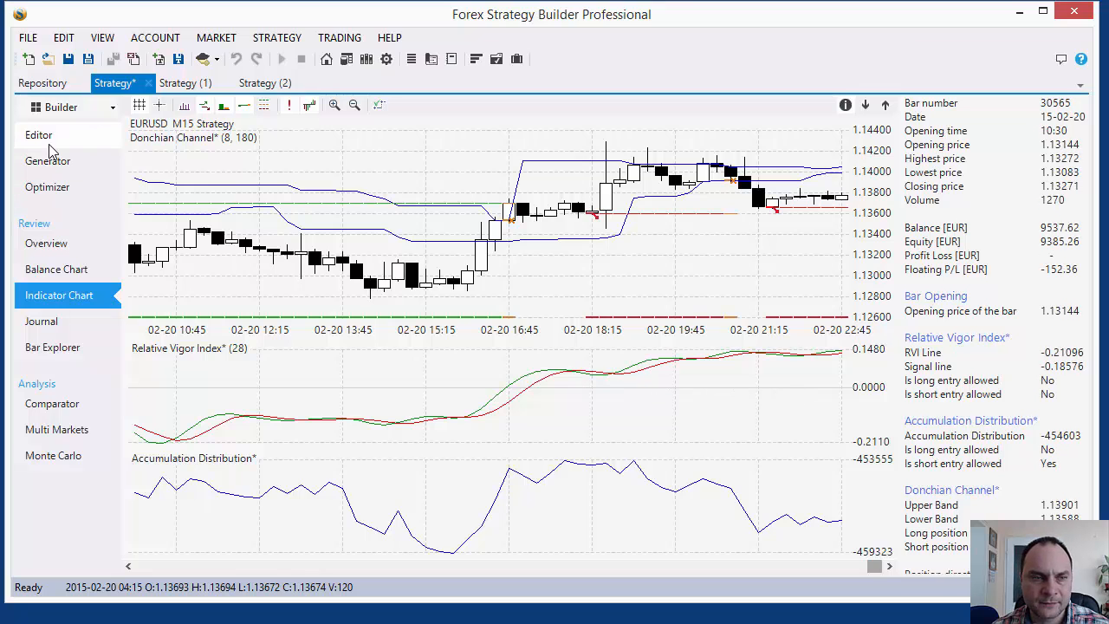
Try RVI periods of 21 and 35 for the Relative Vigor Index condition and set the period back to 28.
click(43, 139)
click(526, 360)
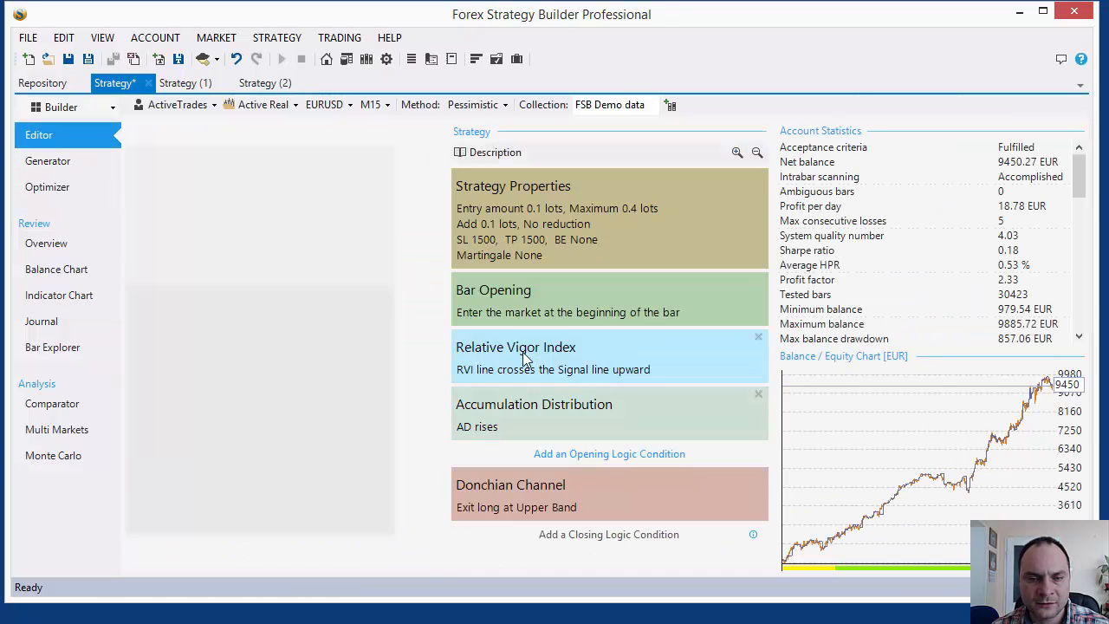
drag(364, 301, 288, 305)
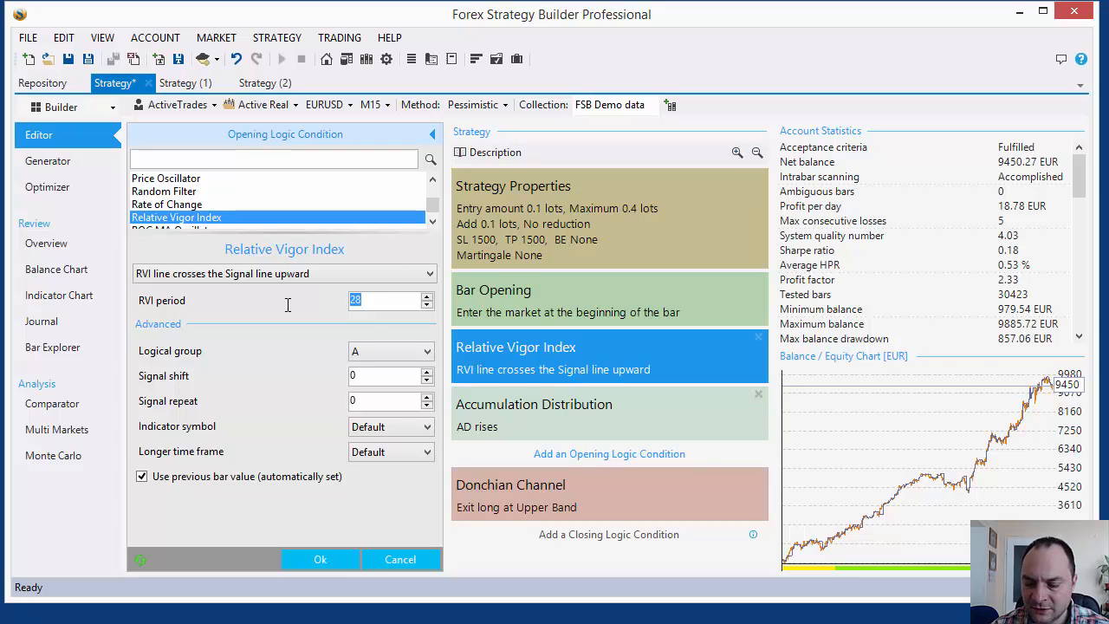
text(21)
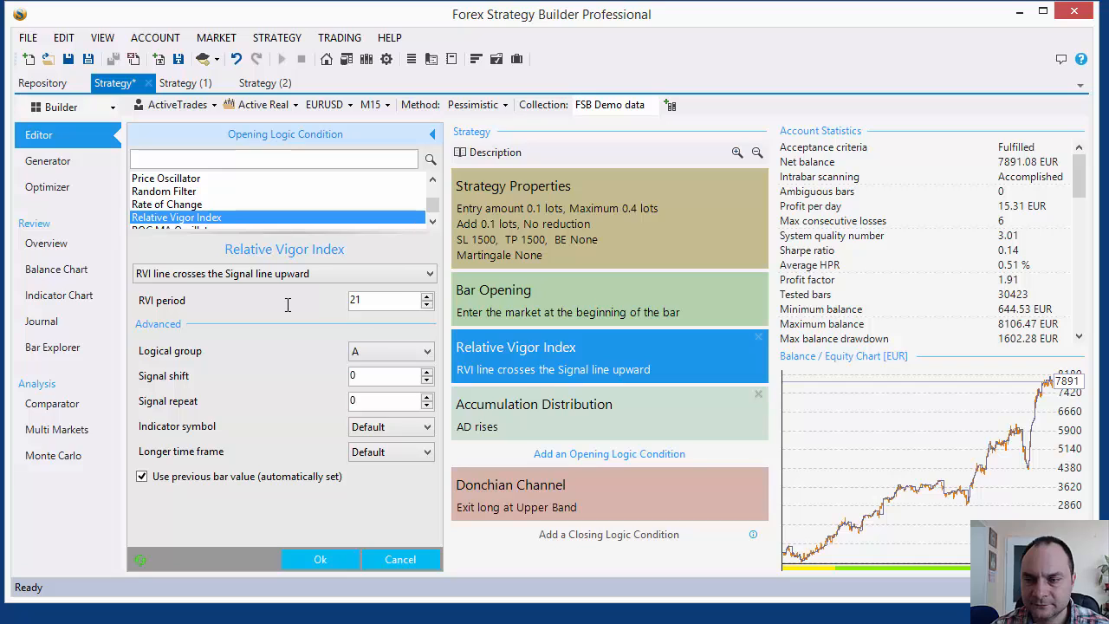
double_click(378, 302)
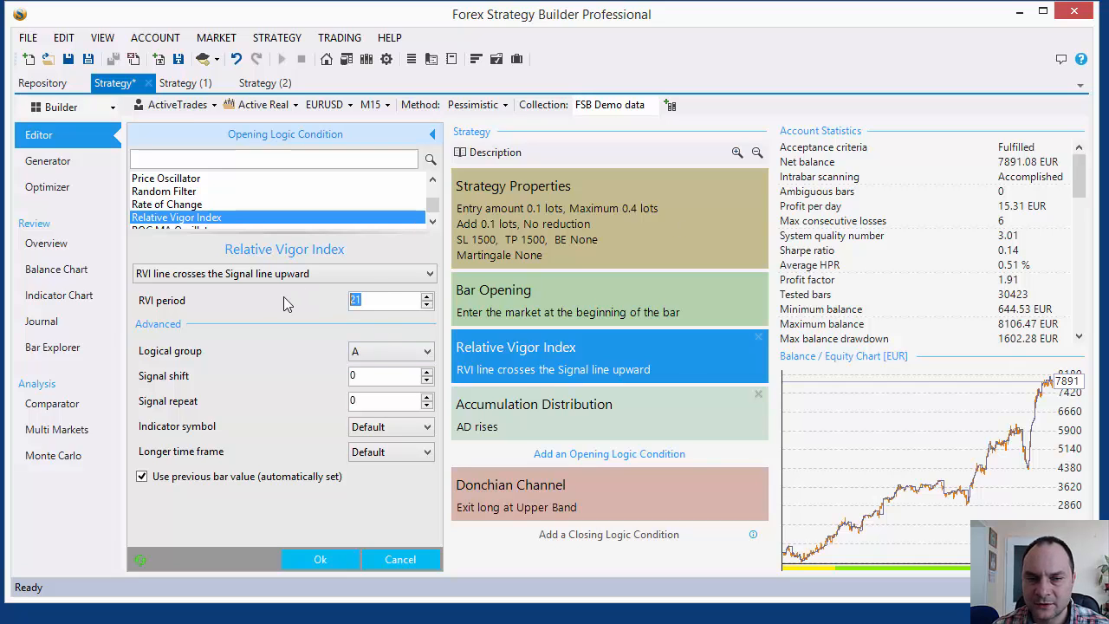
text(35)
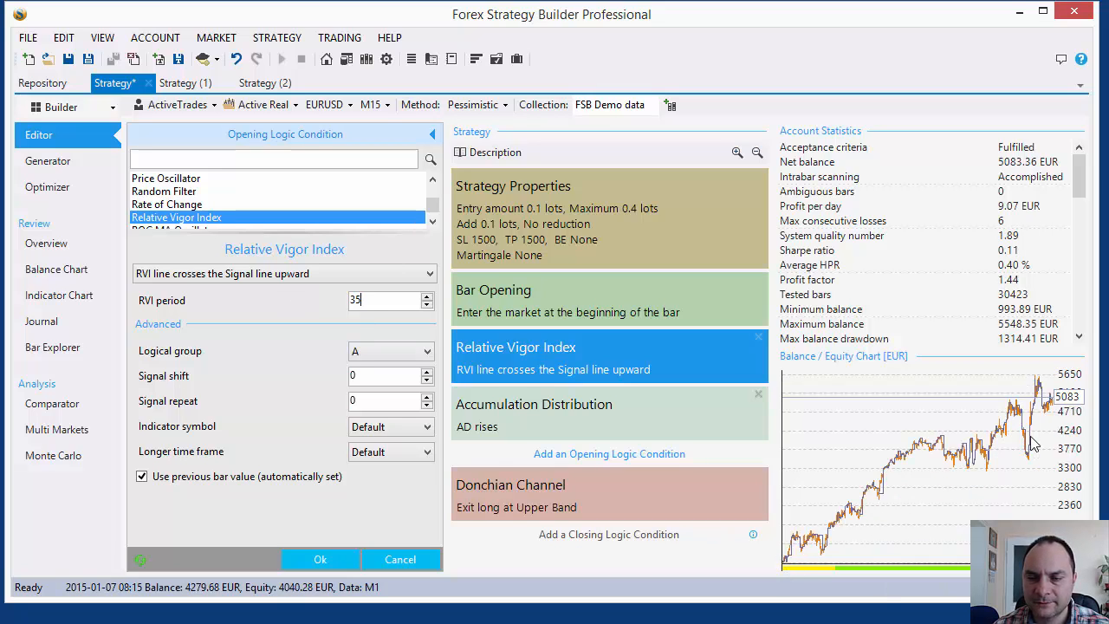
drag(315, 294, 288, 345)
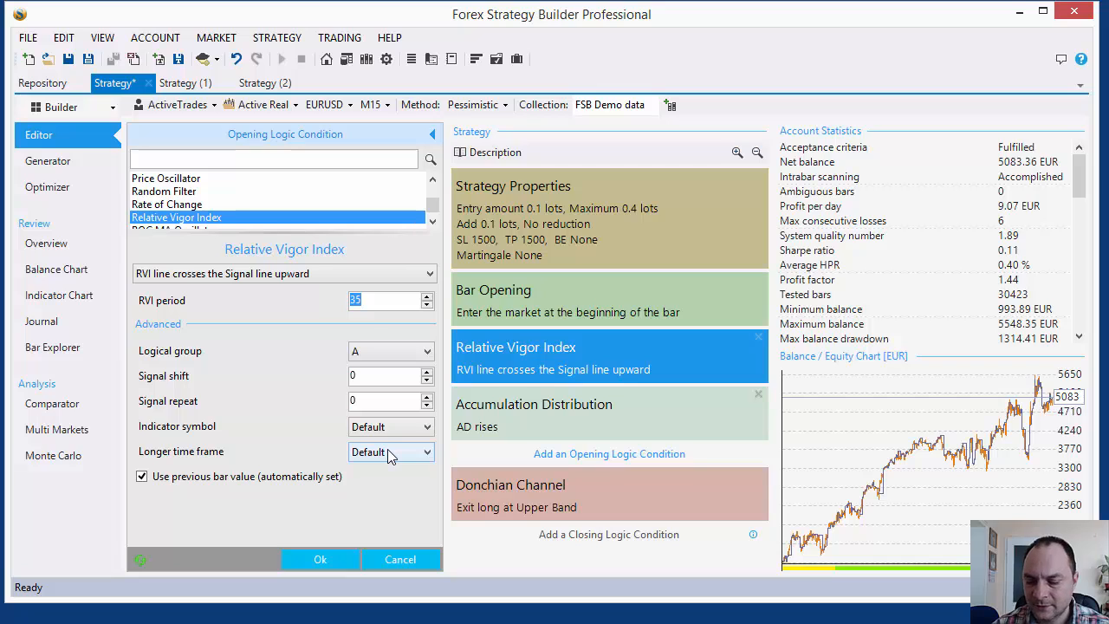
text(28)
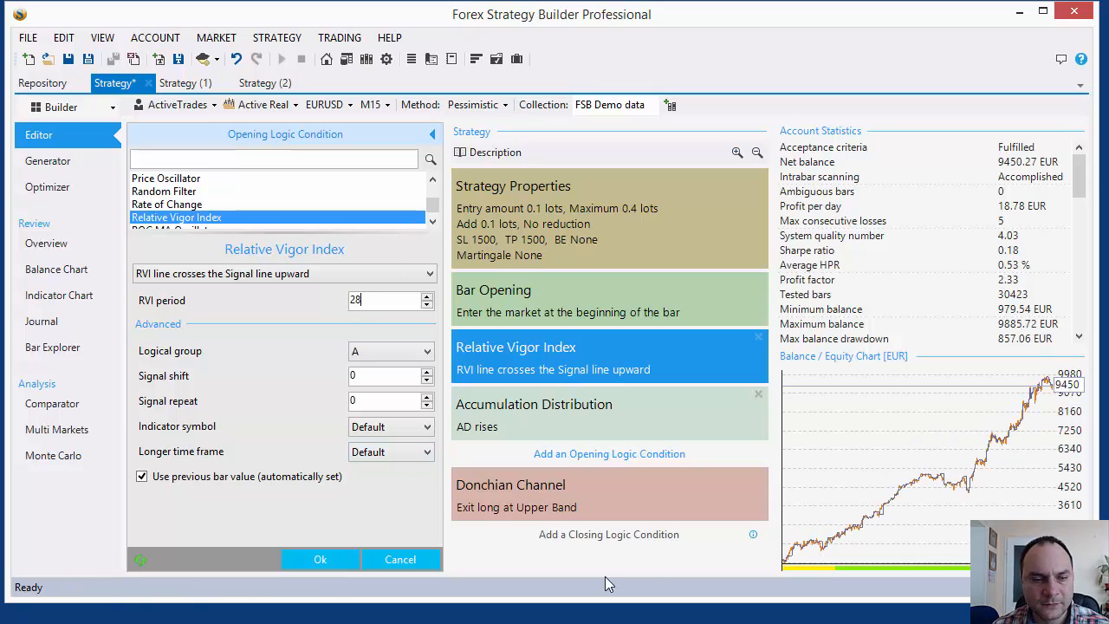
Leave the Relative Vigor Index settings and review the Accumulation Distribution condition, accepting it with "AD rises" unchanged.
click(400, 560)
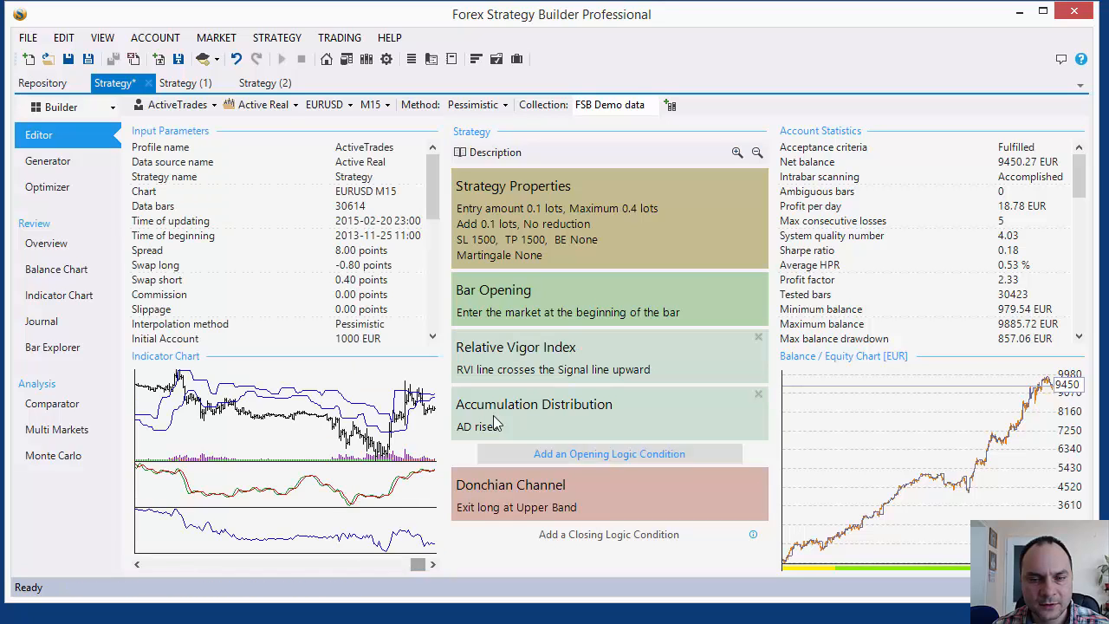
click(503, 421)
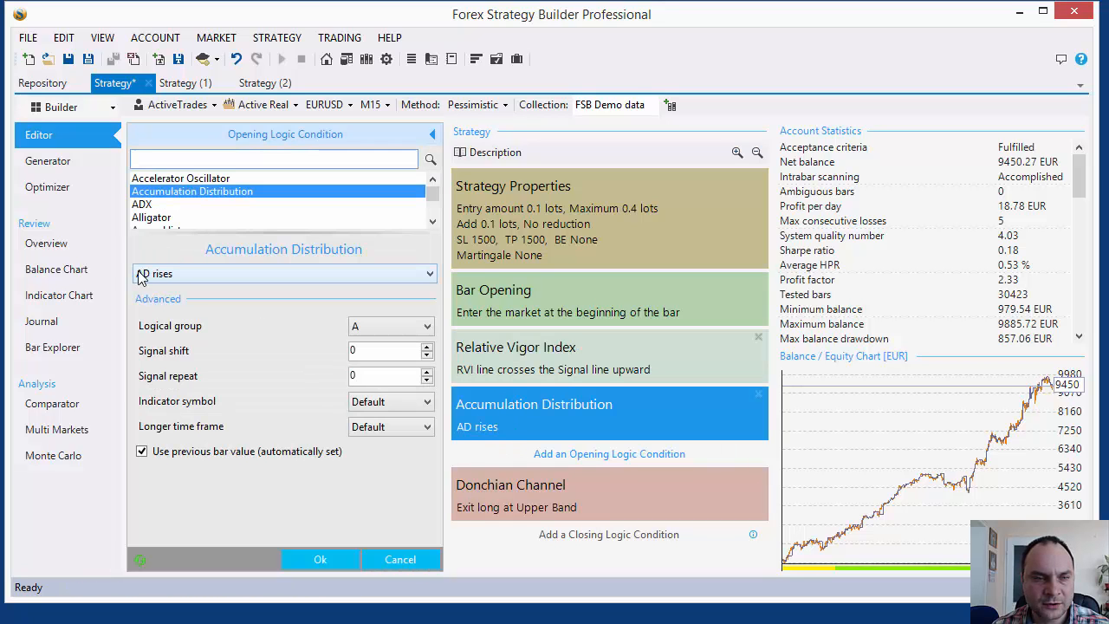
click(200, 275)
click(199, 275)
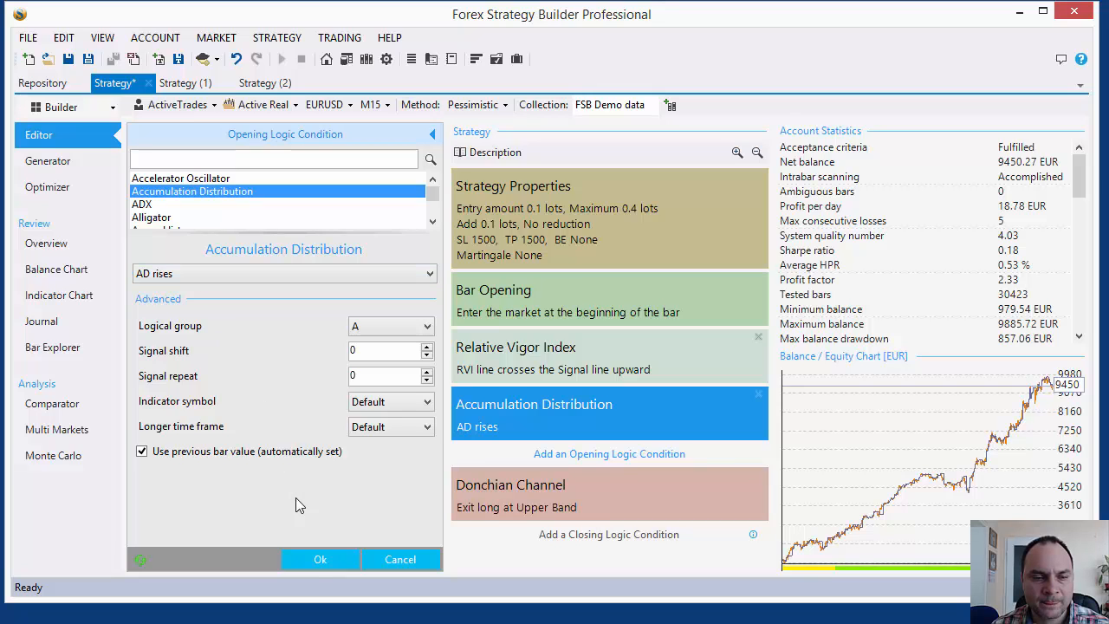
click(312, 559)
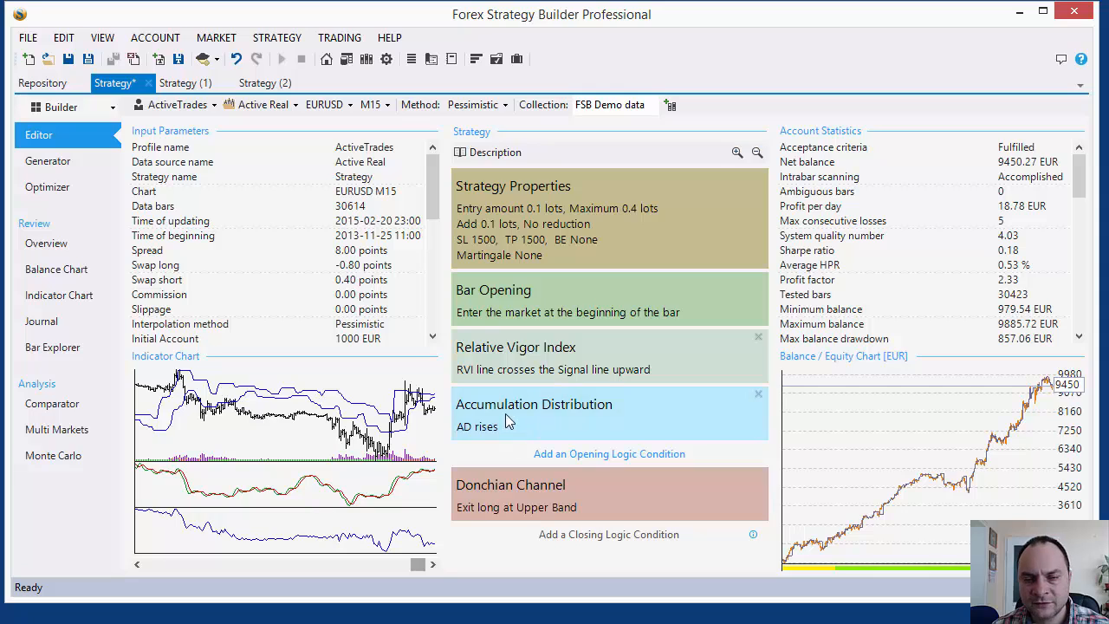
Examine the Accumulation Distribution line against the entries on the full Indicator Chart and return to the Editor.
mouse_move(501, 421)
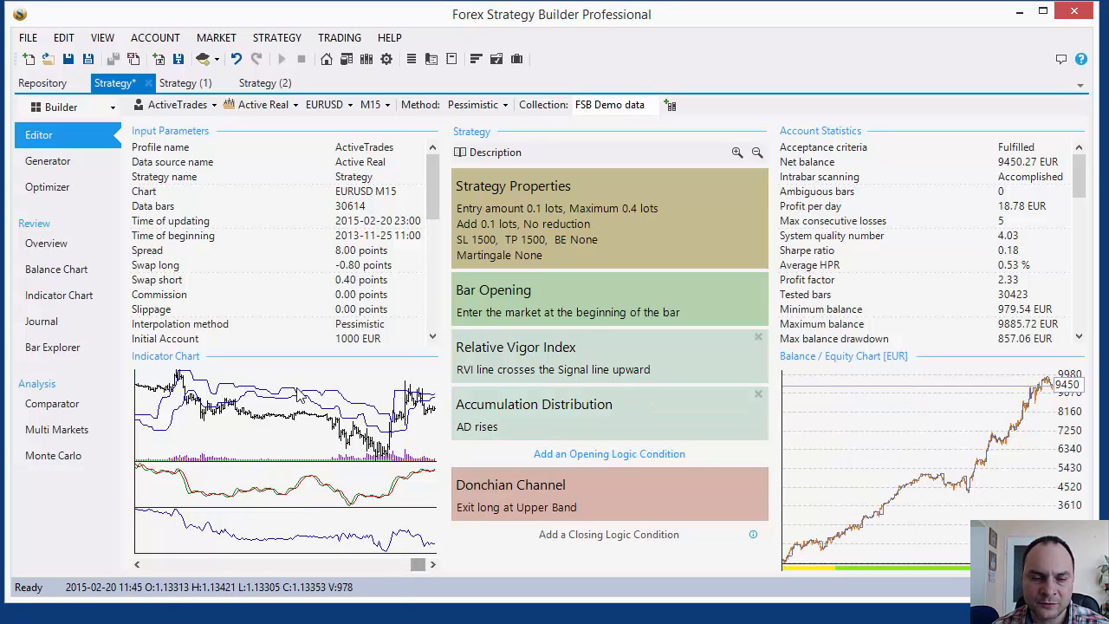
click(364, 491)
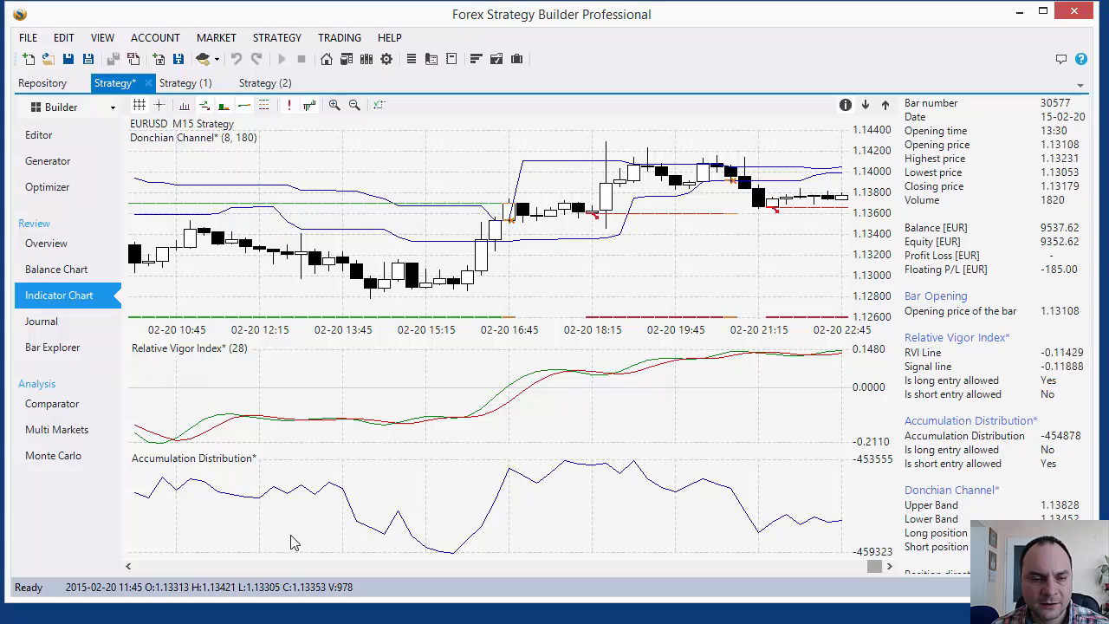
scroll(540, 526, up, 8)
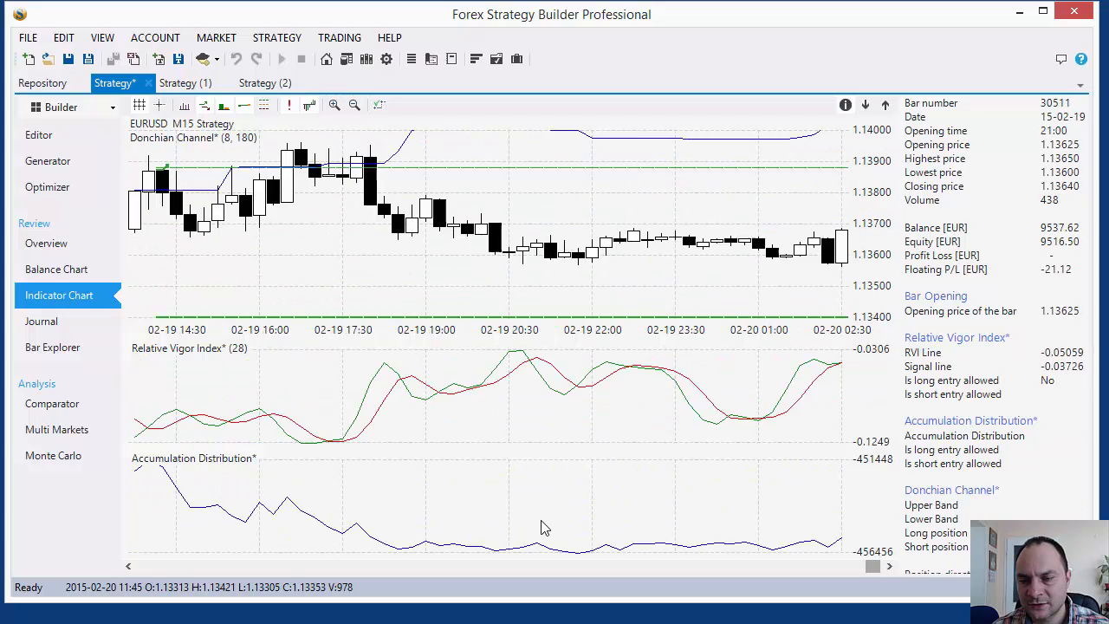
scroll(545, 524, up, 8)
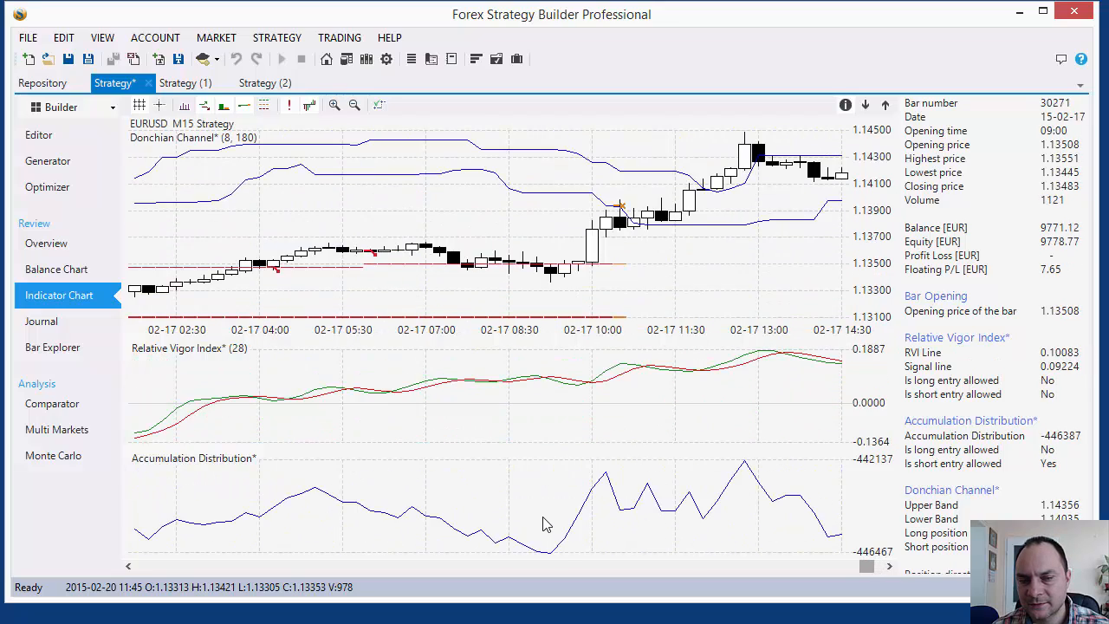
scroll(542, 523, down, 5)
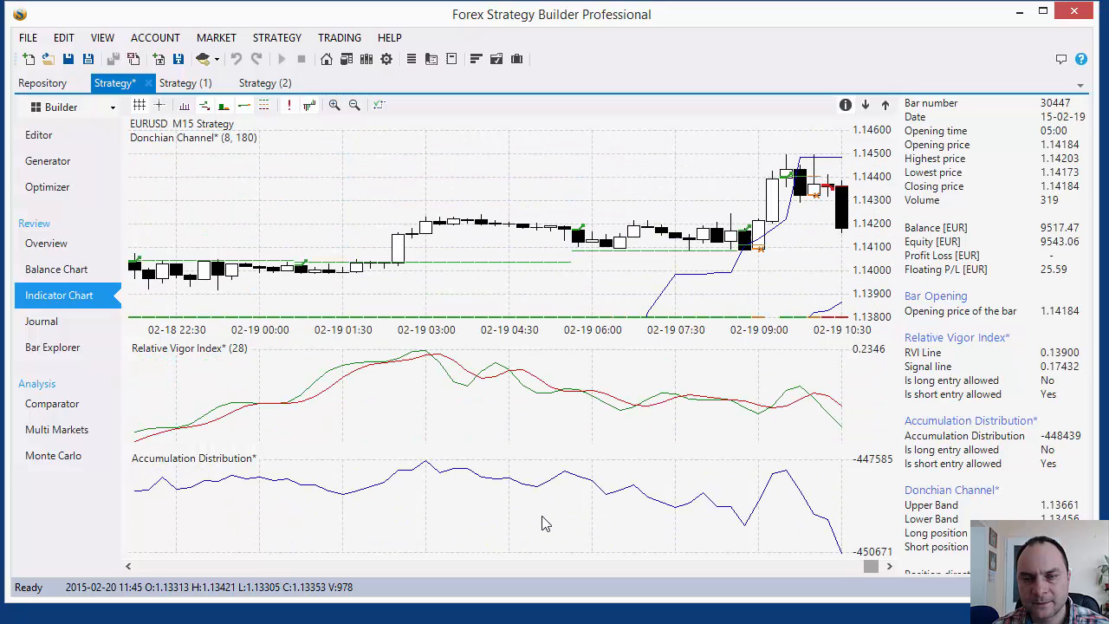
click(50, 139)
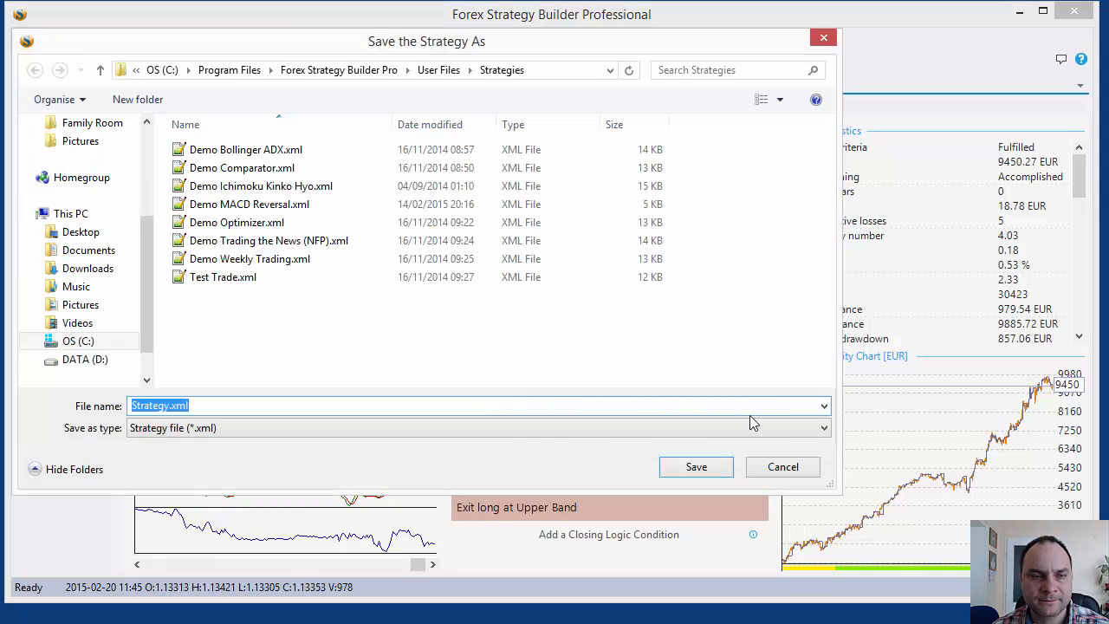
Cancel the Save As dialog and open the Strategies folder inside the User Files folder.
click(783, 467)
click(28, 37)
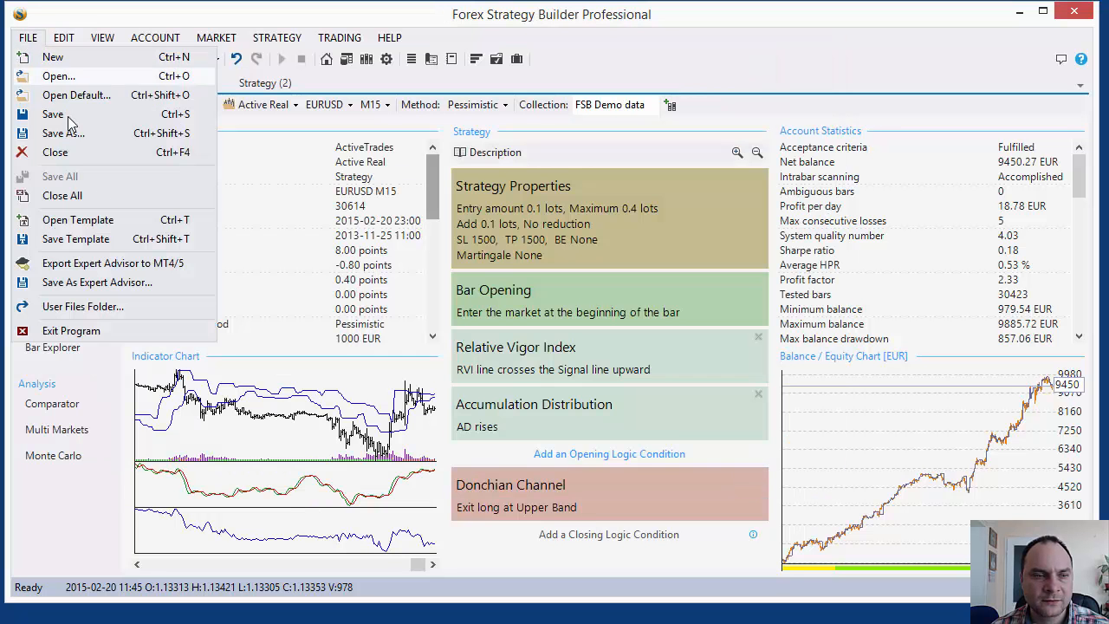
click(119, 310)
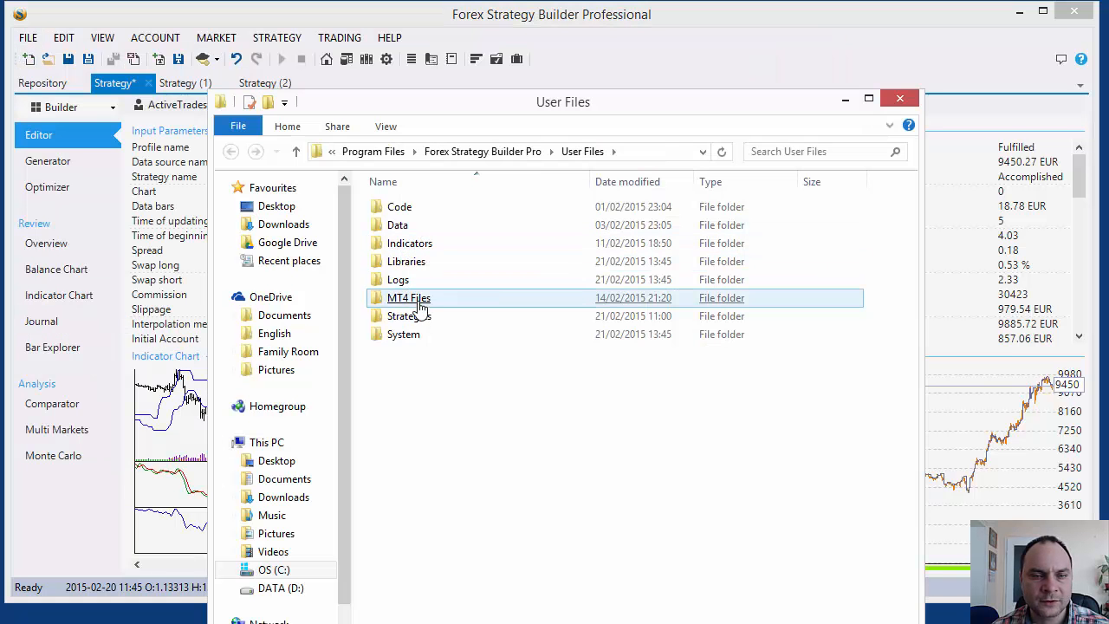
double_click(417, 329)
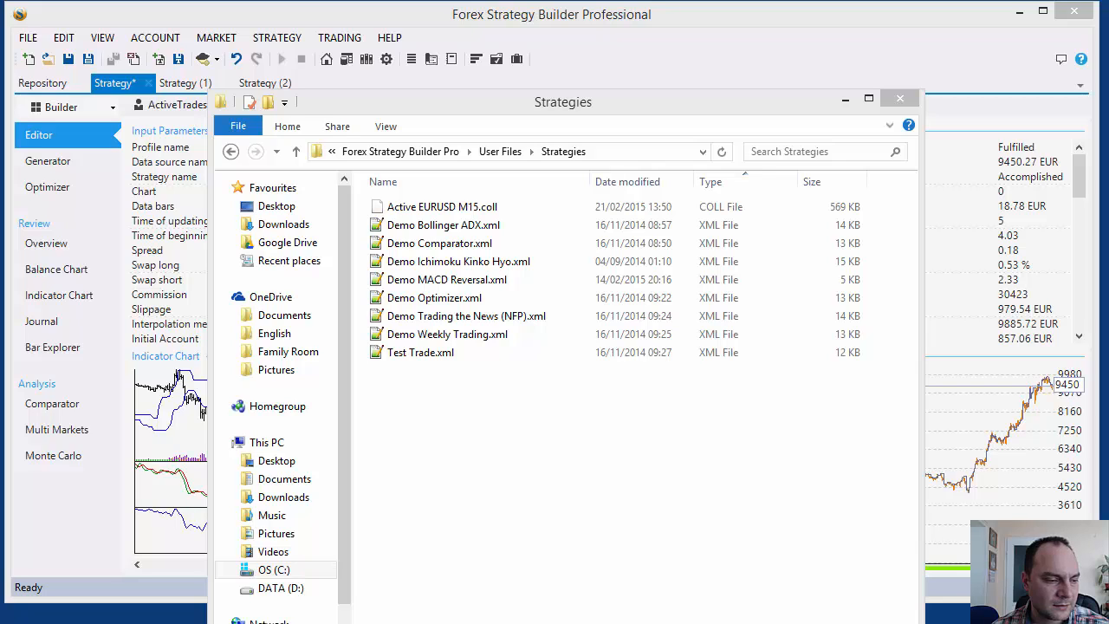
drag(509, 462, 527, 445)
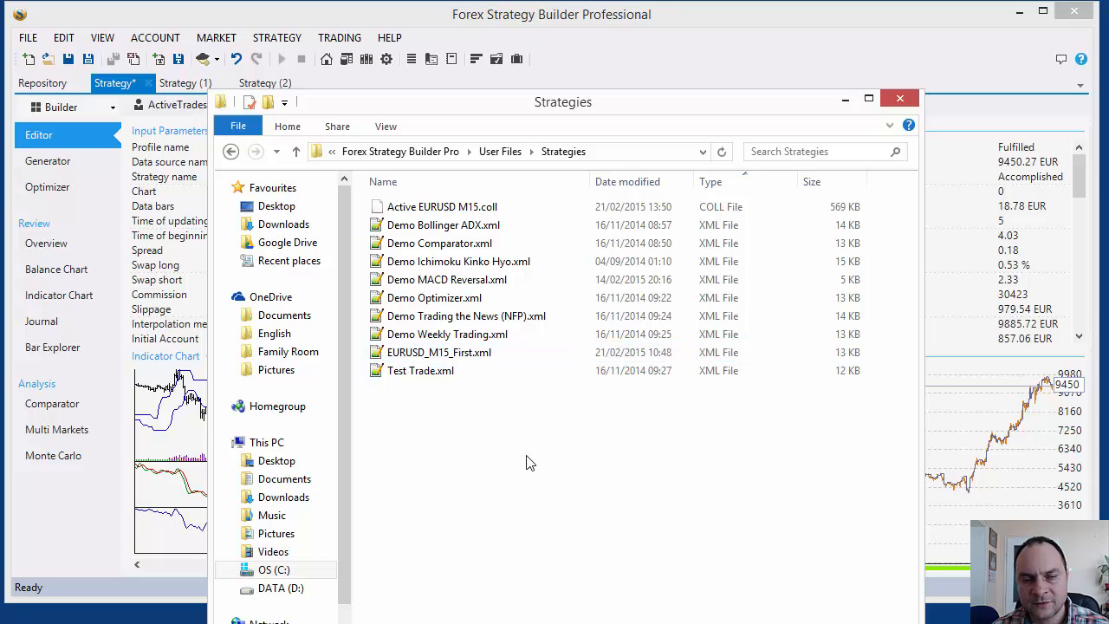
Copy the file name of EURUSD_M15_First.xml without renaming it and close the Strategies folder.
double_click(482, 356)
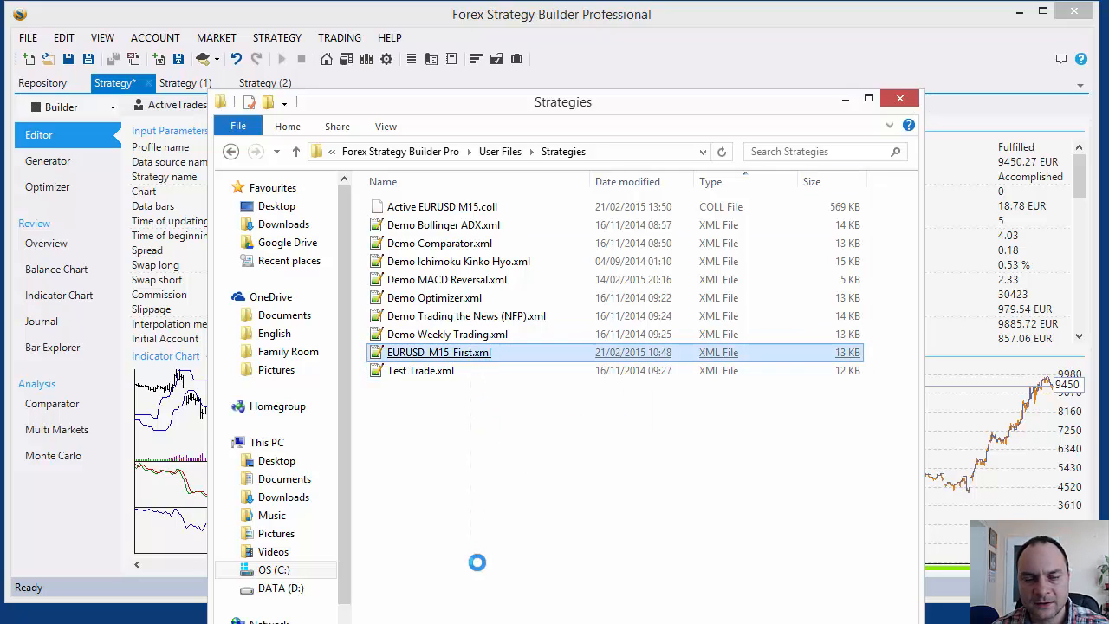
right_click(505, 354)
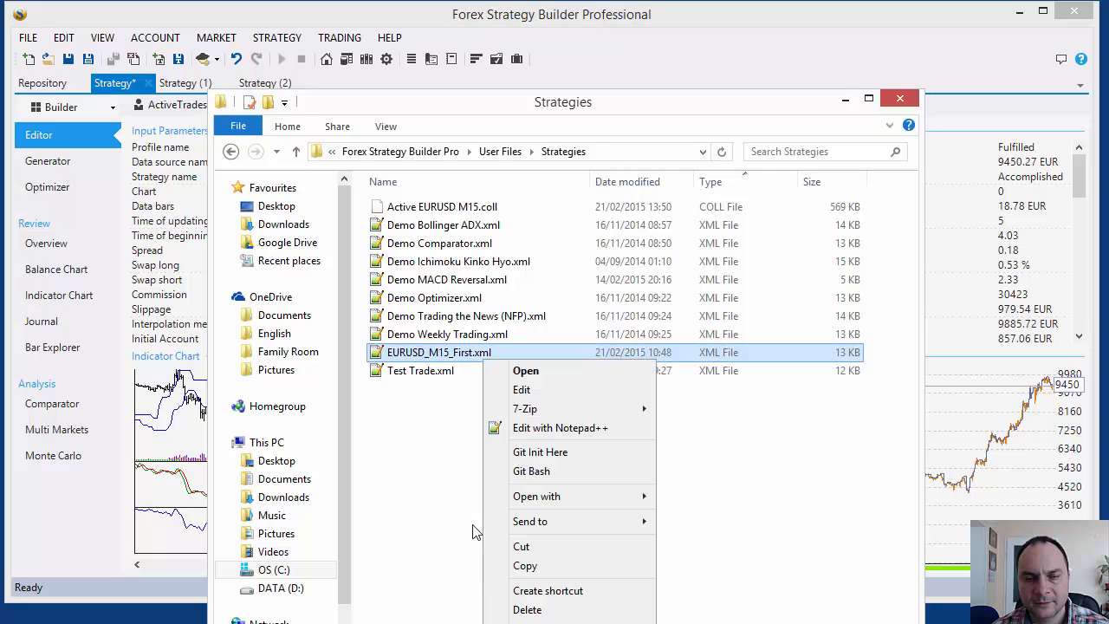
click(526, 620)
key(ctrl+c)
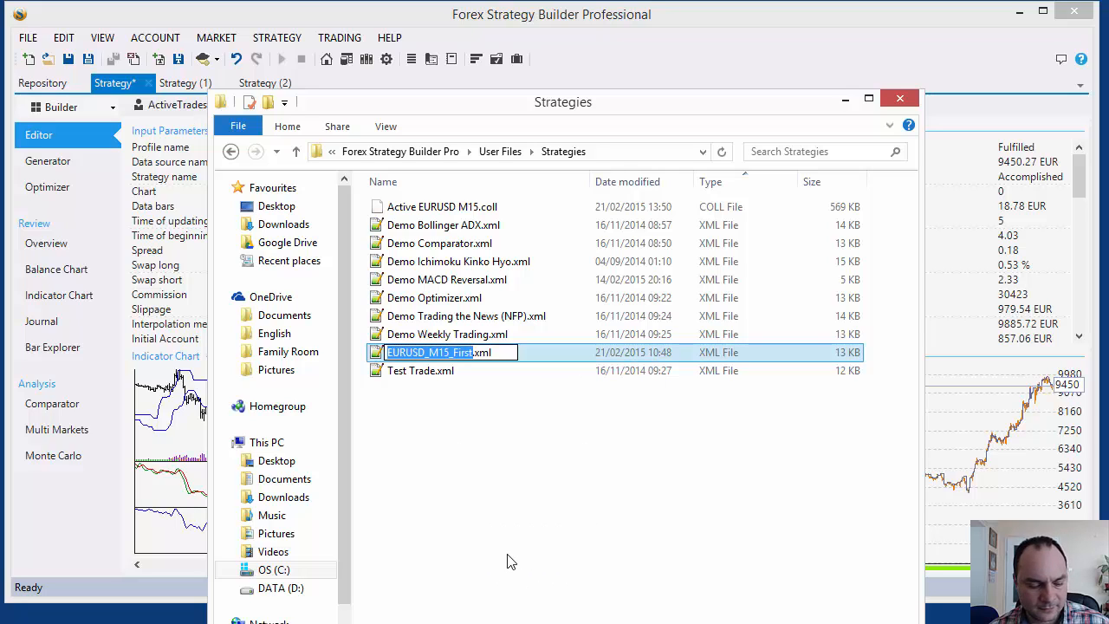
click(508, 525)
click(897, 103)
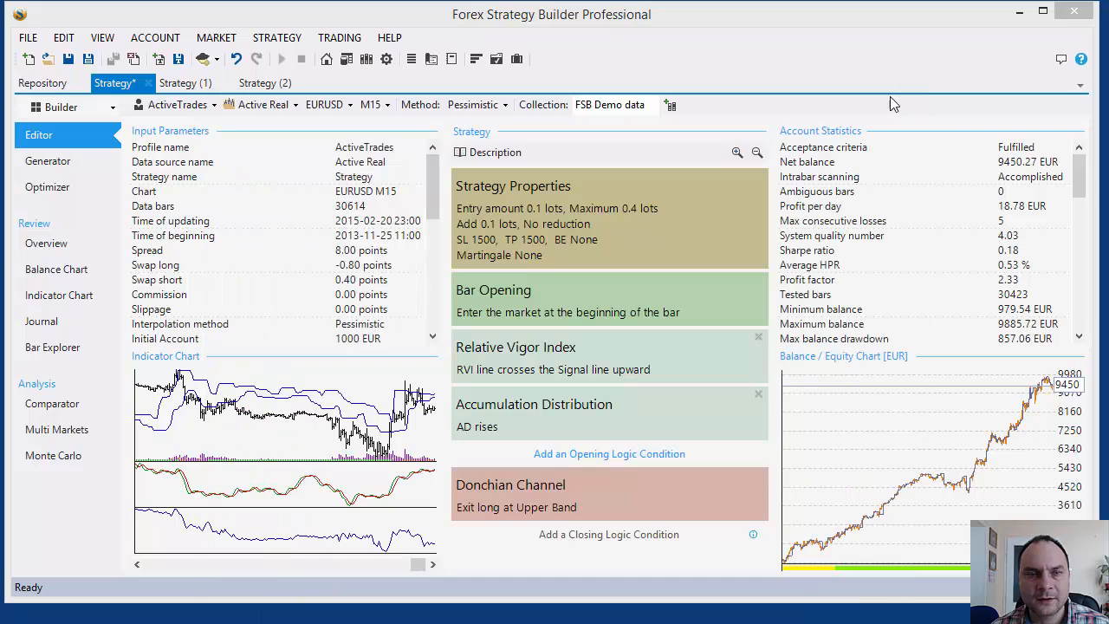
Save the optimized strategy under the file name EURUSD_M15_Second.xml in the Strategies folder.
click(88, 59)
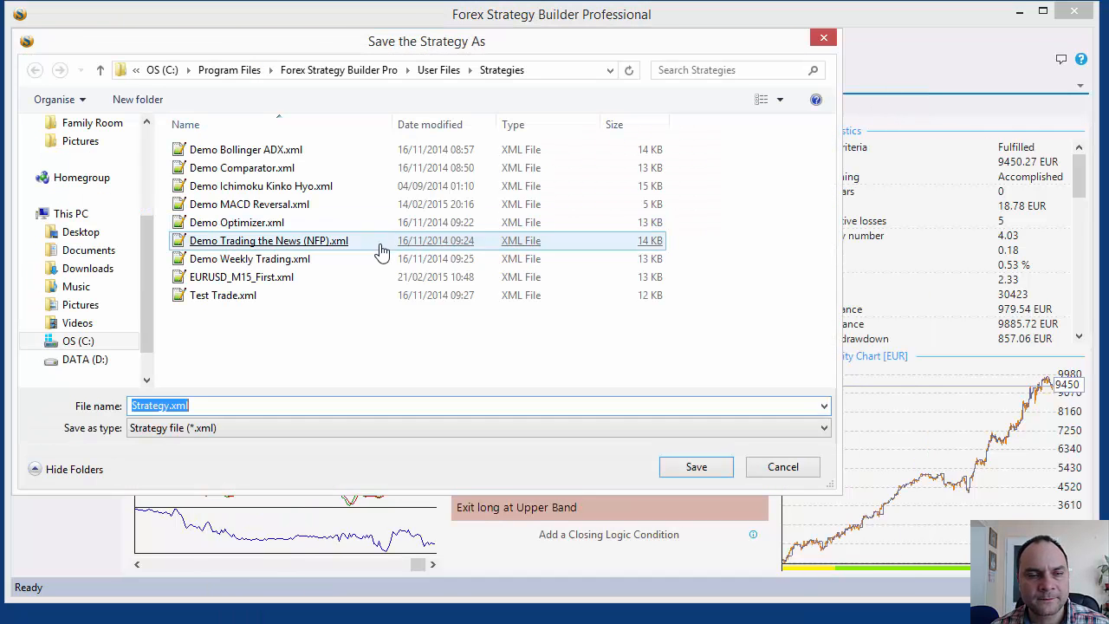
click(170, 407)
double_click(165, 407)
key(ctrl+v)
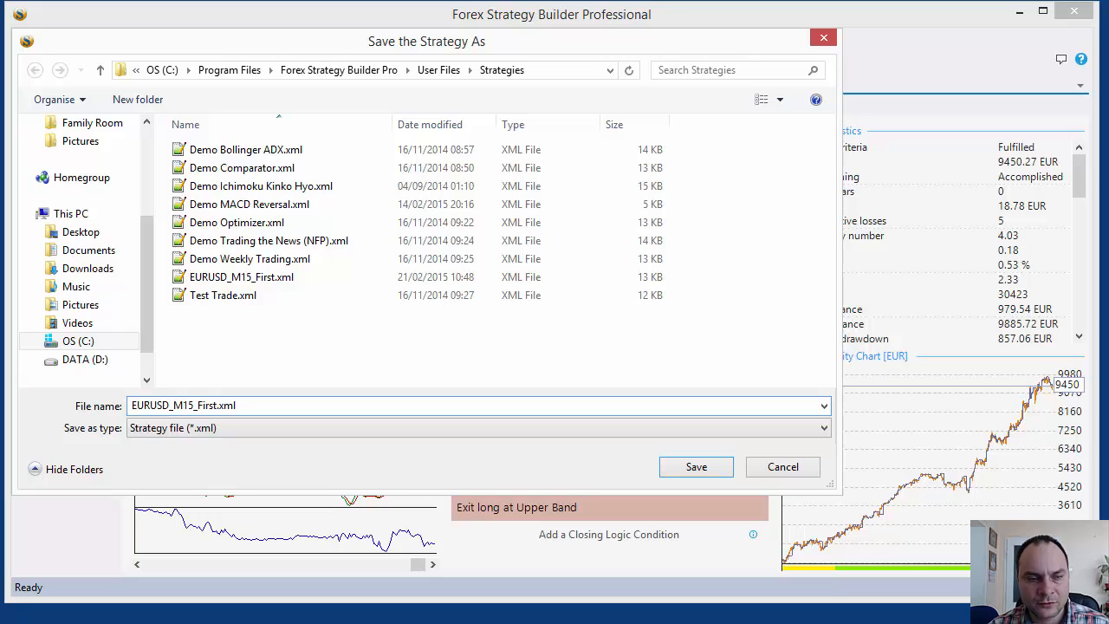
key(BackSpace)
key(BackSpace)
key(BackSpace)
key(BackSpace)
key(BackSpace)
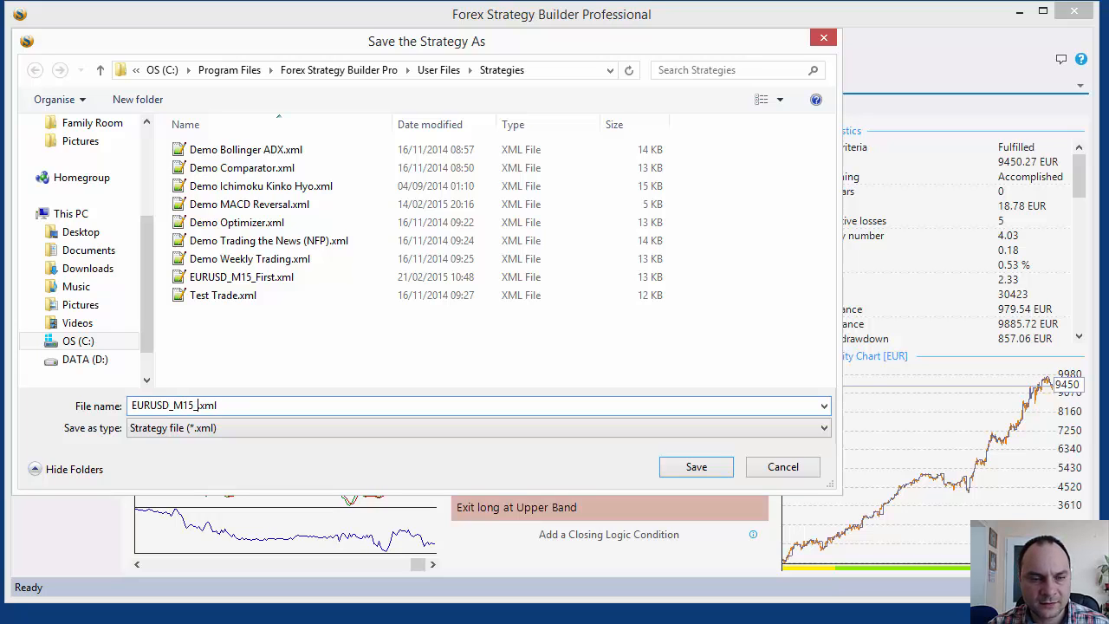
text(Second)
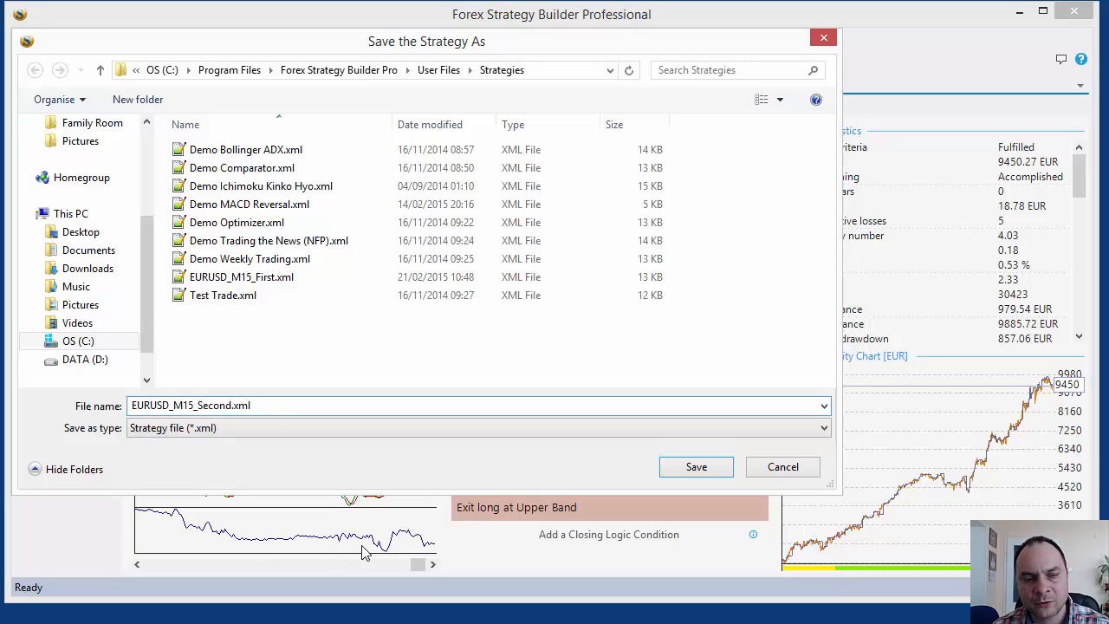
click(698, 467)
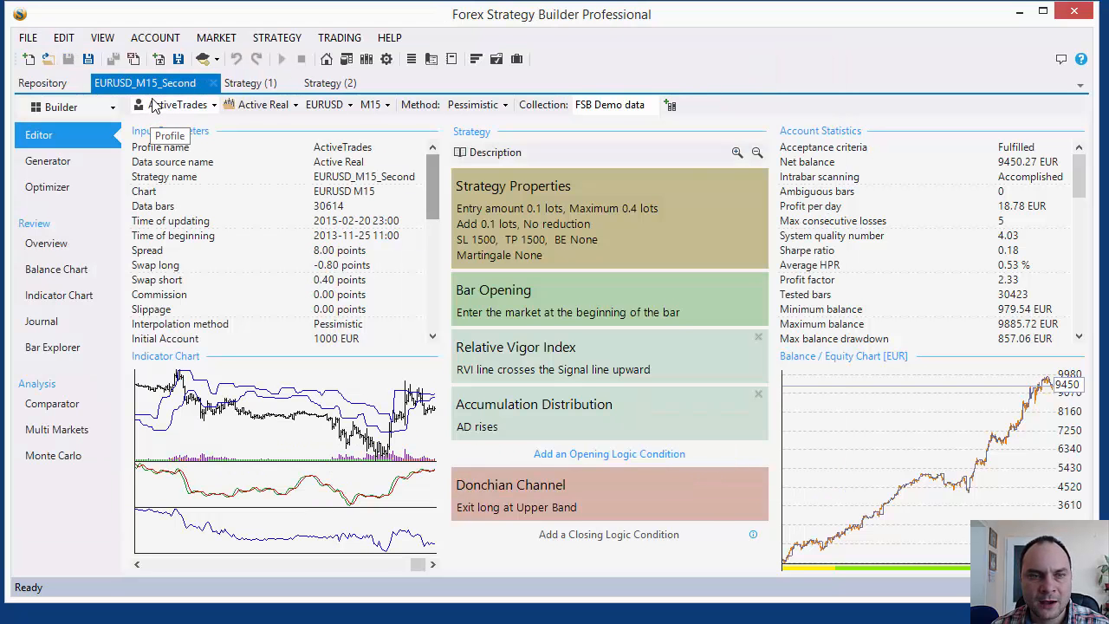
Compare EURUSD_M15_Second with Strategy (1) and open Strategy (1)'s Previous High Low closing point for editing.
click(247, 84)
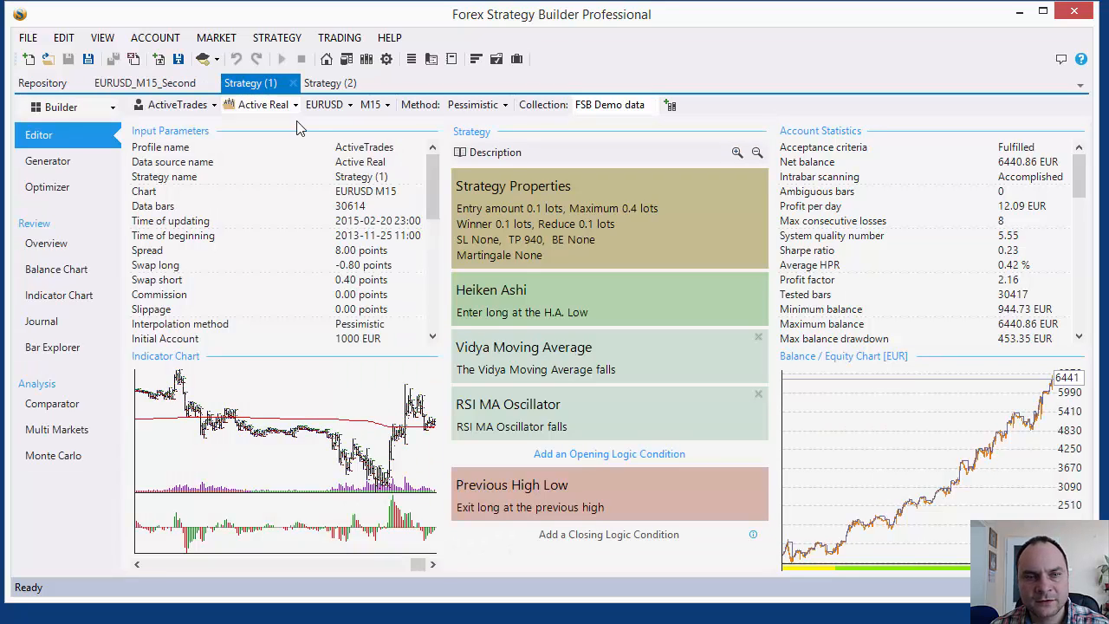
click(146, 83)
click(242, 84)
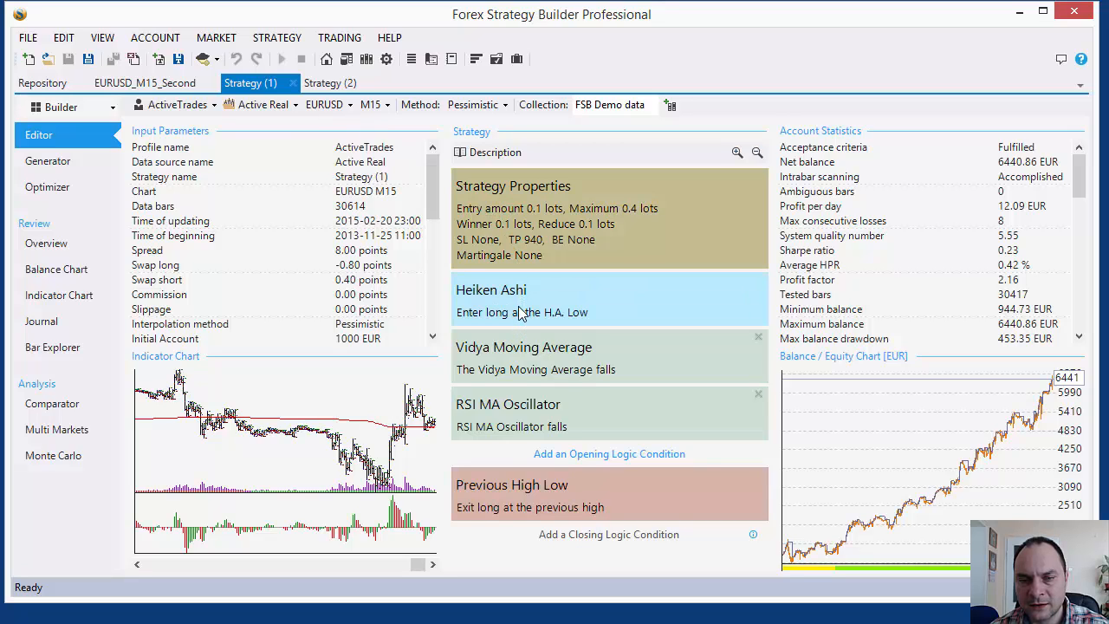
click(515, 510)
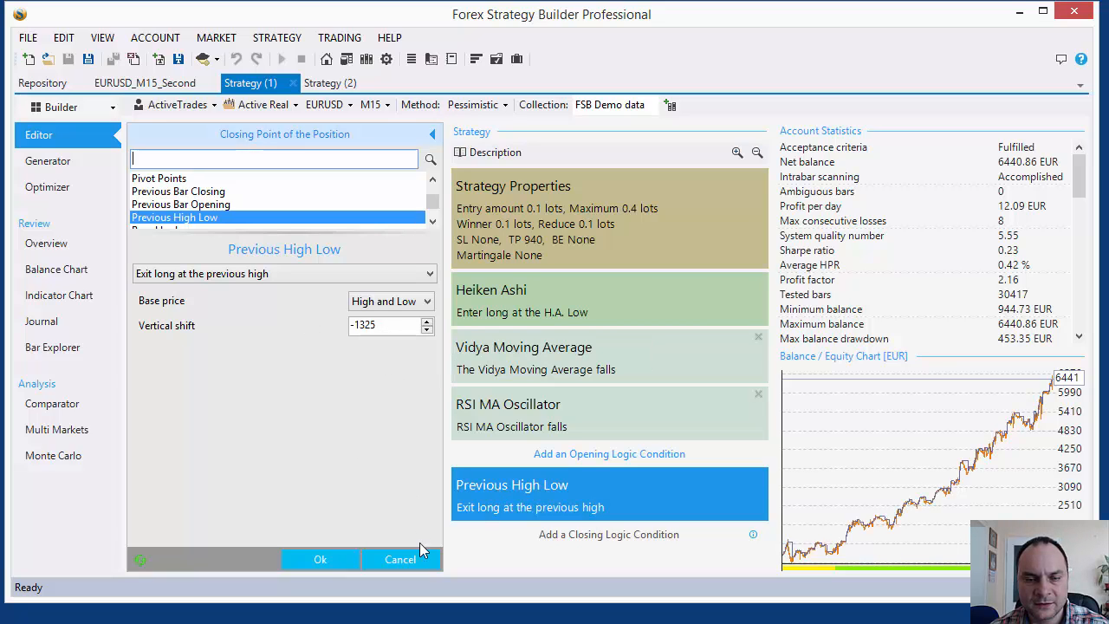
Try Previous Bar Closing and Previous Bar Opening as the closing point, and enlarge the indicator list to browse other exits.
click(182, 191)
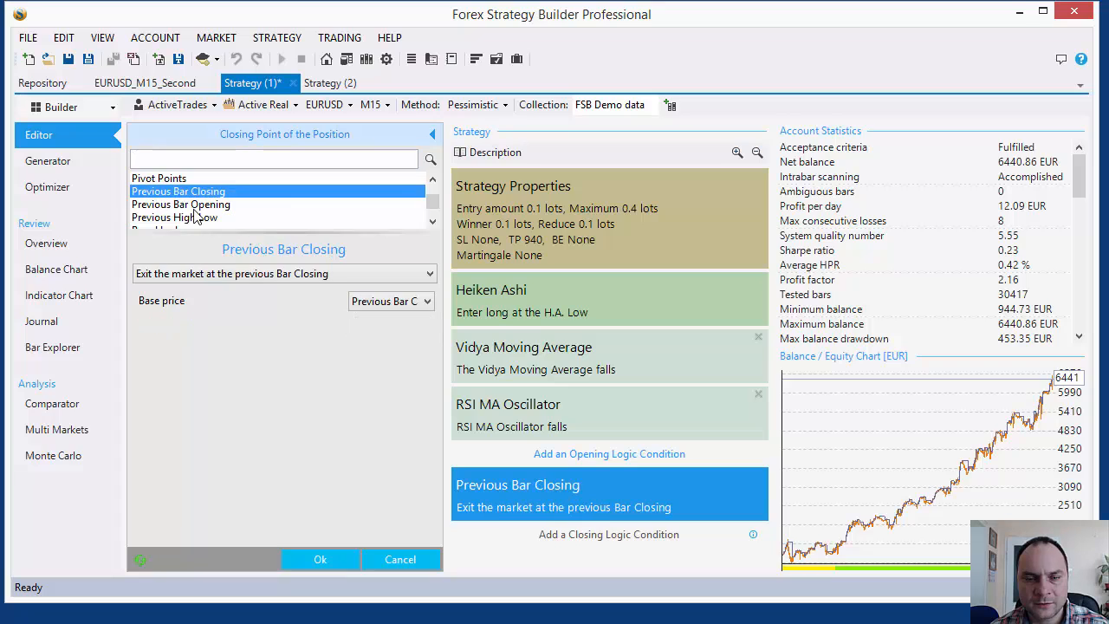
click(194, 205)
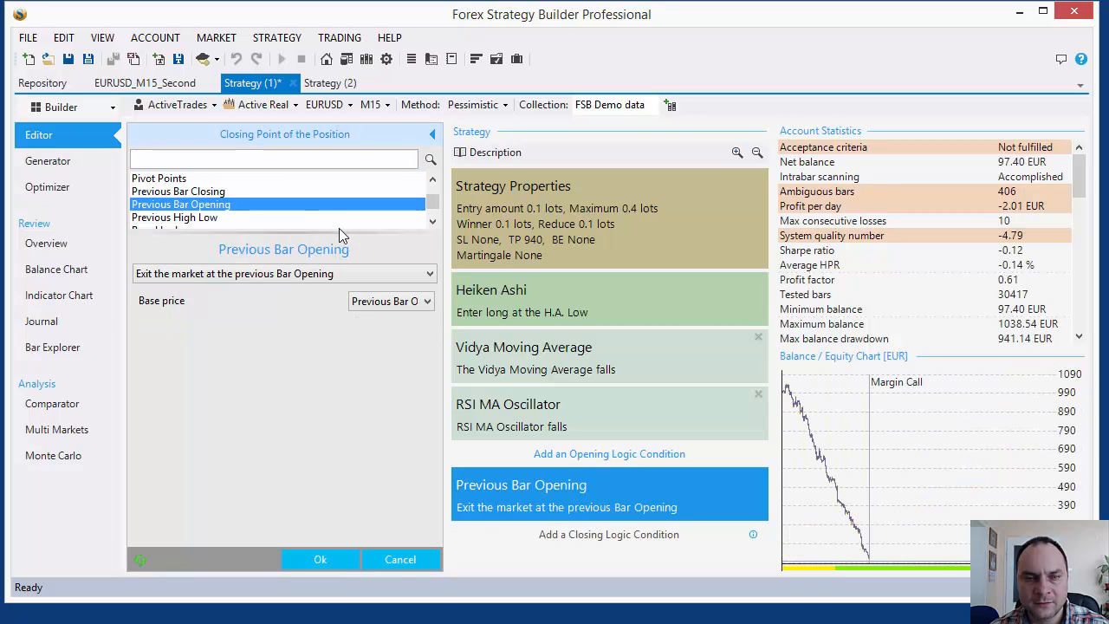
drag(339, 231, 341, 326)
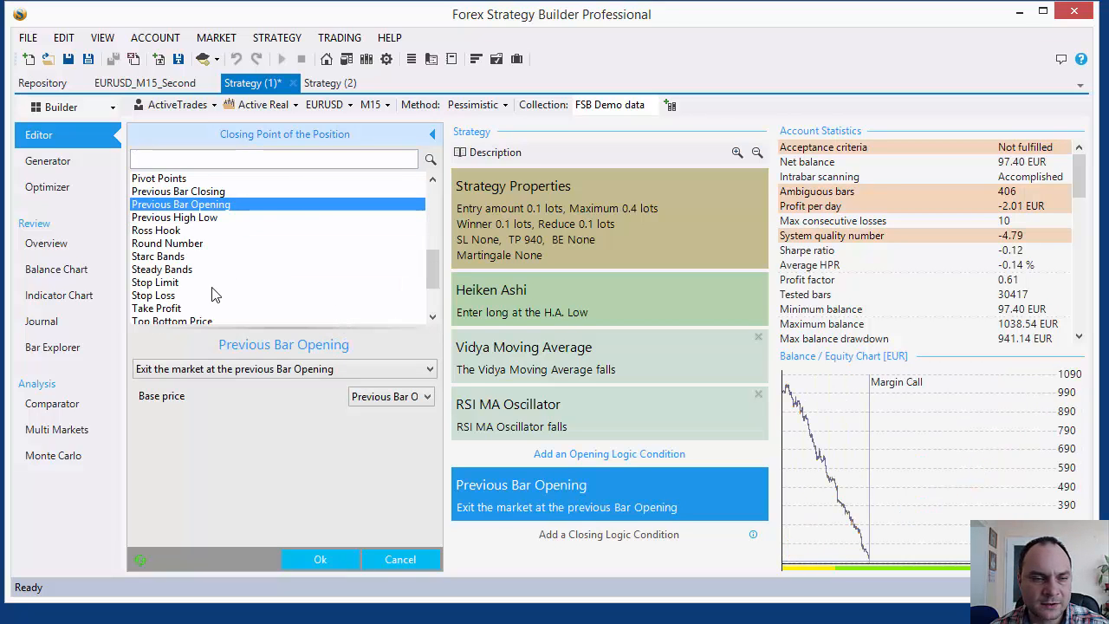
scroll(215, 297, down, 2)
scroll(215, 298, up, 15)
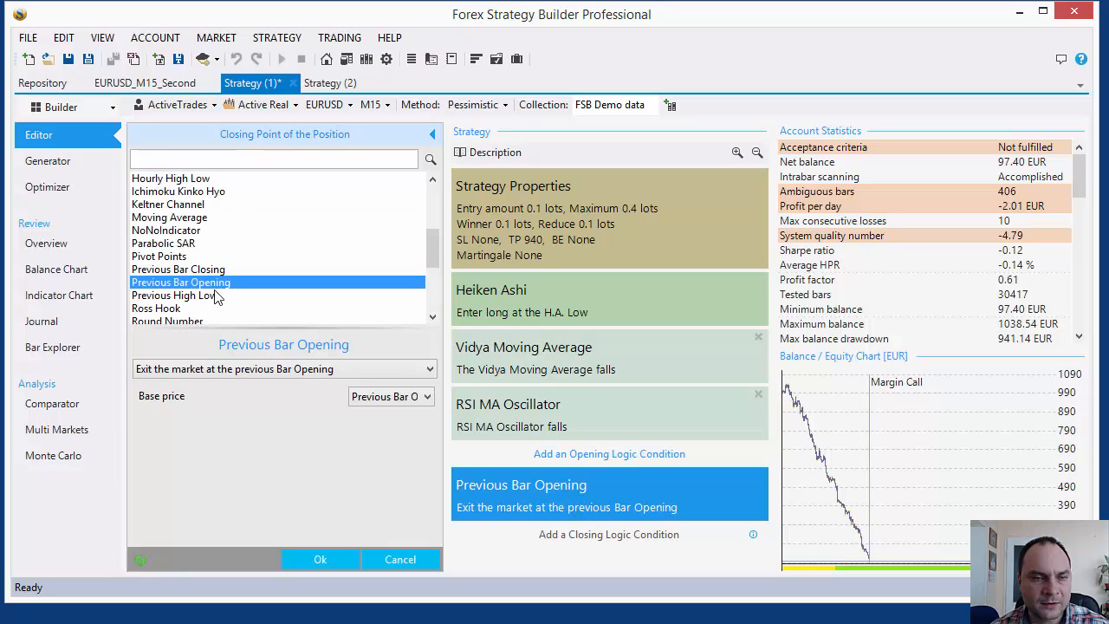
Test Day Closing and Week Closing as the closing point of Strategy (1) and select Day Closing again.
click(163, 245)
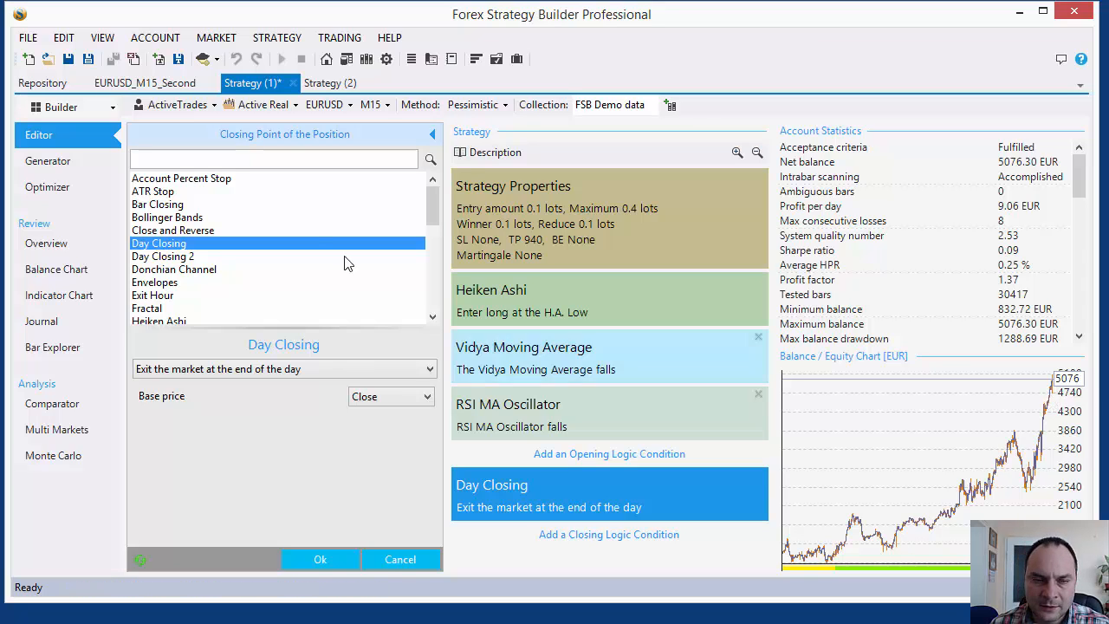
scroll(320, 236, down, 4)
scroll(317, 238, down, 4)
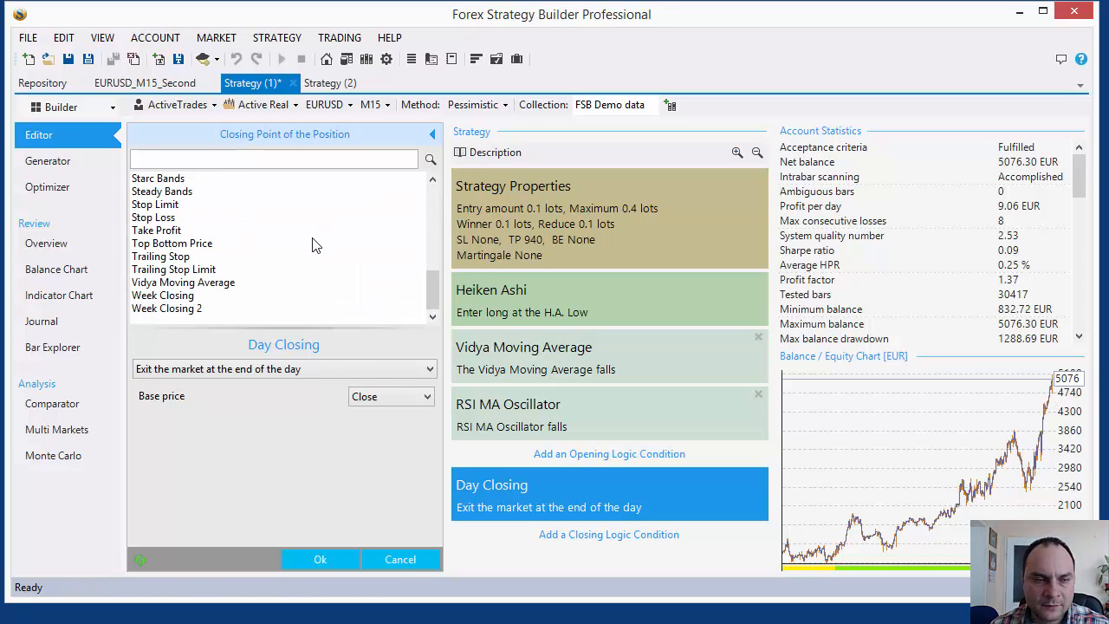
click(174, 297)
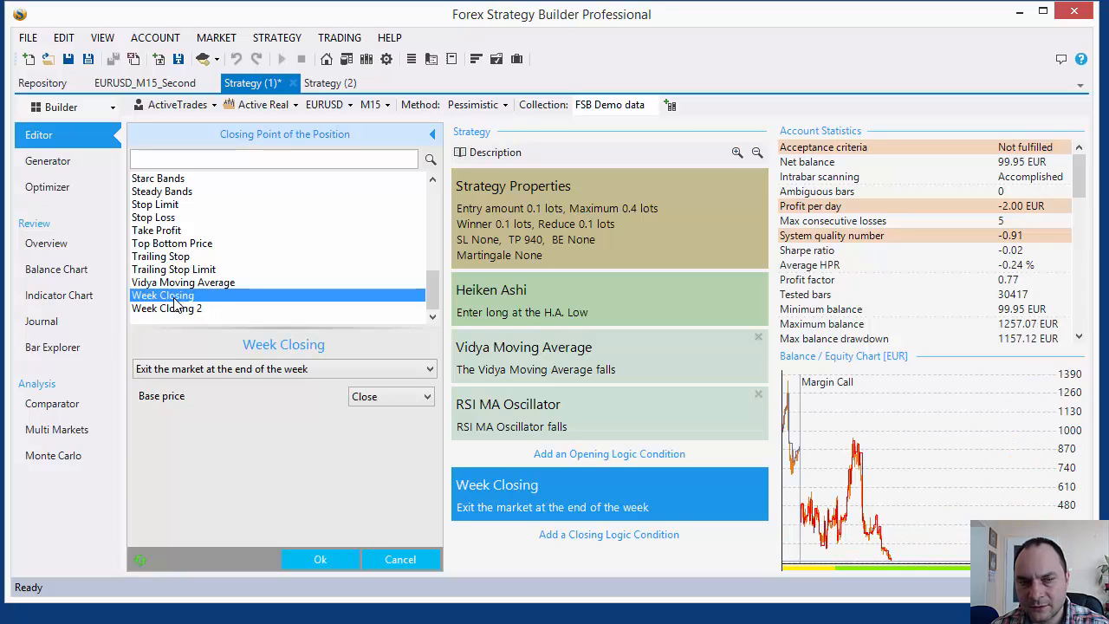
scroll(205, 301, up, 4)
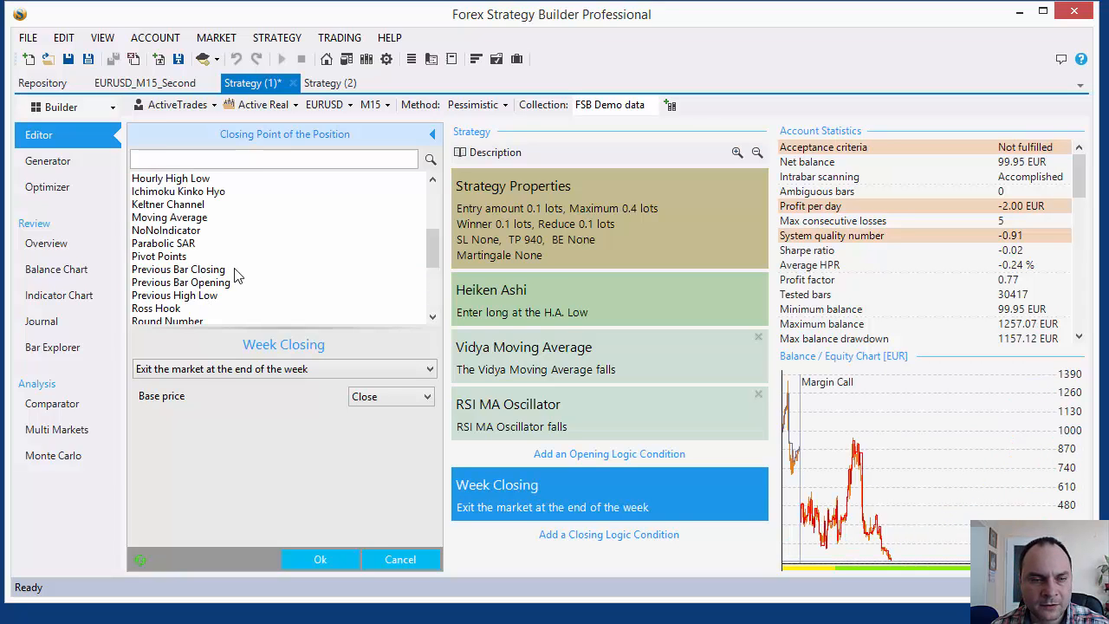
scroll(236, 276, up, 4)
click(171, 245)
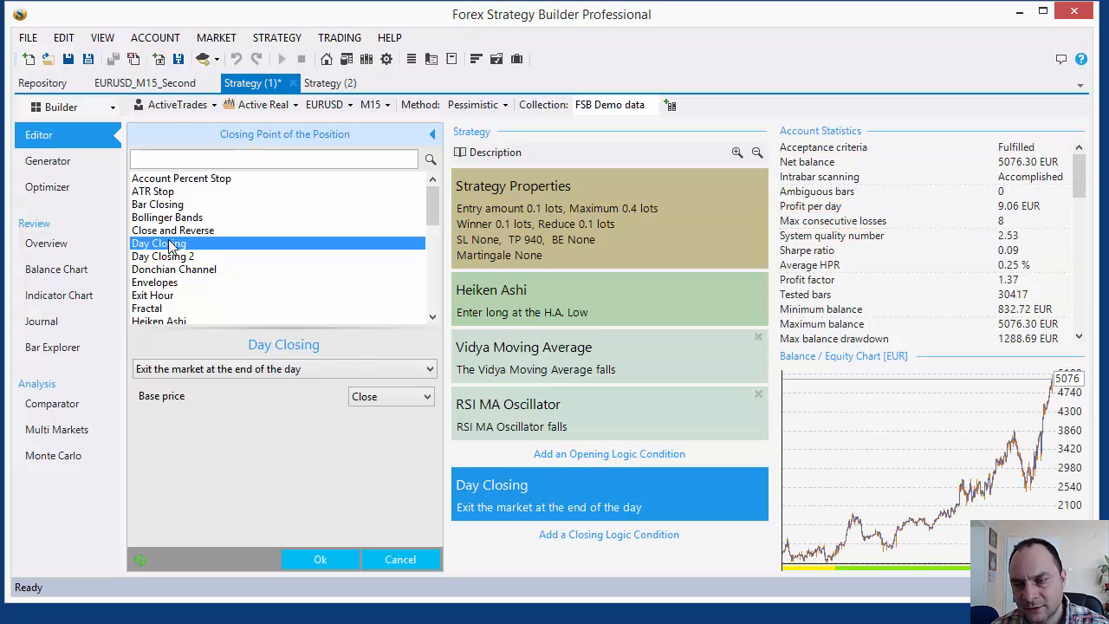
Discard the closing-point edit in Strategy (1), and try Strategy (2) without its Price Oscillator closing condition.
click(406, 561)
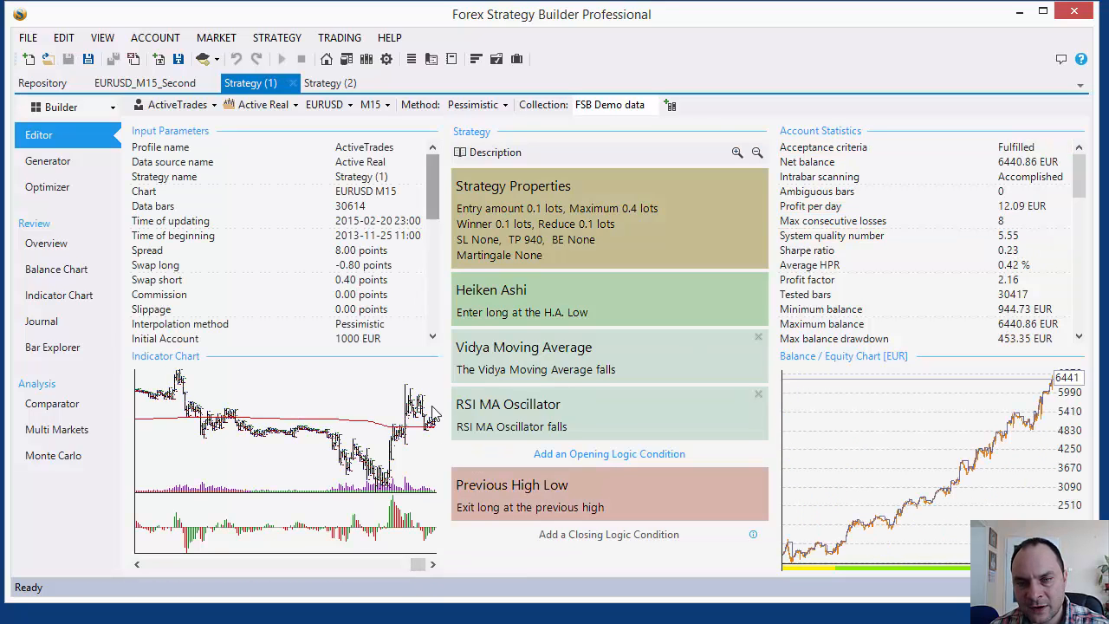
click(331, 85)
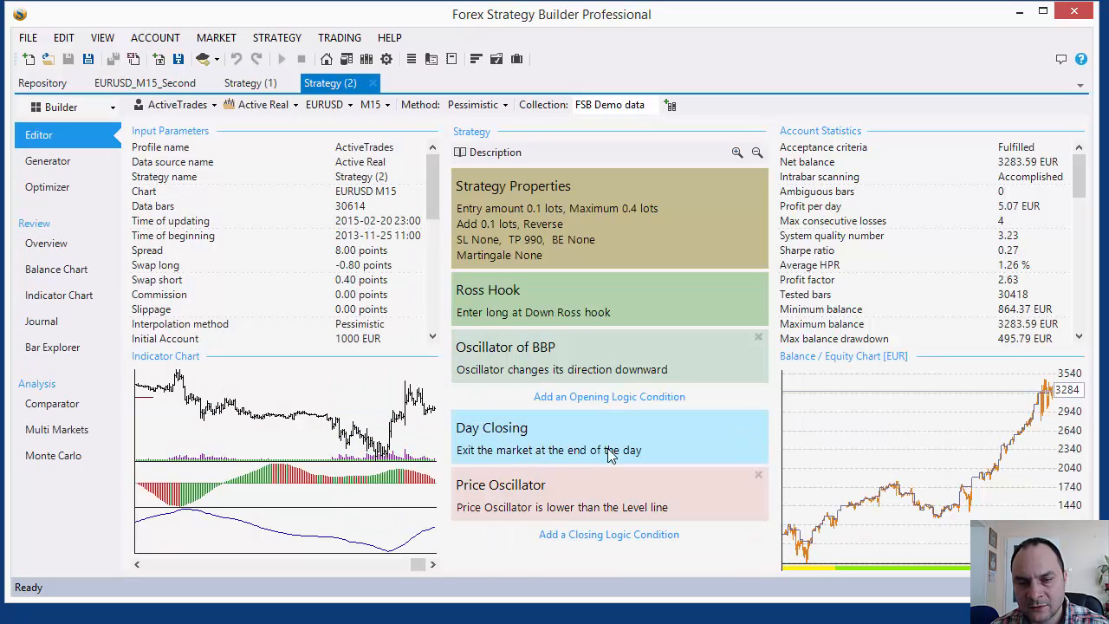
click(759, 476)
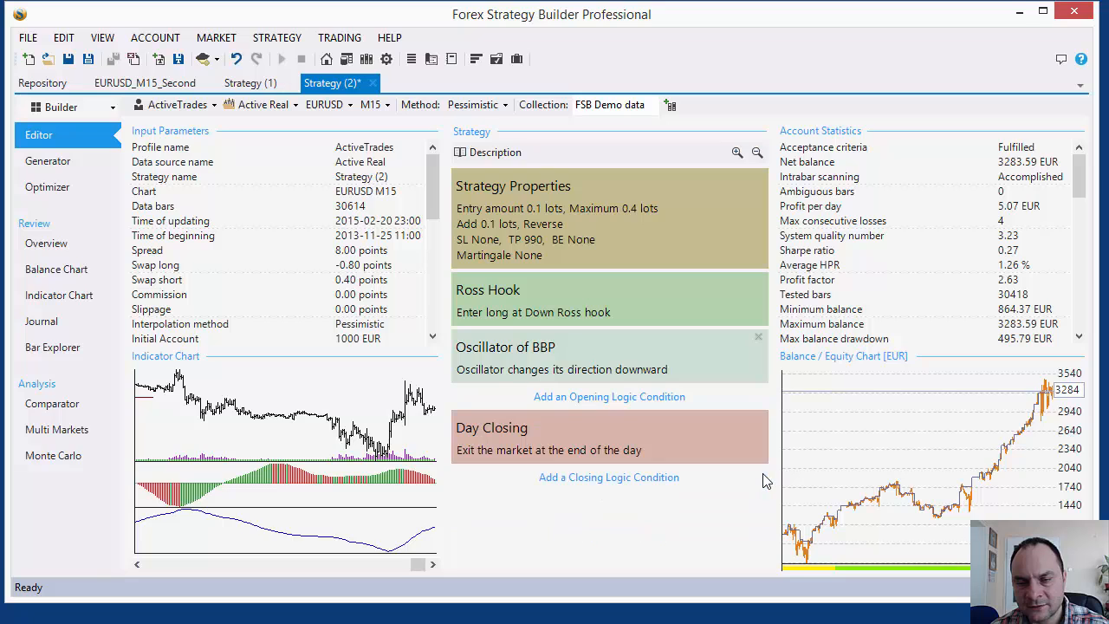
key(ctrl+z)
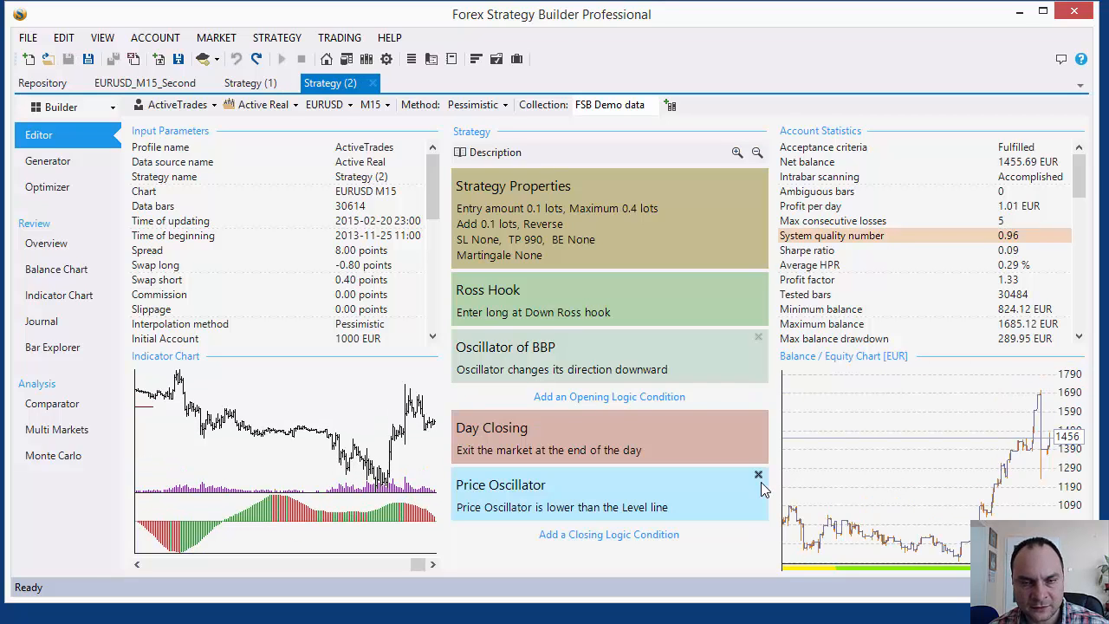
Review the Ross Hook and Oscillator of BBP parameters of Strategy (2), then close that strategy.
click(588, 308)
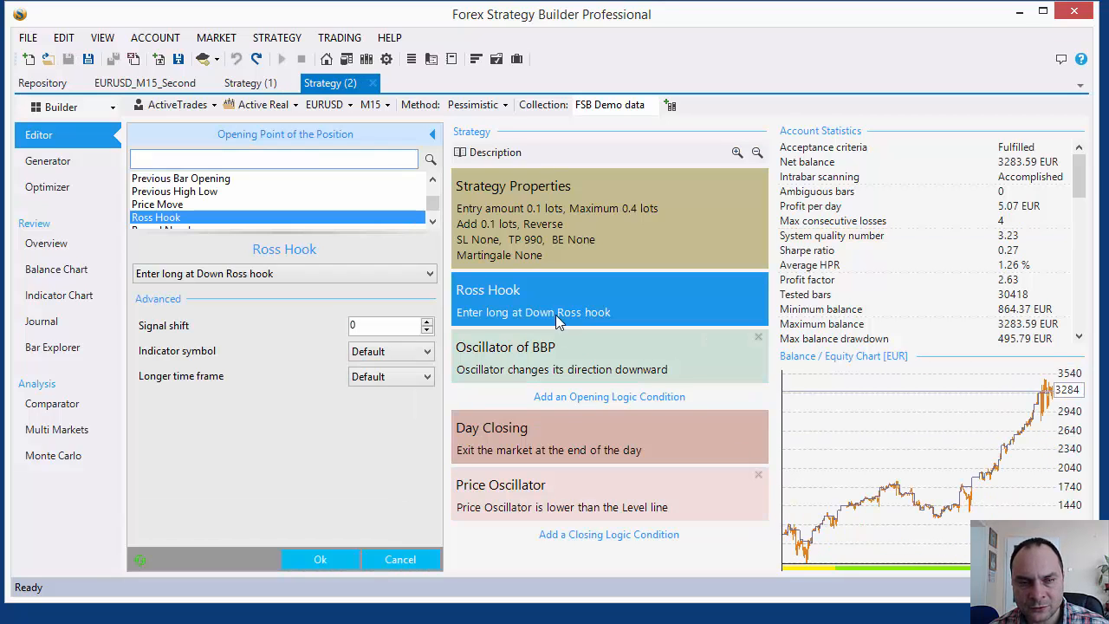
click(412, 563)
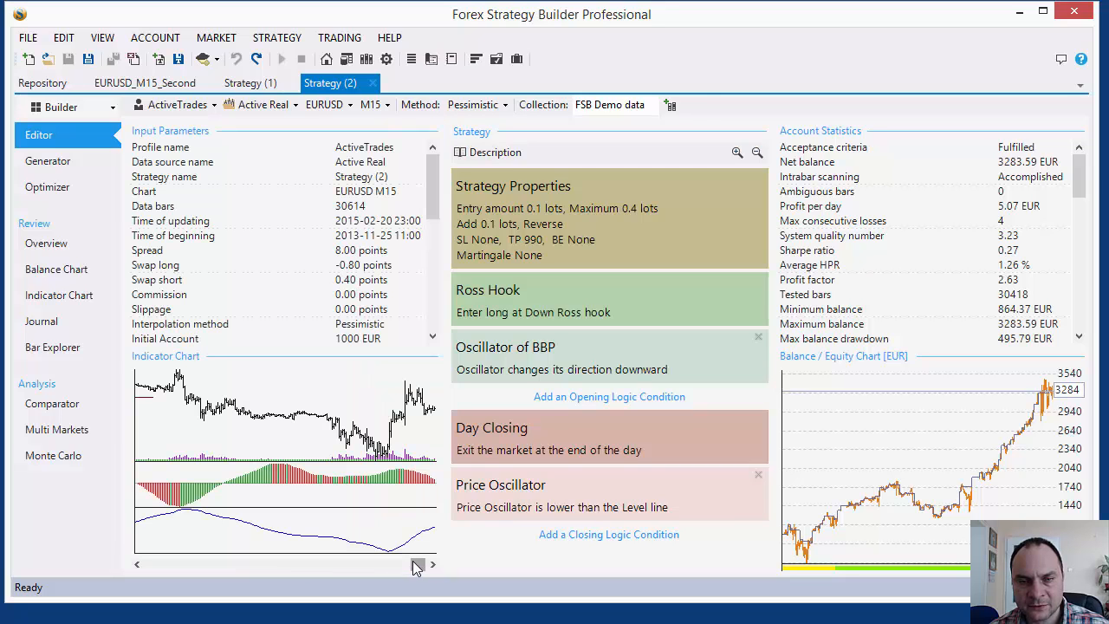
click(544, 366)
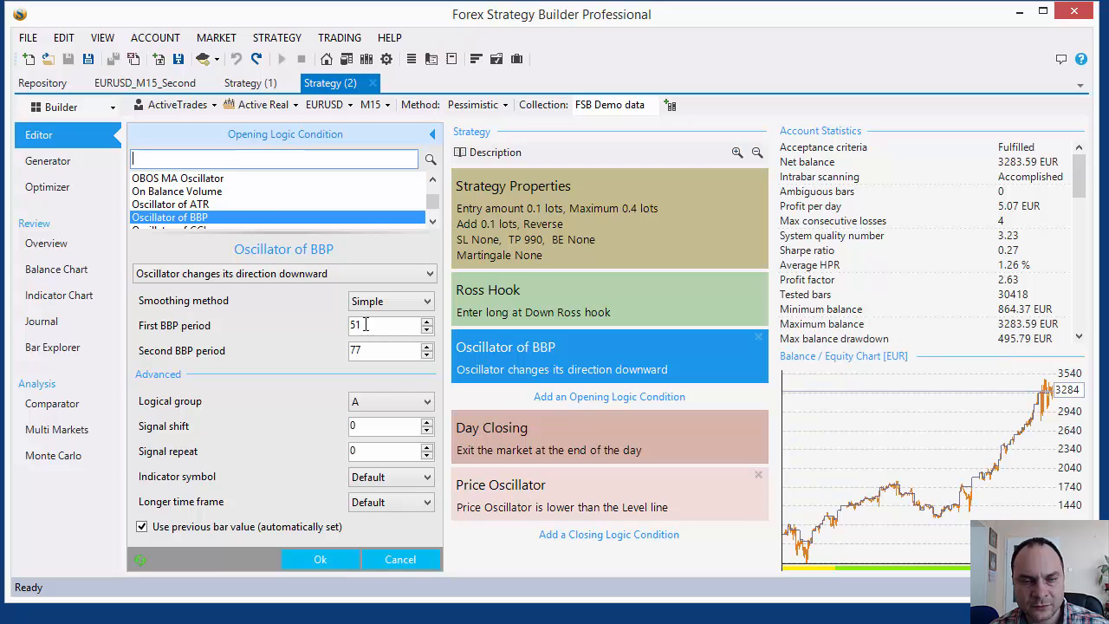
click(409, 560)
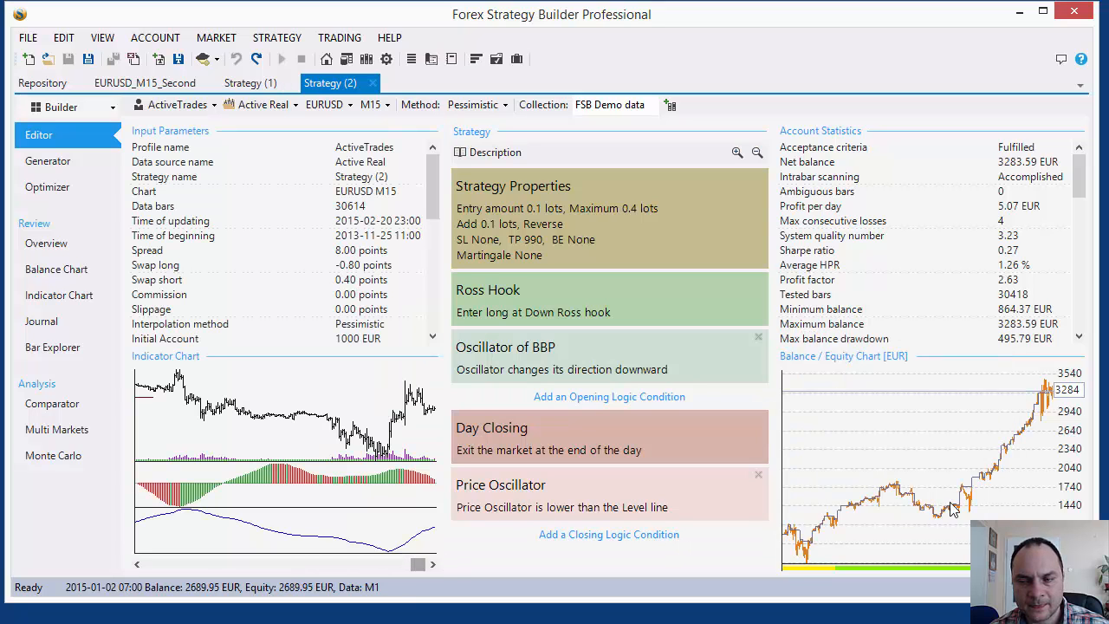
click(372, 83)
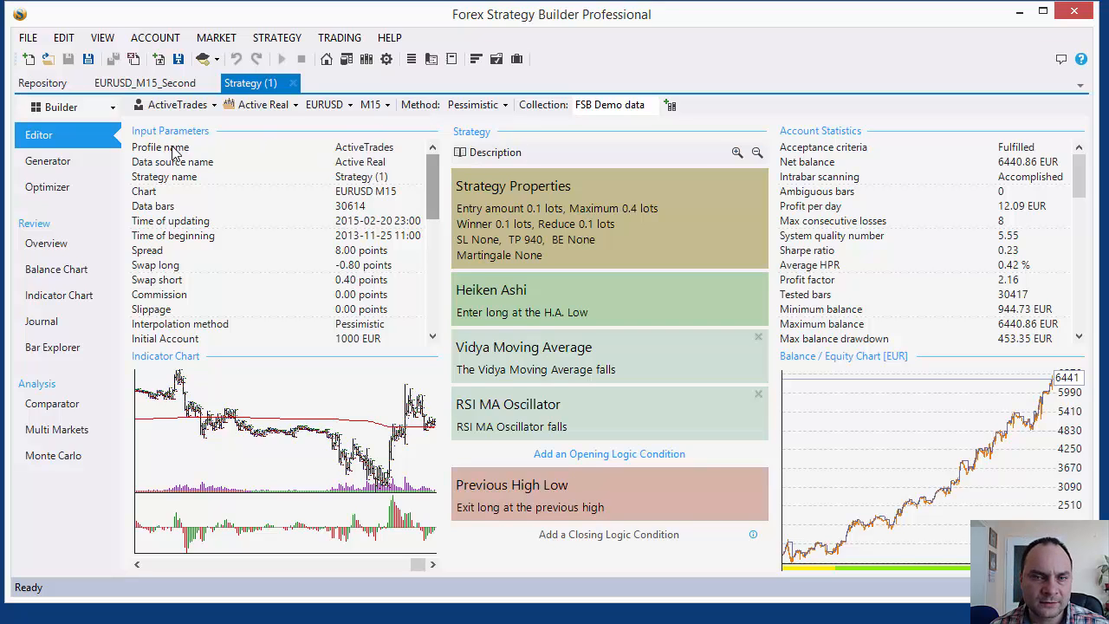
Unload the Active EURUSD M15 and FSB Demo data collections from the repository.
click(42, 84)
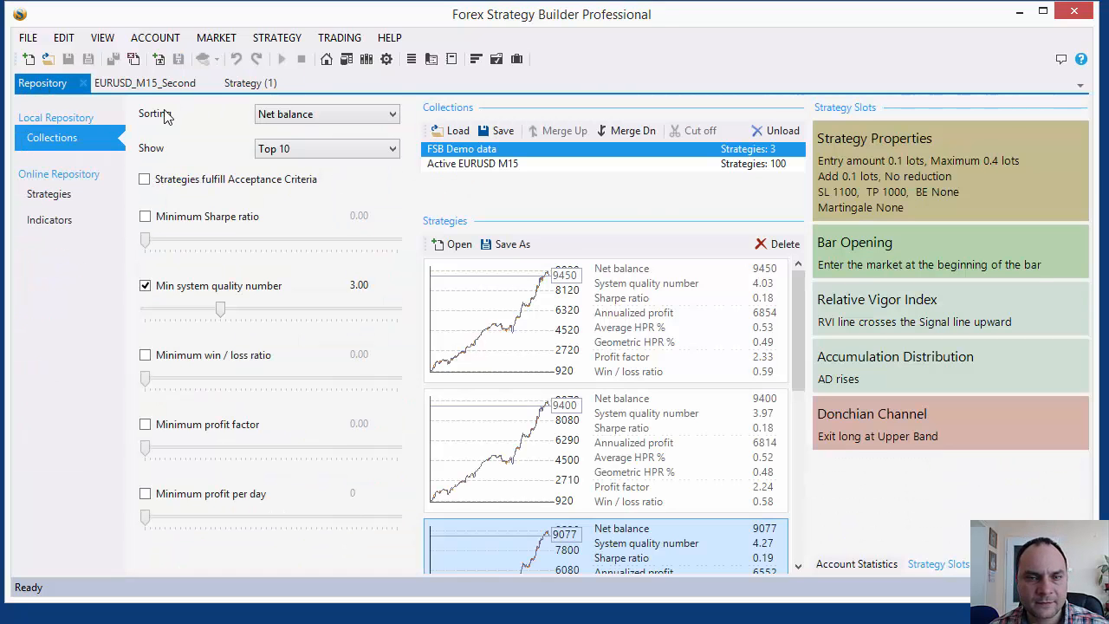
click(564, 166)
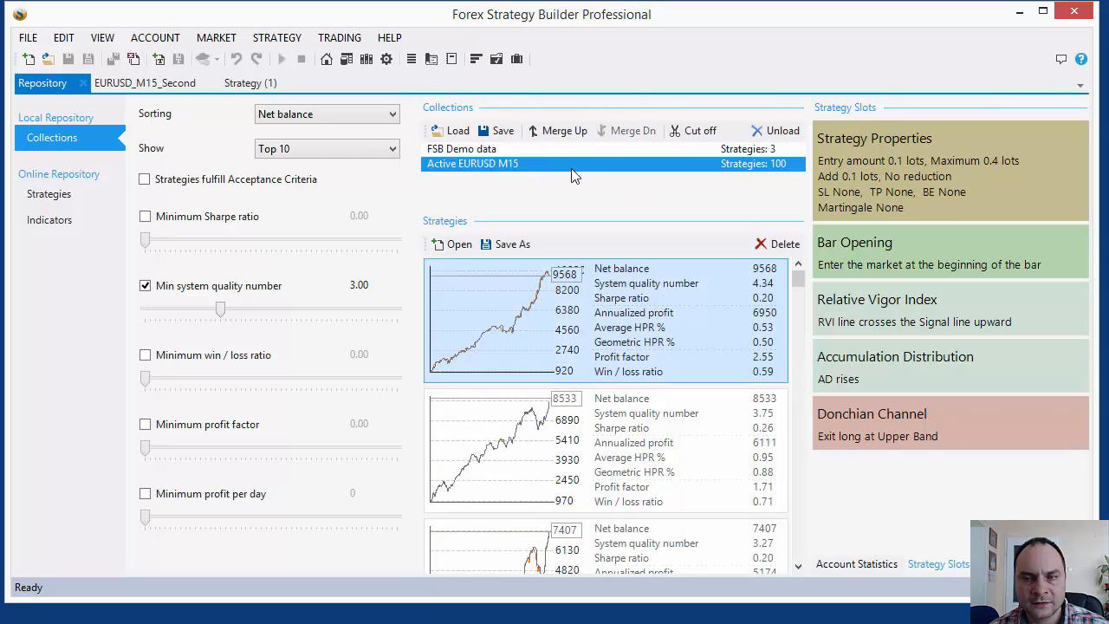
click(498, 138)
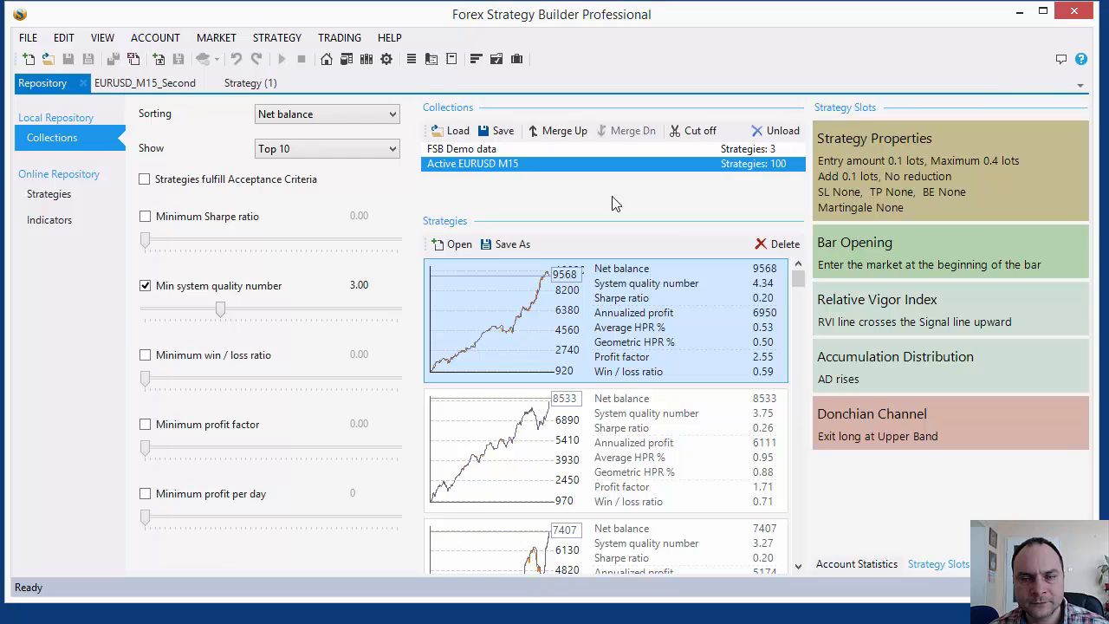
drag(798, 273, 818, 227)
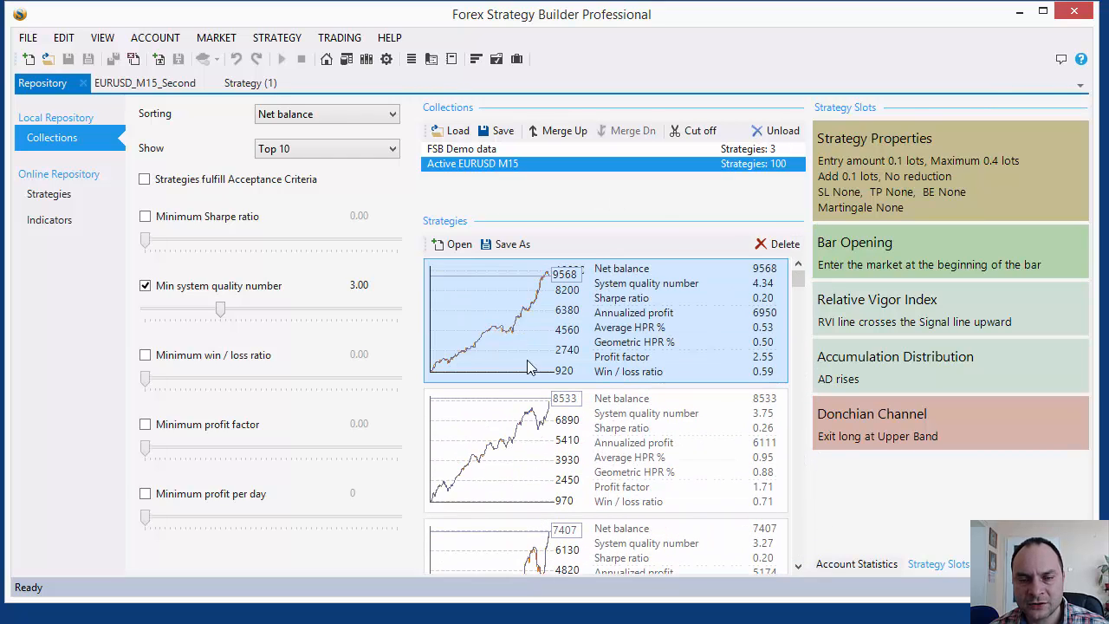
scroll(532, 367, down, 1)
scroll(532, 367, up, 1)
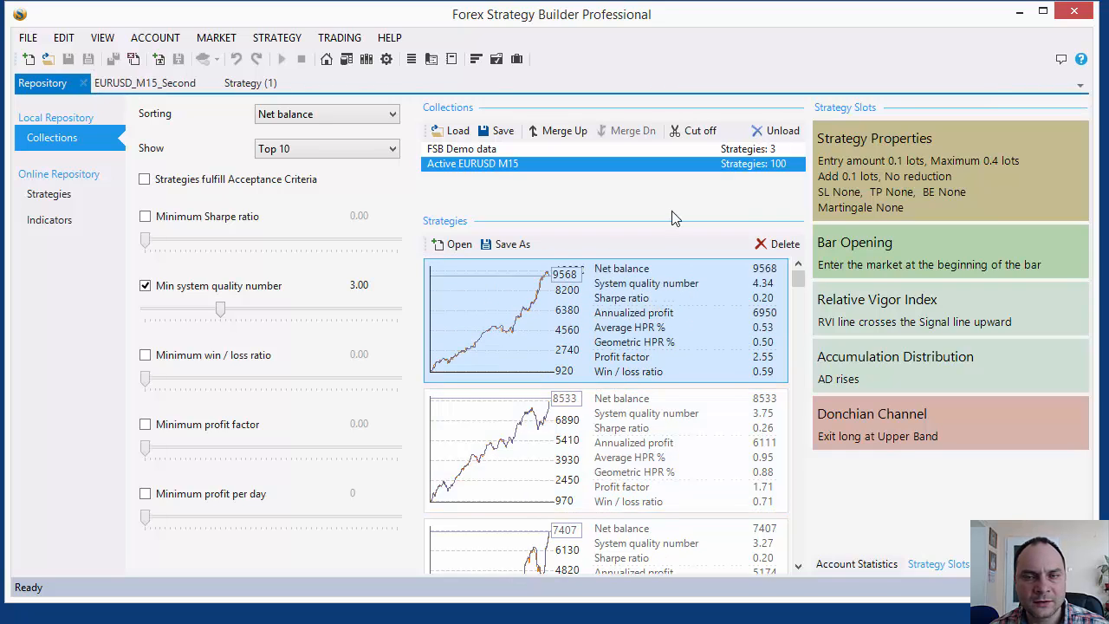
click(773, 135)
click(773, 134)
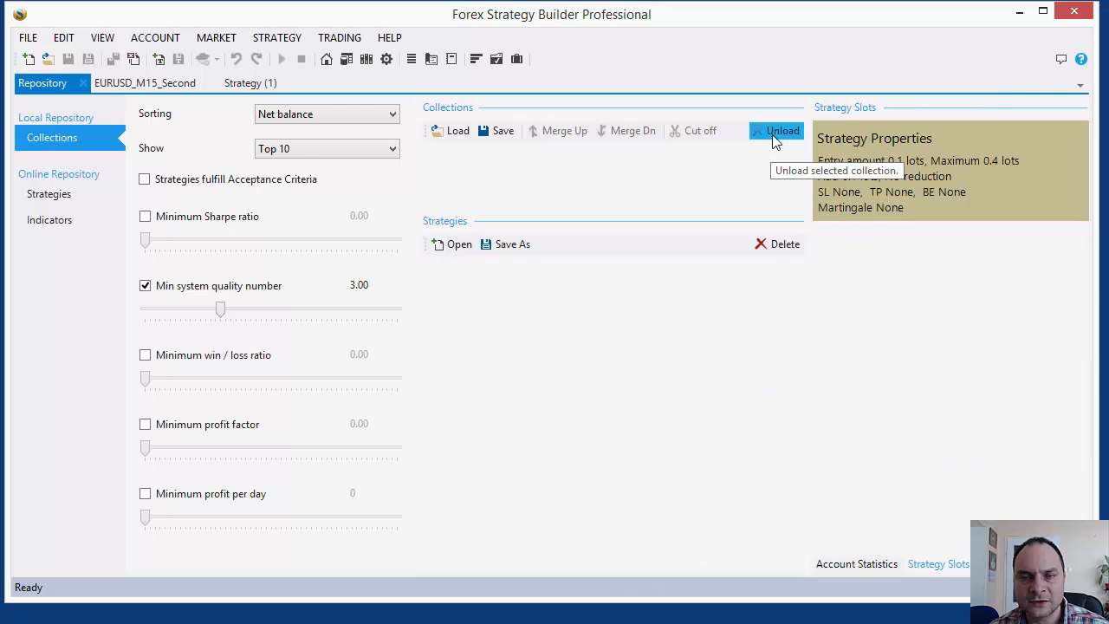
Save Strategy (1) under the file name Active EURUSD M15 Spare.xml in the Strategies folder.
click(138, 84)
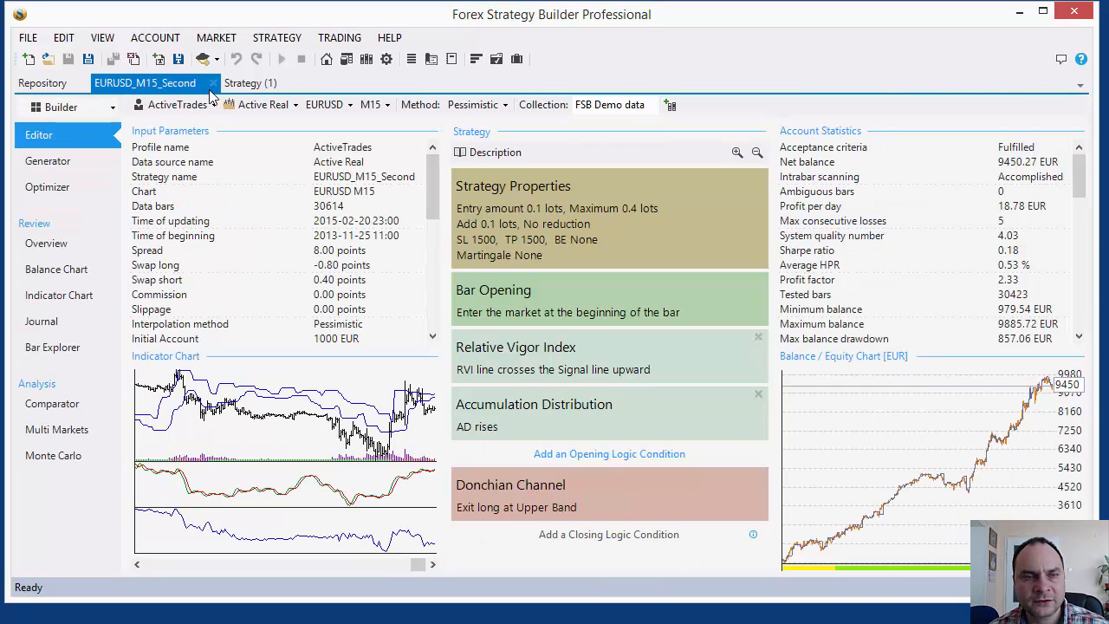
click(245, 83)
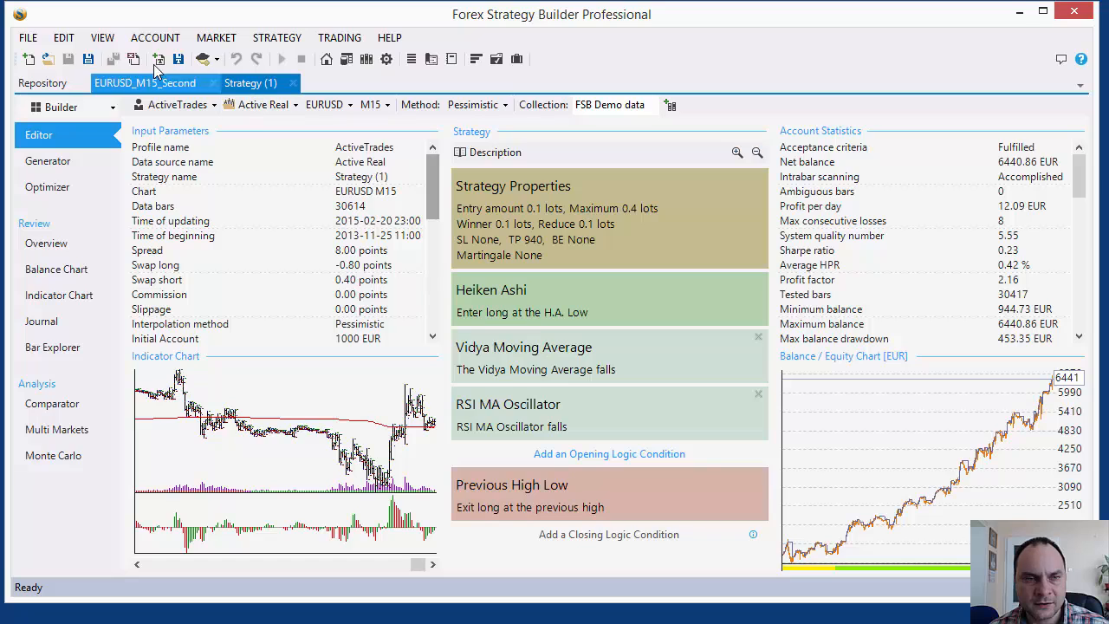
click(87, 58)
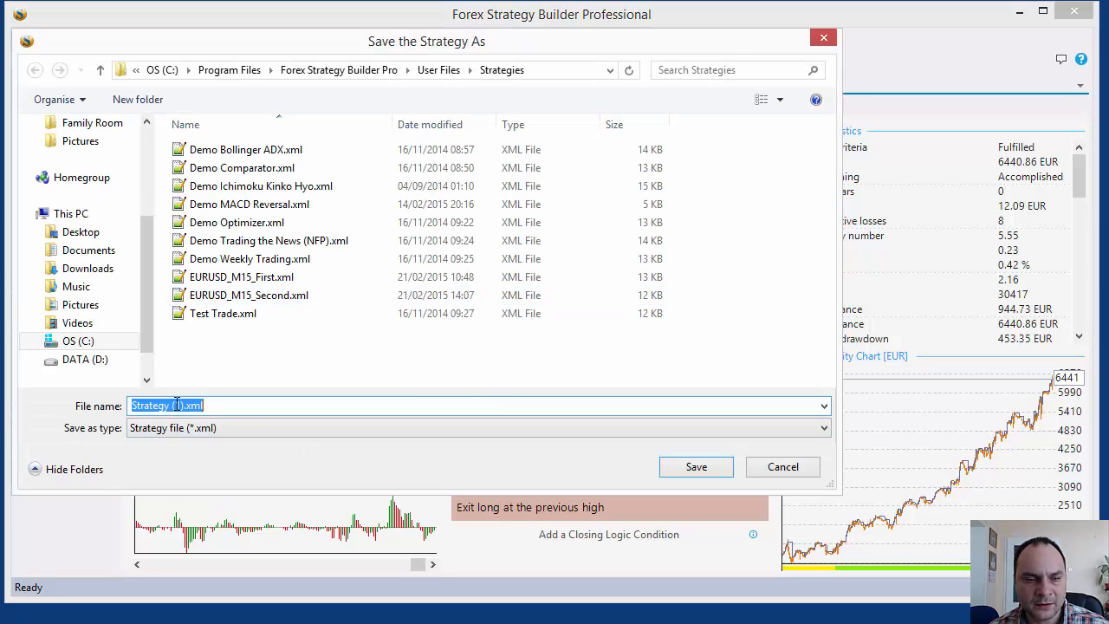
click(185, 406)
key(shift+Home)
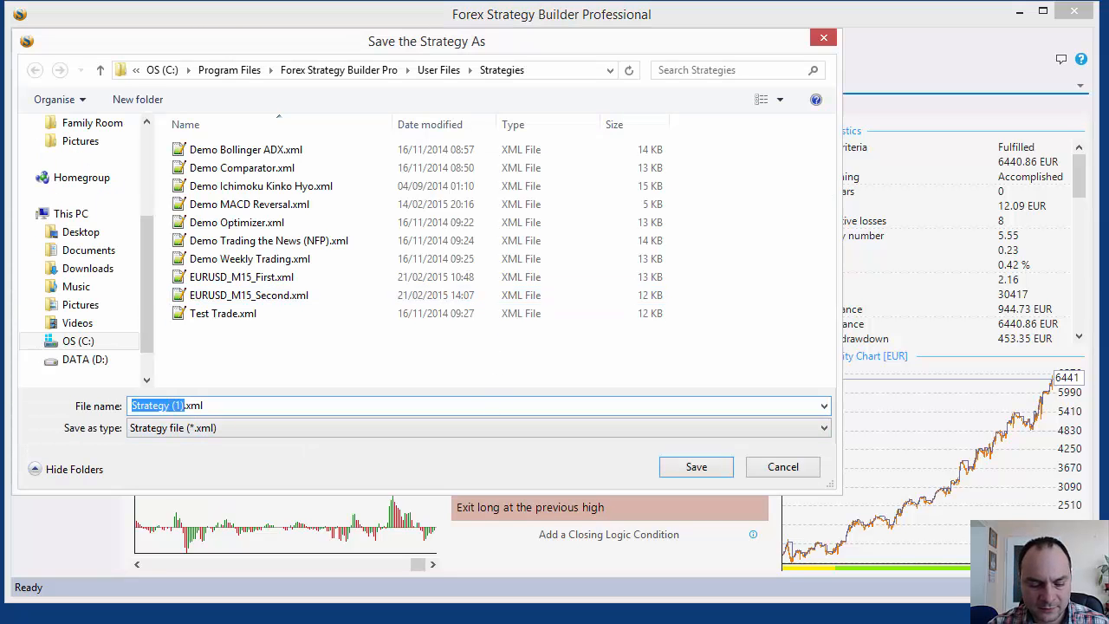
text(EU)
key(BackSpace)
key(BackSpace)
text(Active )
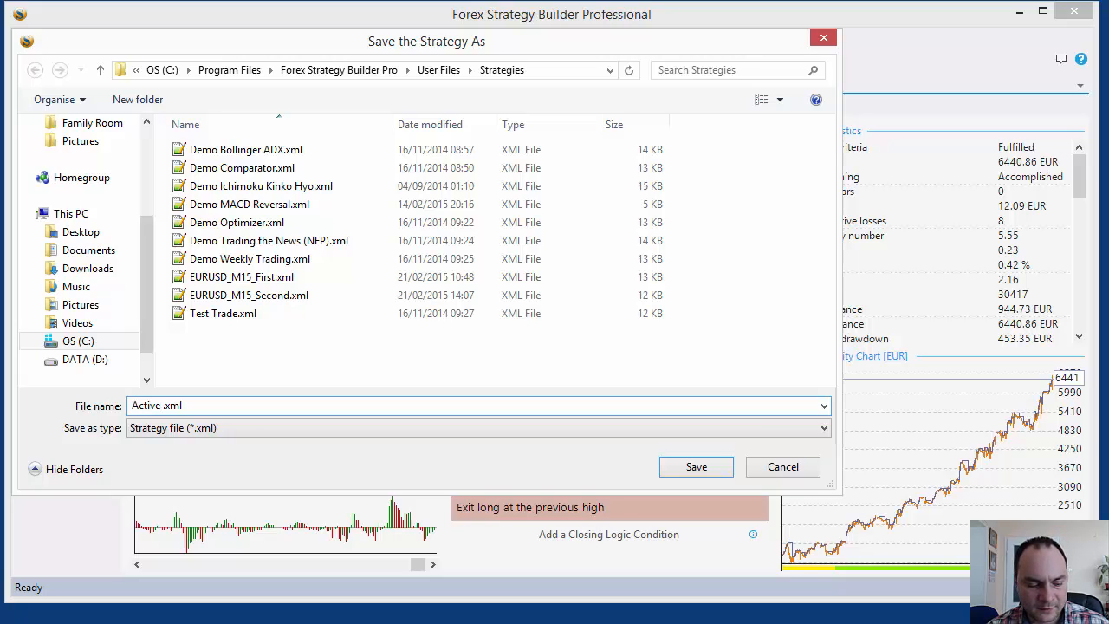
text(EURU)
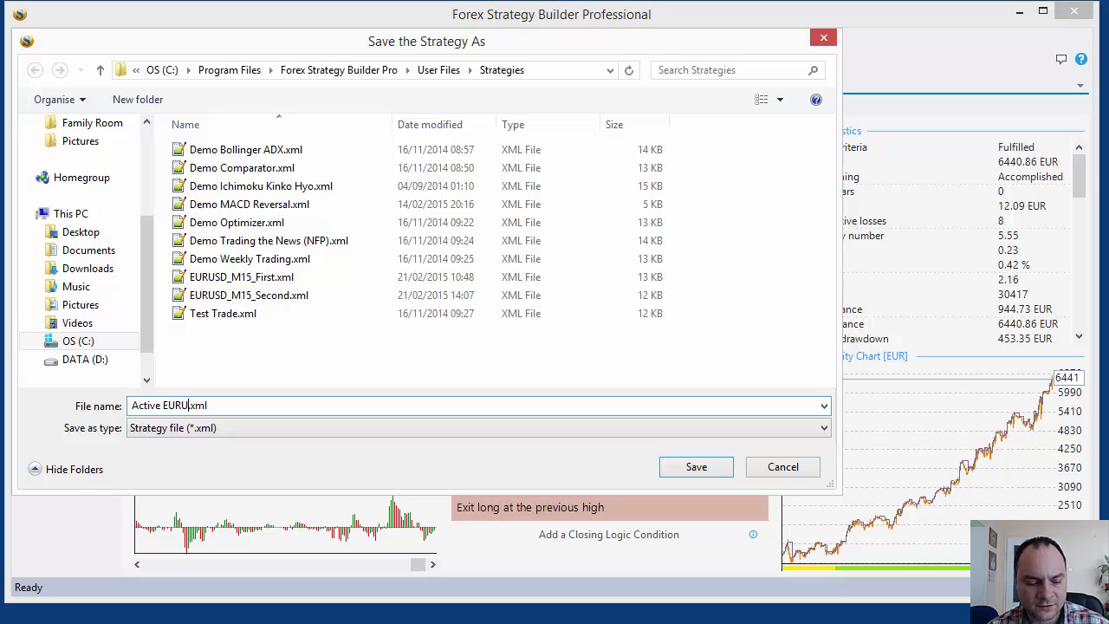
text(SD M1)
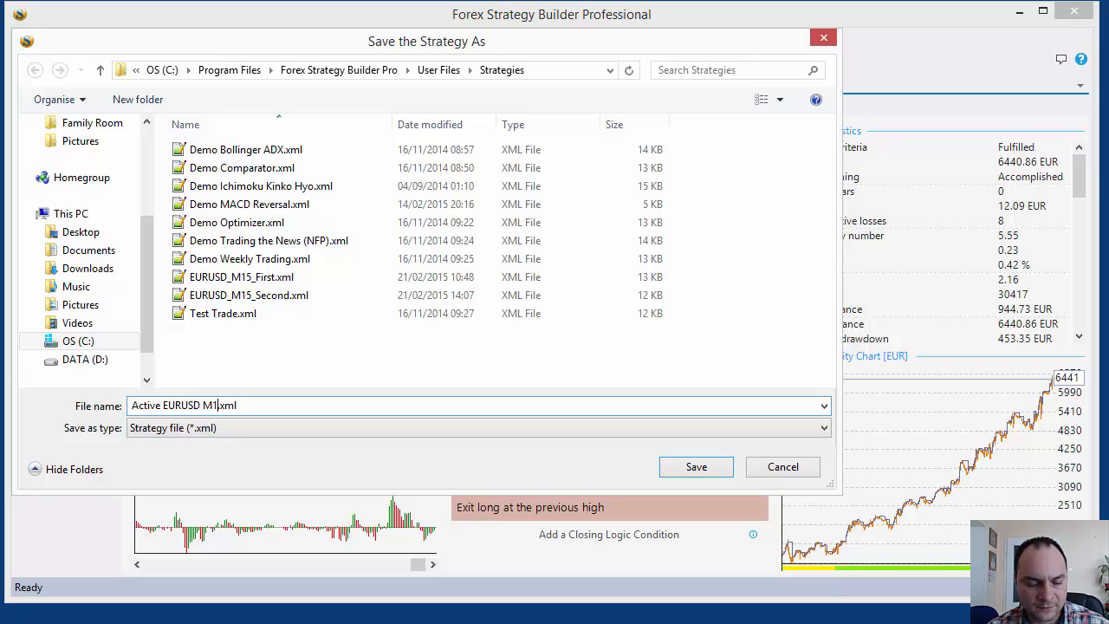
text(5 Spa)
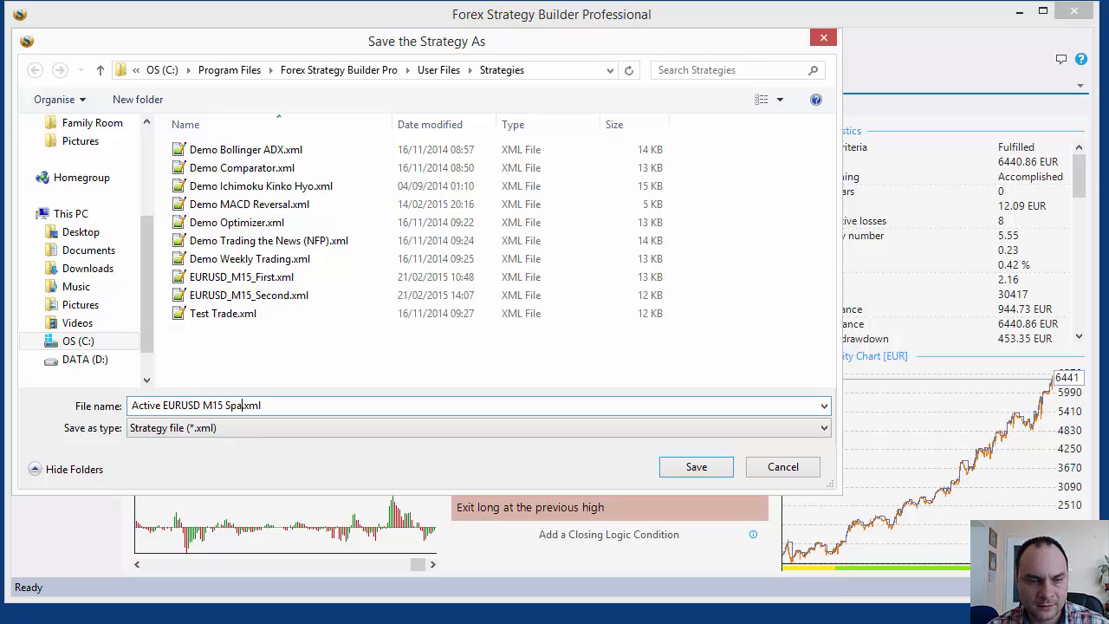
text(re)
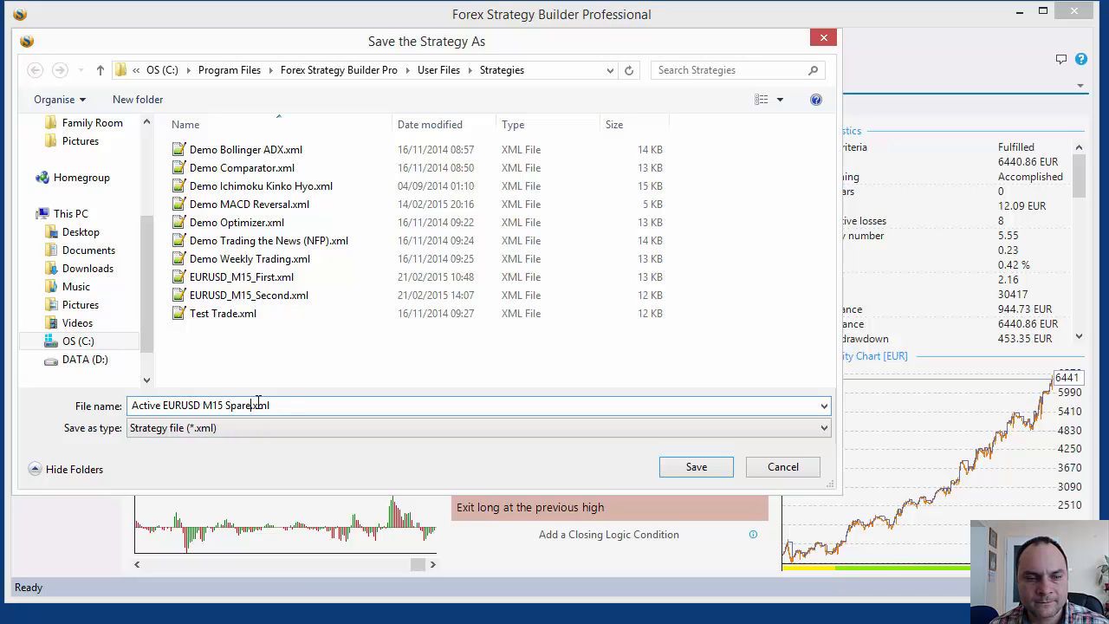
drag(287, 404, 100, 402)
click(296, 402)
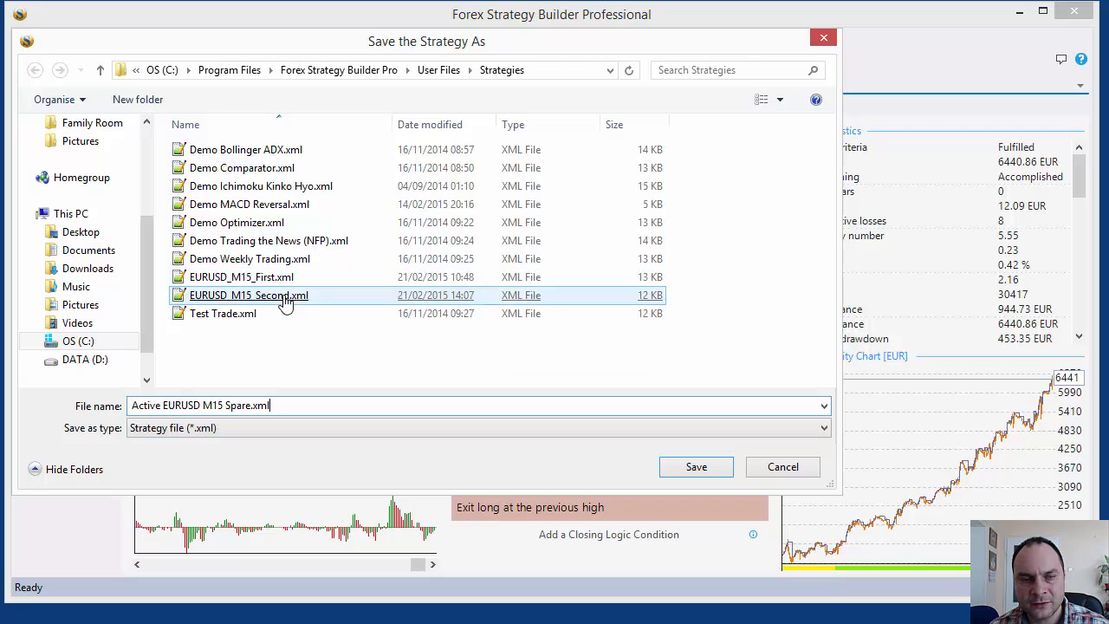
drag(283, 403, 83, 403)
click(299, 403)
click(695, 470)
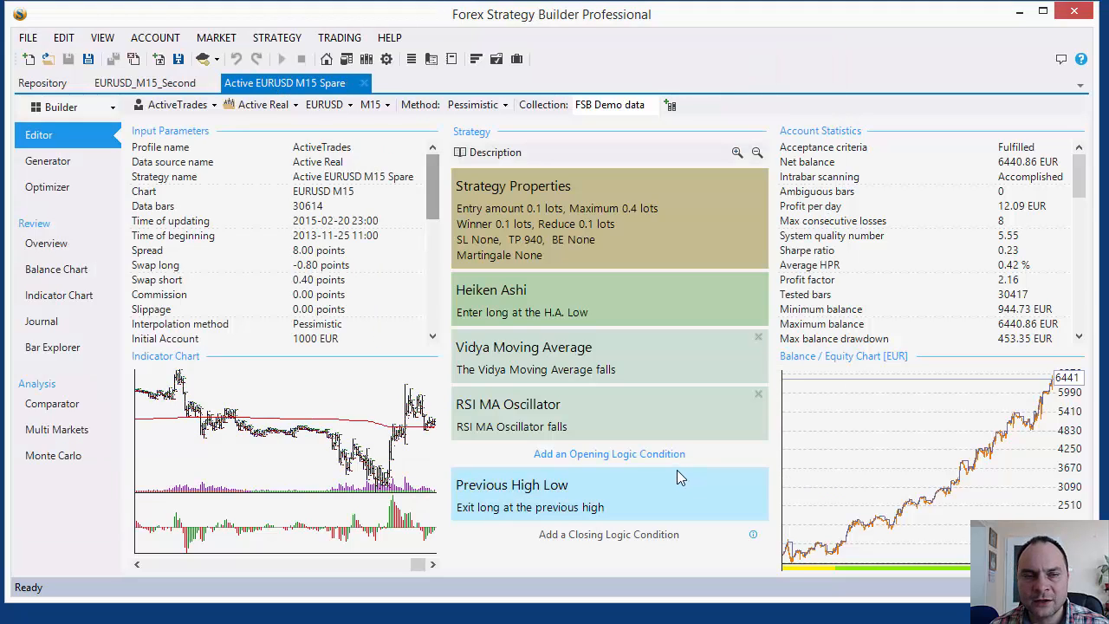
Close the Active EURUSD M15 Spare and EURUSD_M15_Second strategies and exit this program window.
click(364, 83)
click(213, 83)
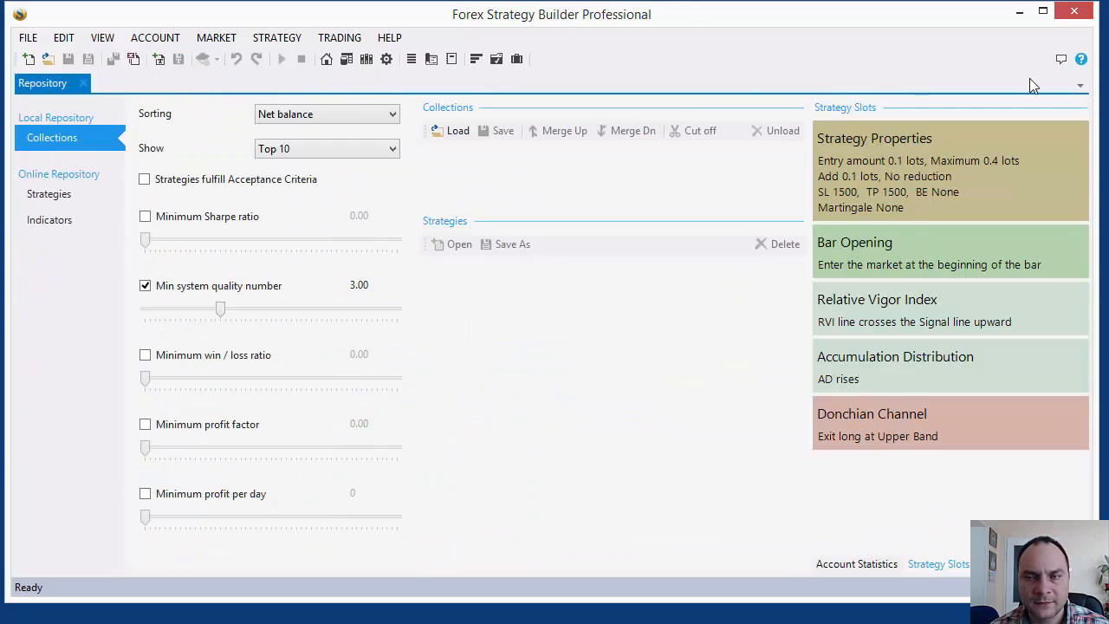
click(1074, 12)
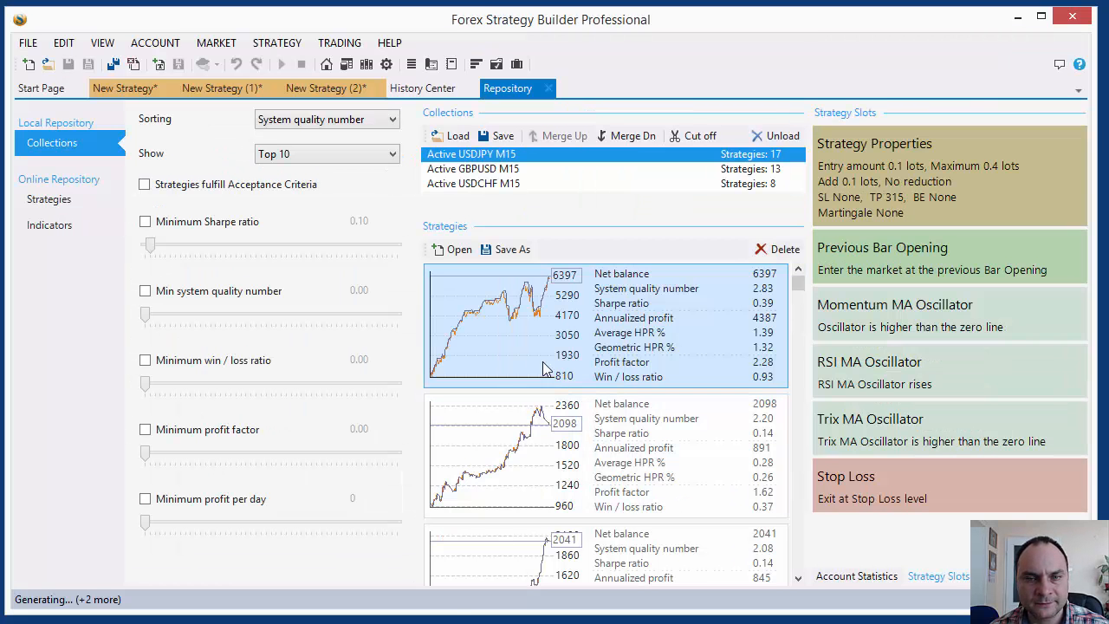
Examine the running generators for GBPUSD, USDCHF and USDJPY M15, then return to the repository of their collections.
click(115, 92)
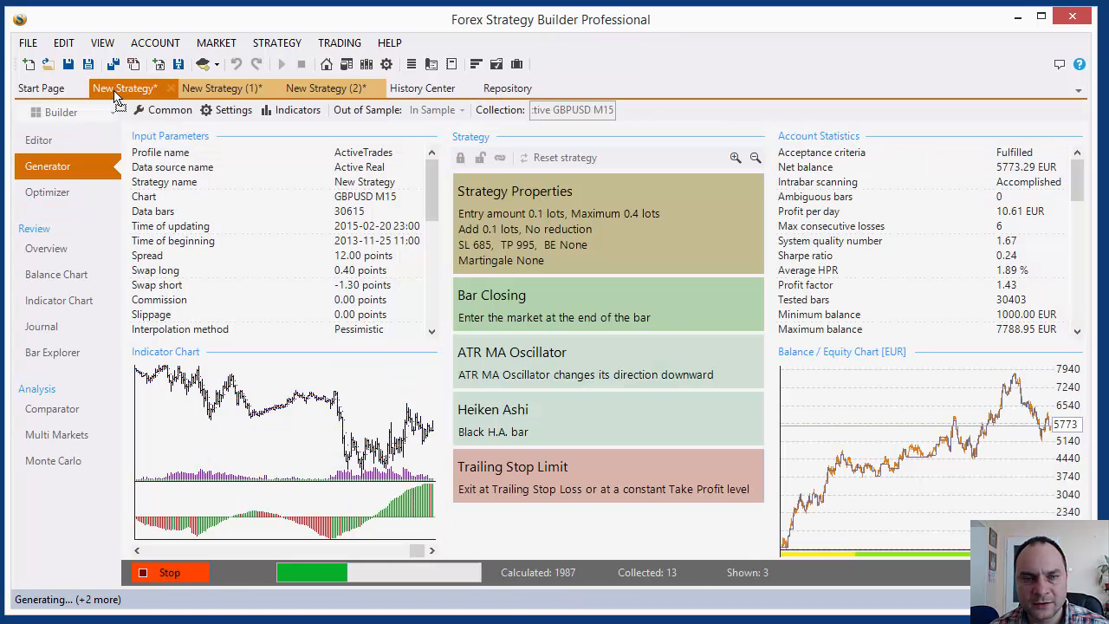
click(221, 90)
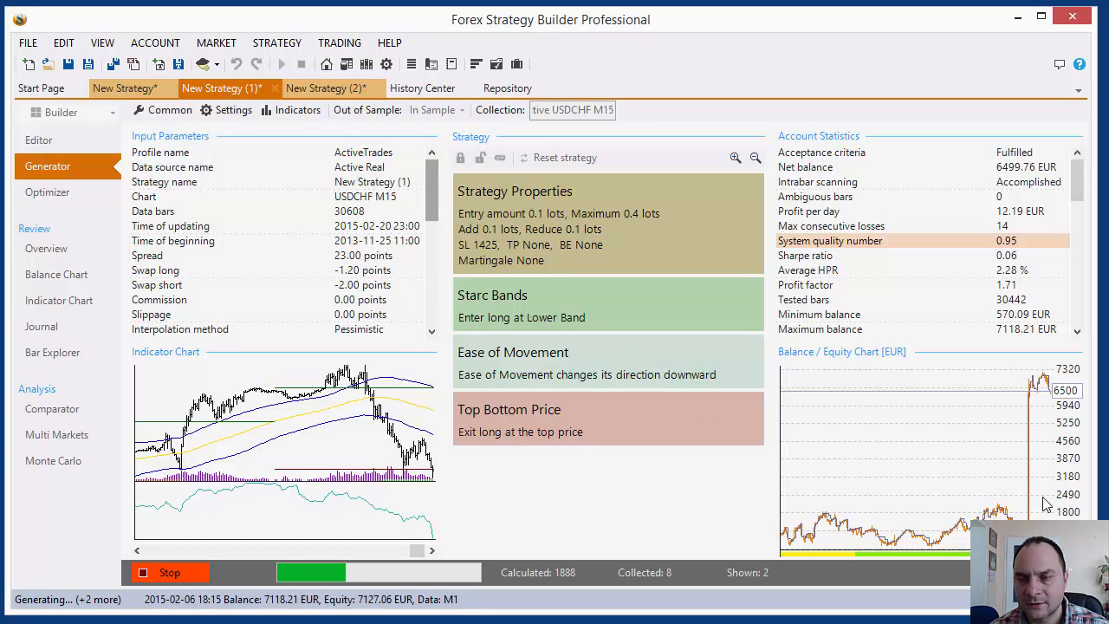
click(315, 90)
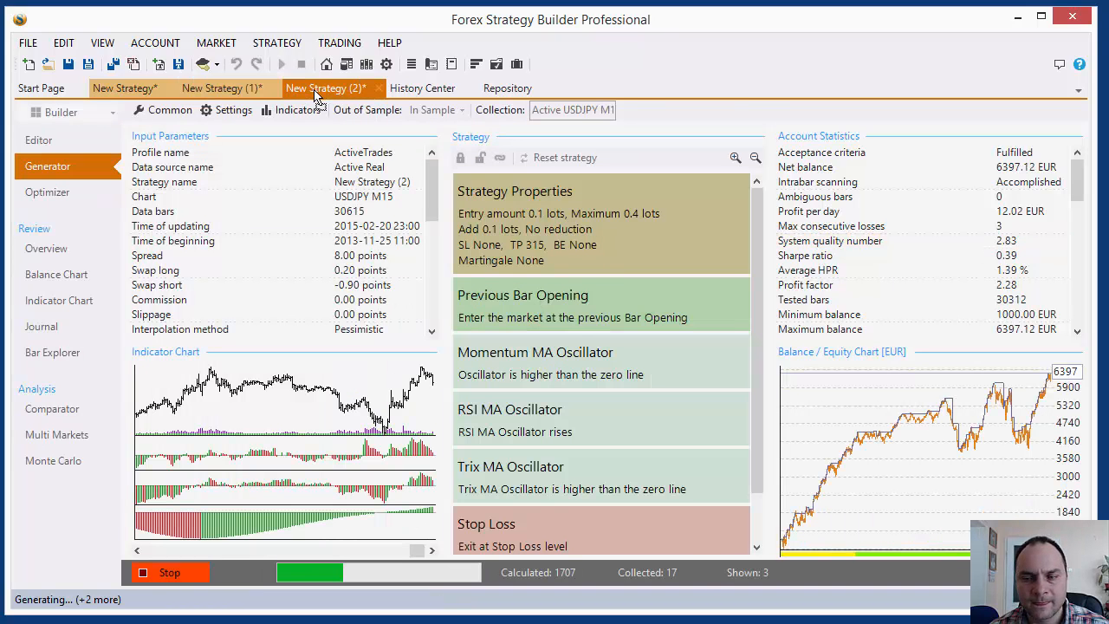
click(498, 89)
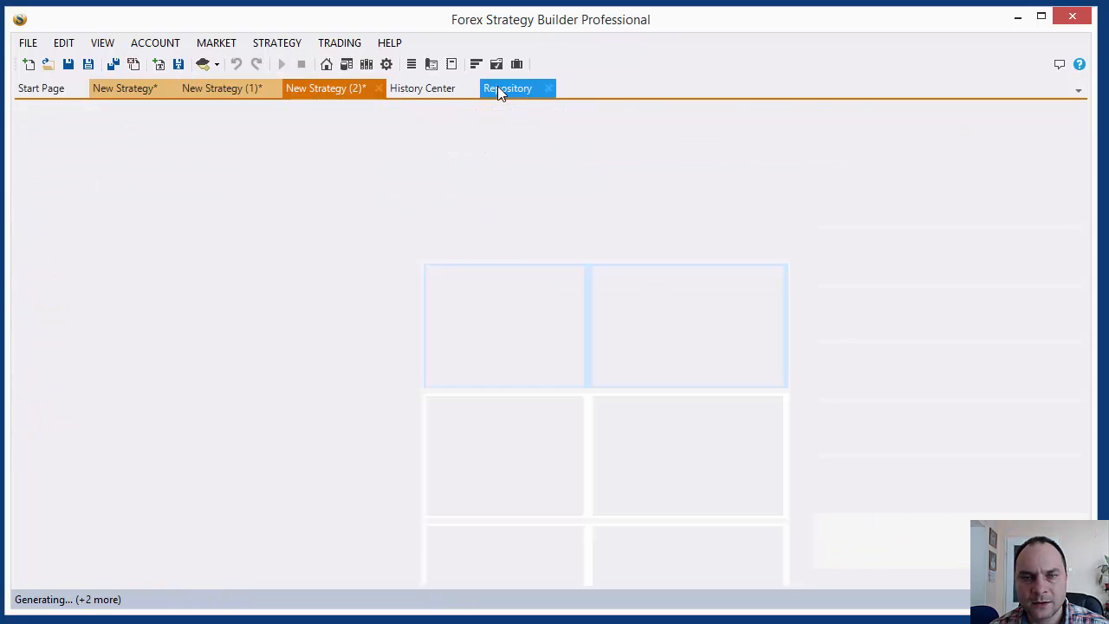